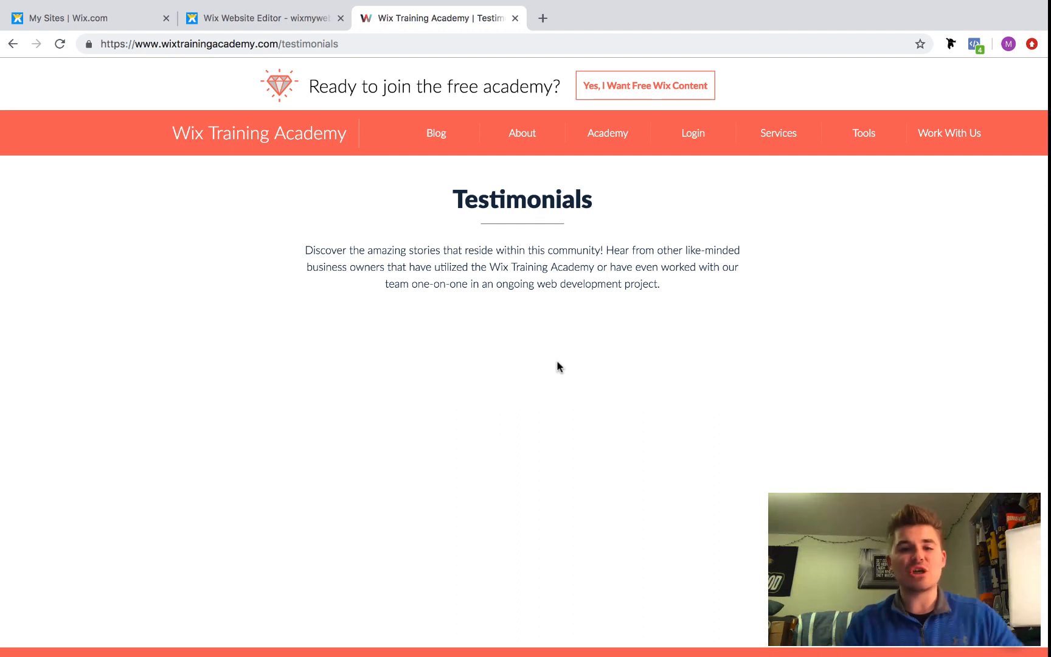
Switch to the Wix Website Editor and extend the Testimonials strip's bottom edge downward by about 50 px
{"action": "left_click", "coordinate": [230, 23]}
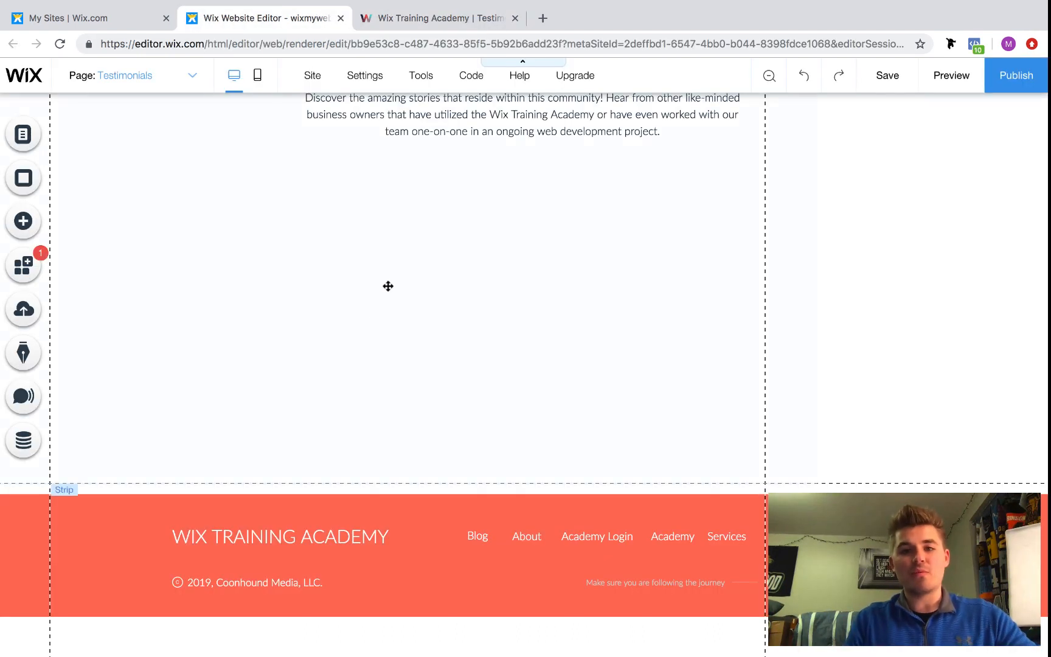
{"action": "scroll", "coordinate": [363, 318], "scroll_direction": "up", "scroll_amount": 5}
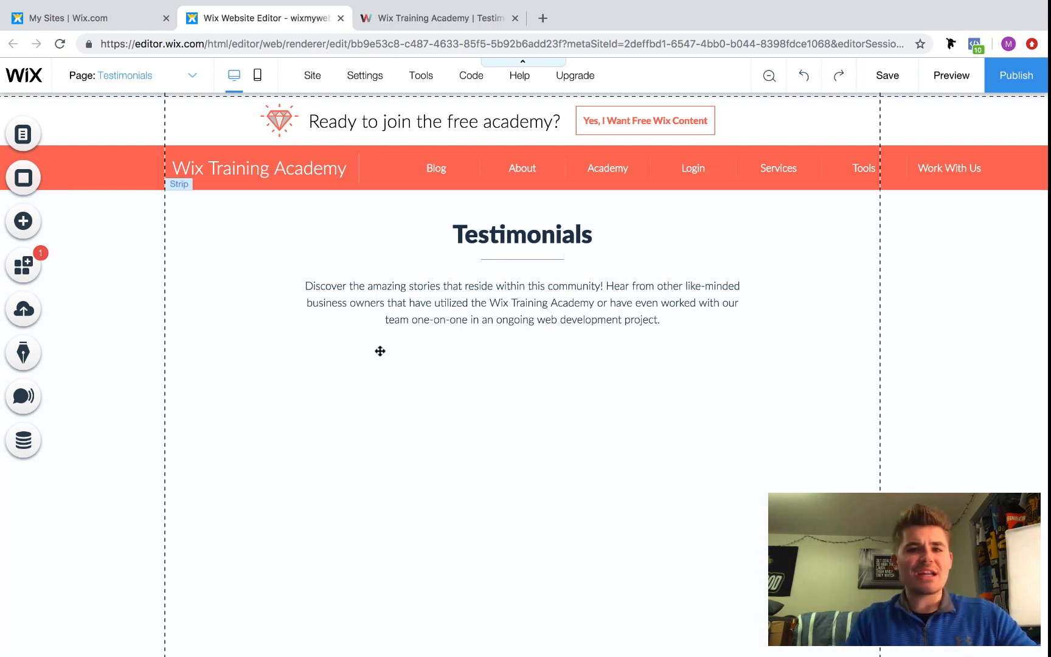
{"action": "scroll", "coordinate": [477, 392], "scroll_direction": "down", "scroll_amount": 2}
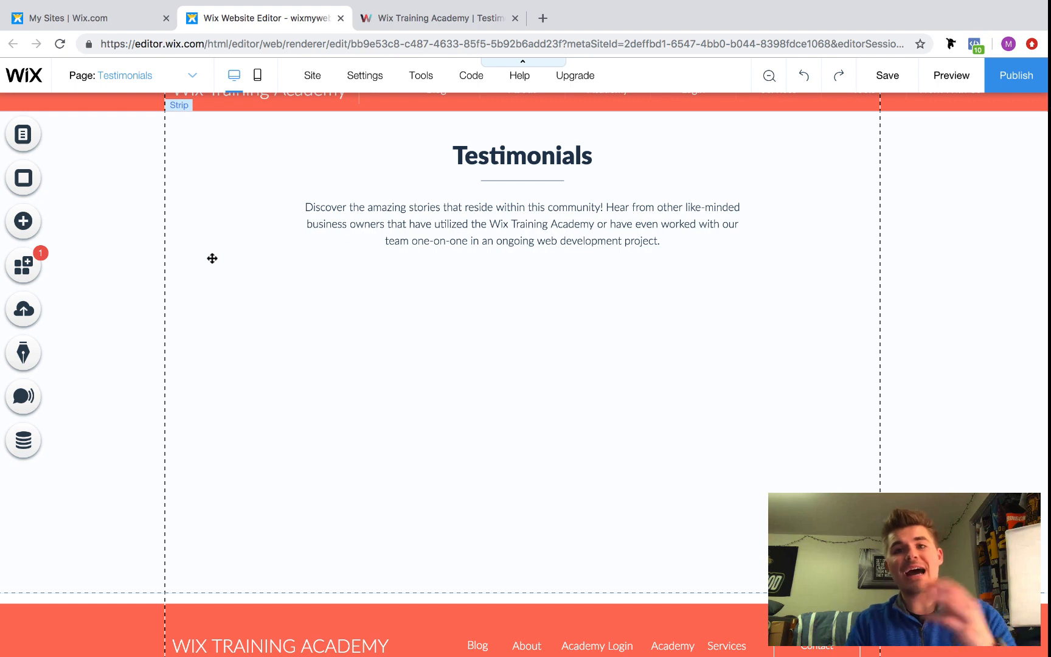
{"action": "left_click", "coordinate": [594, 461]}
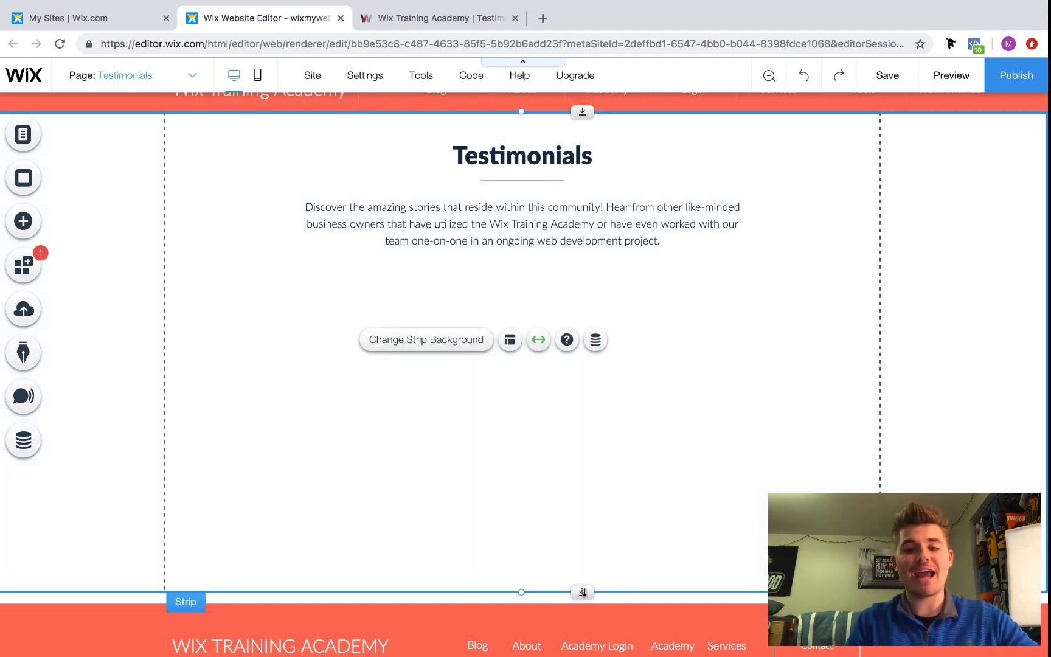
{"action": "left_click_drag", "start_coordinate": [582, 594], "coordinate": [582, 648]}
{"action": "scroll", "coordinate": [662, 522], "scroll_direction": "down", "scroll_amount": 1}
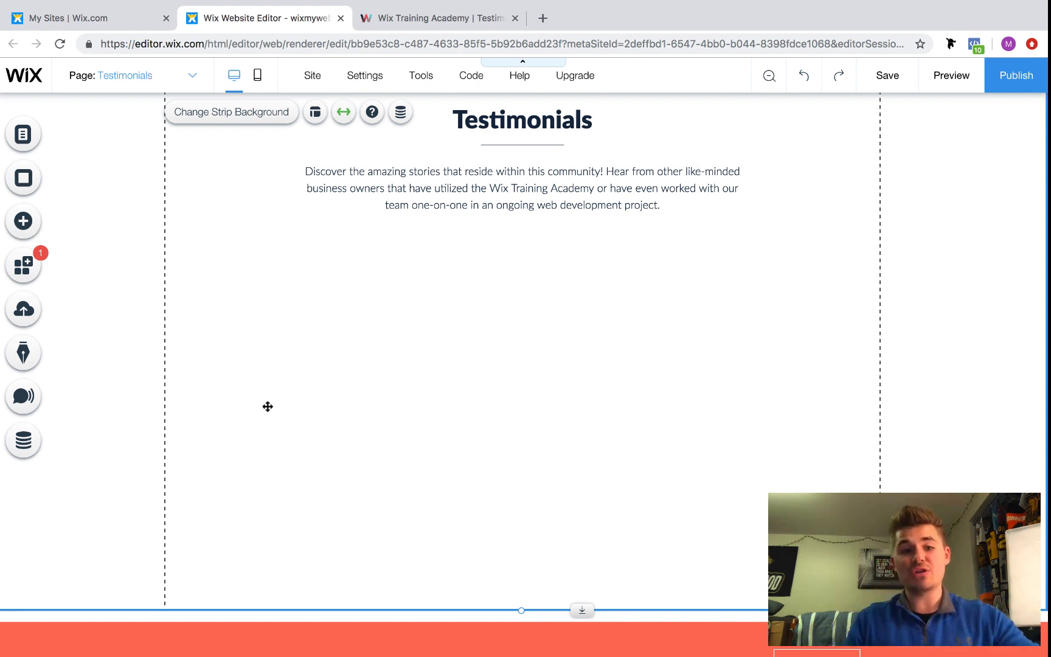
Start a new database collection named Testimonials for Custom Use and proceed to its custom permissions
{"action": "left_click", "coordinate": [22, 450]}
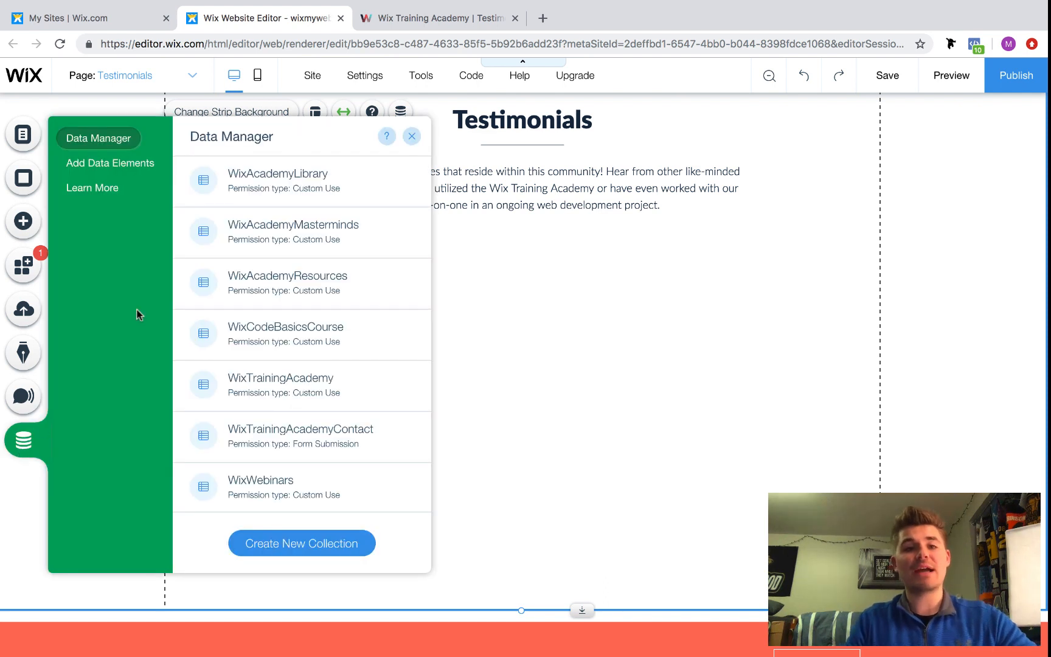
{"action": "left_click", "coordinate": [315, 548]}
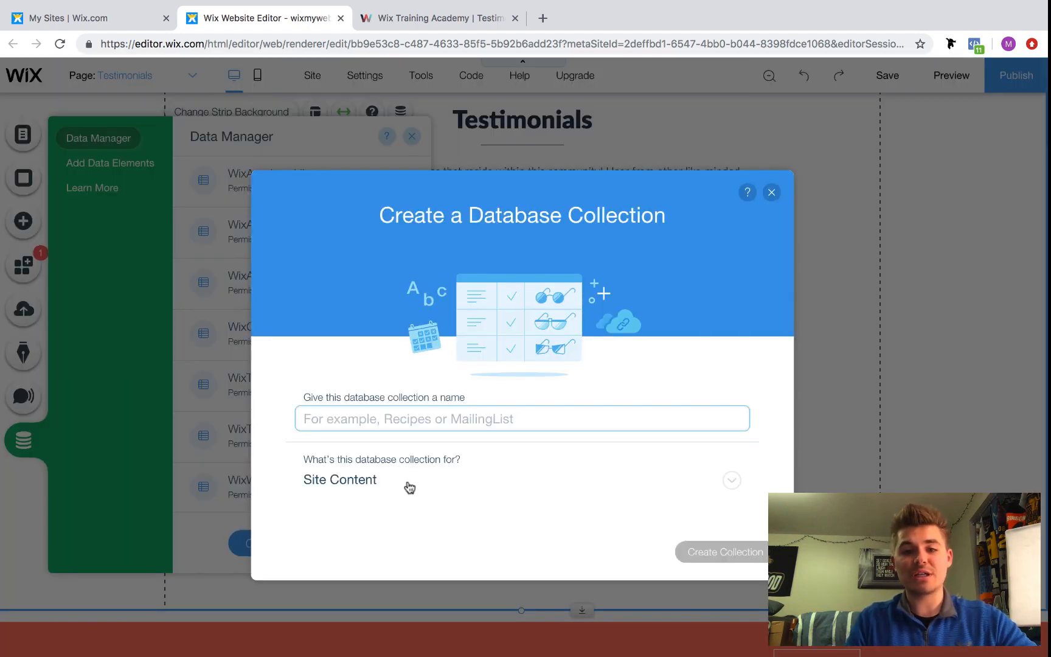
{"action": "type", "text": "Test"}
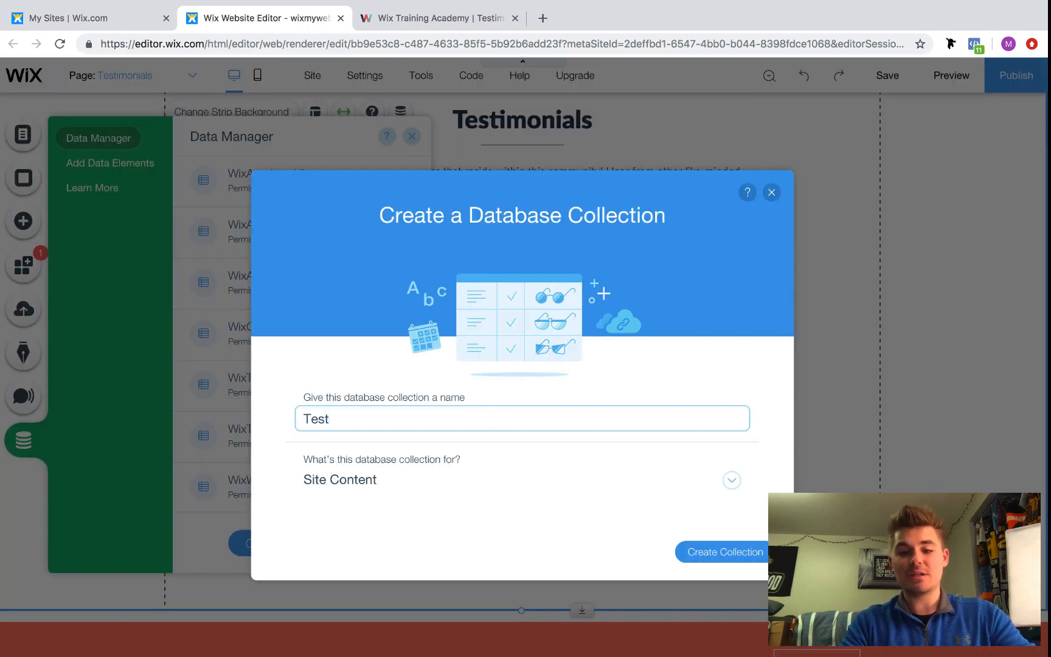
{"action": "type", "text": "imonials"}
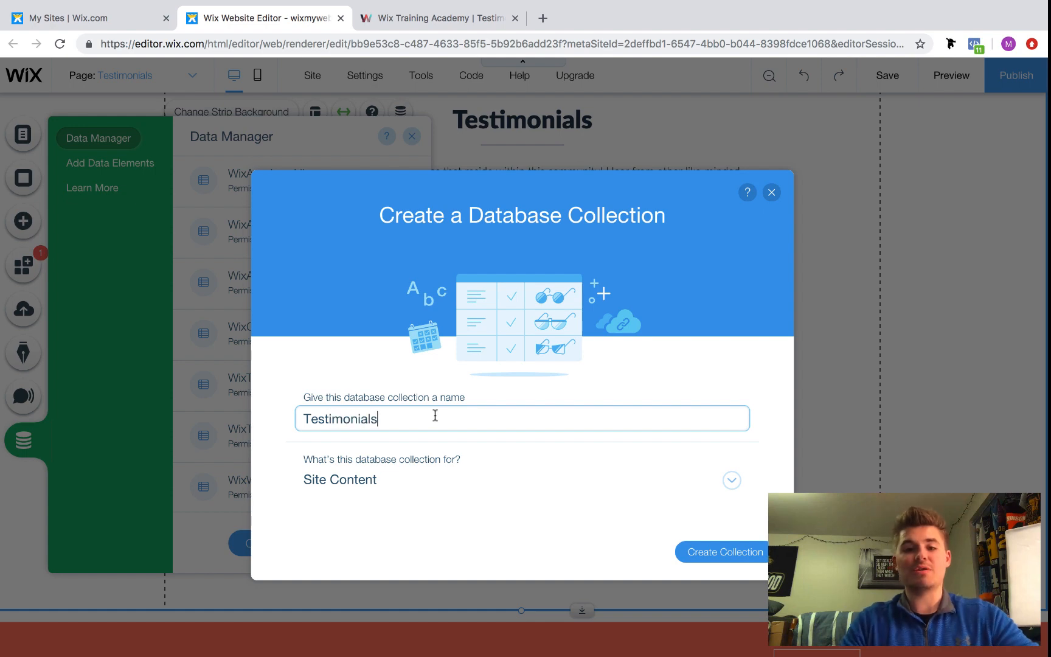
{"action": "left_click", "coordinate": [398, 479]}
{"action": "scroll", "coordinate": [426, 536], "scroll_direction": "down", "scroll_amount": 3}
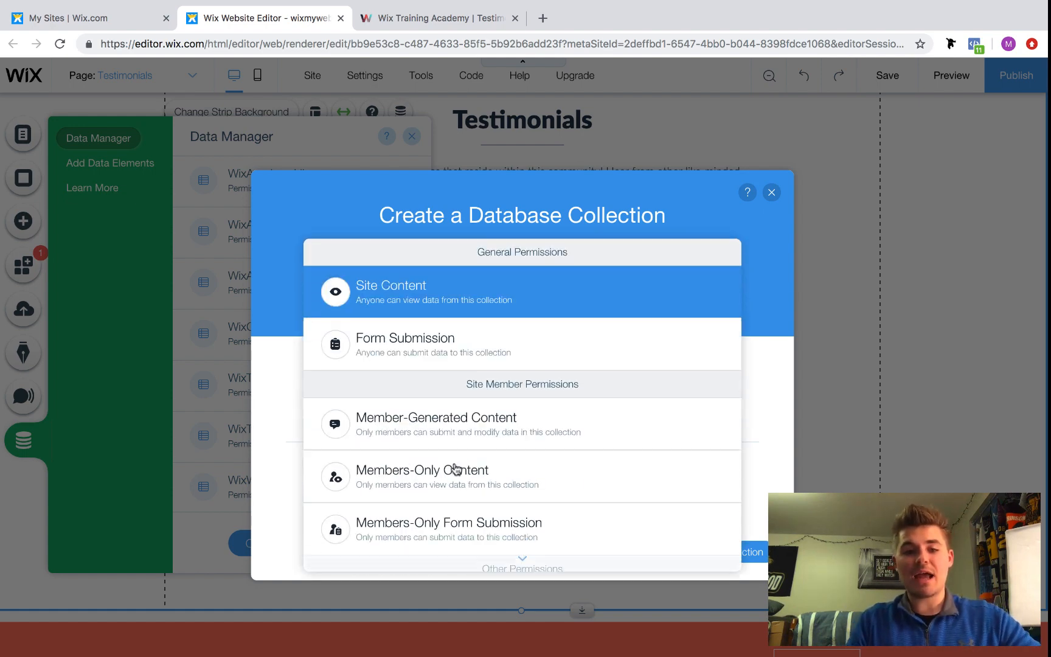
{"action": "left_click", "coordinate": [414, 542]}
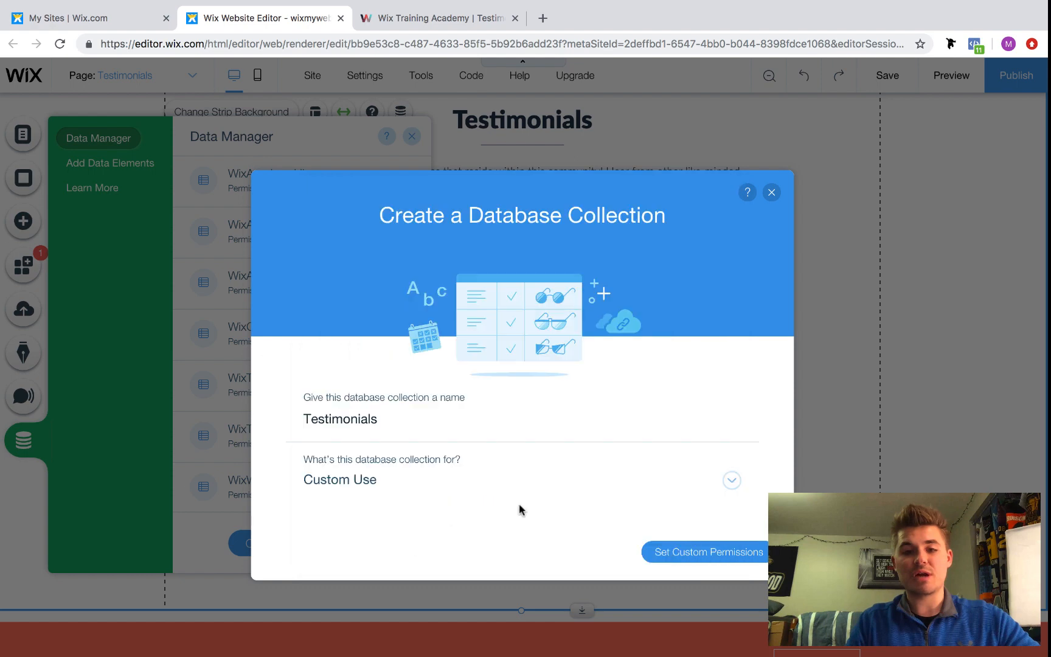
{"action": "left_click", "coordinate": [681, 555]}
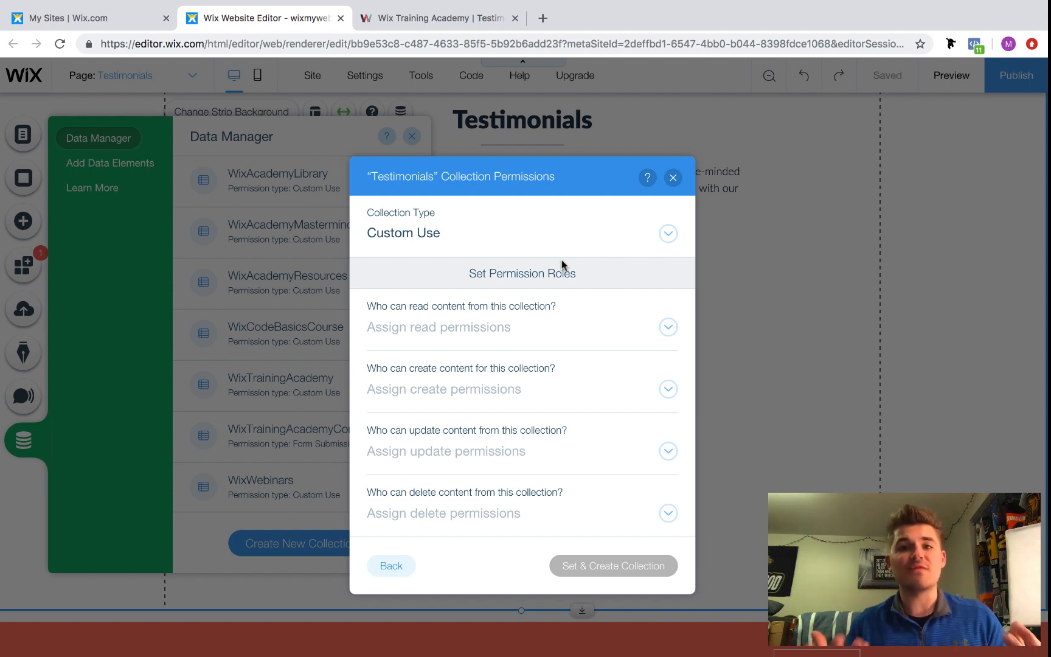
Assign the read, create, update and delete permissions to Anyone and create the Testimonials collection
{"action": "left_click", "coordinate": [515, 334]}
{"action": "left_click", "coordinate": [452, 516]}
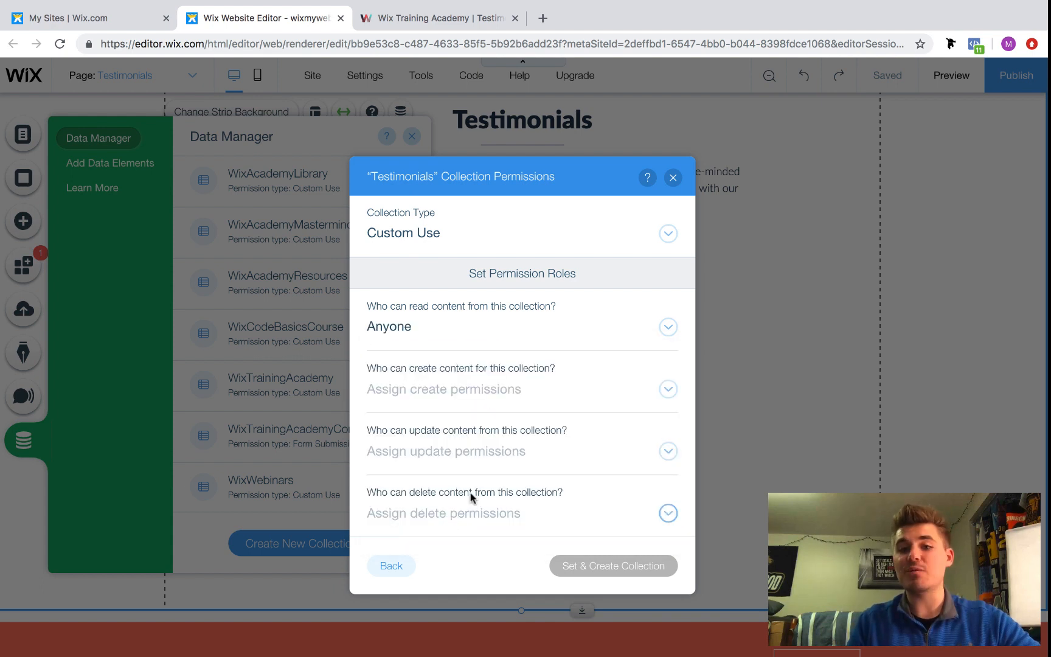
{"action": "left_click", "coordinate": [522, 399]}
{"action": "left_click", "coordinate": [435, 536]}
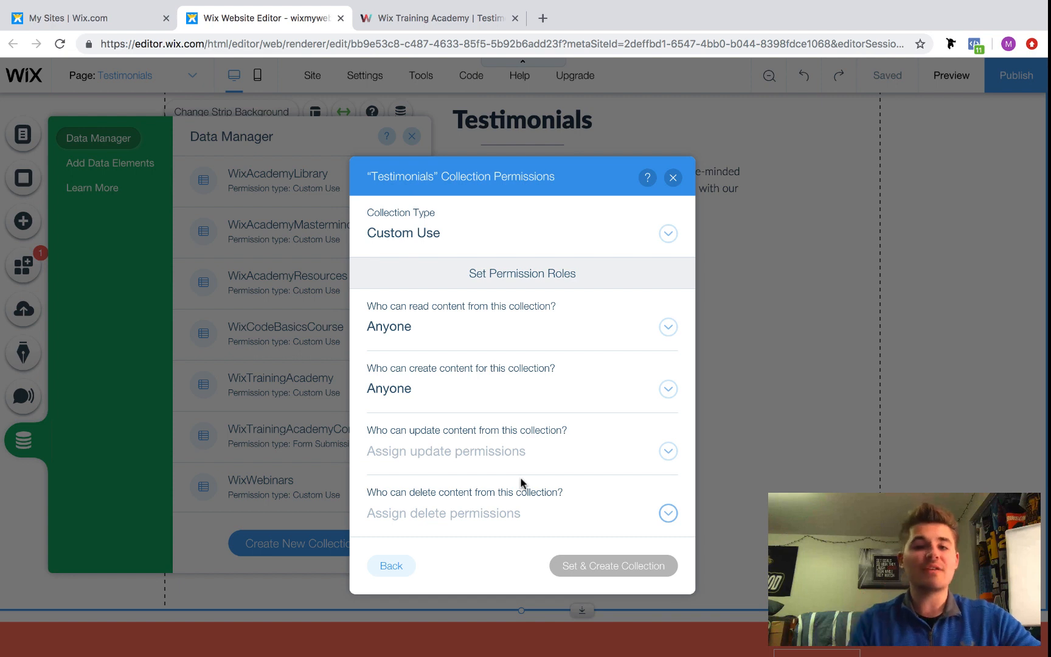
{"action": "left_click", "coordinate": [514, 463]}
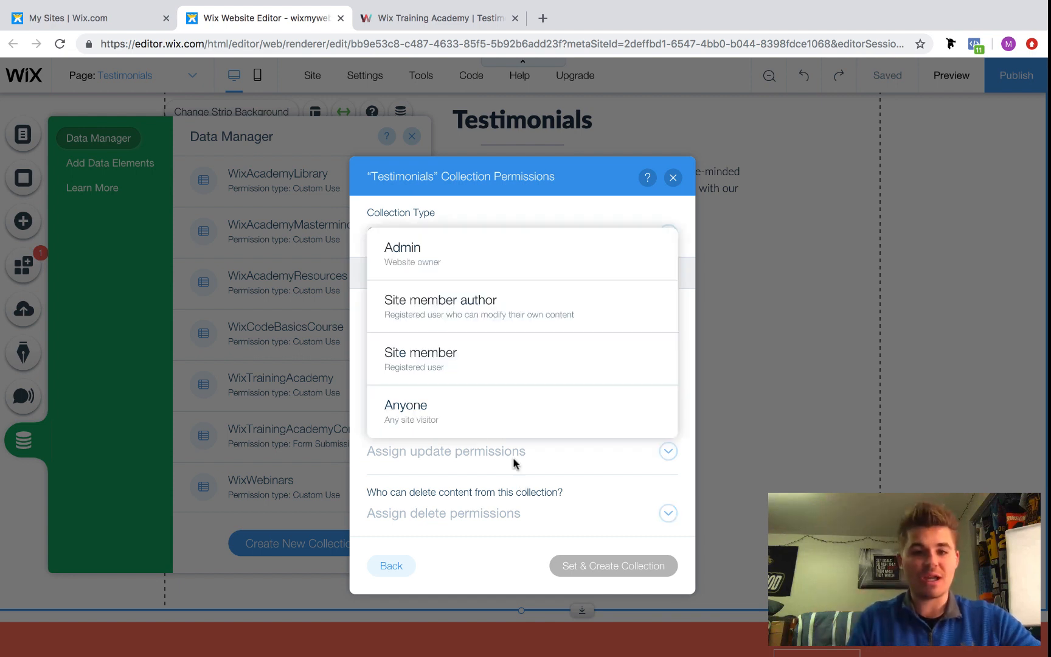
{"action": "left_click", "coordinate": [460, 420]}
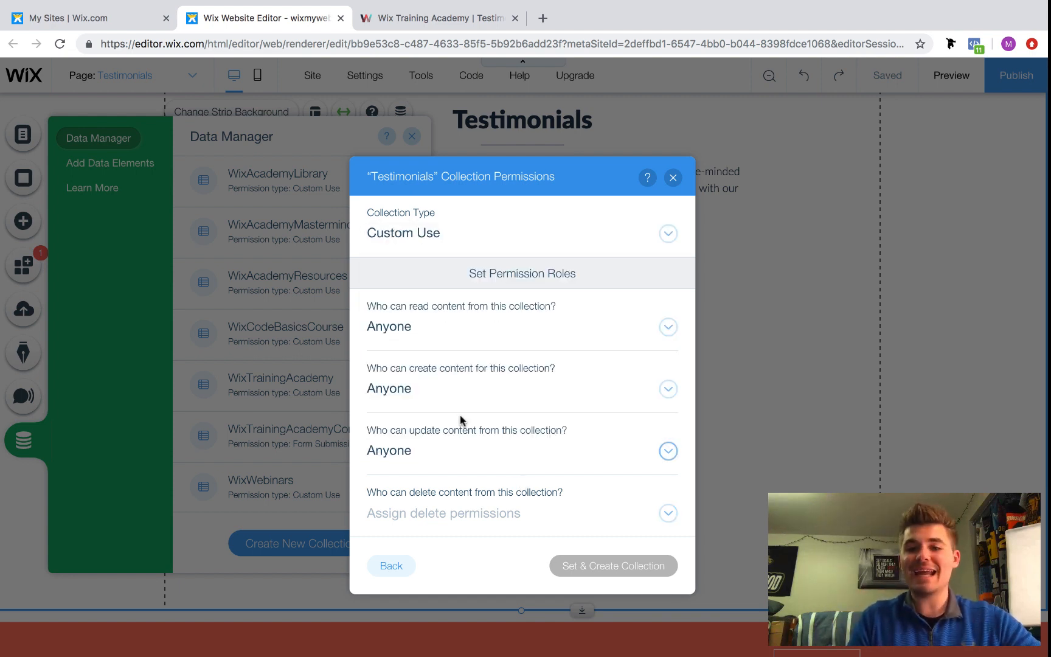
{"action": "left_click", "coordinate": [448, 517]}
{"action": "left_click", "coordinate": [457, 482]}
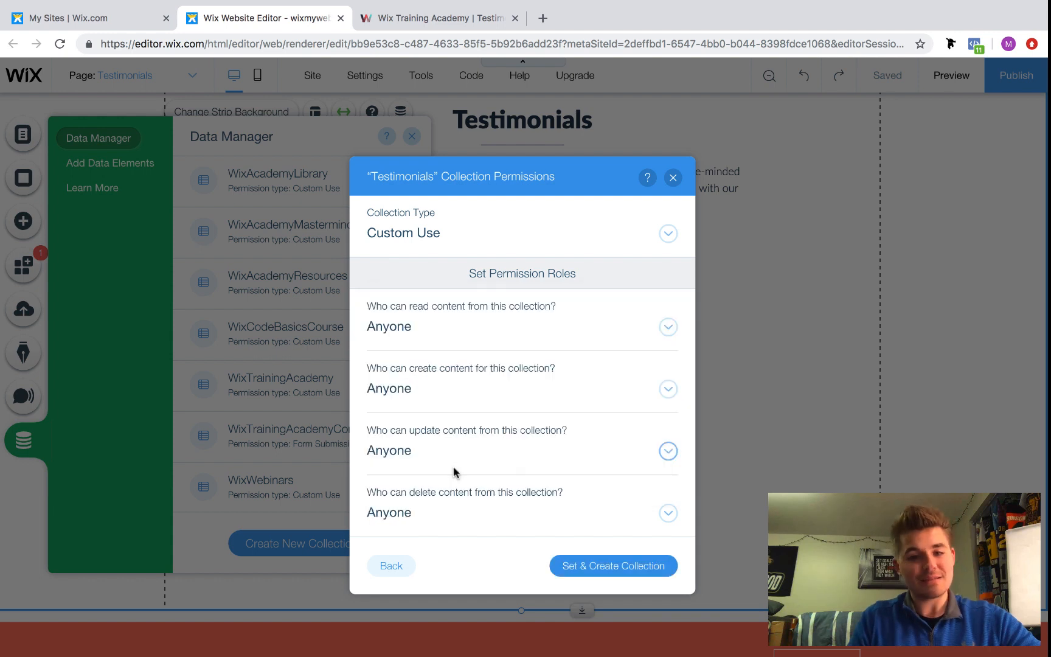
{"action": "left_click", "coordinate": [461, 465]}
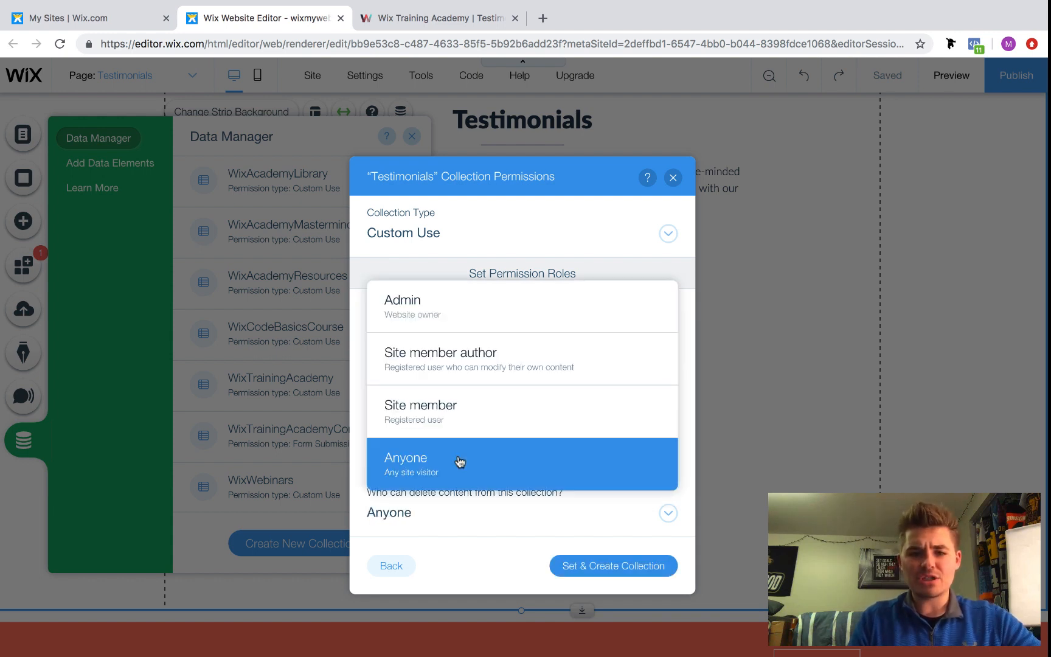
{"action": "left_click", "coordinate": [460, 462]}
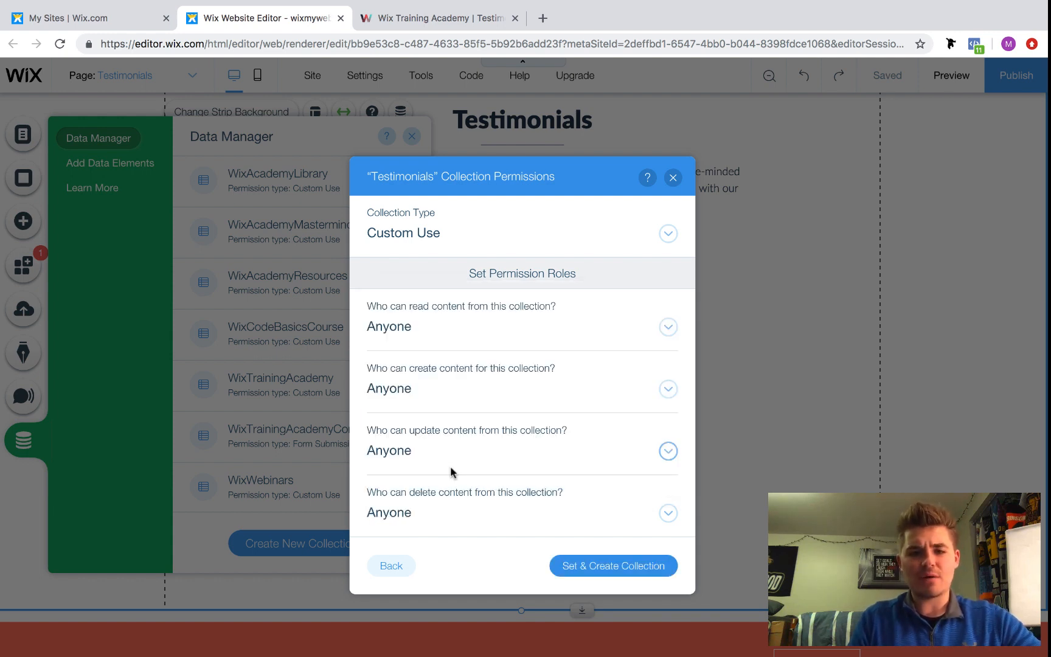
{"action": "left_click", "coordinate": [604, 567]}
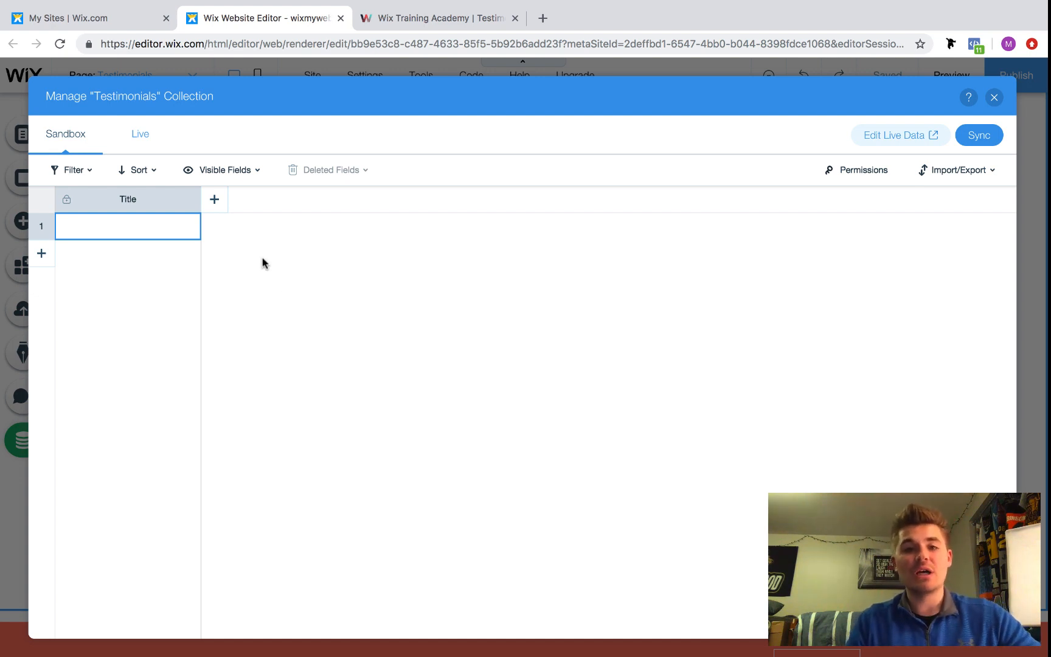
Add a Text field named Full Name to the Testimonials collection
{"action": "left_click", "coordinate": [215, 201]}
{"action": "type", "text": "Full Name"}
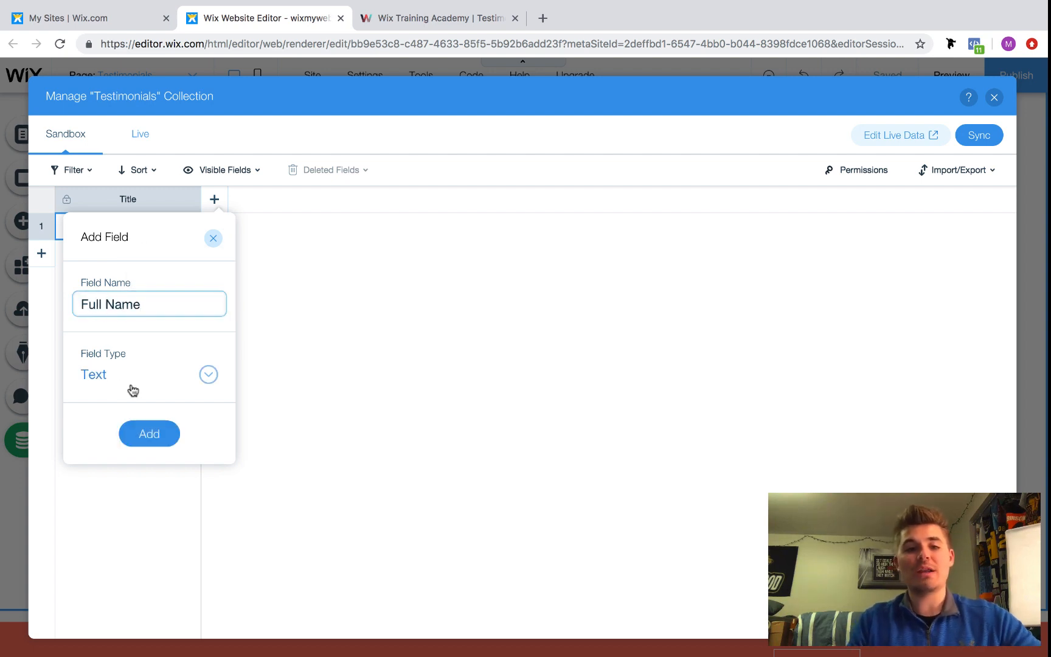
{"action": "left_click", "coordinate": [152, 444]}
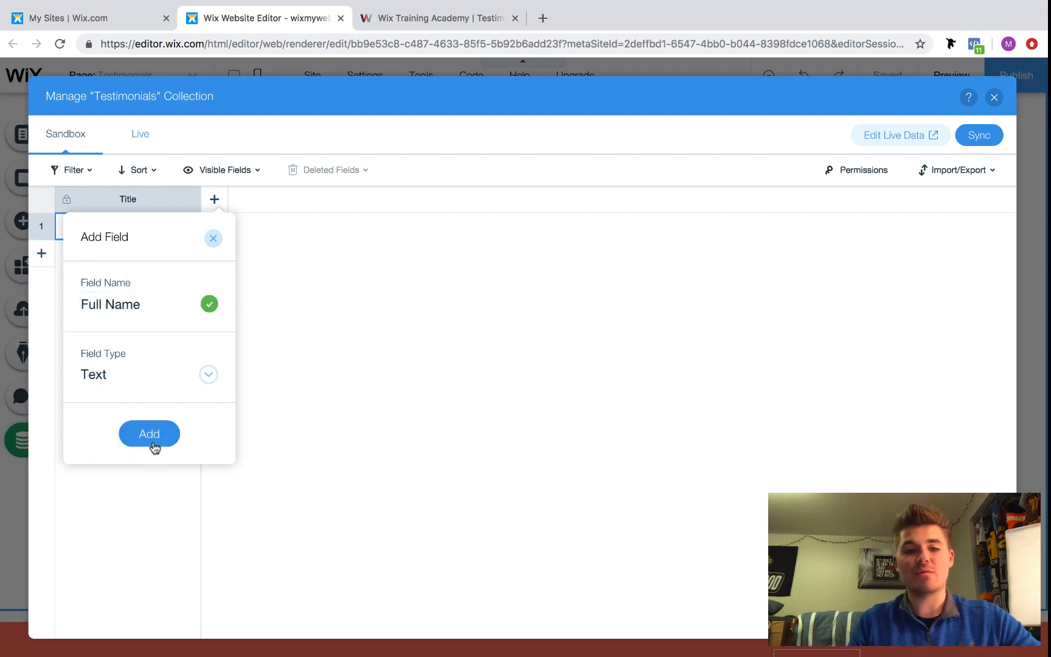
Add an Image field named Profile Picture to the Testimonials collection
{"action": "left_click", "coordinate": [360, 200]}
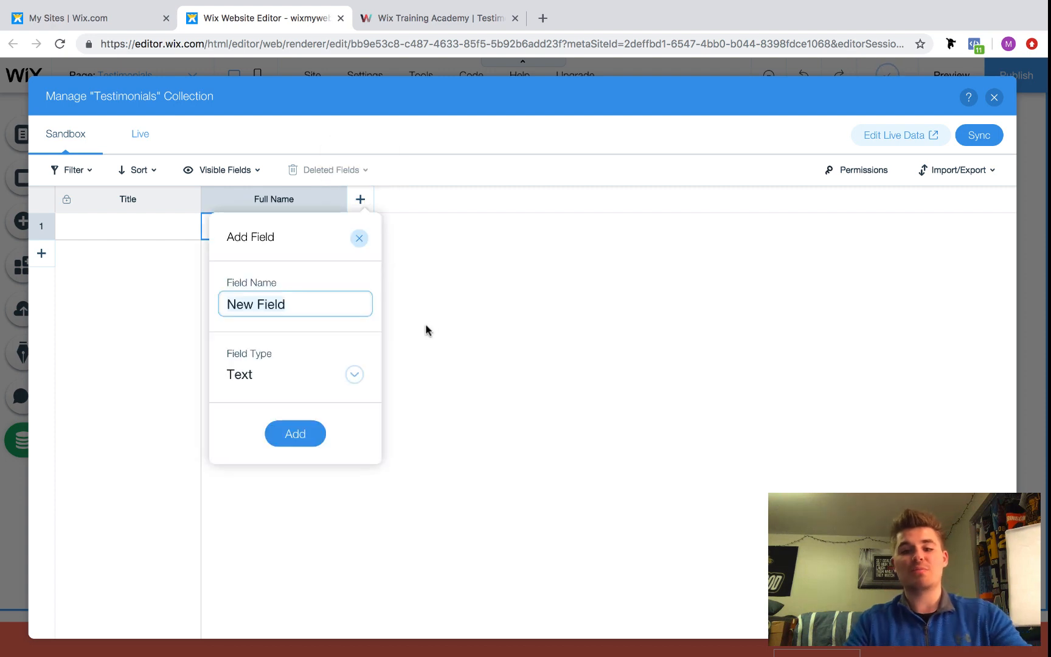
{"action": "key", "text": "BackSpace"}
{"action": "type", "text": "Profile Picture"}
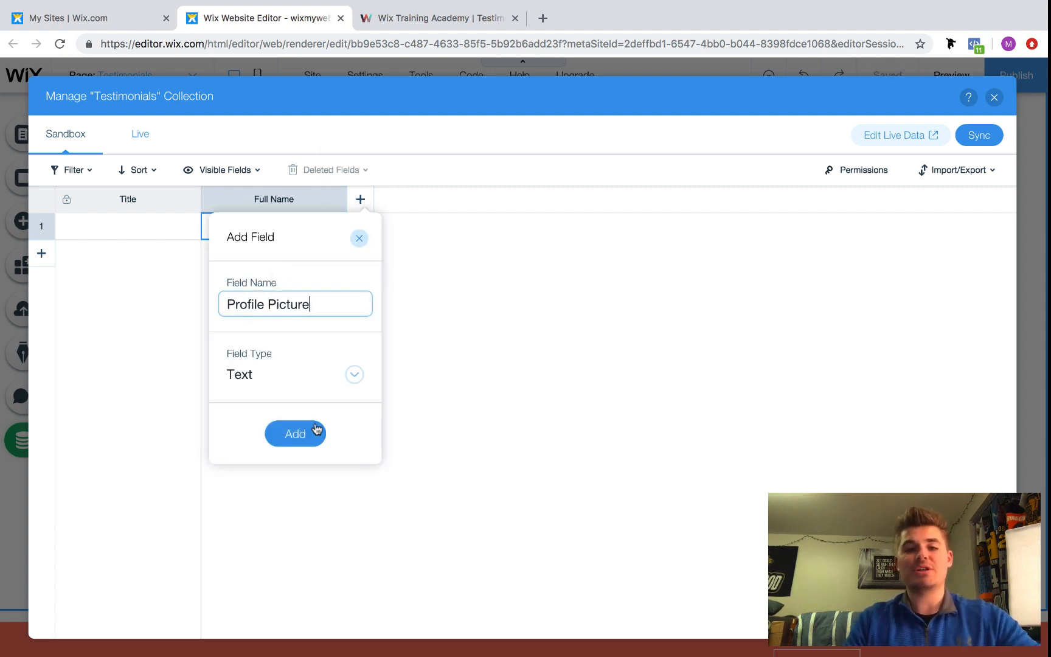
{"action": "left_click", "coordinate": [259, 372]}
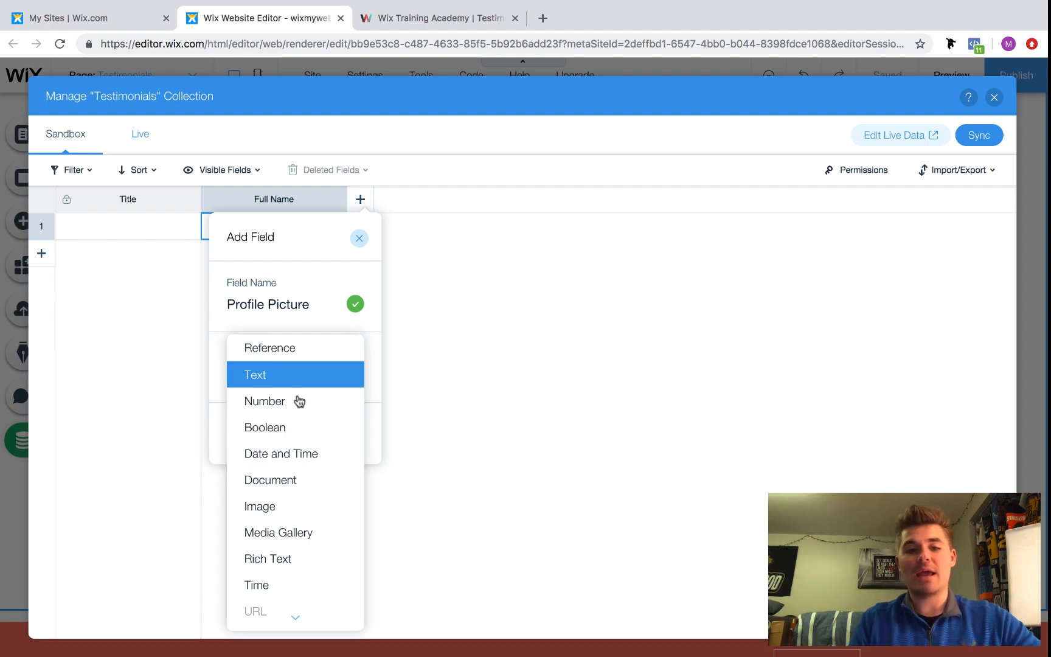
{"action": "left_click", "coordinate": [284, 505]}
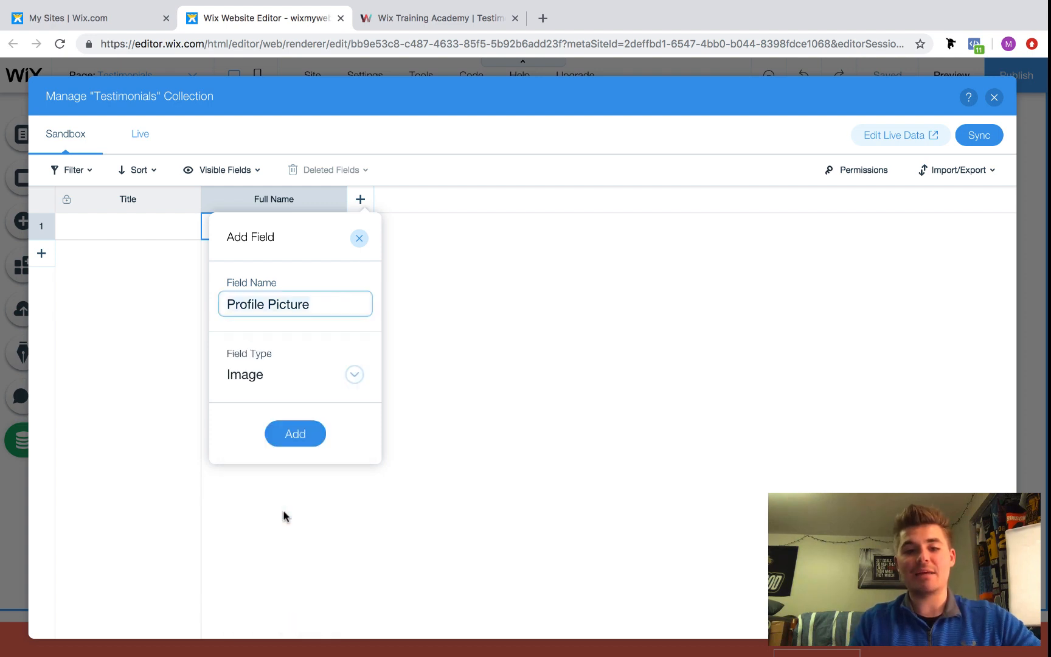
{"action": "left_click", "coordinate": [317, 443]}
Add a Text field named Testimonial to the Testimonials collection
{"action": "left_click", "coordinate": [506, 199]}
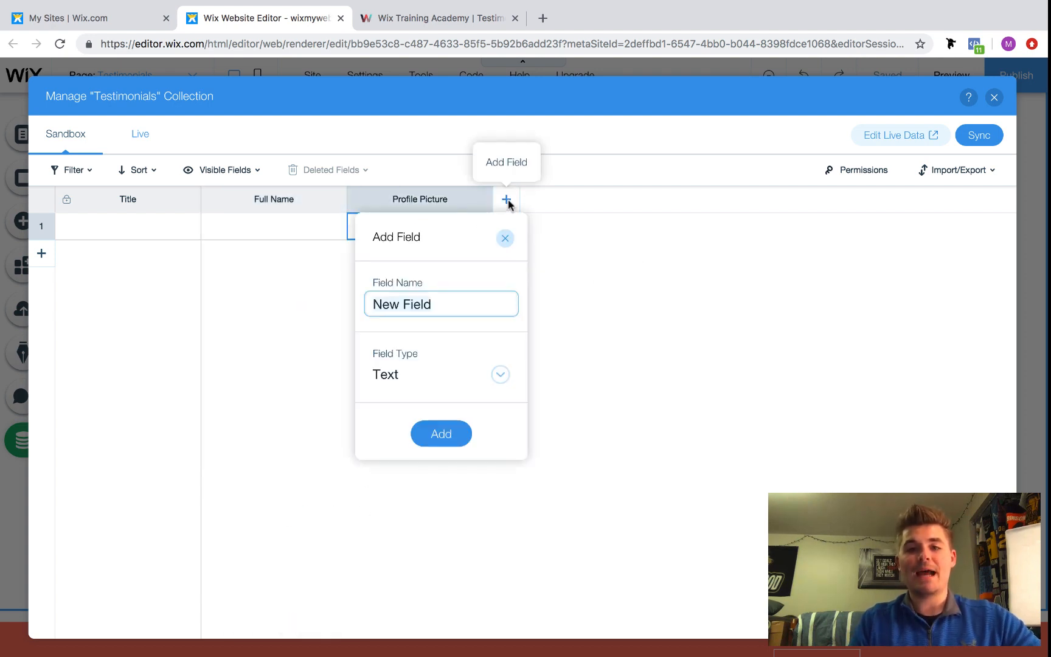
{"action": "triple_click", "coordinate": [450, 291]}
{"action": "key", "text": "BackSpace"}
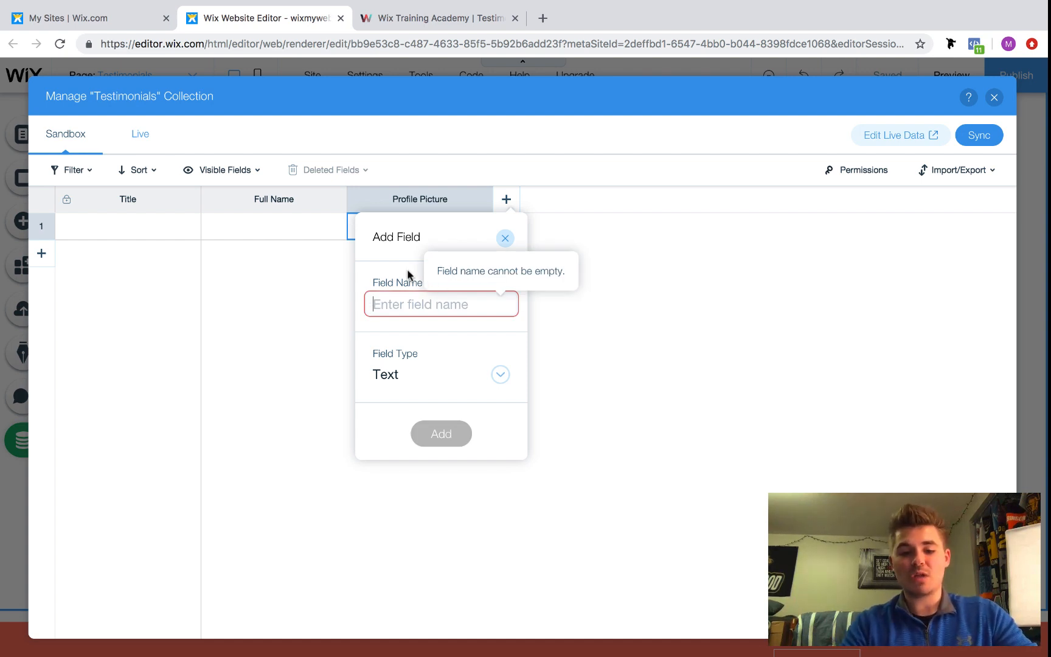
{"action": "type", "text": "Testimonial"}
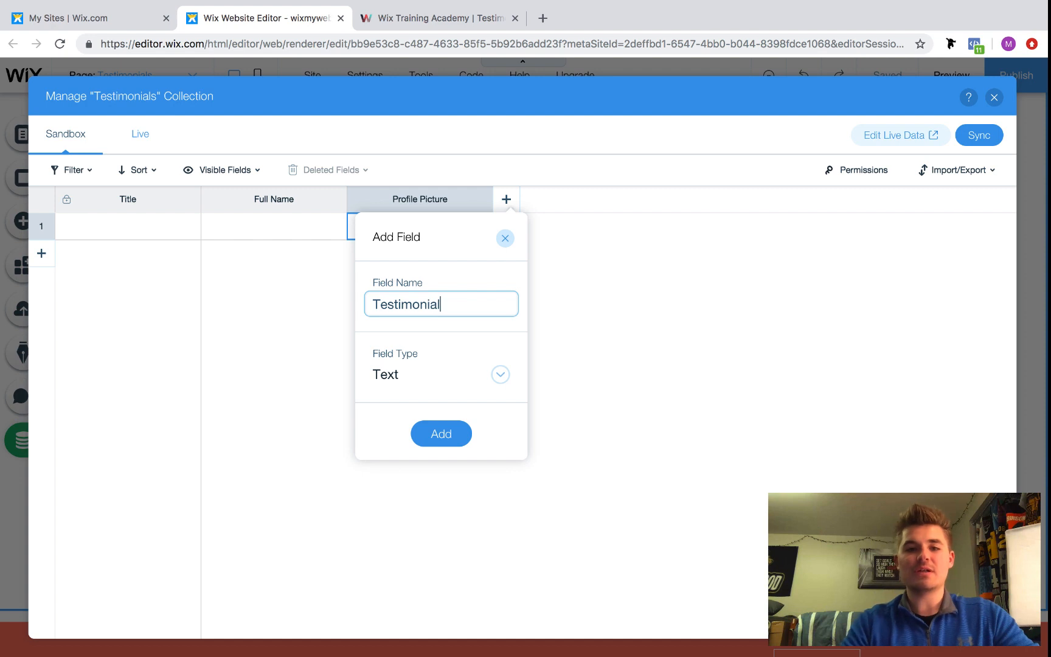
{"action": "left_click", "coordinate": [408, 374]}
{"action": "left_click", "coordinate": [403, 379]}
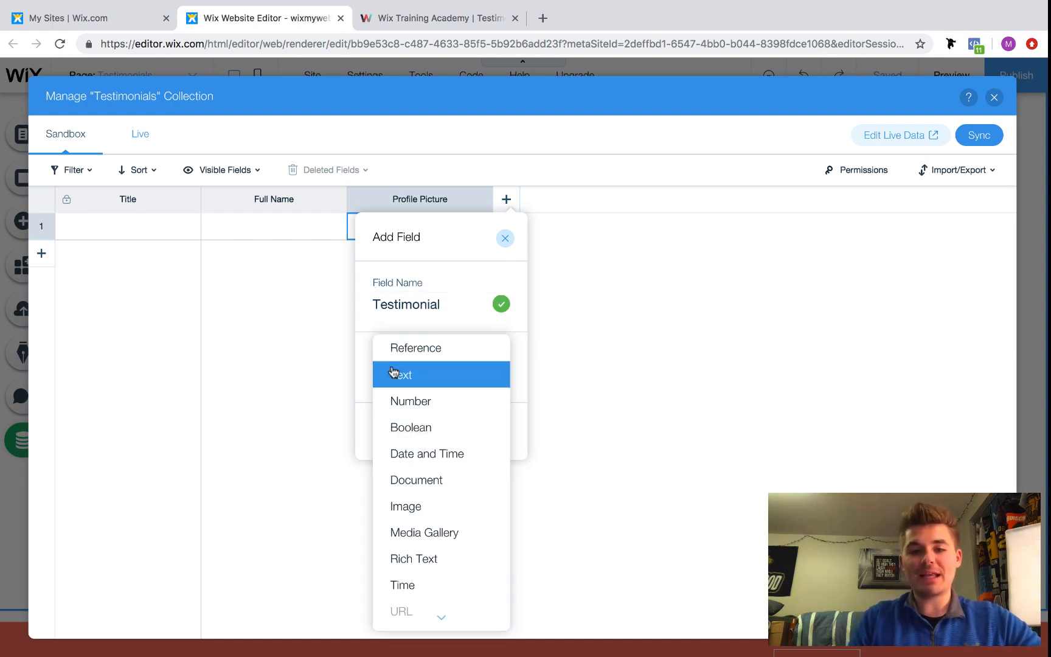
{"action": "left_click", "coordinate": [438, 374]}
{"action": "left_click", "coordinate": [438, 434]}
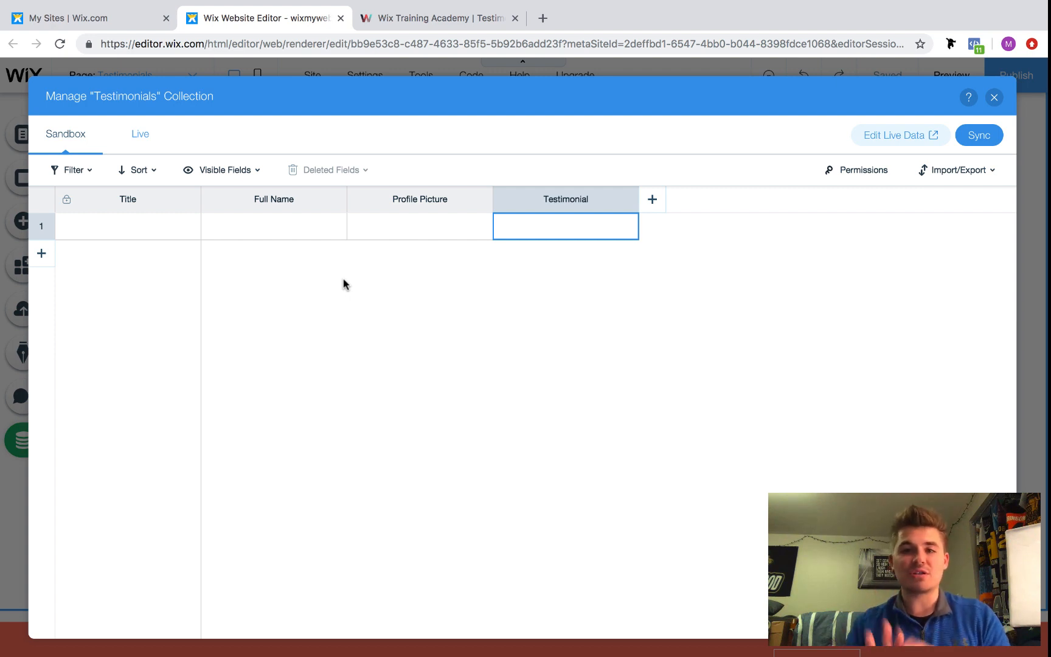
Add a Text field named Company Name to the collection and close the collection manager
{"action": "left_click", "coordinate": [652, 201]}
{"action": "type", "text": "Com"}
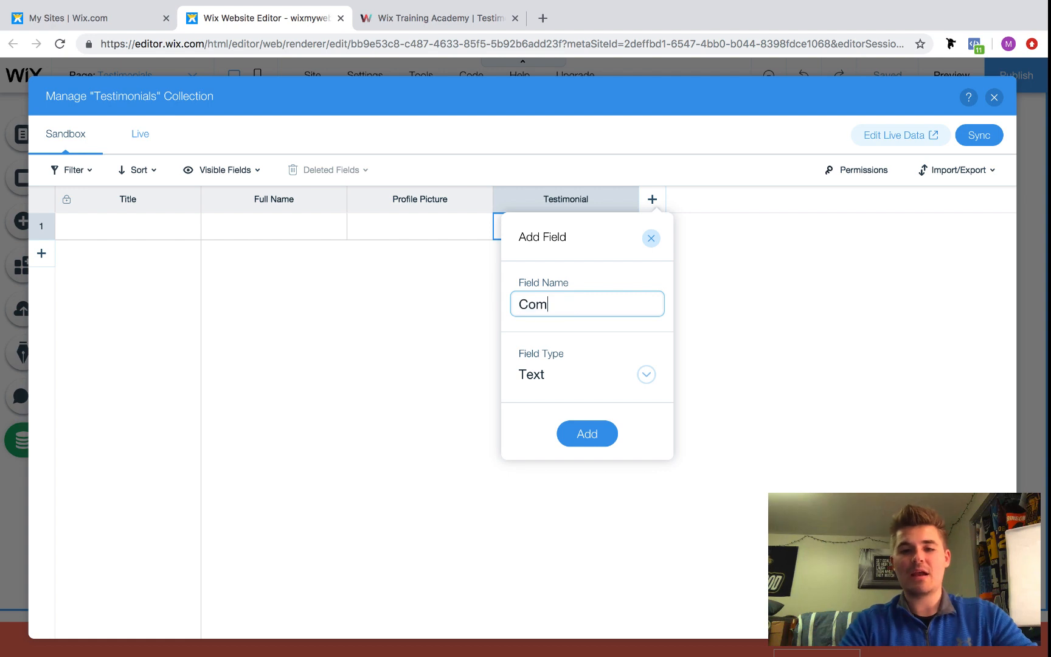
{"action": "type", "text": "pany Name"}
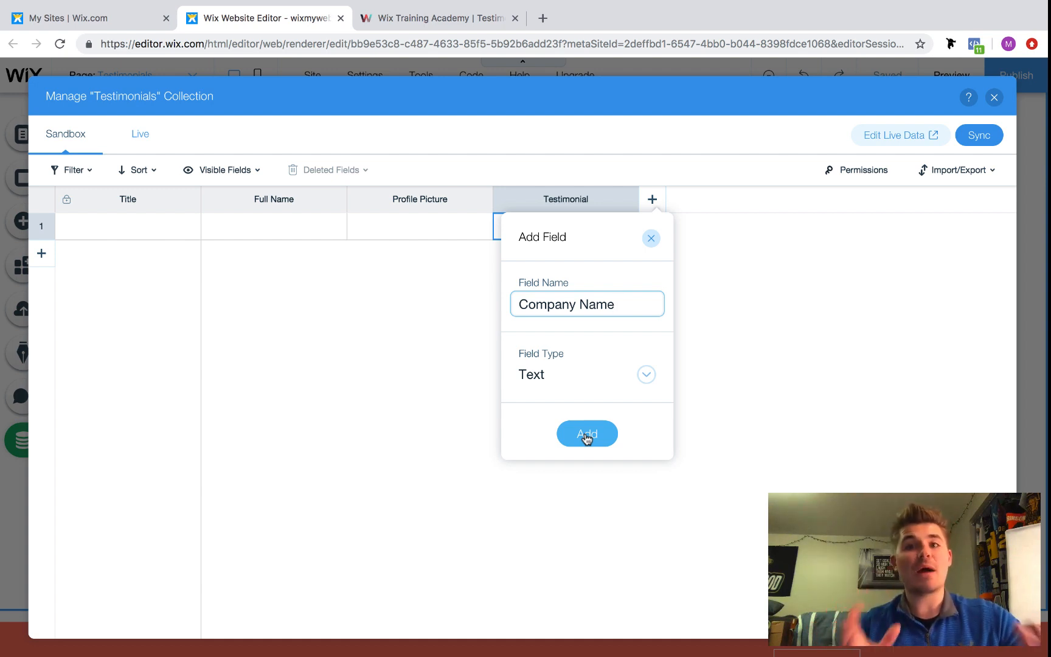
{"action": "left_click", "coordinate": [586, 436]}
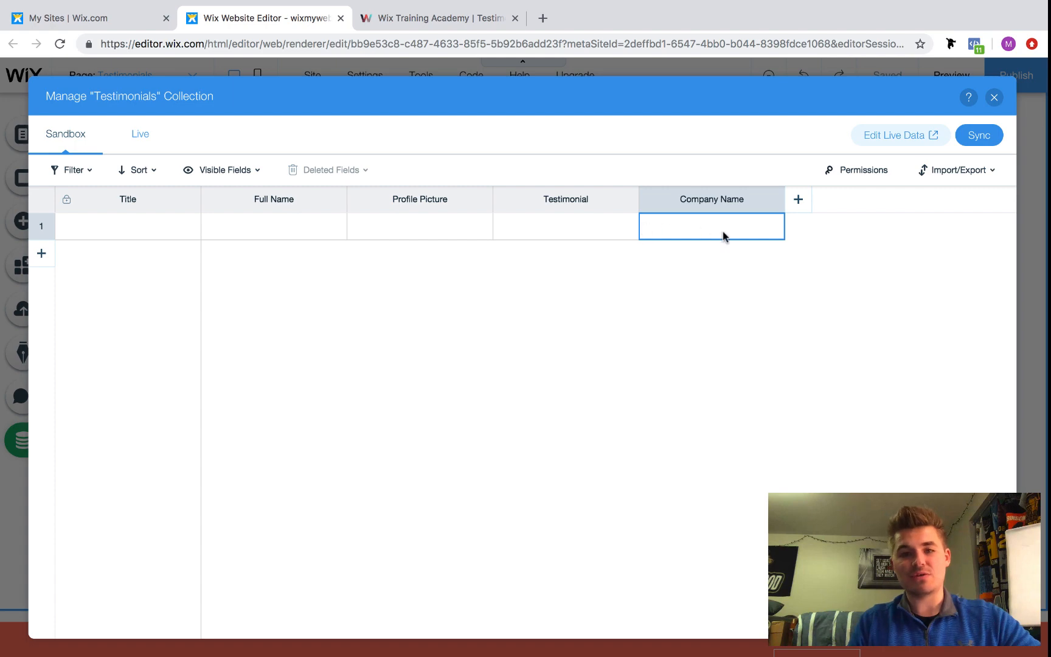
{"action": "left_click", "coordinate": [995, 98]}
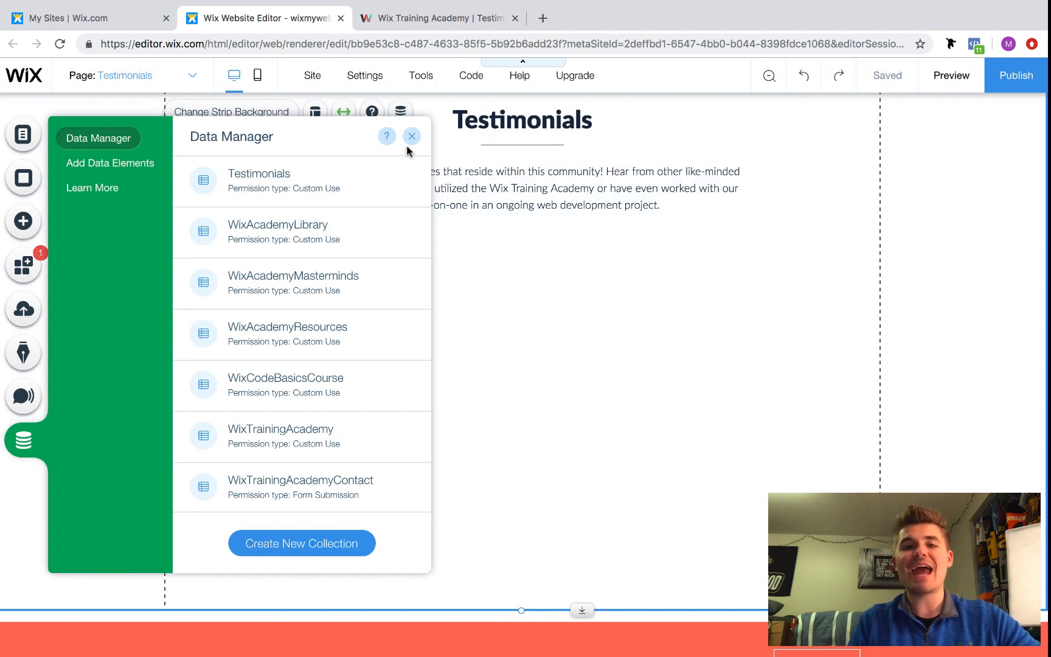
Close the Data Manager and add the team repeater with round photos, names, job titles and descriptions to the Testimonials page
{"action": "left_click", "coordinate": [412, 137]}
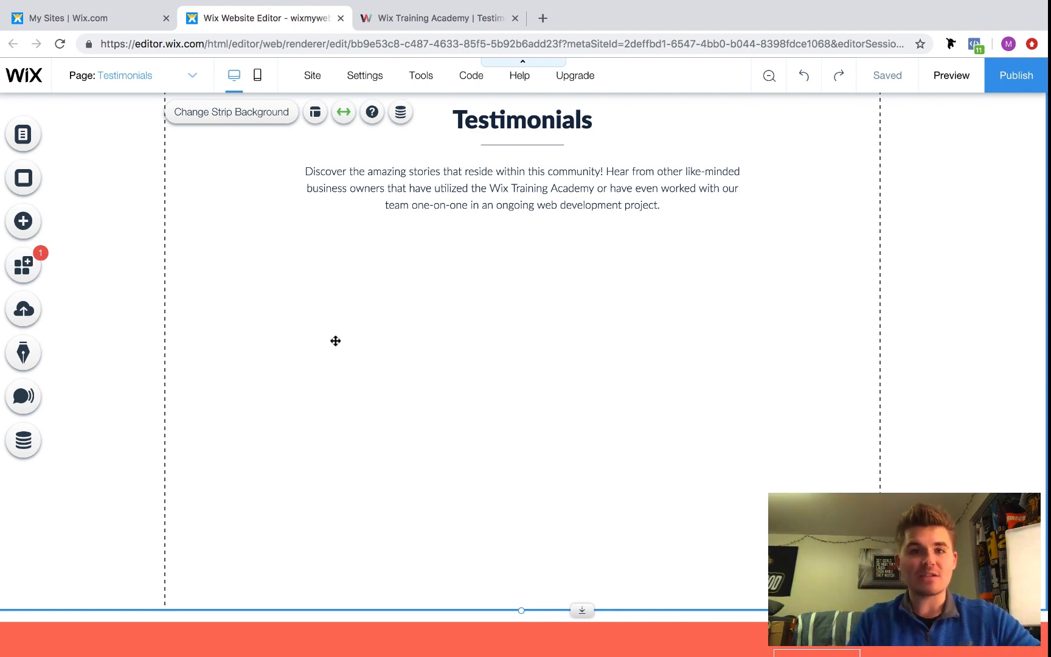
{"action": "left_click", "coordinate": [24, 225]}
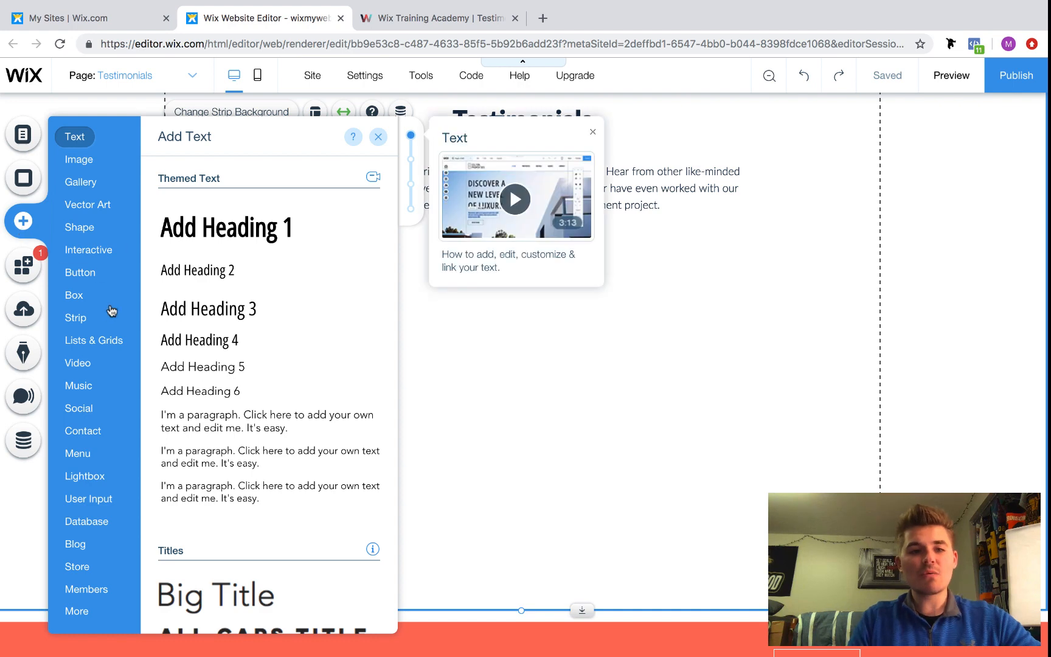
{"action": "left_click", "coordinate": [101, 340]}
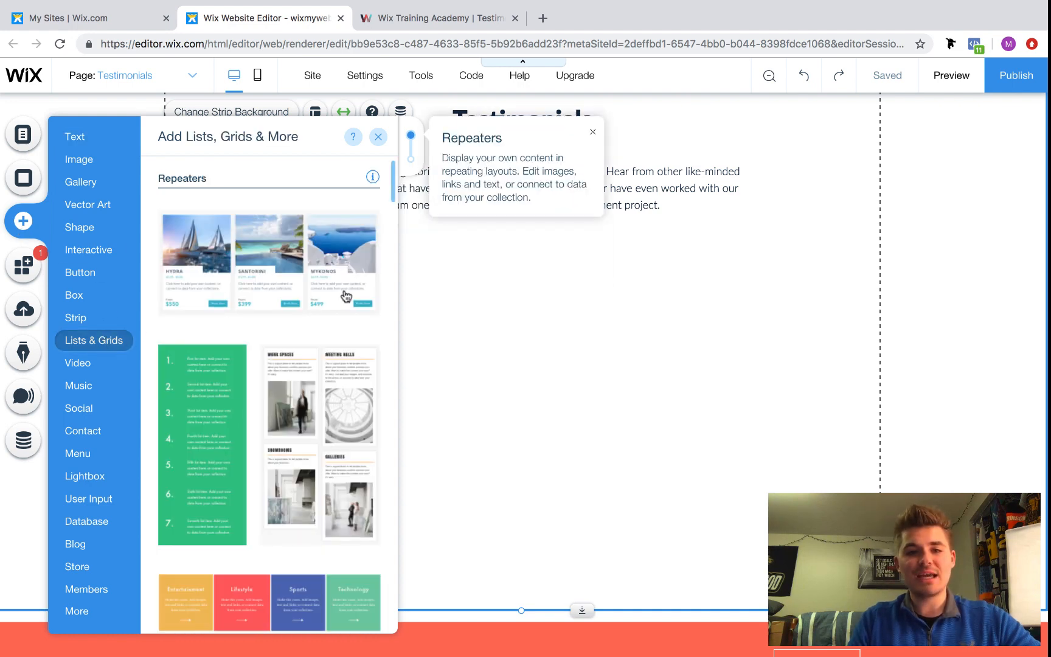
{"action": "scroll", "coordinate": [346, 304], "scroll_direction": "down", "scroll_amount": 4}
{"action": "scroll", "coordinate": [348, 320], "scroll_direction": "down", "scroll_amount": 6}
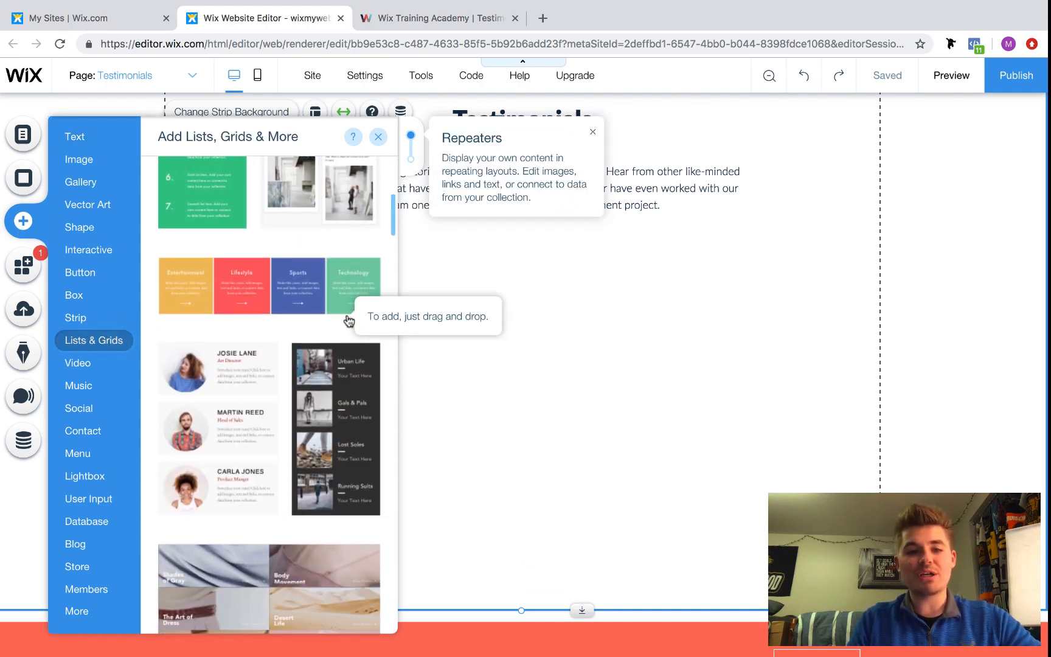
{"action": "scroll", "coordinate": [349, 321], "scroll_direction": "up", "scroll_amount": 4}
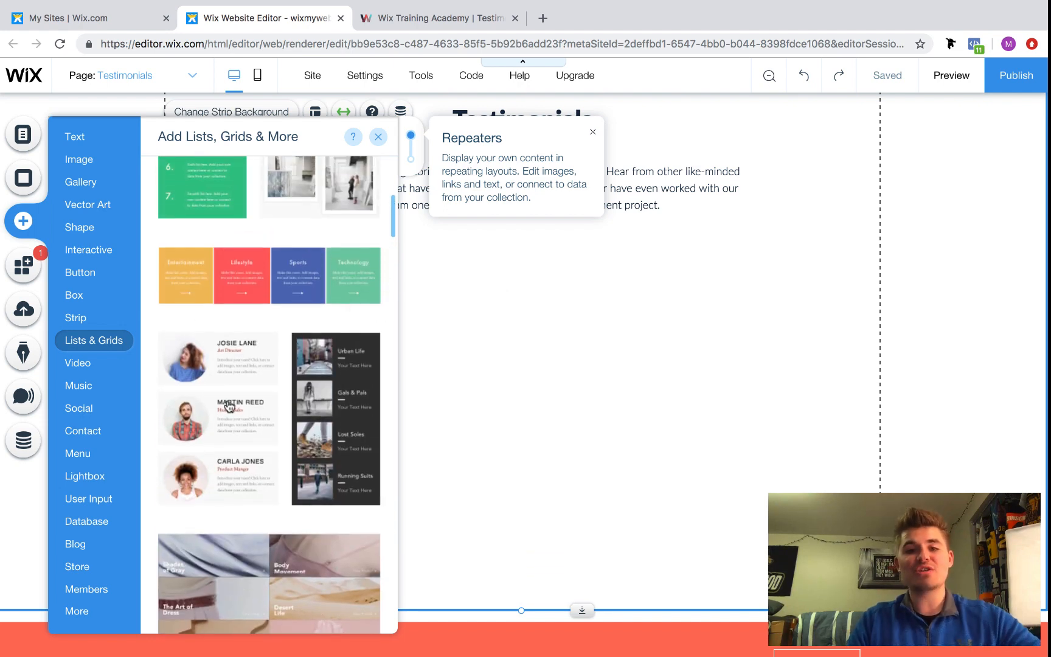
{"action": "left_click_drag", "start_coordinate": [229, 406], "coordinate": [532, 348]}
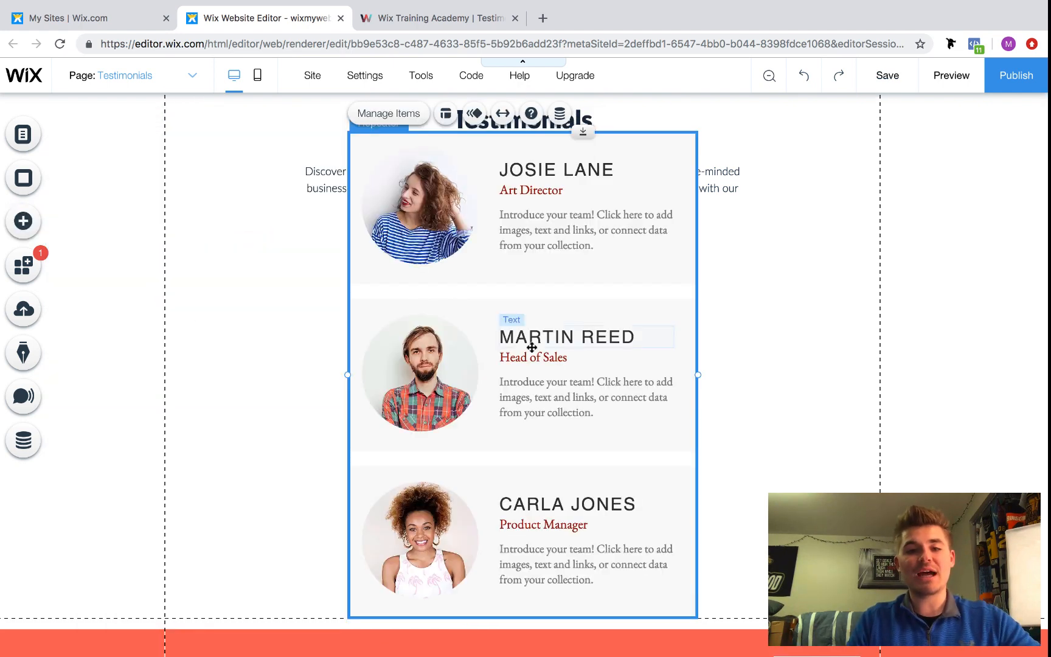
Fit the repeater between the page gridlines below the intro paragraph and extend the strip downward beneath it
{"action": "left_click", "coordinate": [568, 263]}
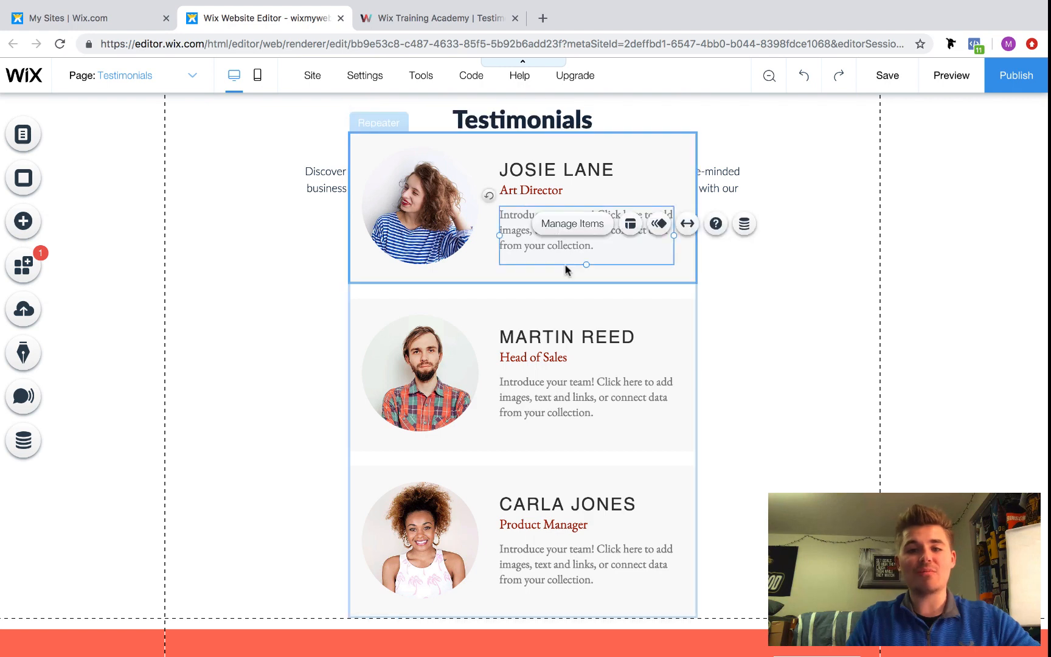
{"action": "left_click", "coordinate": [422, 292]}
{"action": "left_click_drag", "start_coordinate": [421, 292], "coordinate": [238, 397]}
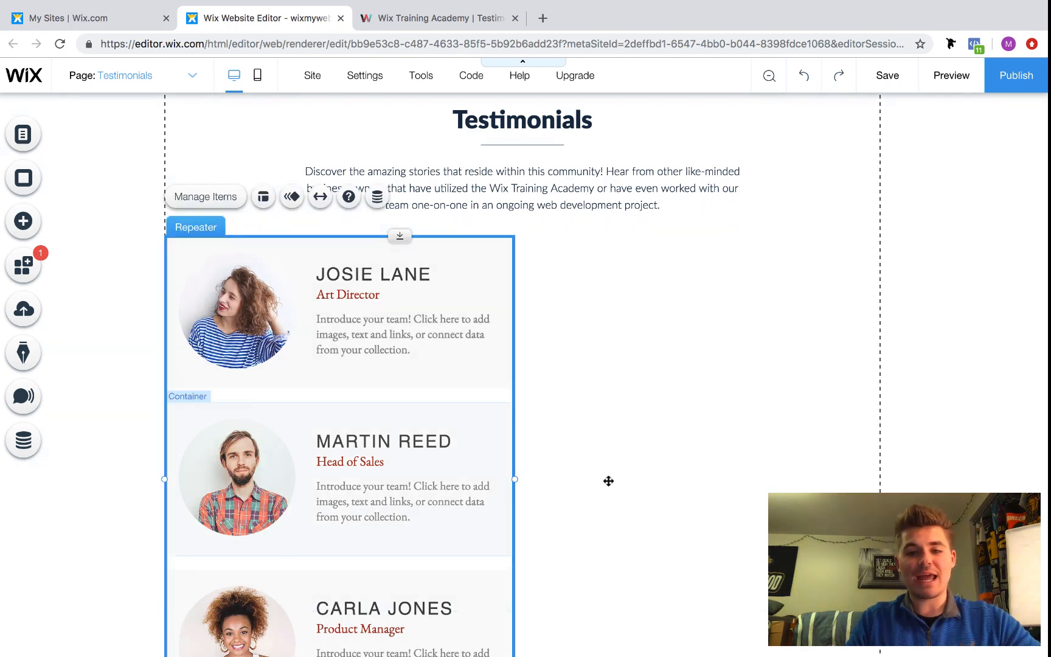
{"action": "left_click_drag", "start_coordinate": [515, 480], "coordinate": [880, 481]}
{"action": "left_click", "coordinate": [574, 603]}
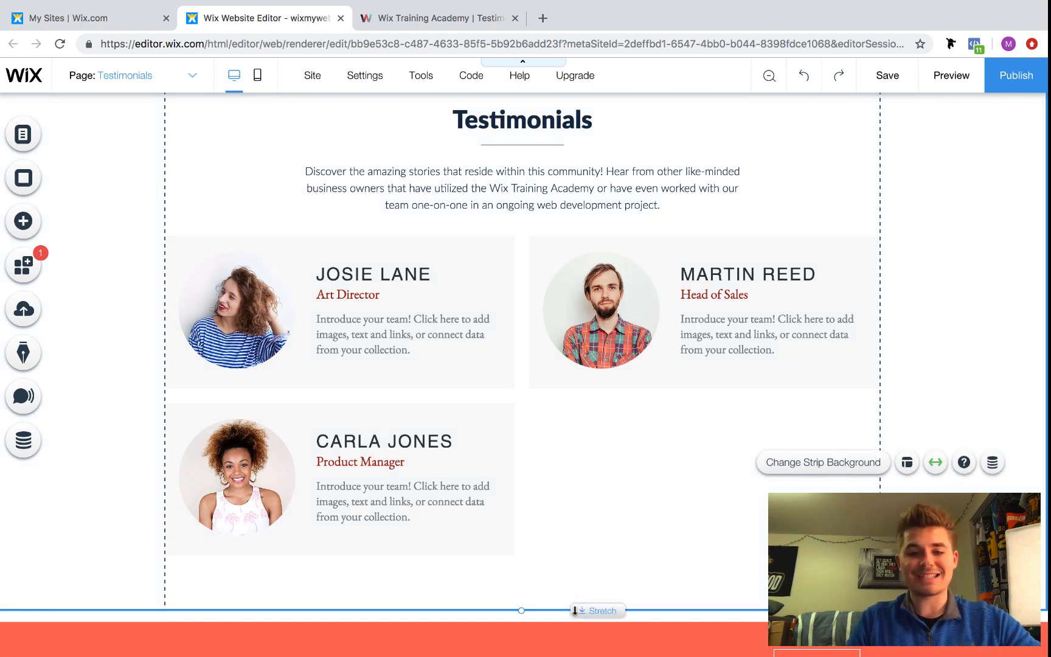
{"action": "left_click_drag", "start_coordinate": [574, 610], "coordinate": [576, 654]}
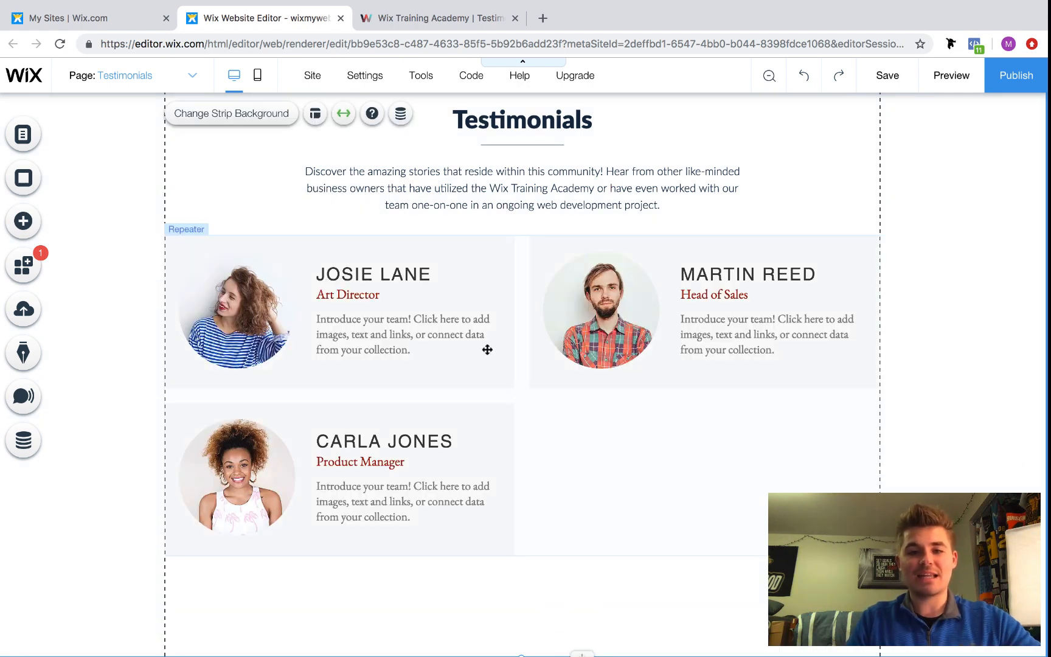
Widen the repeater items to the full repeater width and stretch their description text box almost to the item's far edge
{"action": "left_click", "coordinate": [613, 451]}
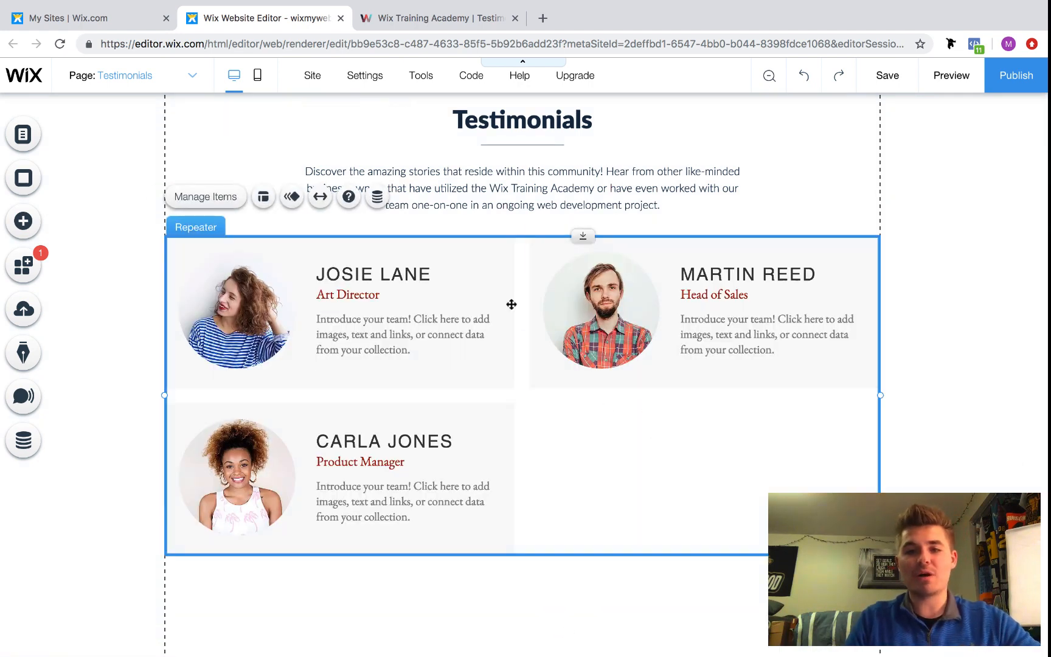
{"action": "left_click", "coordinate": [504, 278]}
{"action": "left_click_drag", "start_coordinate": [514, 308], "coordinate": [880, 345]}
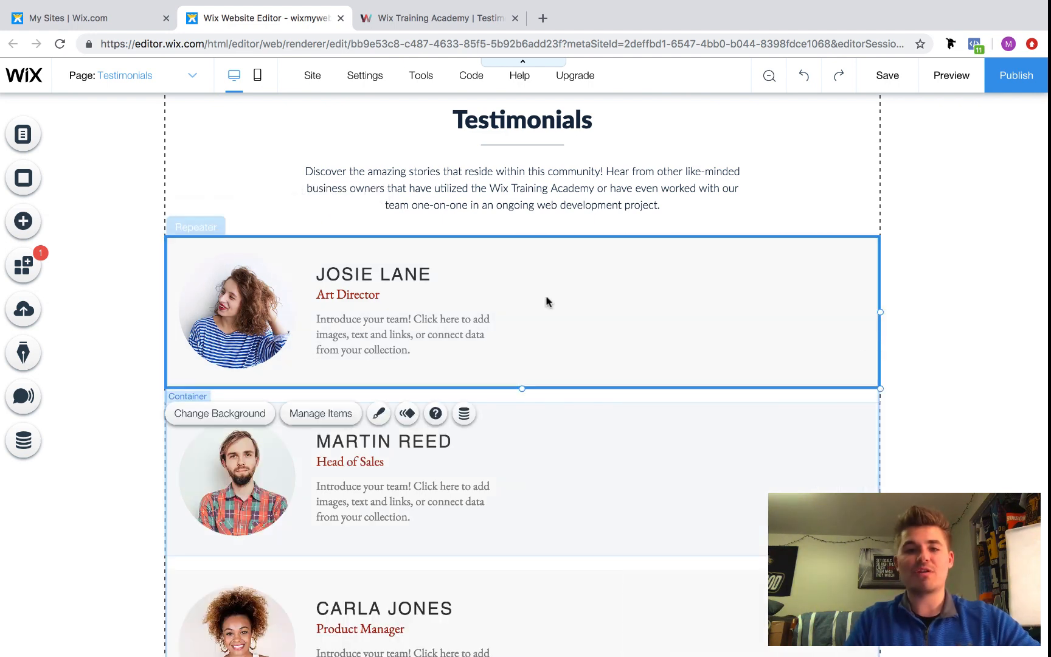
{"action": "left_click", "coordinate": [401, 265]}
{"action": "left_click", "coordinate": [484, 332]}
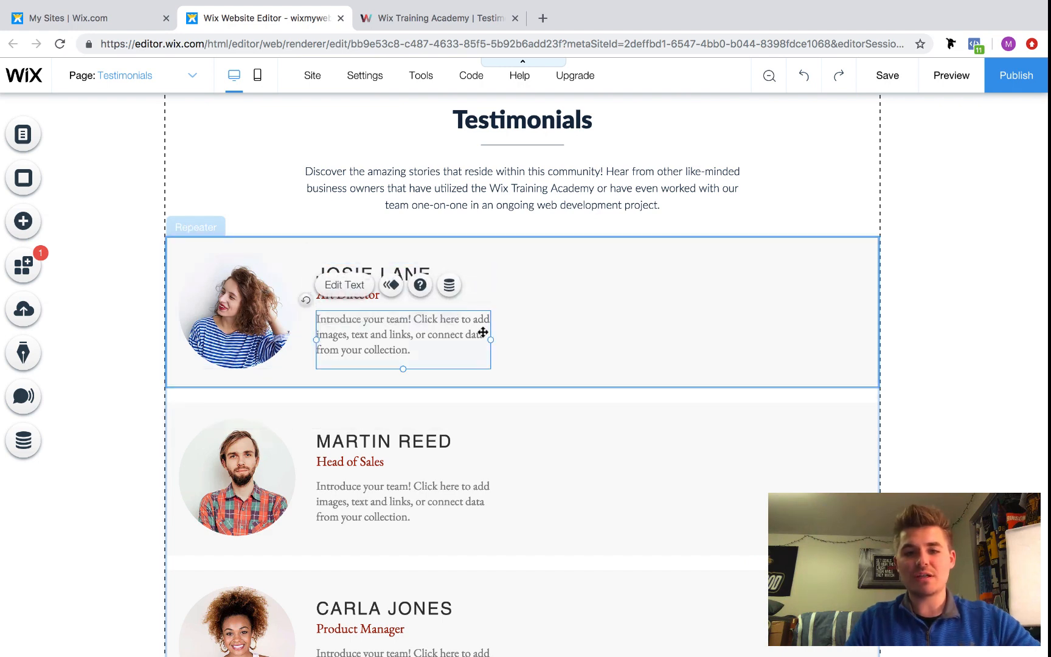
{"action": "left_click_drag", "start_coordinate": [492, 339], "coordinate": [868, 352]}
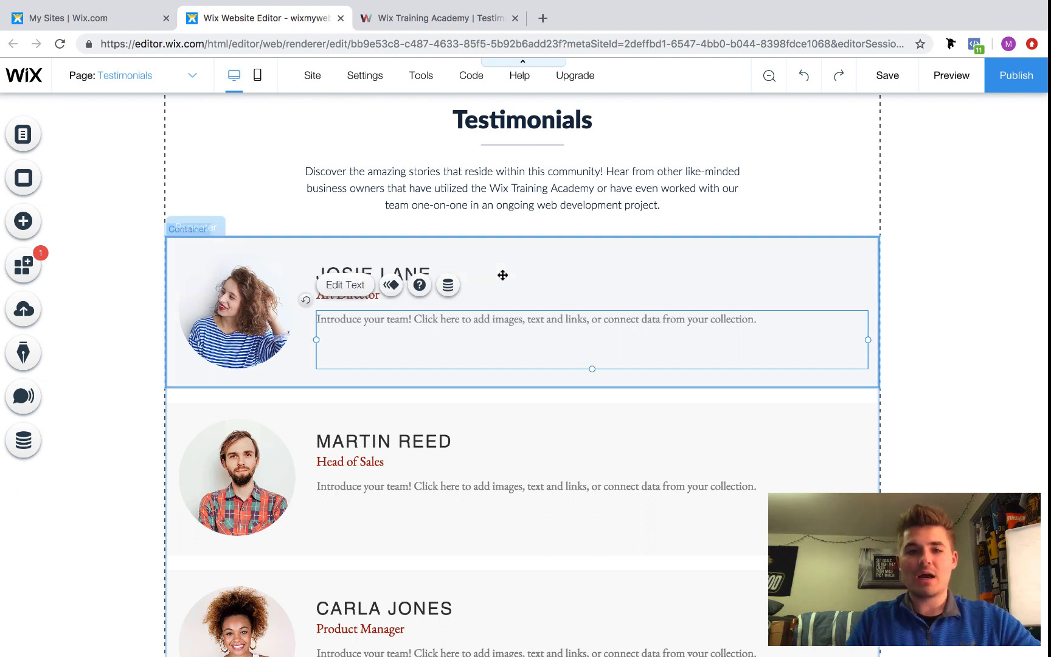
Give the repeater items a dark navy border with a width of 1 px
{"action": "left_click", "coordinate": [237, 323]}
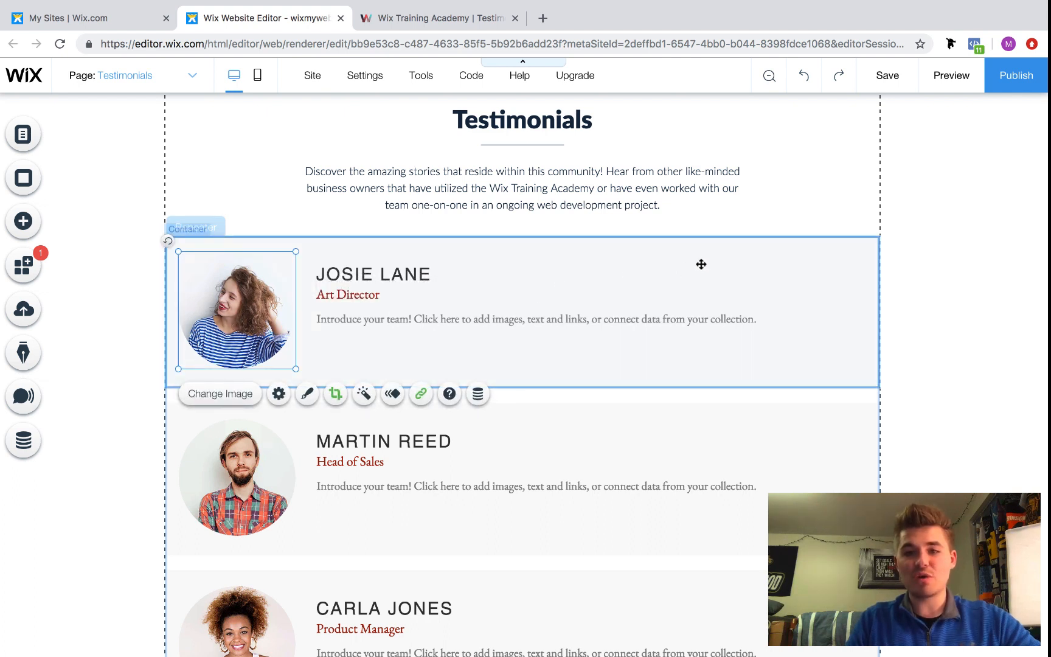
{"action": "left_click", "coordinate": [843, 263]}
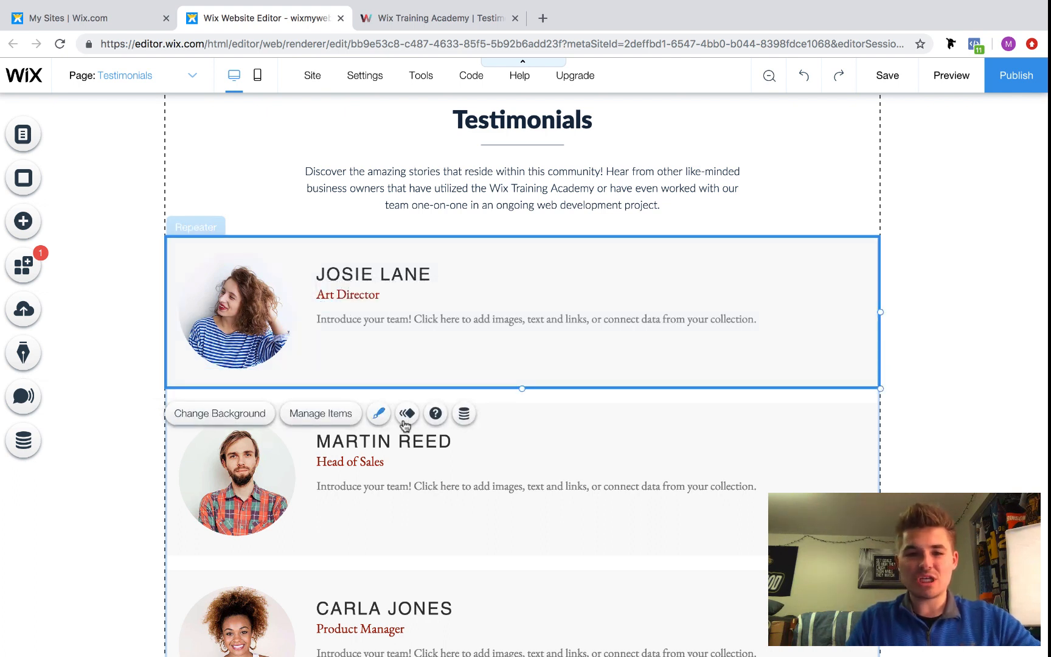
{"action": "left_click", "coordinate": [379, 415]}
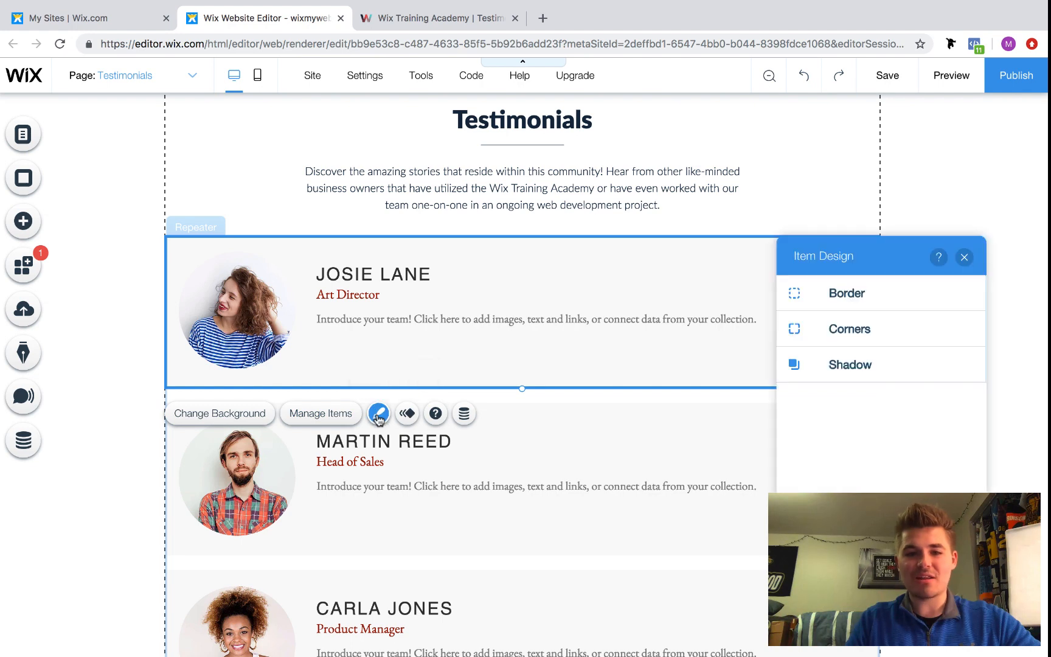
{"action": "left_click", "coordinate": [907, 292]}
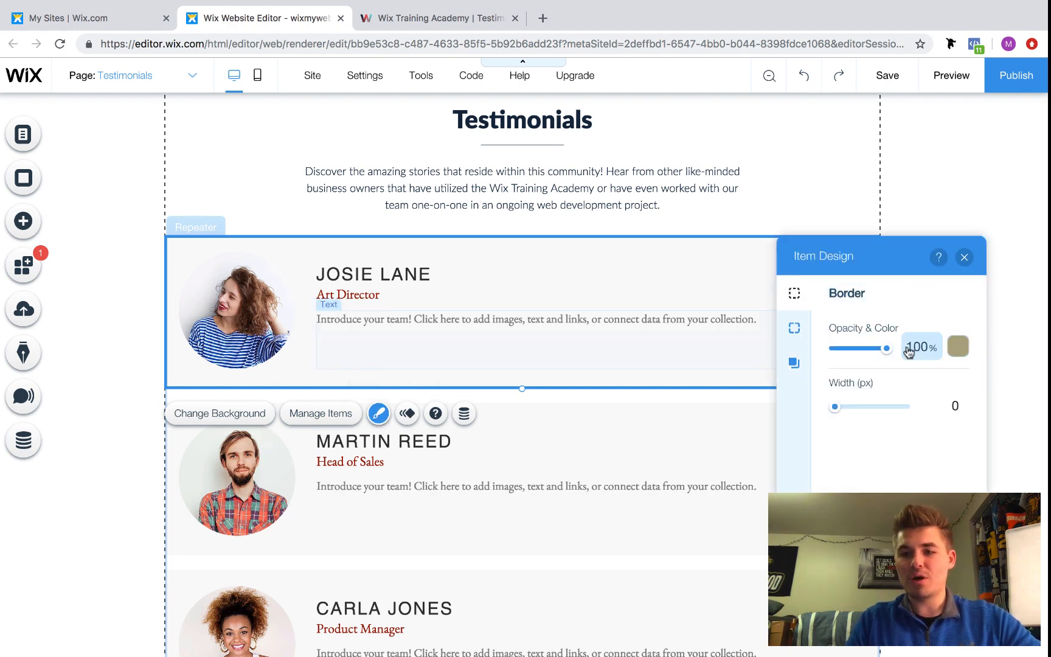
{"action": "left_click", "coordinate": [793, 329]}
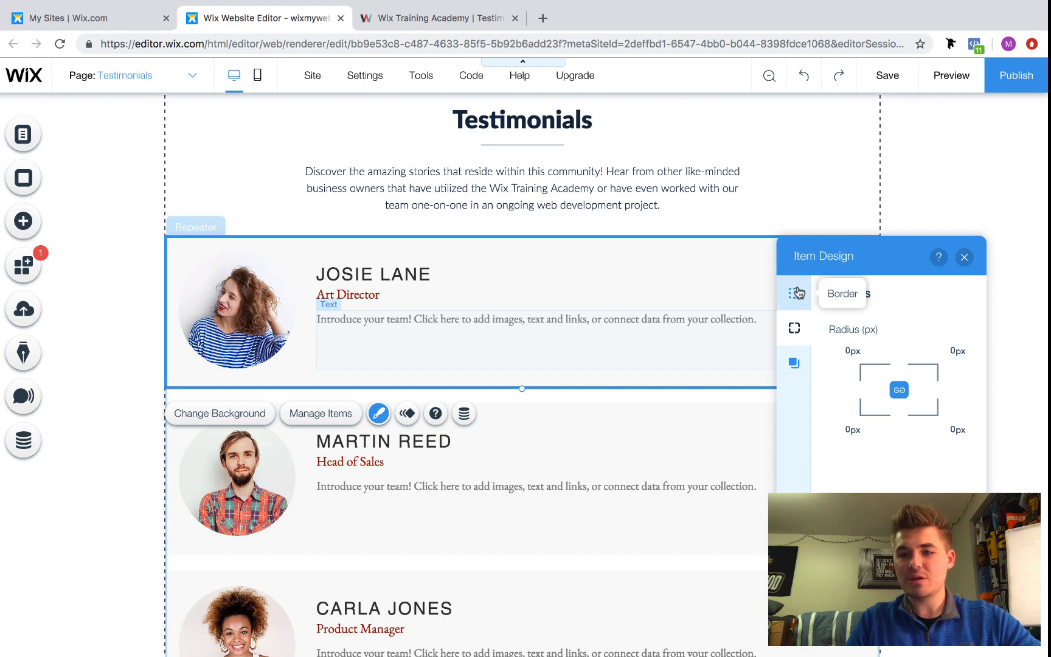
{"action": "left_click", "coordinate": [796, 292]}
{"action": "left_click", "coordinate": [957, 346]}
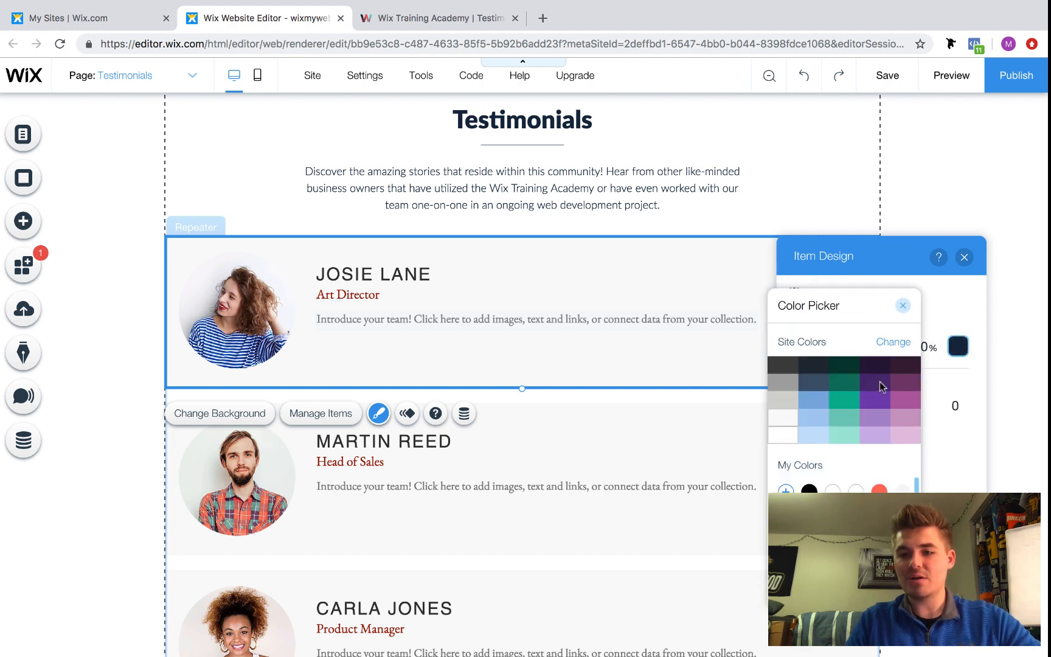
{"action": "left_click", "coordinate": [903, 306]}
{"action": "left_click_drag", "start_coordinate": [835, 407], "coordinate": [841, 407]}
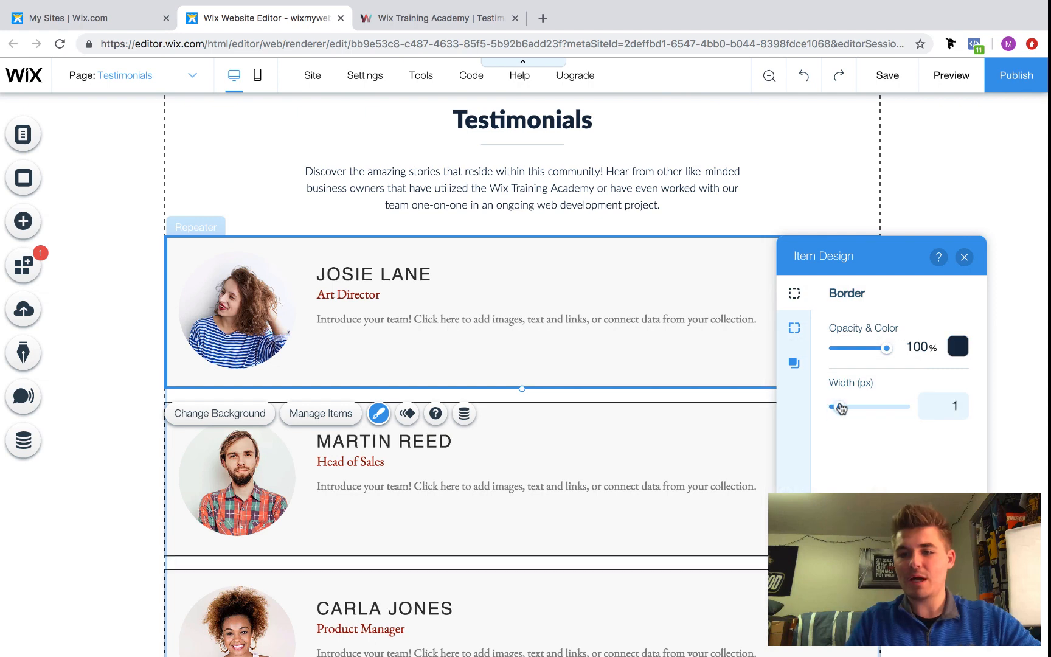
{"action": "left_click", "coordinate": [964, 256]}
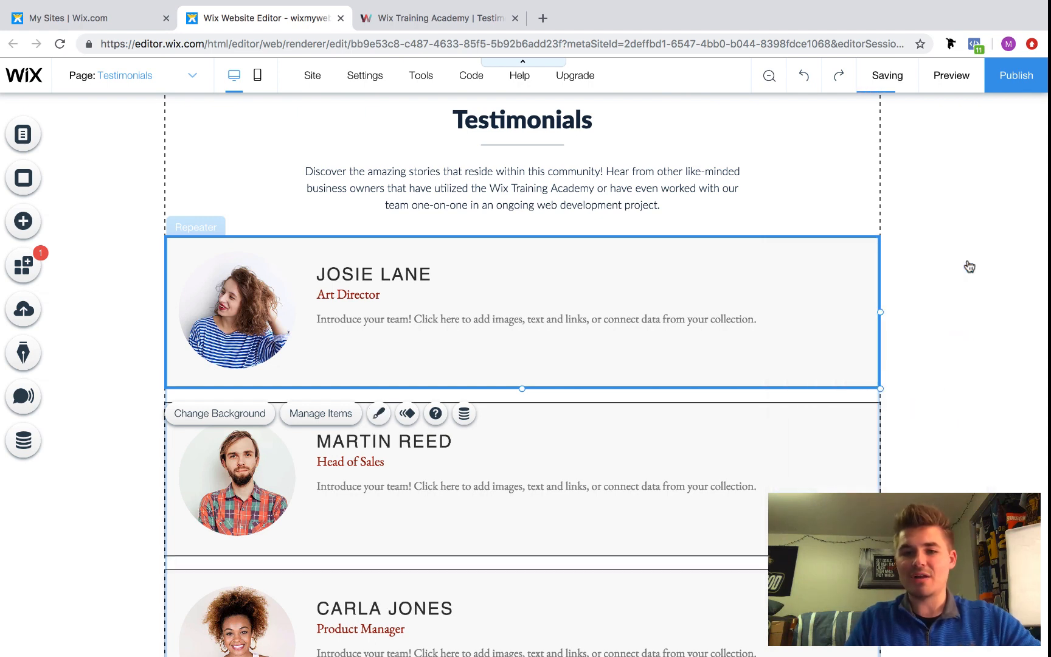
Set the font of the name text in the repeater items to Lato Black
{"action": "double_click", "coordinate": [382, 275]}
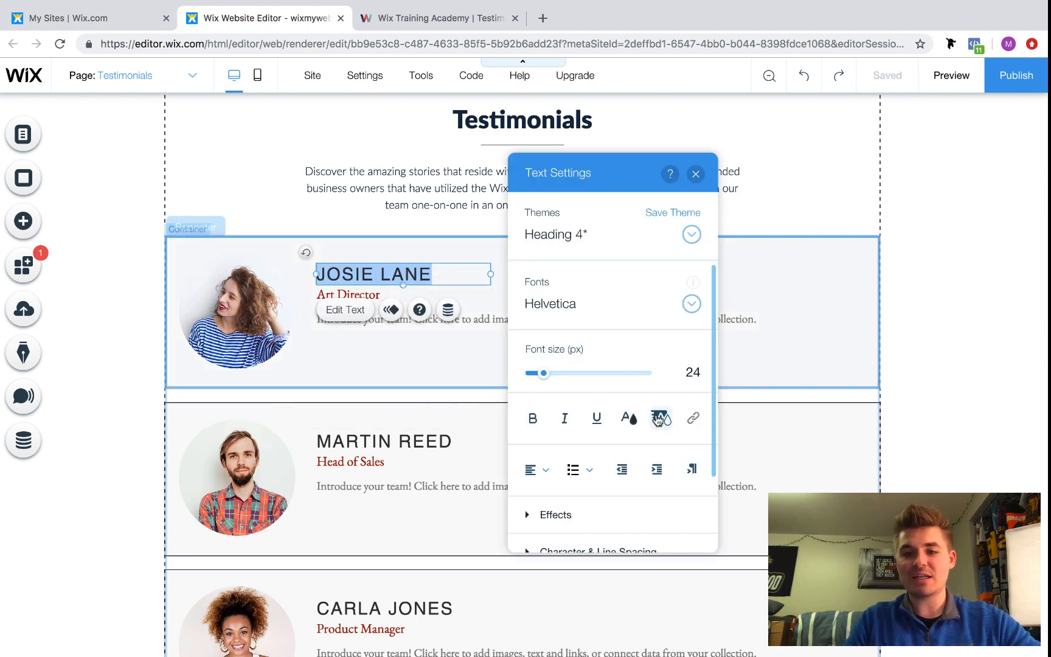
{"action": "left_click", "coordinate": [695, 174]}
{"action": "double_click", "coordinate": [418, 275]}
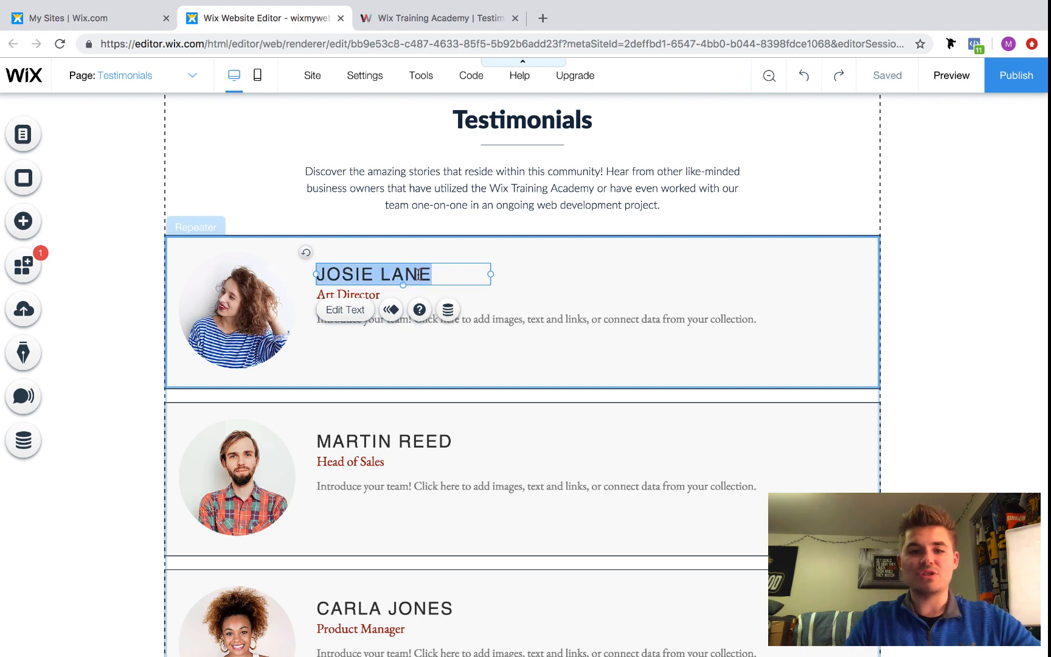
{"action": "left_click", "coordinate": [593, 308]}
{"action": "scroll", "coordinate": [608, 377], "scroll_direction": "up", "scroll_amount": 10}
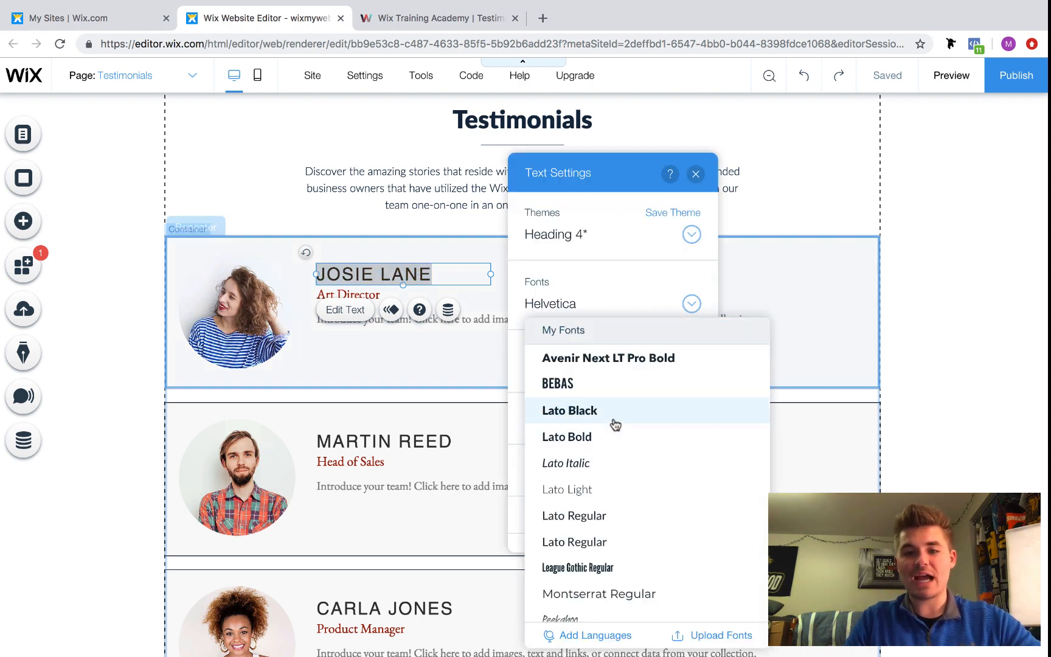
{"action": "left_click", "coordinate": [615, 418]}
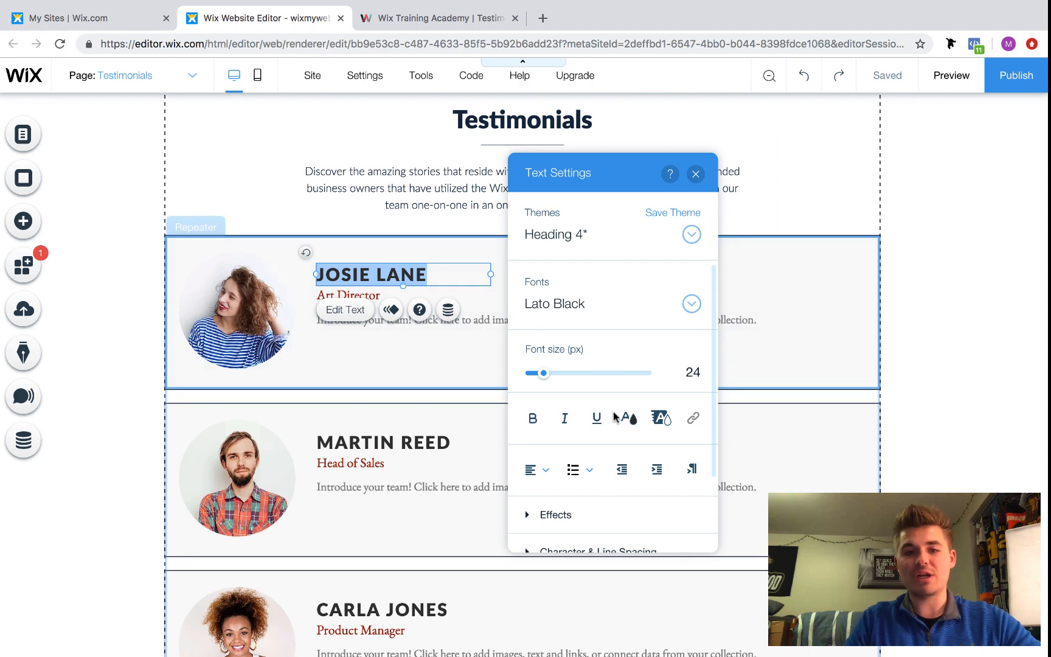
{"action": "left_click", "coordinate": [695, 174]}
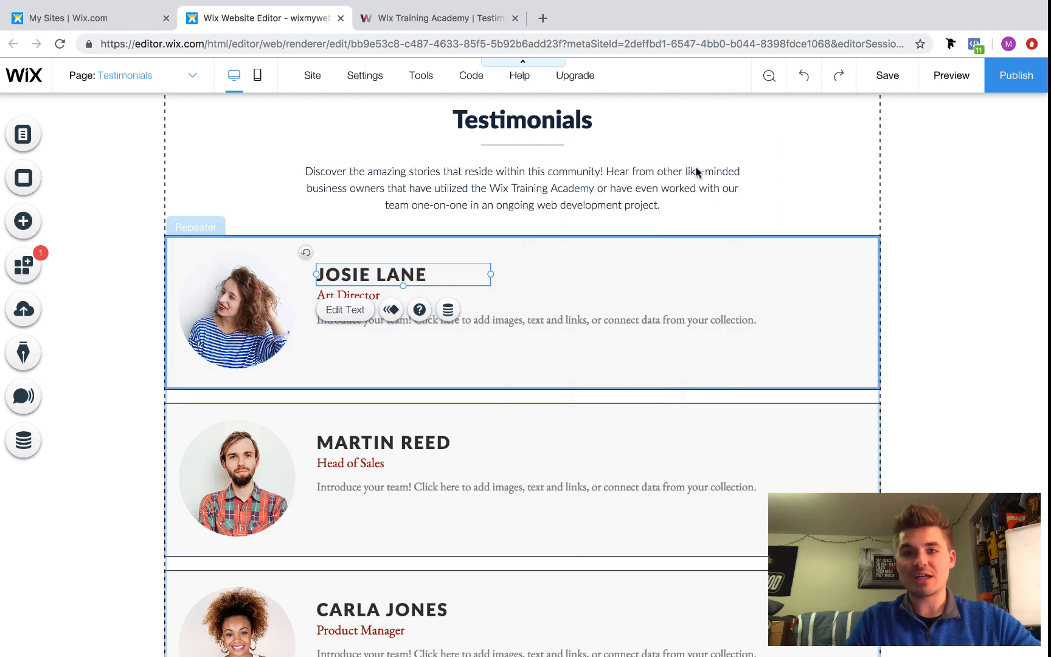
Set the font of the red job title text in the repeater items to Lato Light
{"action": "double_click", "coordinate": [390, 294]}
{"action": "left_click", "coordinate": [576, 309]}
{"action": "scroll", "coordinate": [609, 385], "scroll_direction": "up", "scroll_amount": 5}
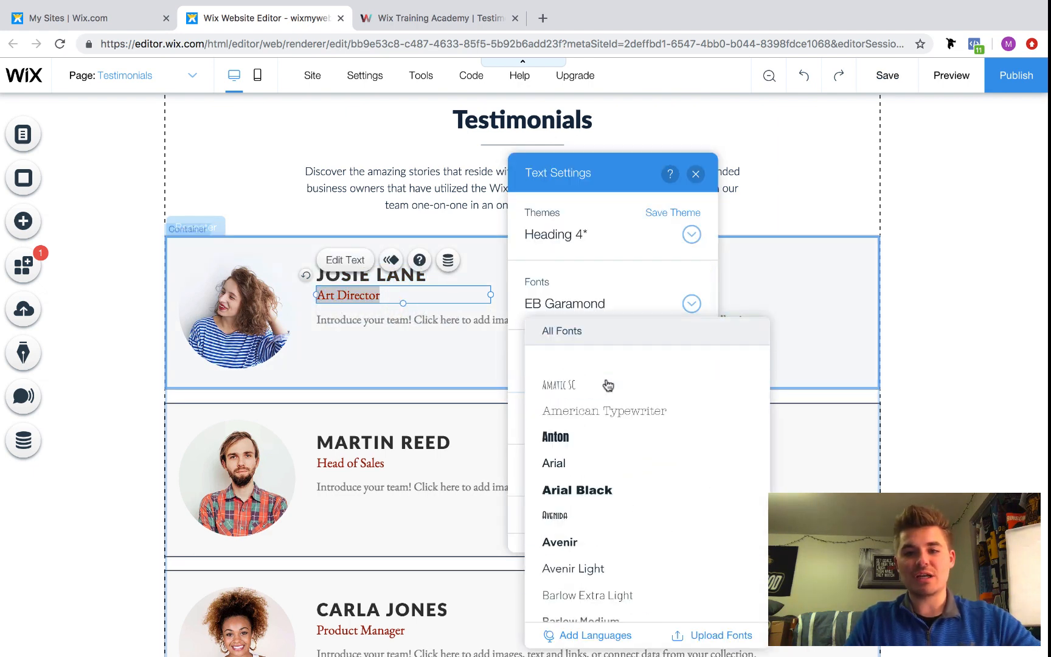
{"action": "scroll", "coordinate": [607, 384], "scroll_direction": "up", "scroll_amount": 5}
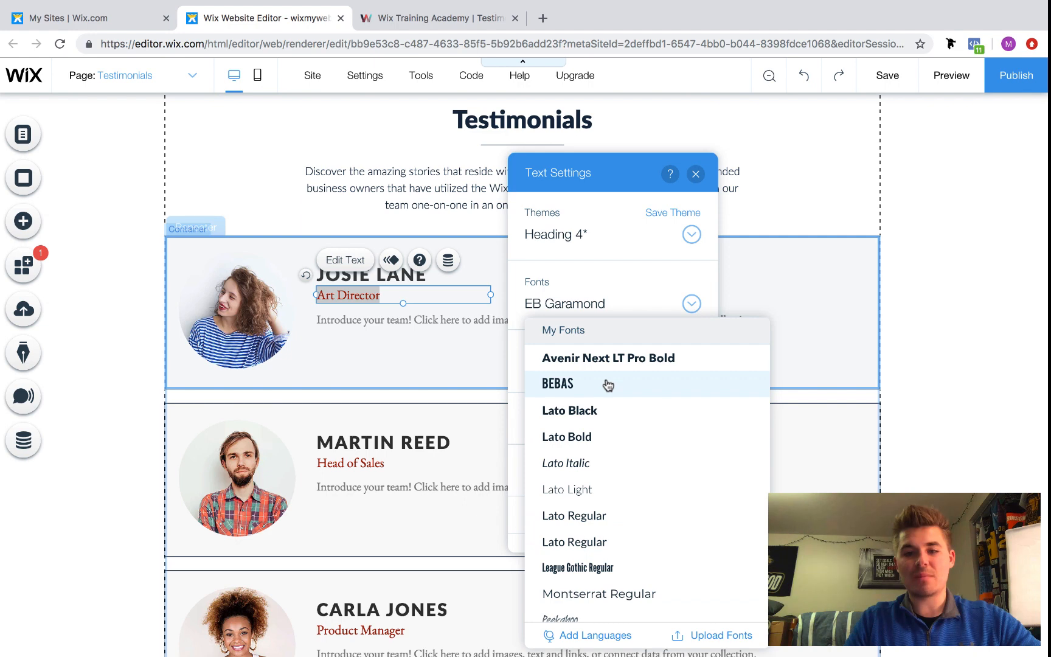
{"action": "left_click", "coordinate": [578, 490]}
Format the description text in the repeater items with the Lato Light font and the dark navy colour #162A41
{"action": "left_click", "coordinate": [411, 322]}
{"action": "double_click", "coordinate": [411, 321]}
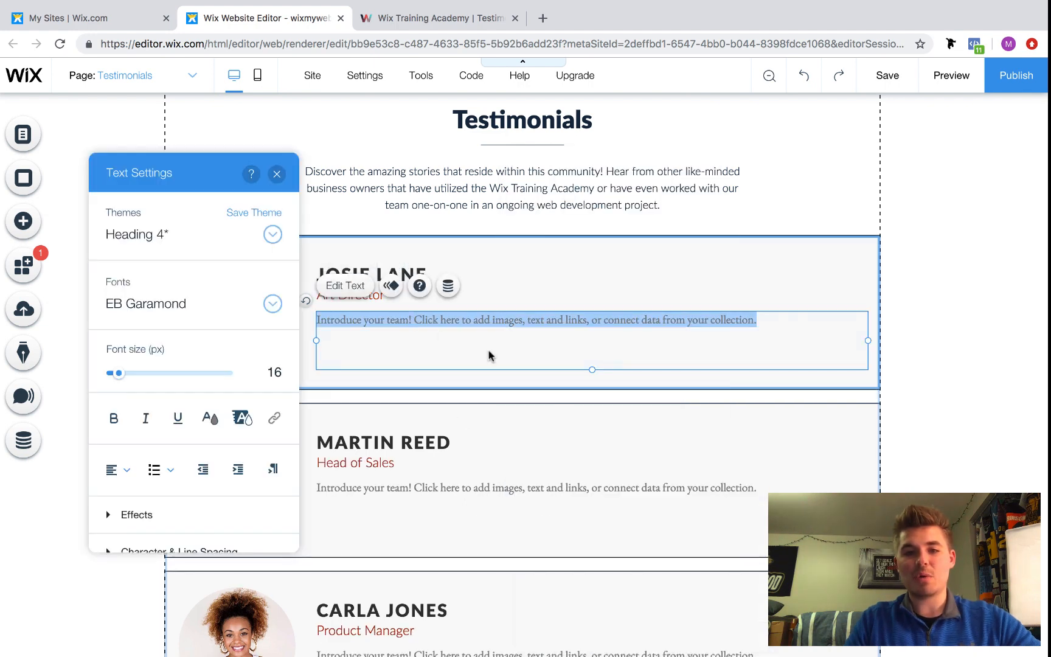
{"action": "left_click", "coordinate": [189, 305]}
{"action": "scroll", "coordinate": [207, 511], "scroll_direction": "up", "scroll_amount": 10}
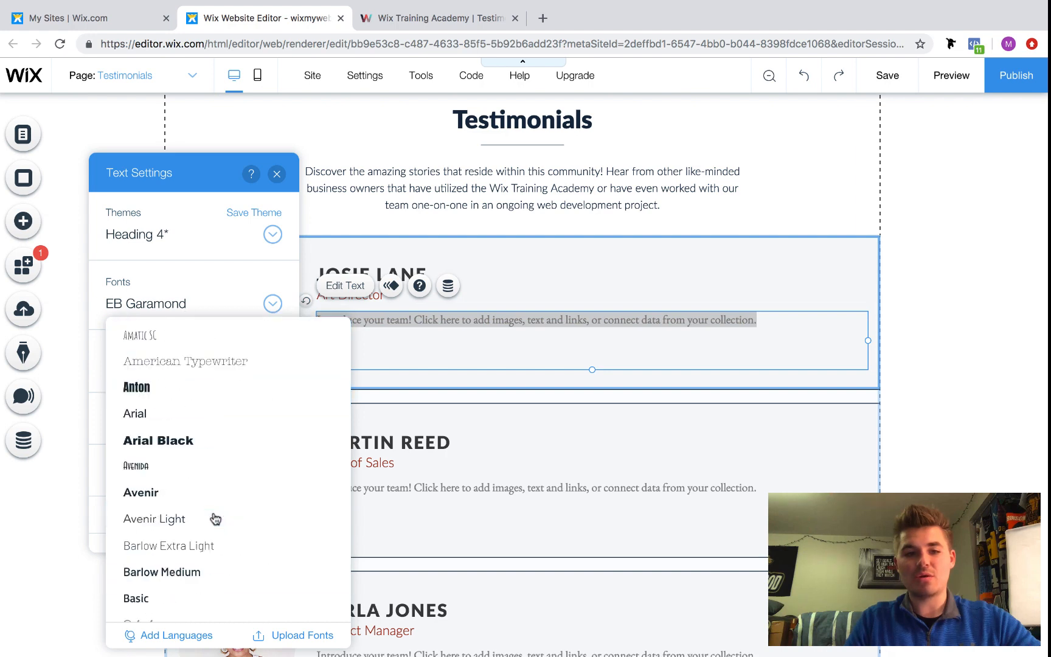
{"action": "left_click", "coordinate": [185, 490]}
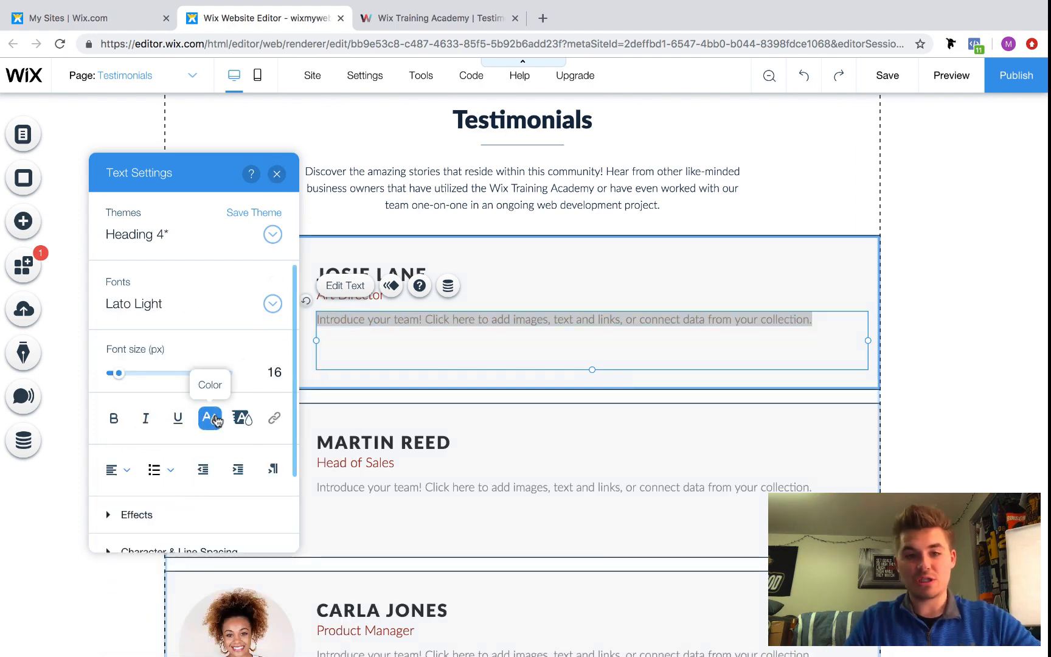
{"action": "left_click", "coordinate": [210, 418]}
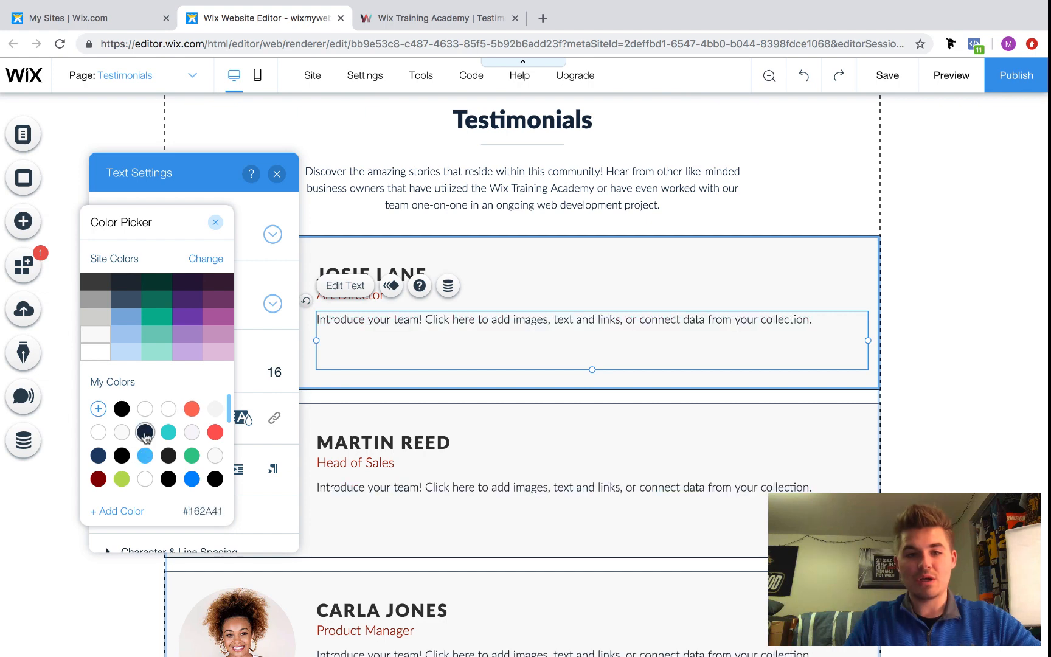
{"action": "left_click", "coordinate": [216, 222]}
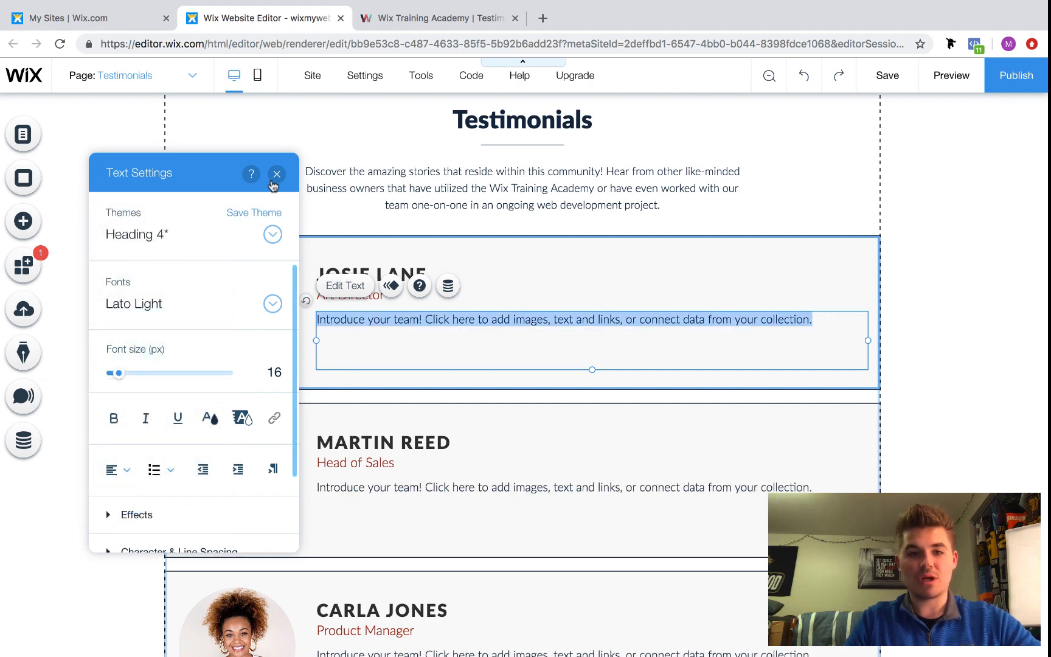
{"action": "left_click", "coordinate": [277, 174]}
{"action": "left_click", "coordinate": [960, 397]}
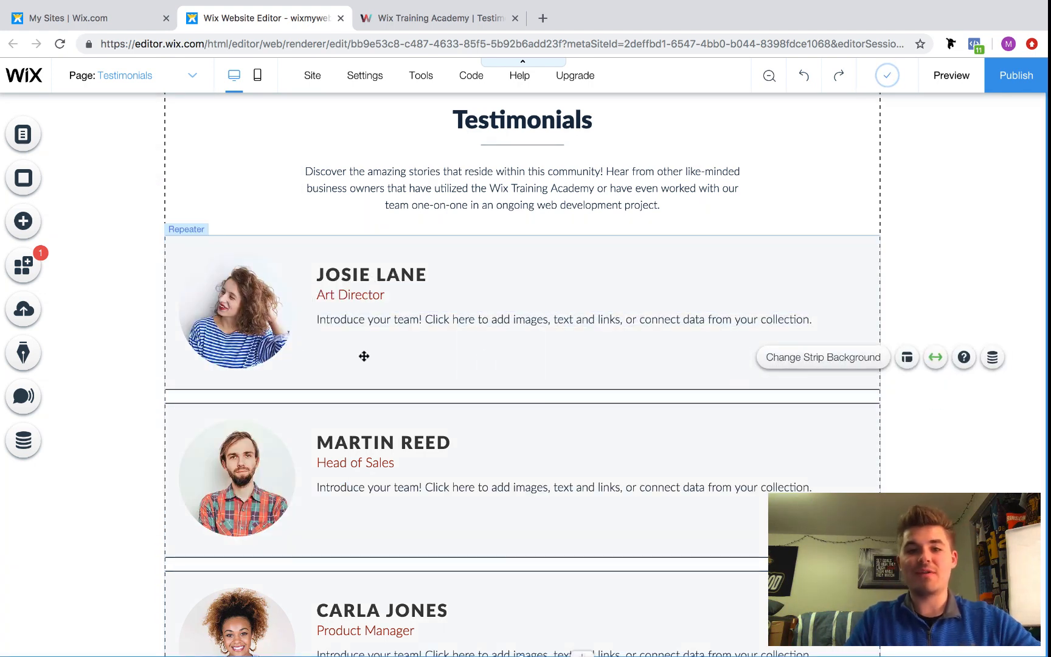
Extend the strip's bottom edge downward past the last repeater item so that the strip encloses the whole repeater
{"action": "scroll", "coordinate": [941, 485], "scroll_direction": "down", "scroll_amount": 3}
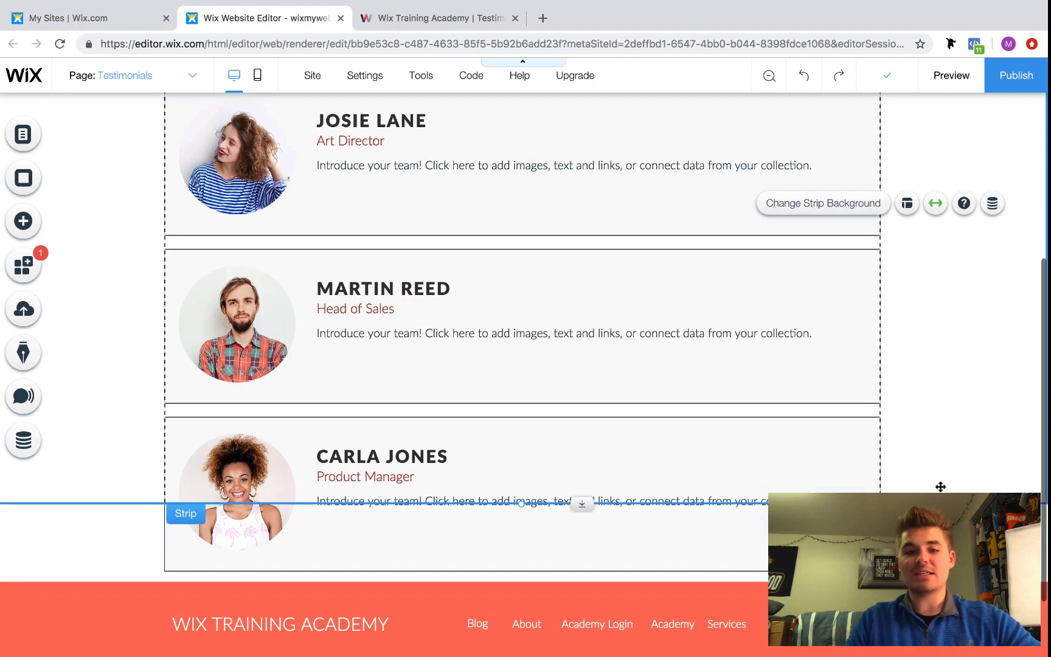
{"action": "left_click_drag", "start_coordinate": [582, 502], "coordinate": [588, 606]}
{"action": "scroll", "coordinate": [936, 418], "scroll_direction": "up", "scroll_amount": 2}
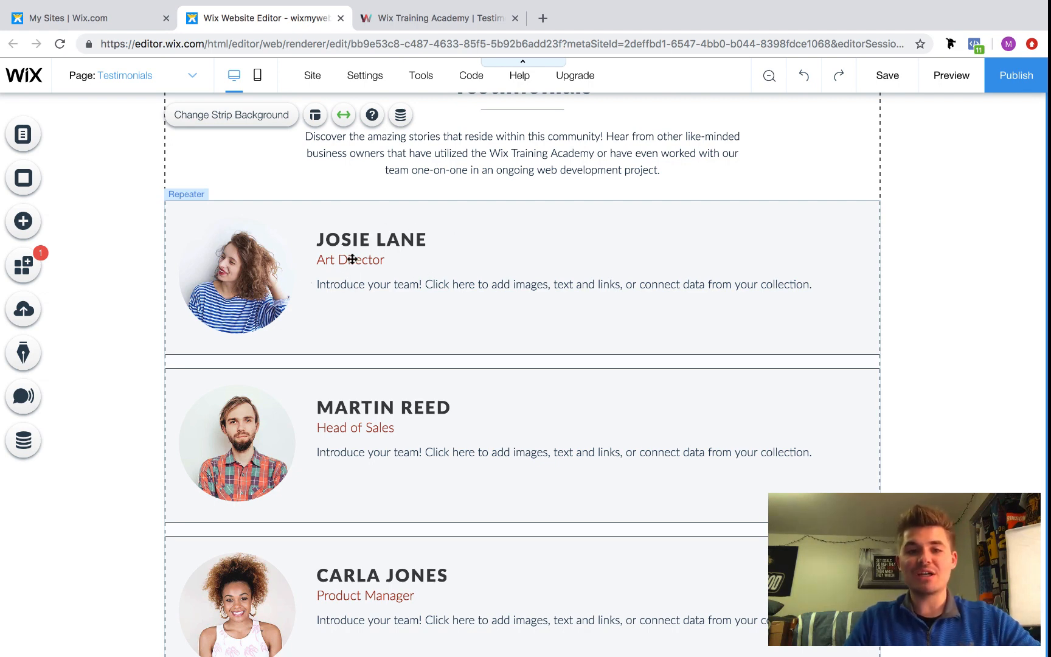
{"action": "left_click", "coordinate": [401, 298]}
{"action": "left_click", "coordinate": [411, 287]}
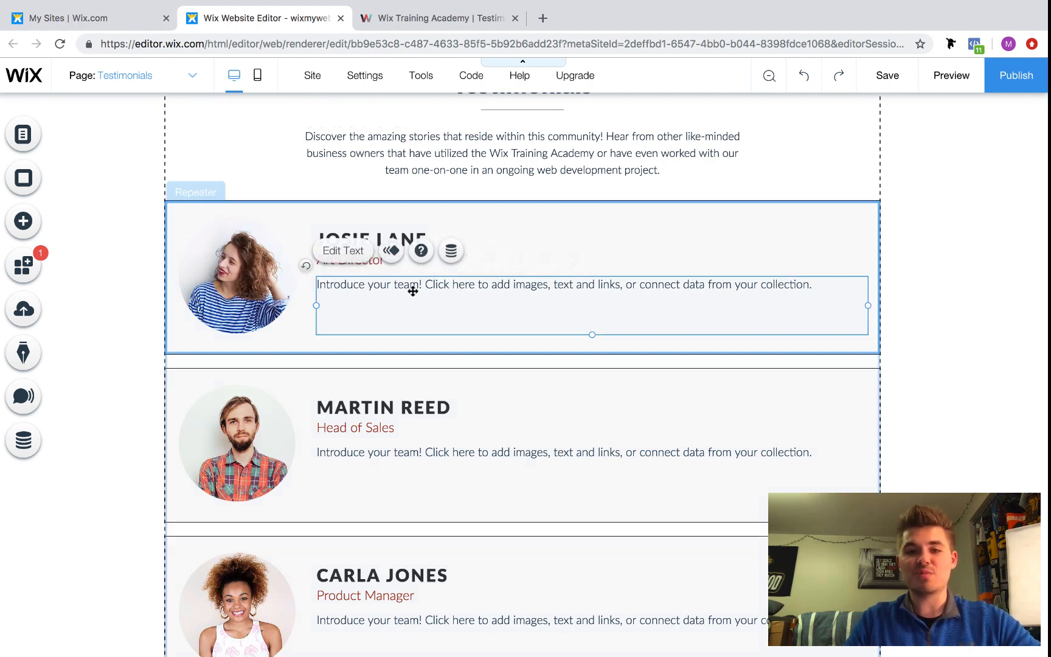
{"action": "left_click", "coordinate": [235, 278]}
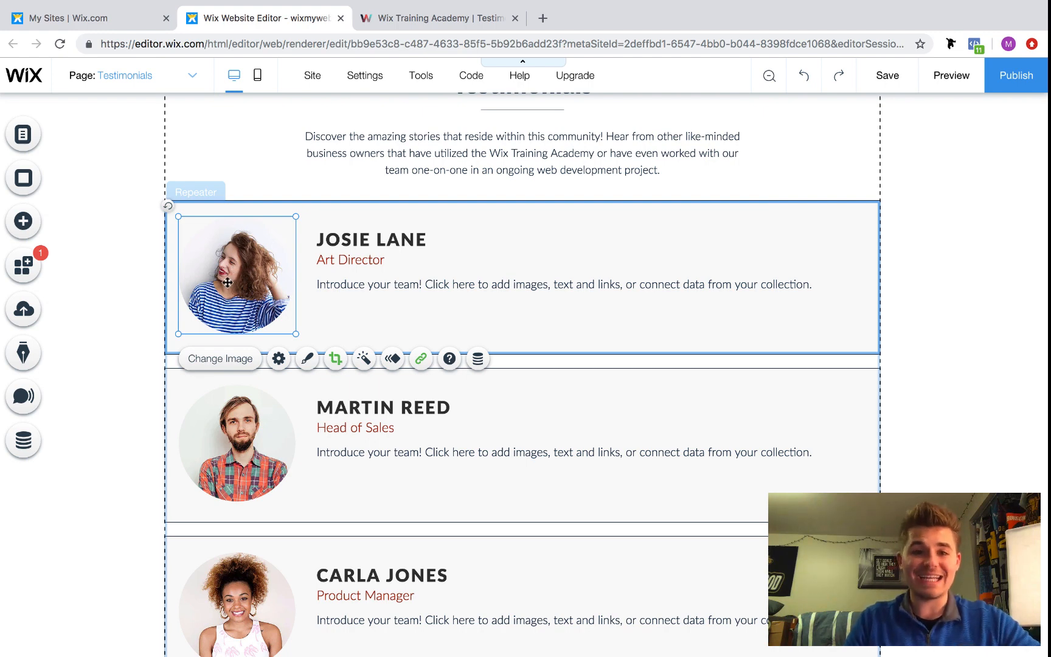
{"action": "left_click", "coordinate": [981, 364]}
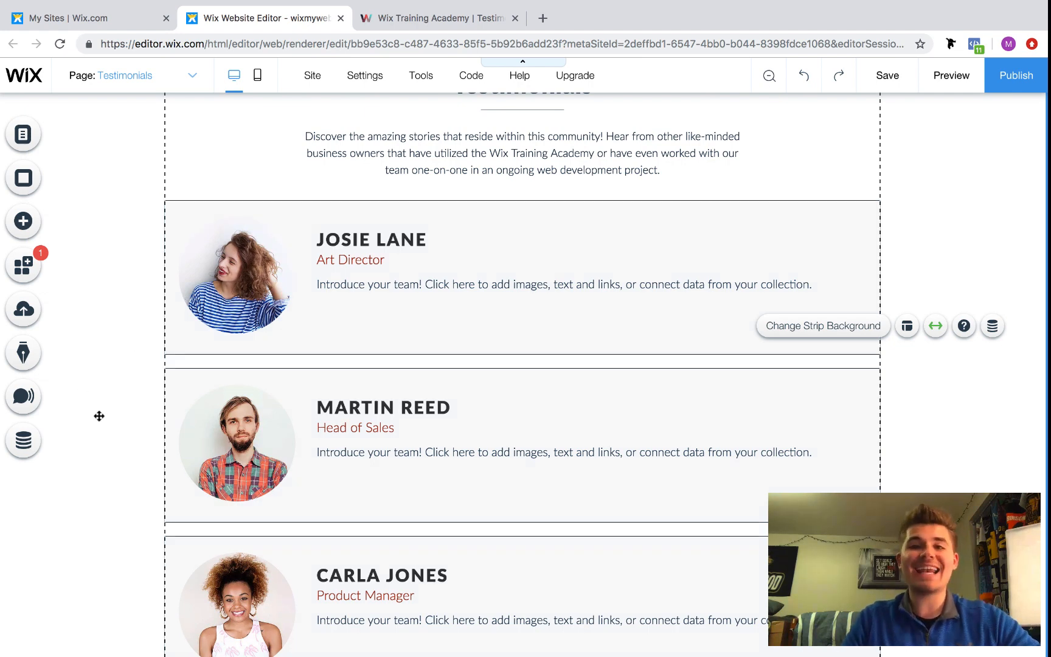
Add a dataset element to the Testimonials page and place it outside the content area, beside the intro text
{"action": "left_click", "coordinate": [30, 230]}
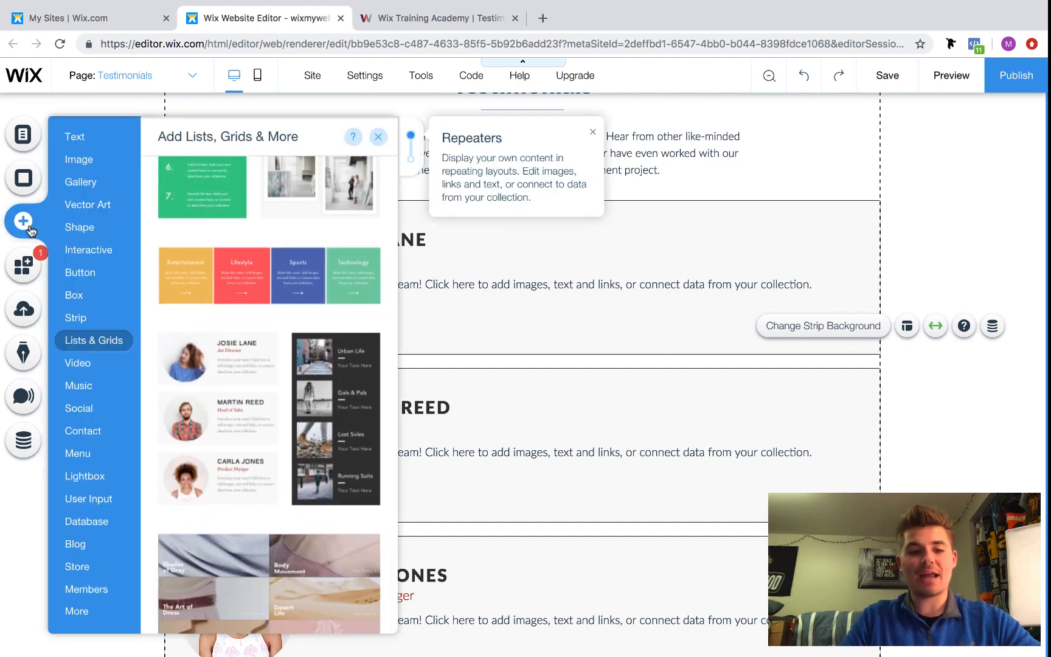
{"action": "left_click", "coordinate": [88, 522]}
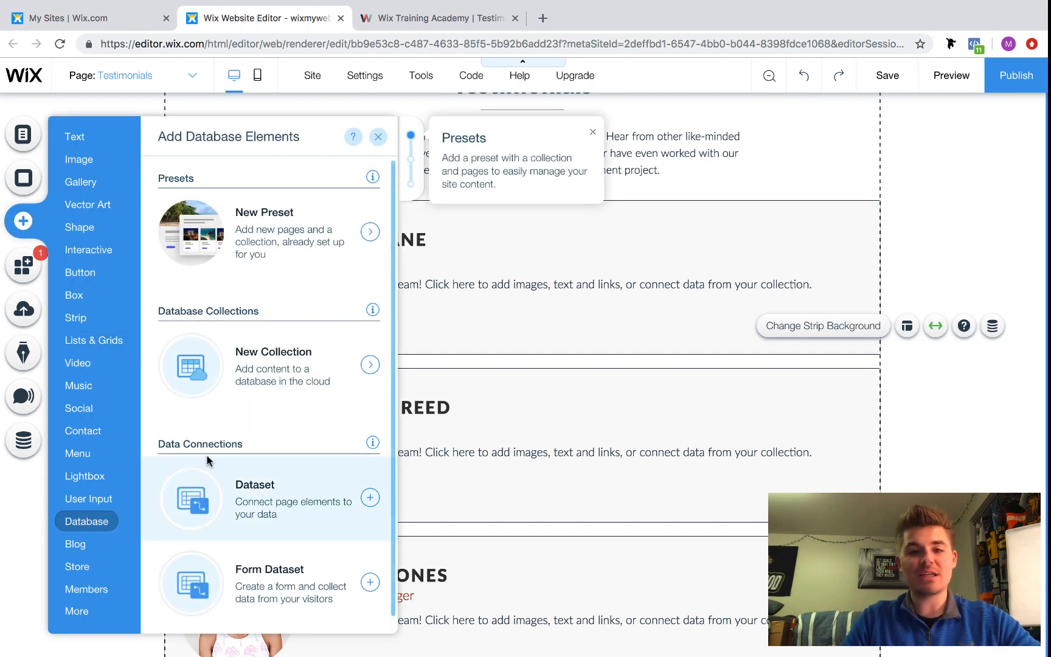
{"action": "left_click", "coordinate": [278, 500]}
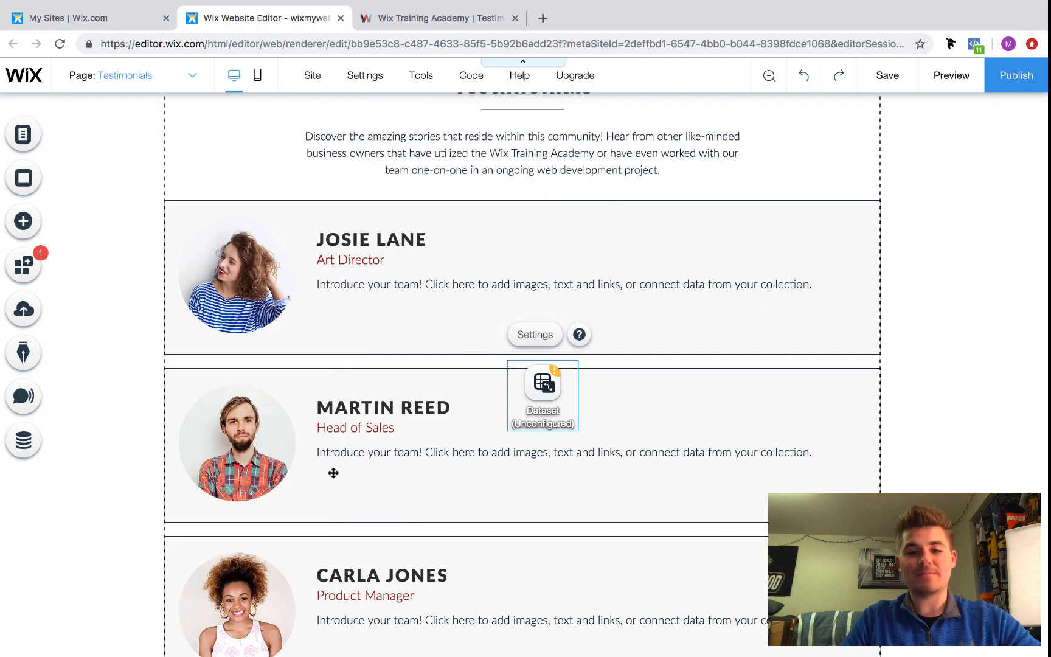
{"action": "left_click_drag", "start_coordinate": [221, 304], "coordinate": [102, 189]}
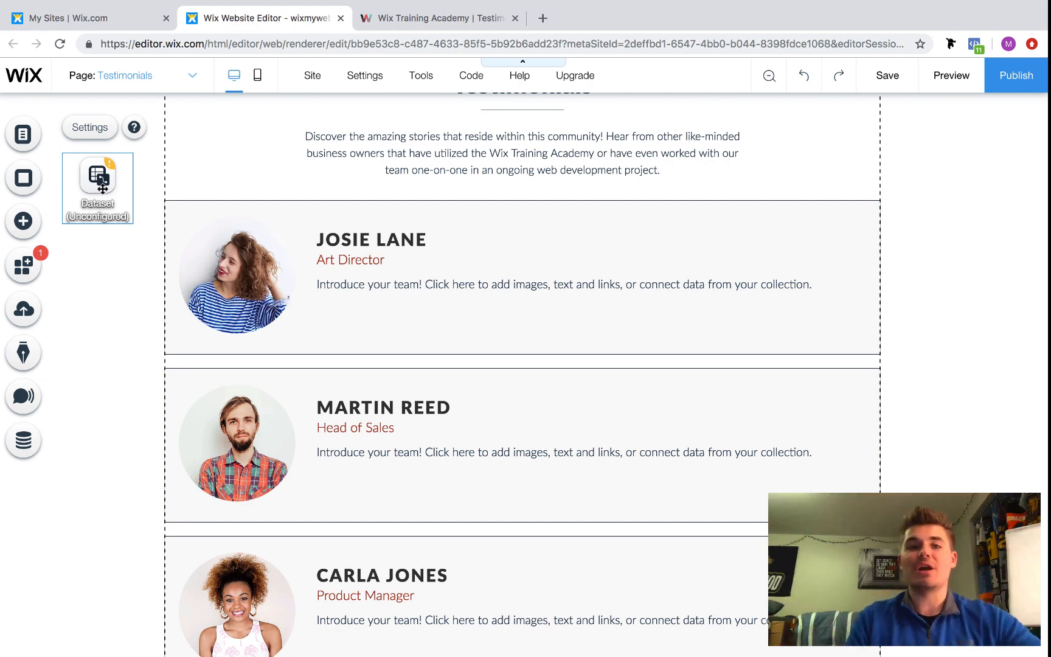
Connect the dataset to the Testimonials collection and set its number of items to display to 50
{"action": "double_click", "coordinate": [103, 188]}
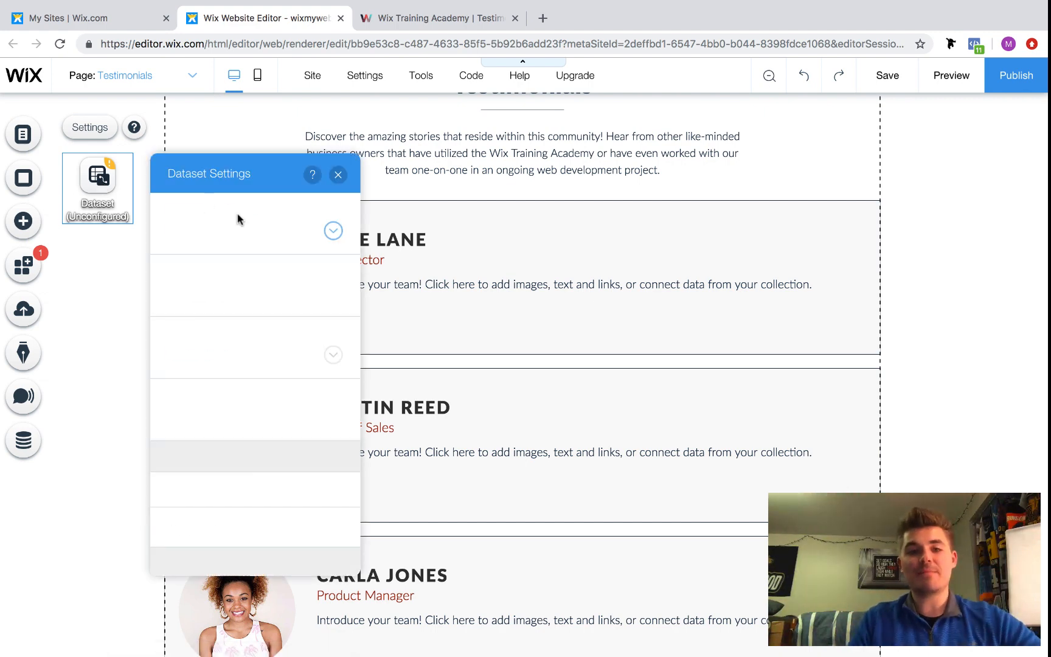
{"action": "left_click", "coordinate": [214, 234]}
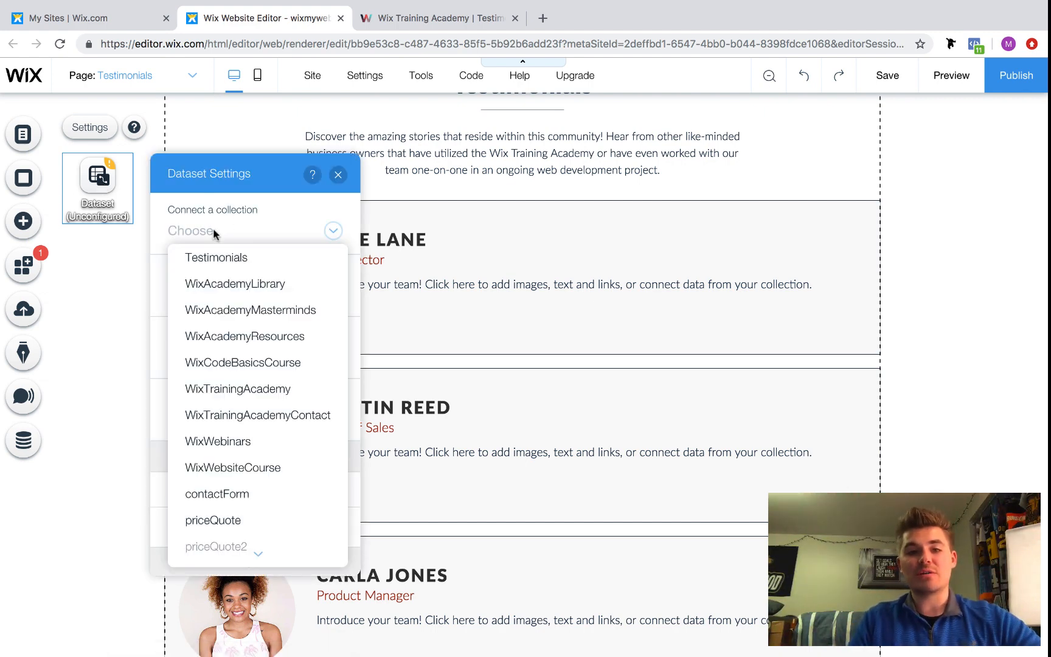
{"action": "left_click", "coordinate": [235, 262]}
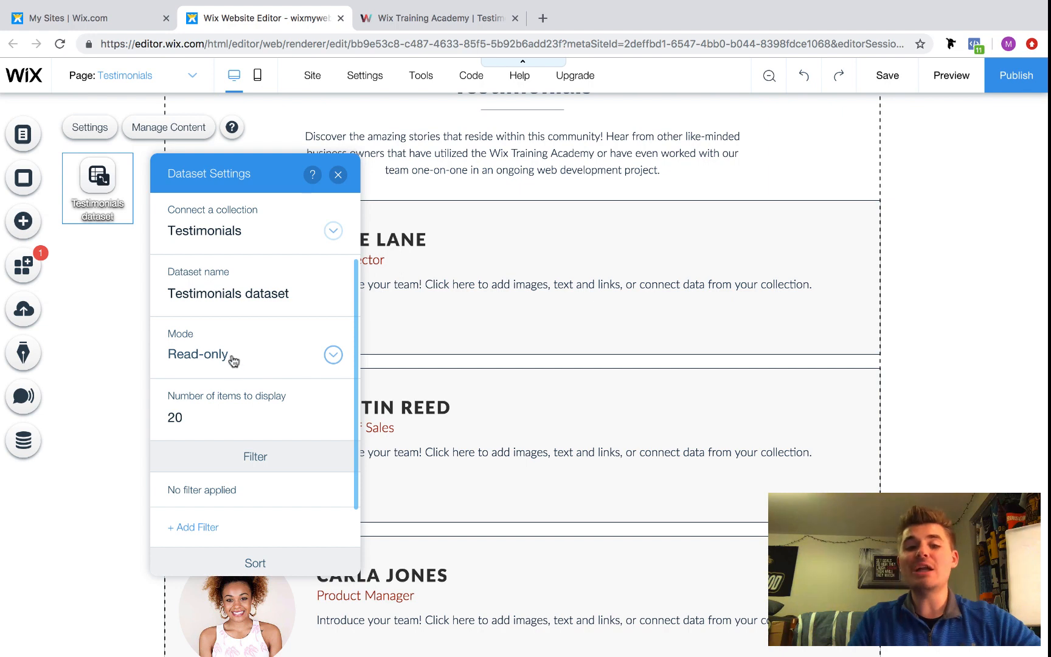
{"action": "left_click", "coordinate": [198, 419]}
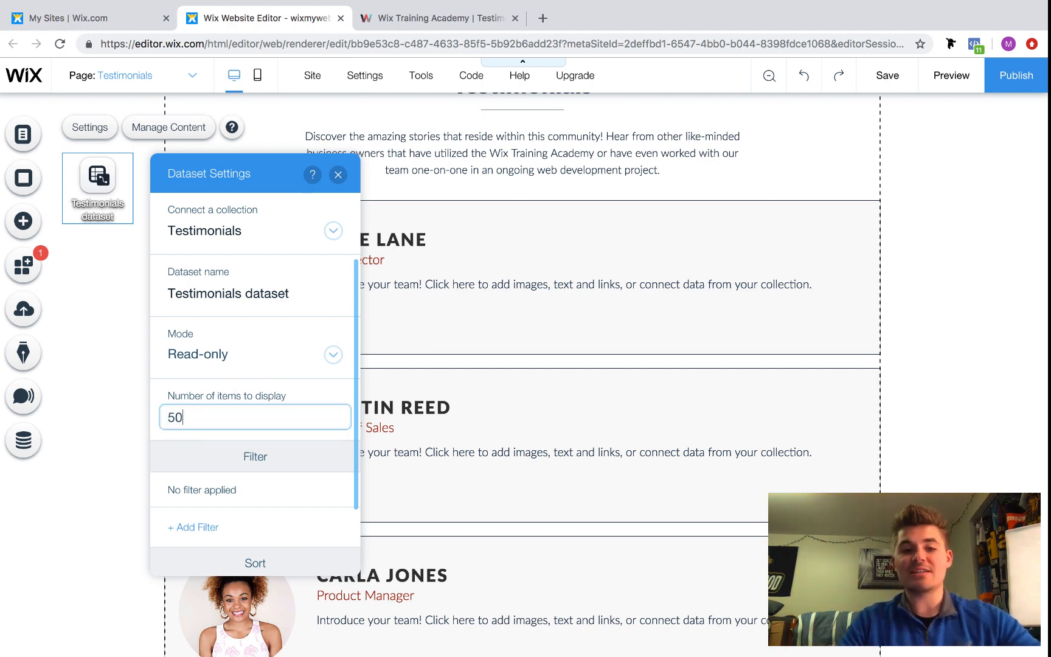
{"action": "left_click", "coordinate": [312, 396]}
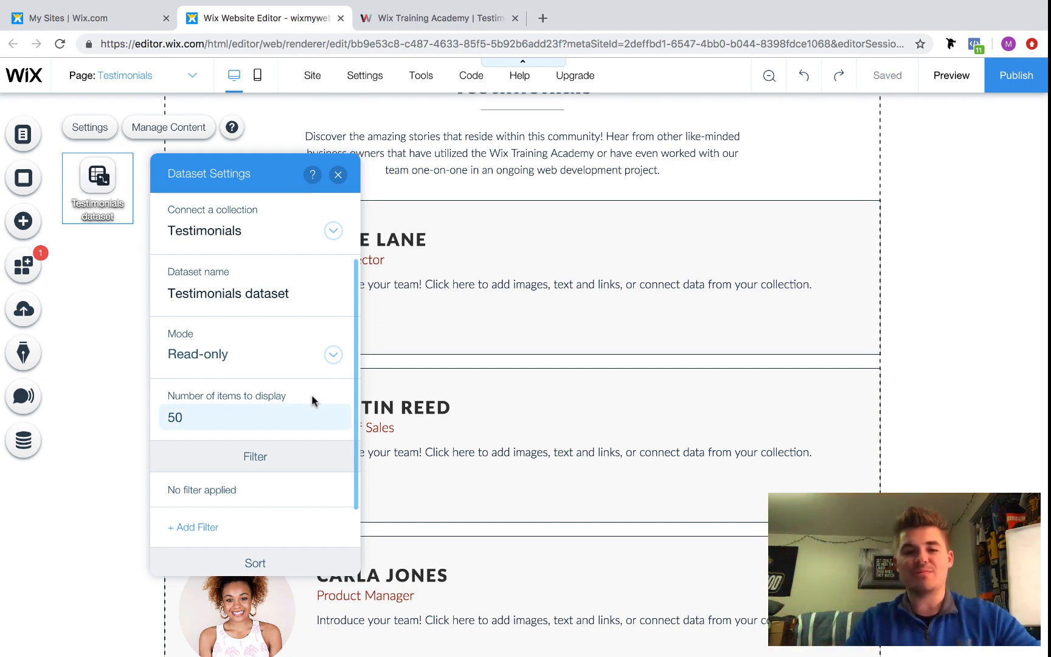
{"action": "scroll", "coordinate": [312, 394], "scroll_direction": "down", "scroll_amount": 1}
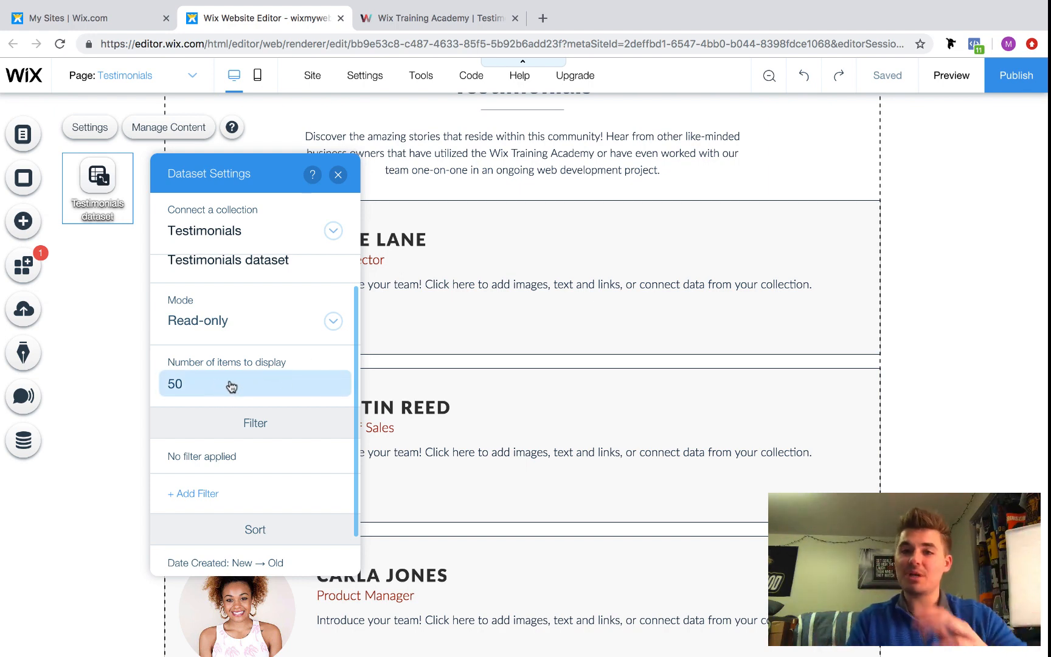
{"action": "scroll", "coordinate": [241, 393], "scroll_direction": "down", "scroll_amount": 3}
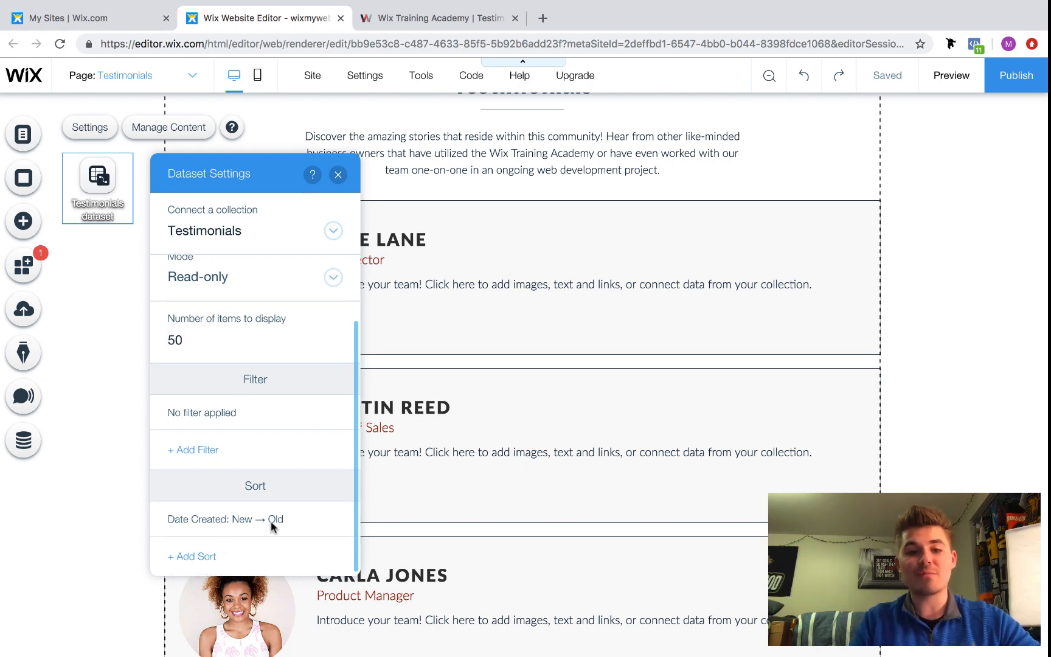
{"action": "scroll", "coordinate": [300, 389], "scroll_direction": "up", "scroll_amount": 3}
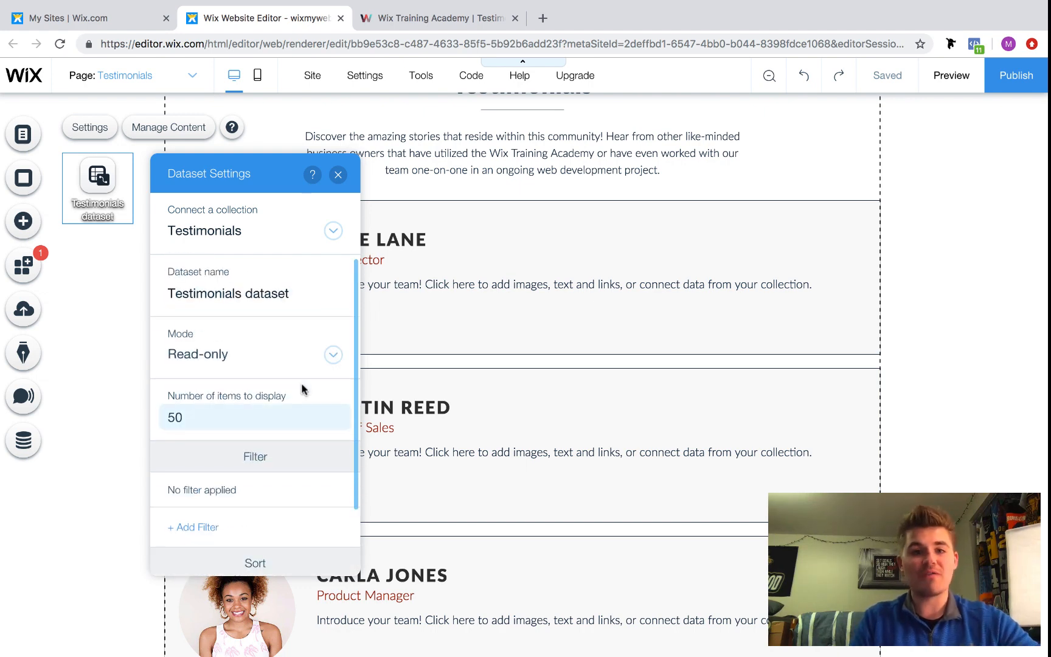
{"action": "left_click", "coordinate": [339, 175]}
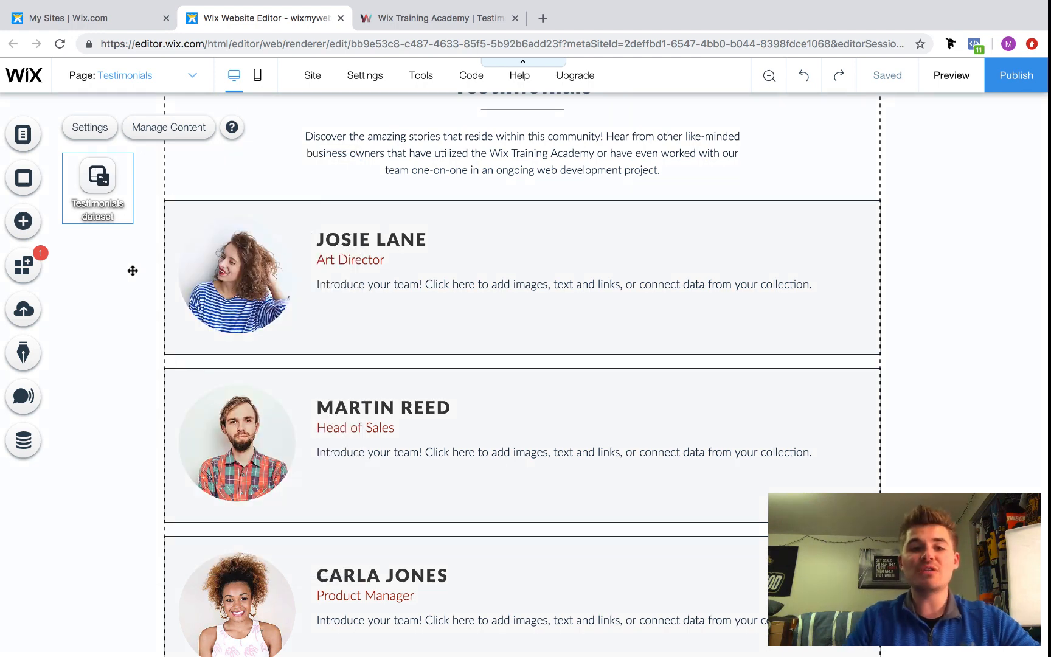
{"action": "left_click", "coordinate": [195, 201]}
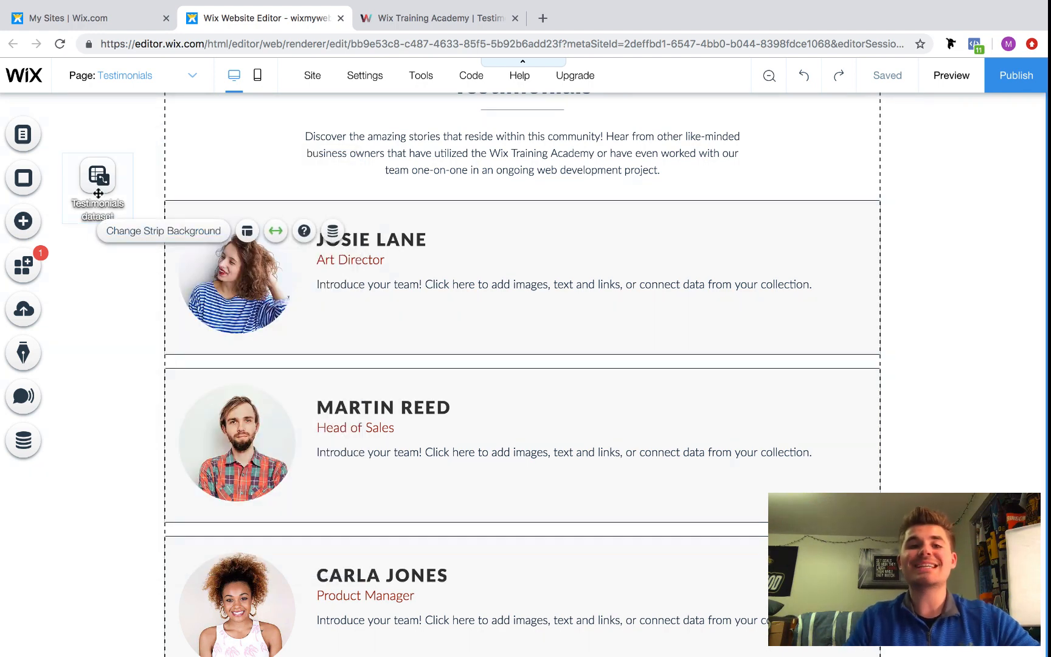
{"action": "left_click", "coordinate": [405, 240]}
{"action": "left_click", "coordinate": [399, 239]}
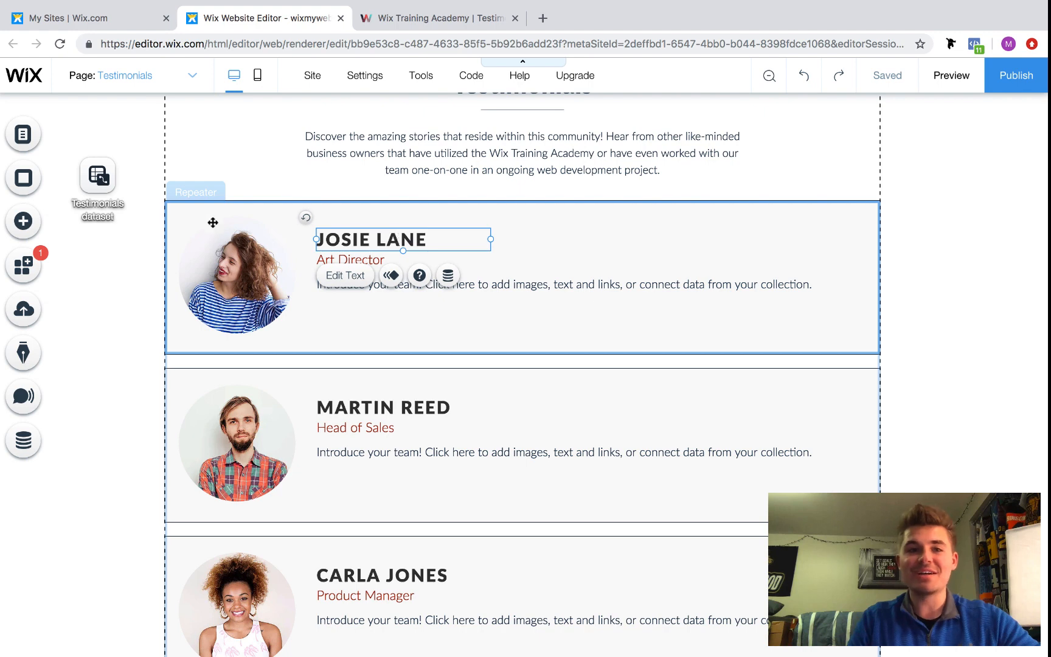
{"action": "double_click", "coordinate": [114, 190]}
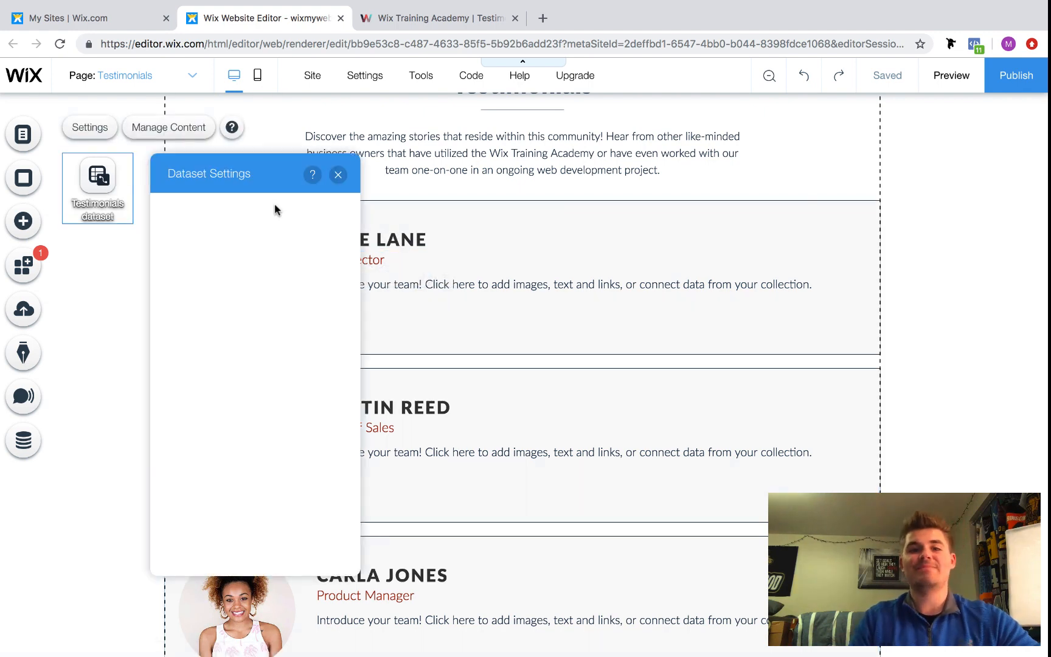
{"action": "left_click", "coordinate": [338, 174]}
Connect the name text in the first repeater item to the Full Name field of the Testimonials dataset
{"action": "left_click", "coordinate": [395, 235]}
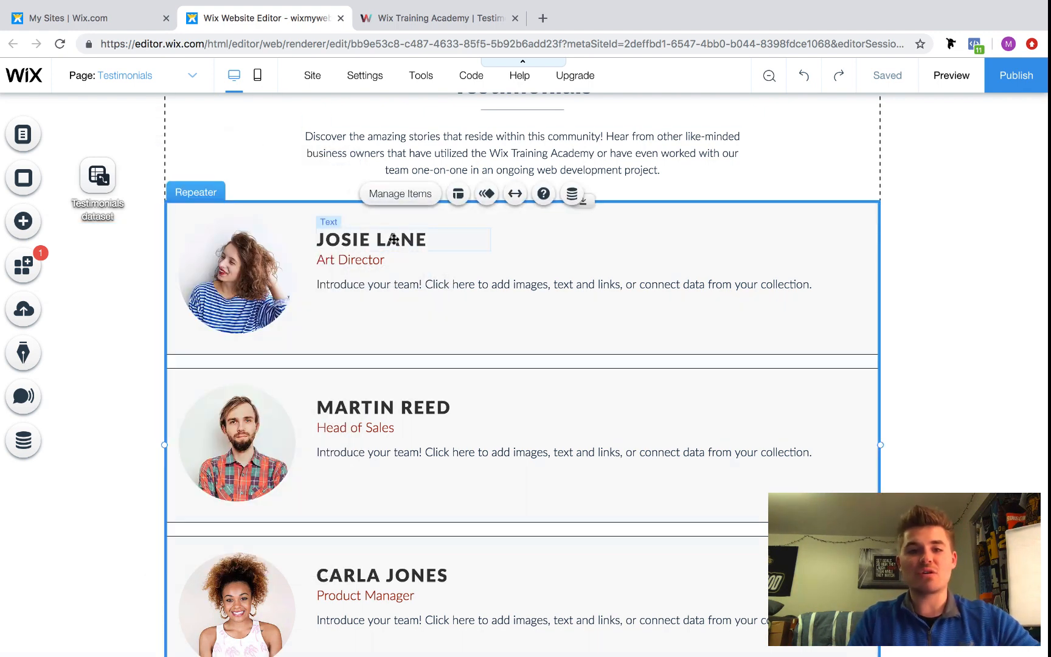
{"action": "left_click", "coordinate": [395, 236]}
{"action": "left_click", "coordinate": [447, 277]}
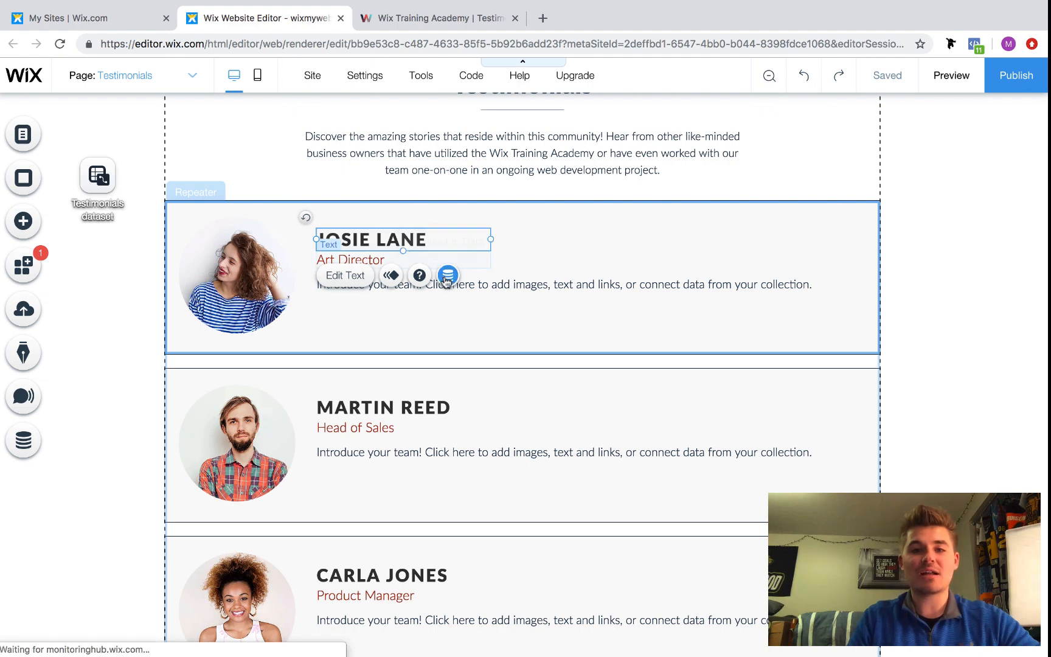
{"action": "left_click", "coordinate": [584, 309]}
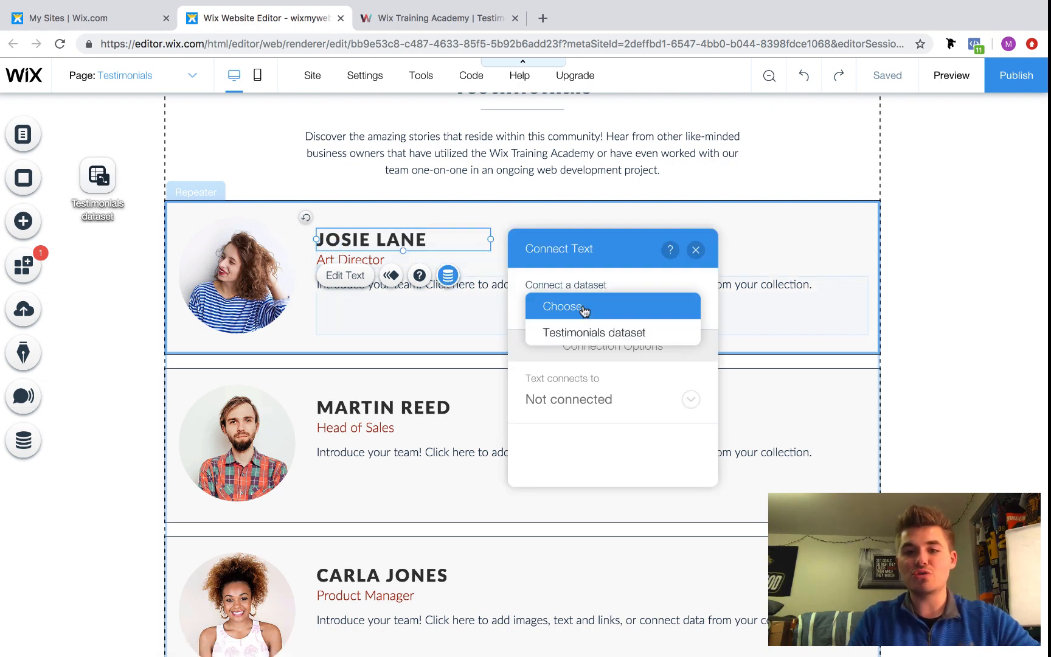
{"action": "left_click", "coordinate": [593, 336]}
{"action": "left_click", "coordinate": [599, 405]}
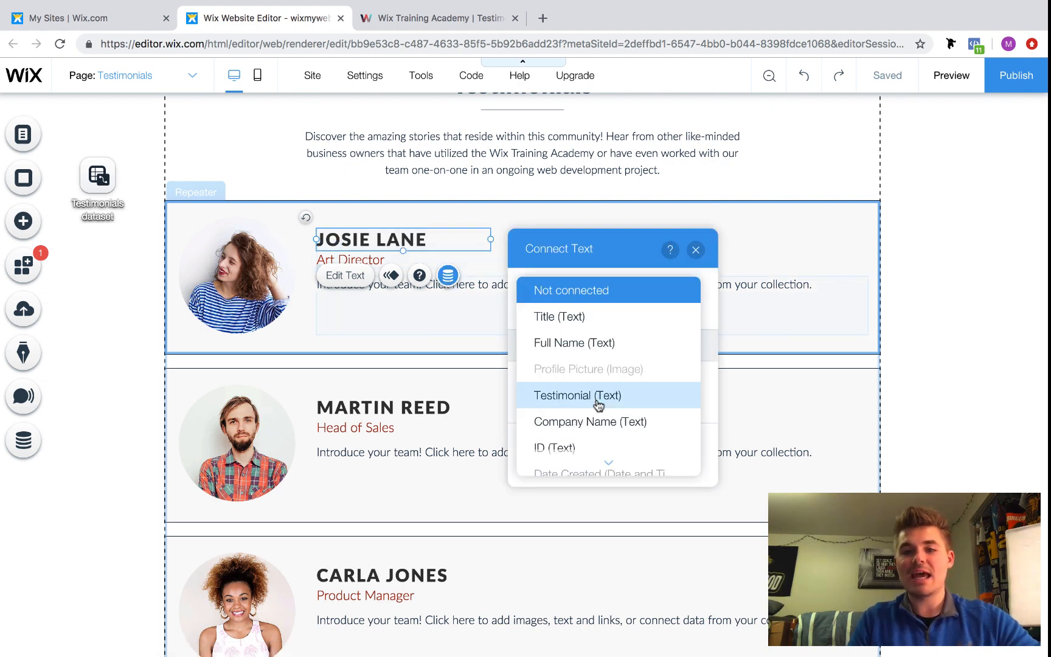
{"action": "left_click", "coordinate": [595, 345]}
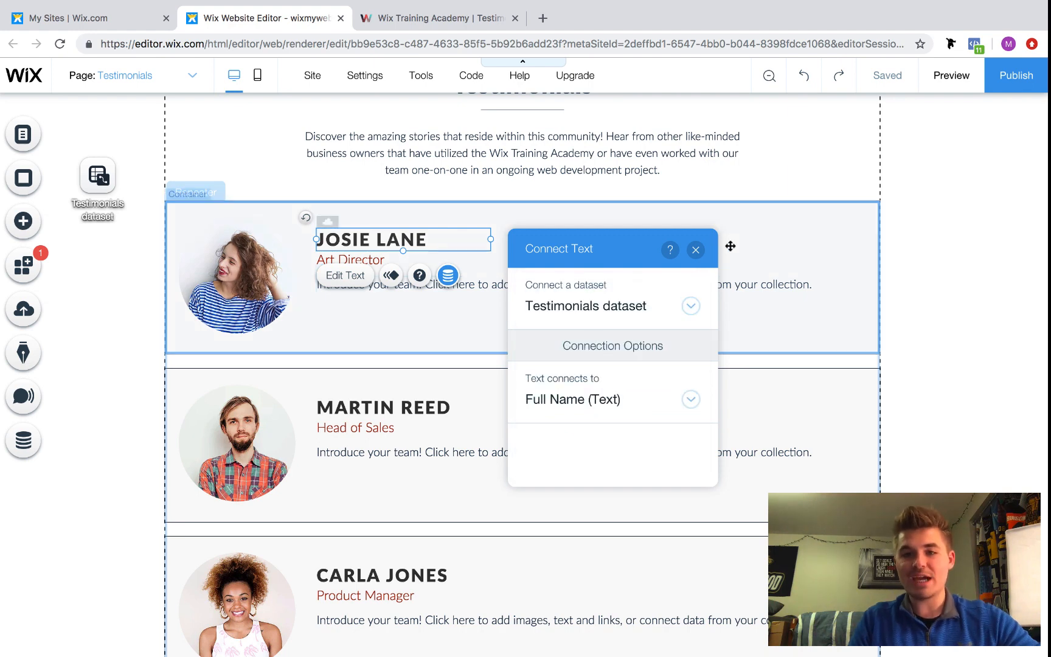
{"action": "left_click", "coordinate": [695, 250]}
Connect the red job title text in the first repeater item to the Company Name field of the Testimonials dataset
{"action": "left_click", "coordinate": [387, 259]}
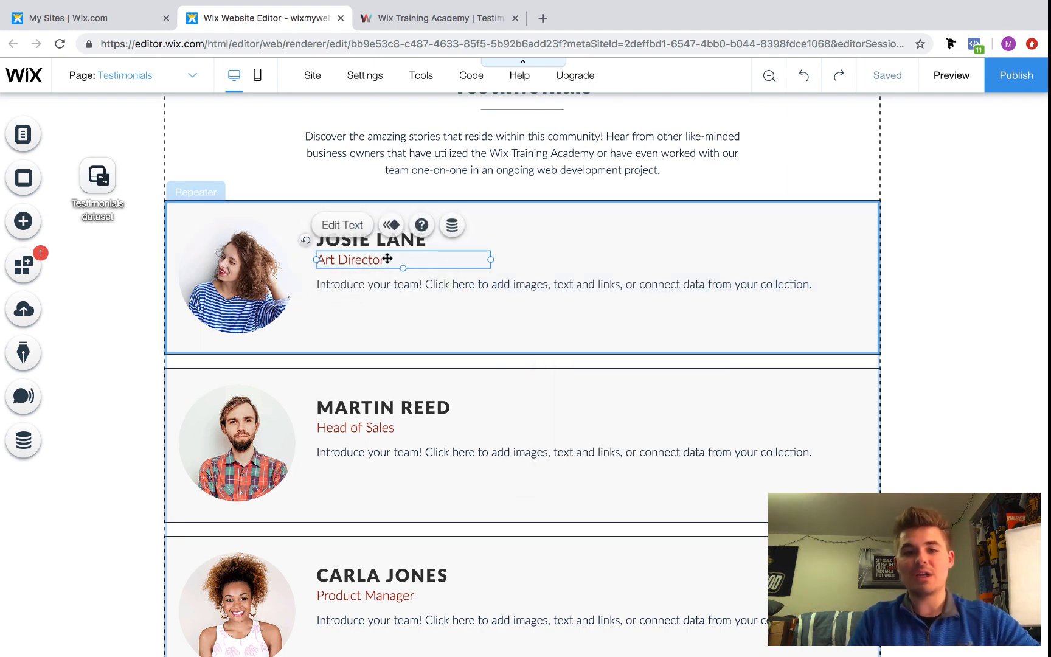
{"action": "left_click", "coordinate": [448, 225]}
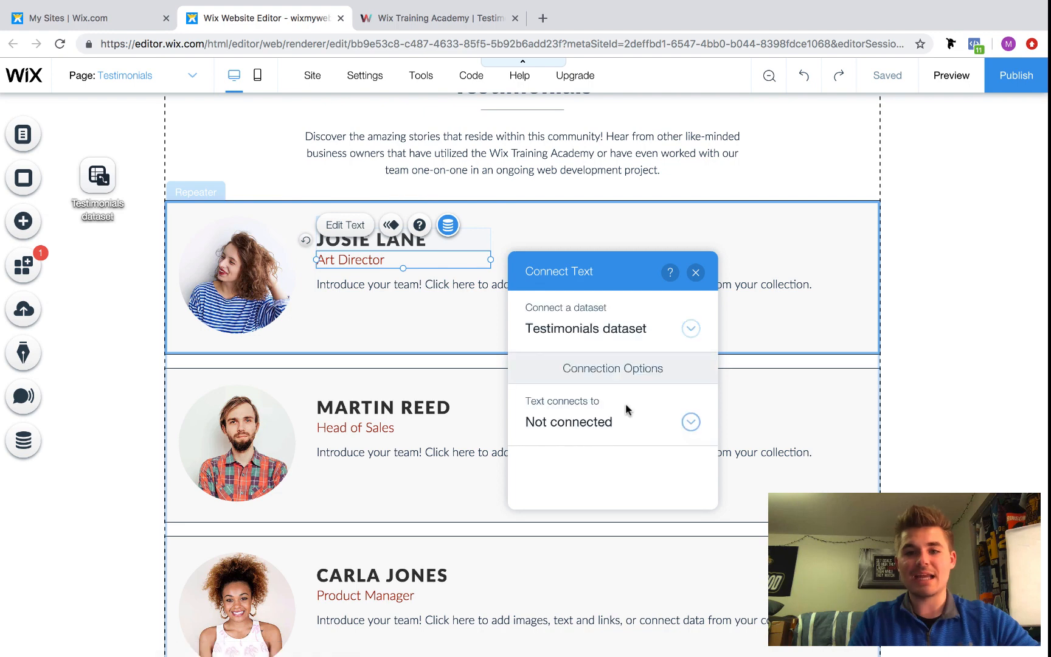
{"action": "left_click", "coordinate": [584, 422]}
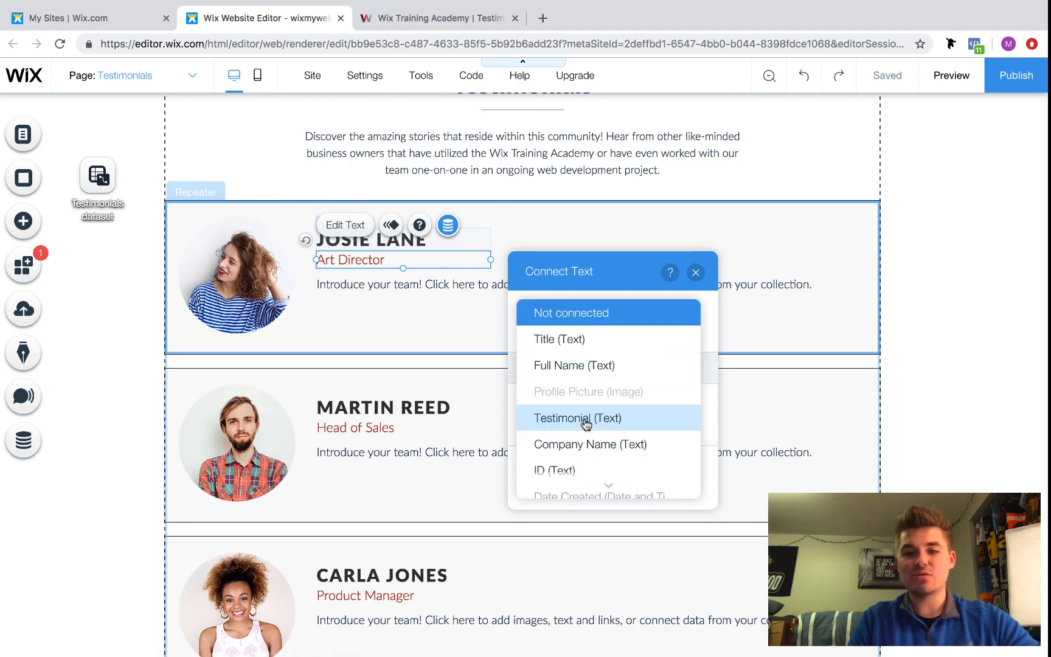
{"action": "left_click", "coordinate": [585, 444]}
{"action": "left_click", "coordinate": [696, 272]}
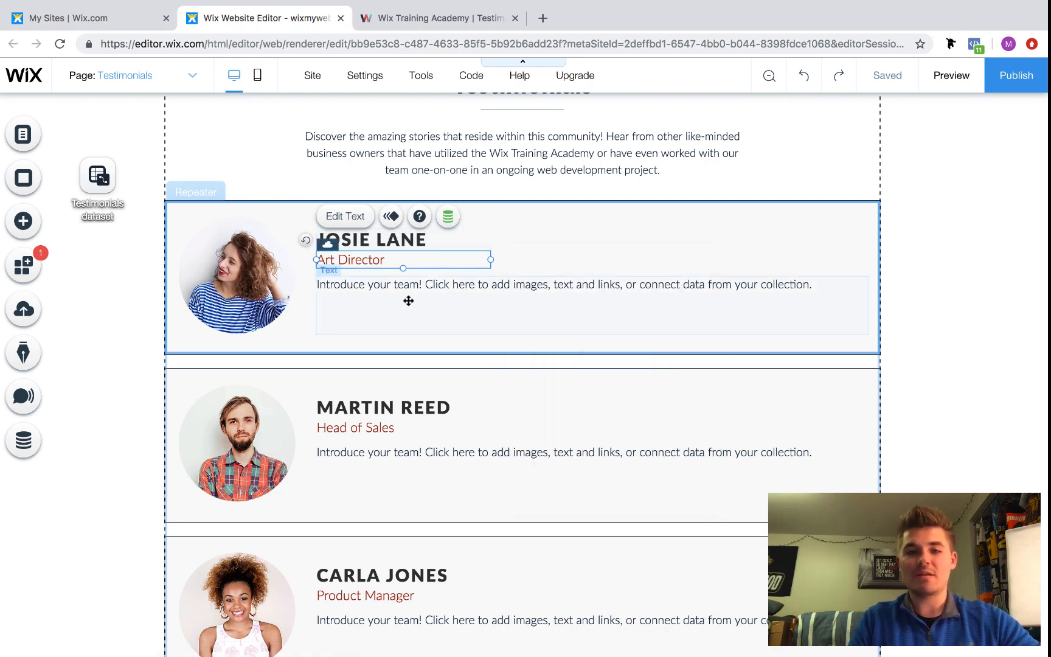
Connect the description text in the first repeater item to the Testimonial field of the Testimonials dataset
{"action": "left_click", "coordinate": [408, 300]}
{"action": "left_click", "coordinate": [448, 251]}
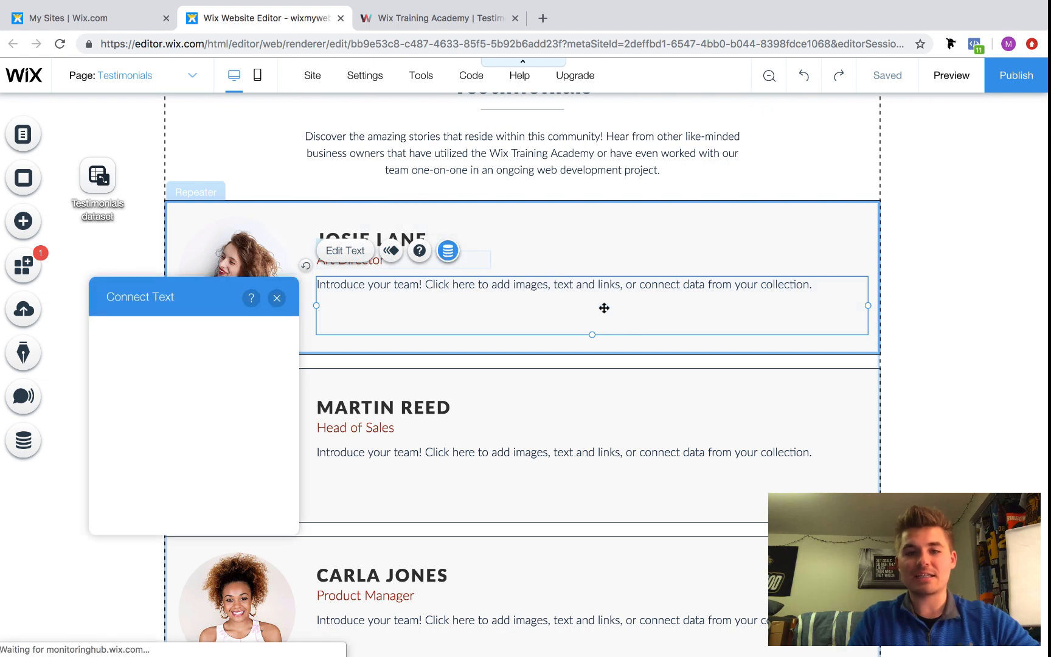
{"action": "left_click", "coordinate": [159, 458]}
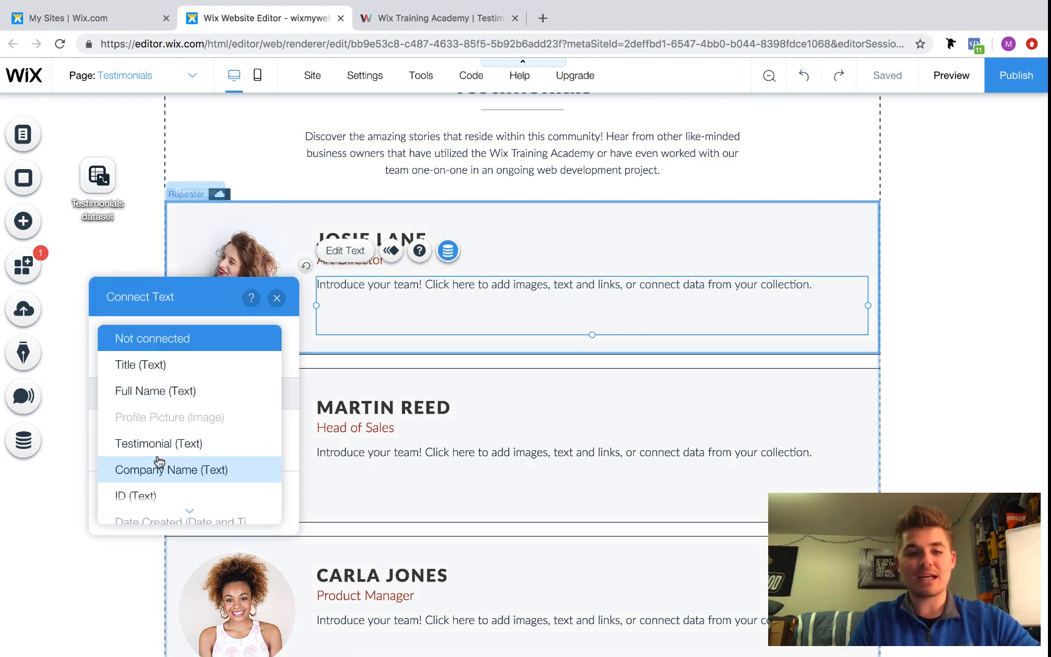
{"action": "left_click", "coordinate": [165, 444]}
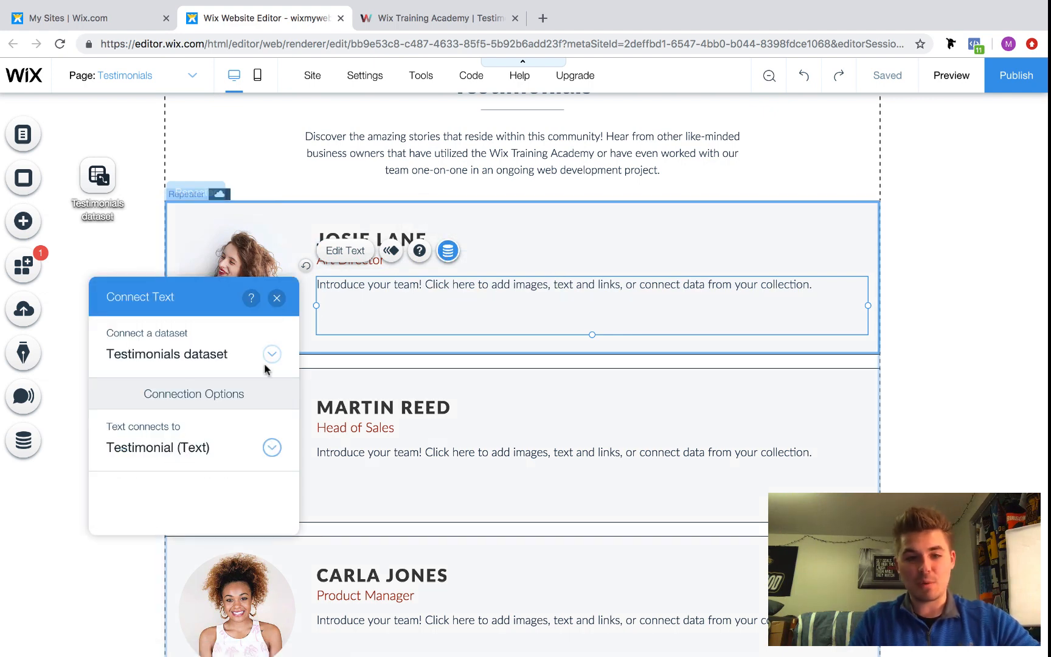
{"action": "left_click", "coordinate": [277, 298]}
Connect the image source of the first repeater item's picture to the Profile Picture field of the Testimonials dataset
{"action": "left_click", "coordinate": [257, 273]}
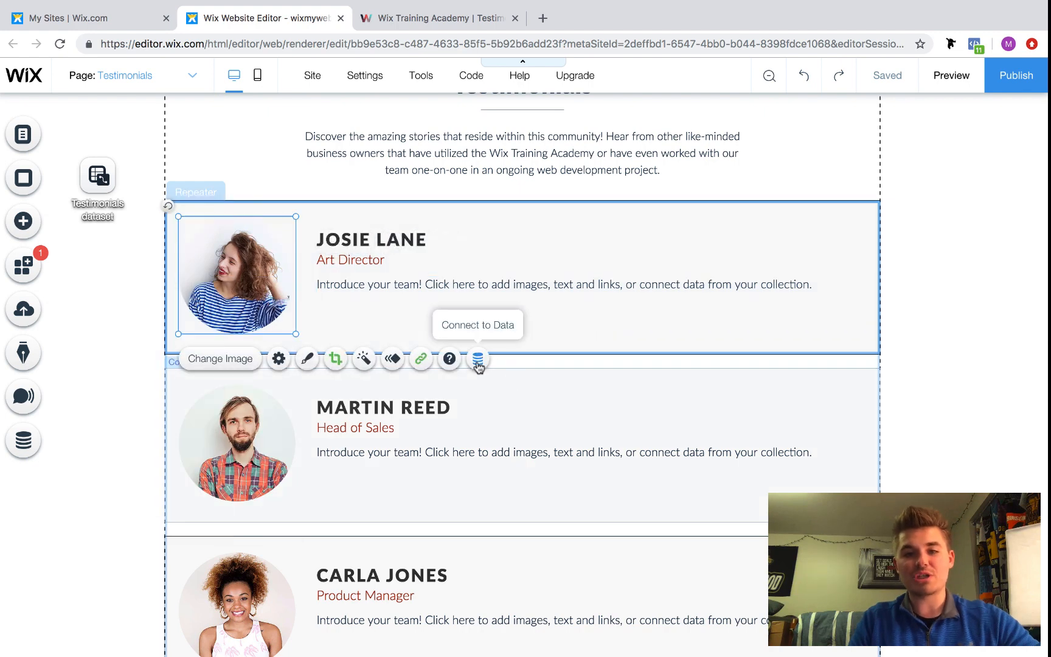
{"action": "left_click", "coordinate": [478, 360]}
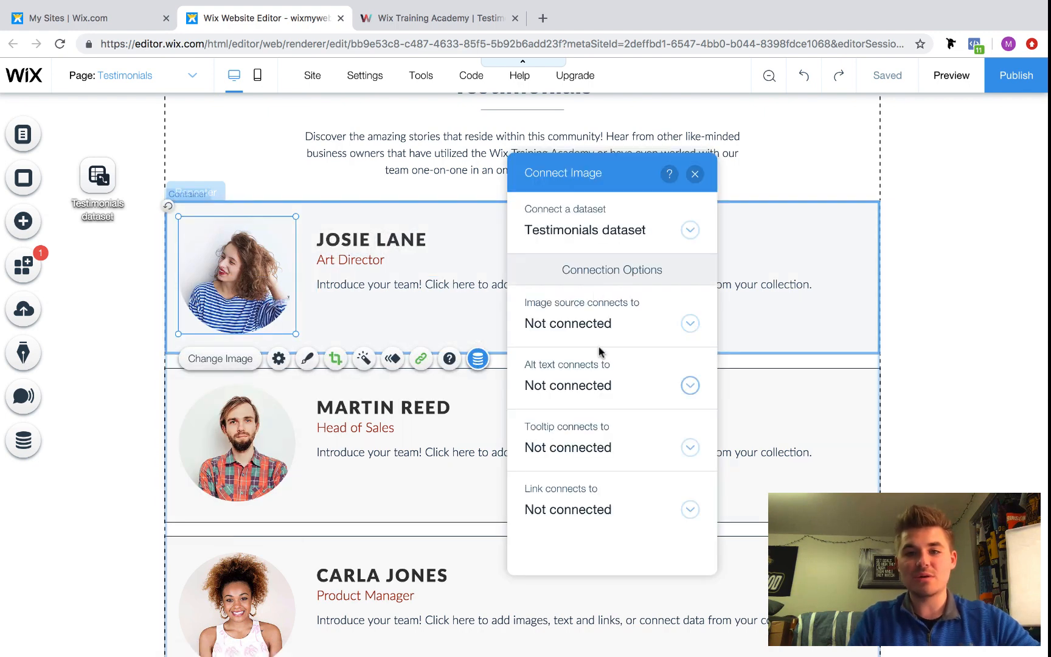
{"action": "left_click", "coordinate": [598, 328]}
{"action": "left_click", "coordinate": [590, 413]}
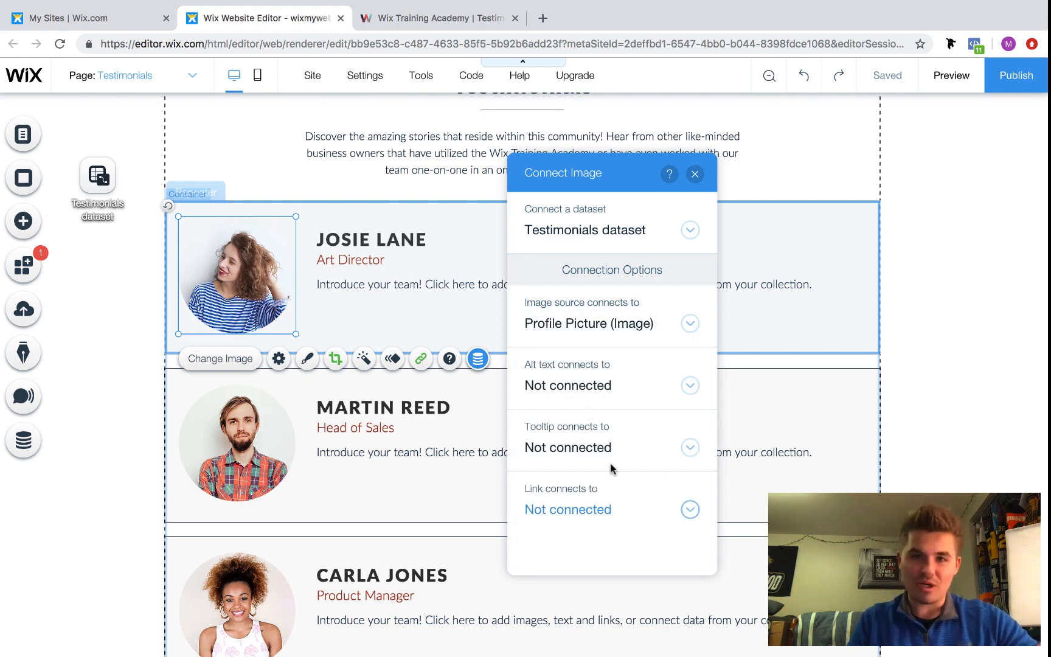
{"action": "left_click", "coordinate": [693, 174]}
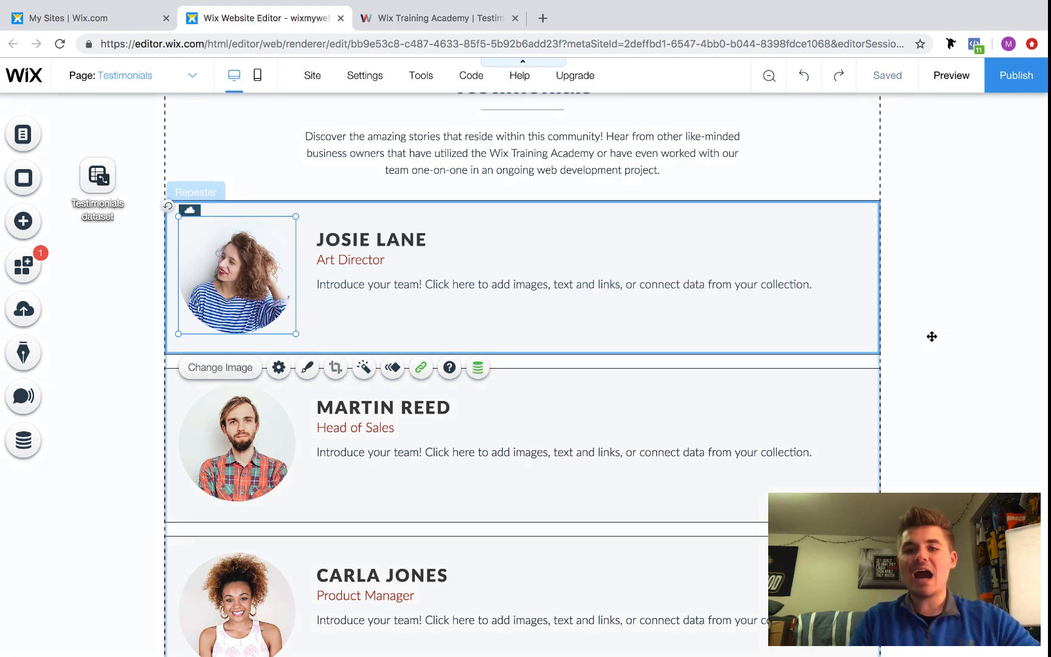
{"action": "left_click", "coordinate": [861, 335]}
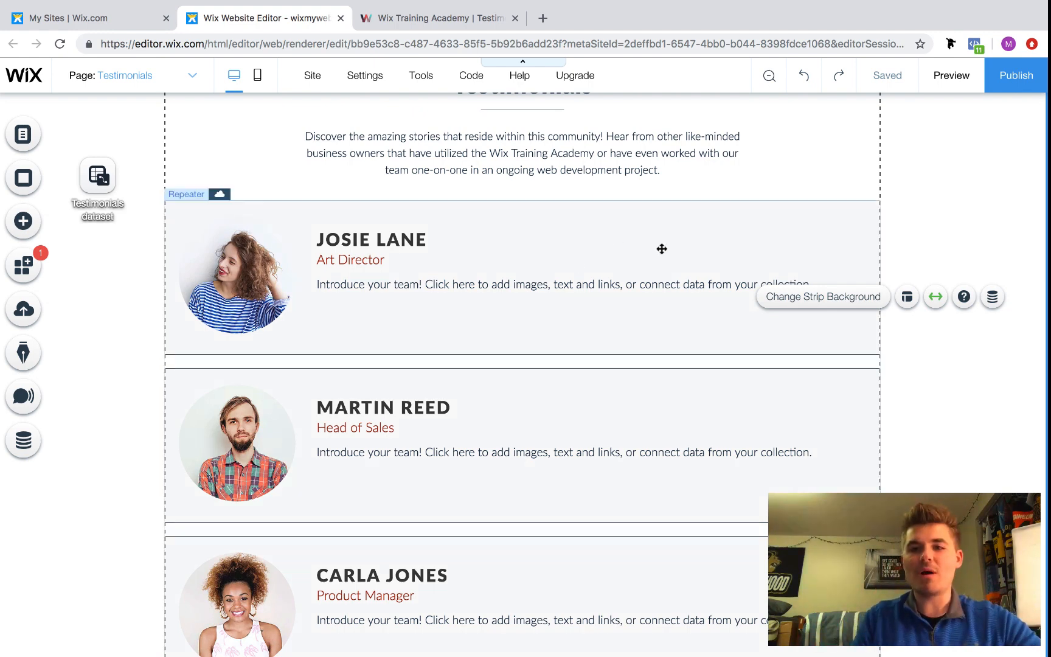
Move the repeater lower to open space beneath the intro text, and extend the strip's lower edge so it encloses the repeater
{"action": "left_click", "coordinate": [725, 241]}
{"action": "left_click_drag", "start_coordinate": [724, 242], "coordinate": [726, 279]}
{"action": "left_click", "coordinate": [971, 284]}
{"action": "scroll", "coordinate": [964, 292], "scroll_direction": "down", "scroll_amount": 4}
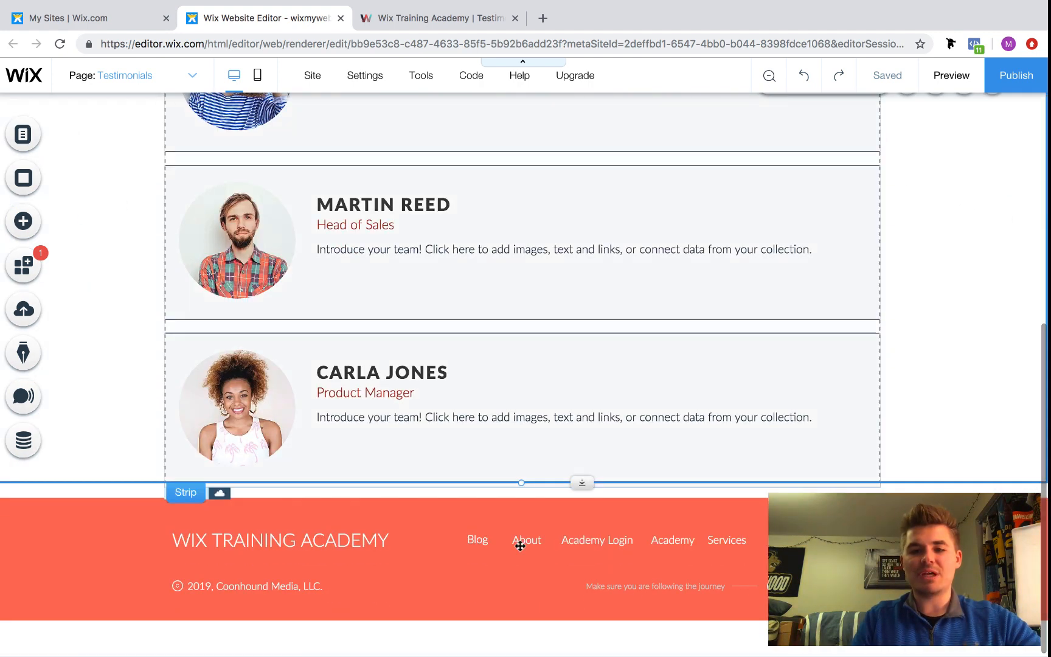
{"action": "left_click_drag", "start_coordinate": [583, 482], "coordinate": [591, 551]}
{"action": "scroll", "coordinate": [995, 446], "scroll_direction": "up", "scroll_amount": 2}
{"action": "scroll", "coordinate": [994, 446], "scroll_direction": "up", "scroll_amount": 3}
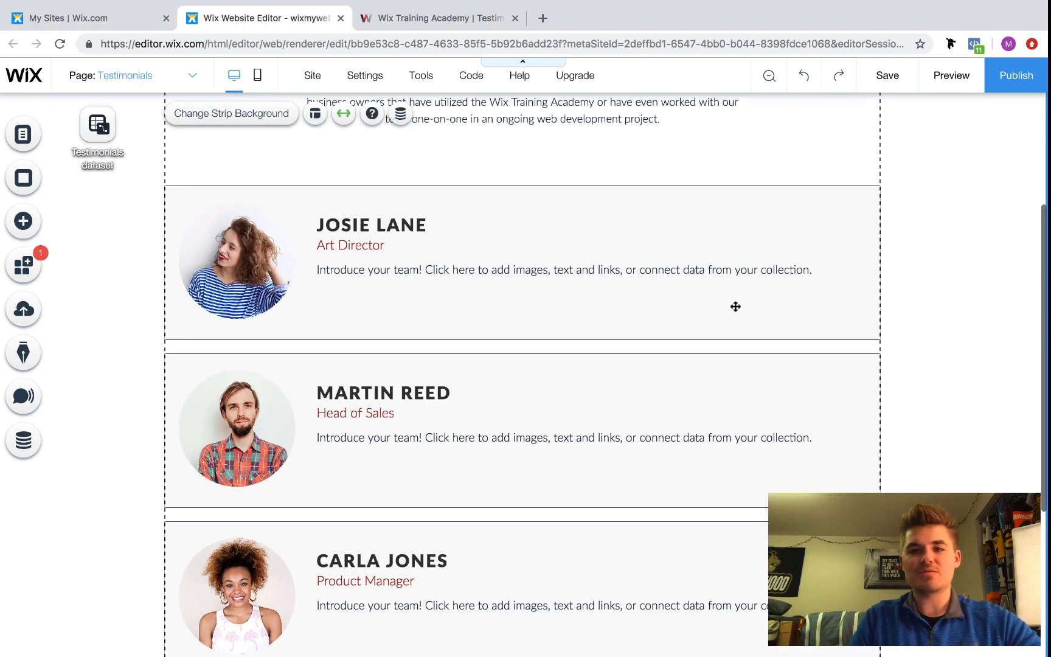
{"action": "left_click_drag", "start_coordinate": [729, 310], "coordinate": [983, 297]}
{"action": "left_click", "coordinate": [982, 296]}
{"action": "scroll", "coordinate": [981, 295], "scroll_direction": "up", "scroll_amount": 3}
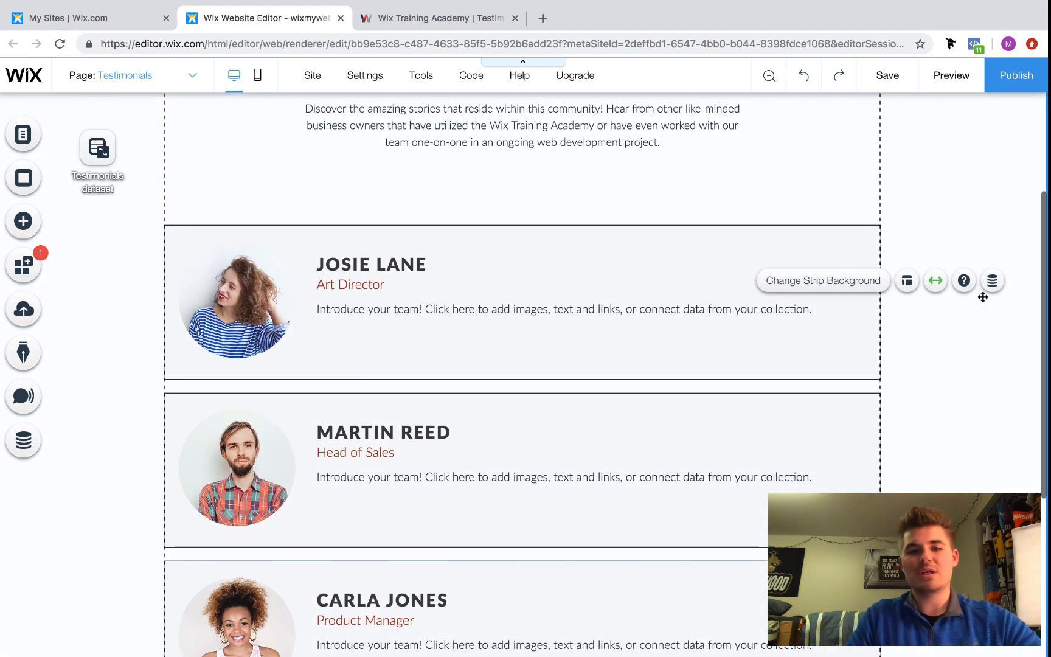
Add a white box with a dark border between the intro text and the repeater, made short and as wide as the page content
{"action": "left_click", "coordinate": [24, 229]}
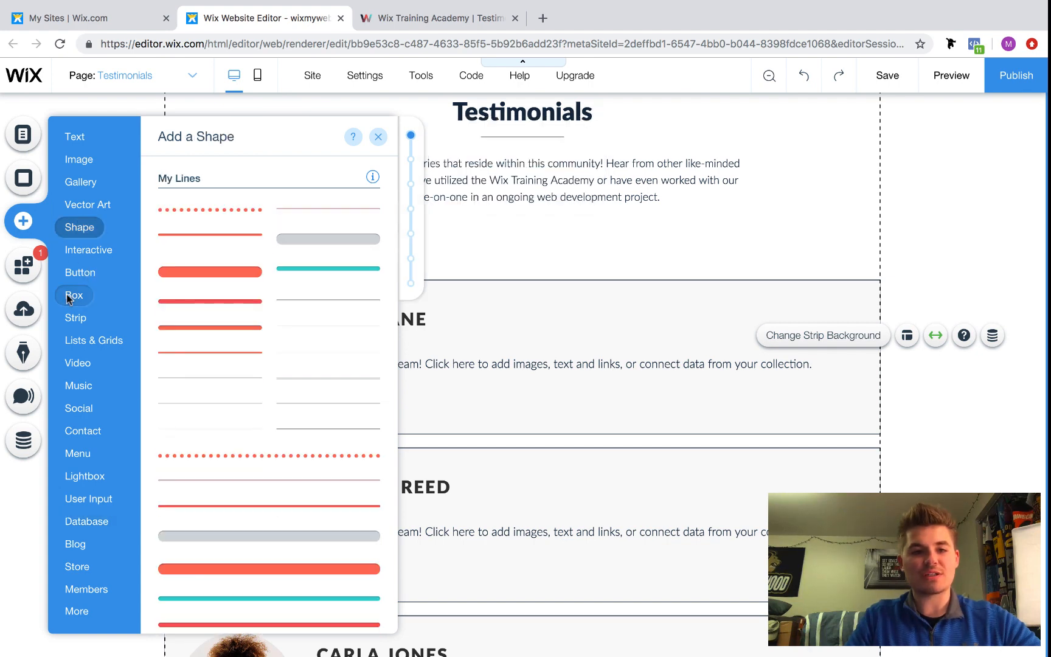
{"action": "mouse_move", "coordinate": [72, 298]}
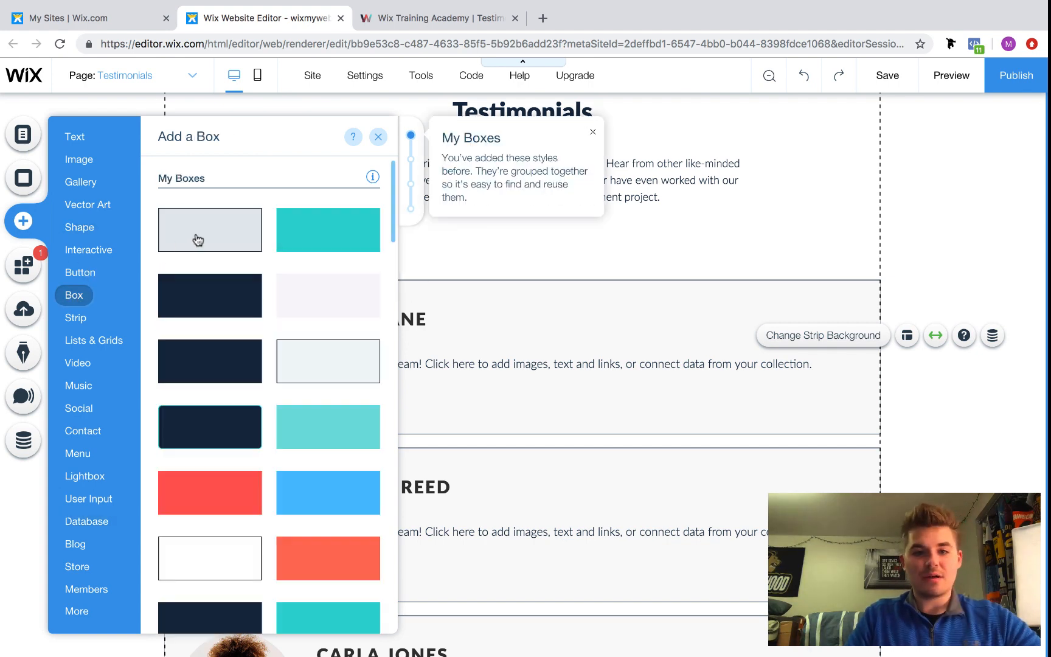
{"action": "left_click", "coordinate": [182, 577]}
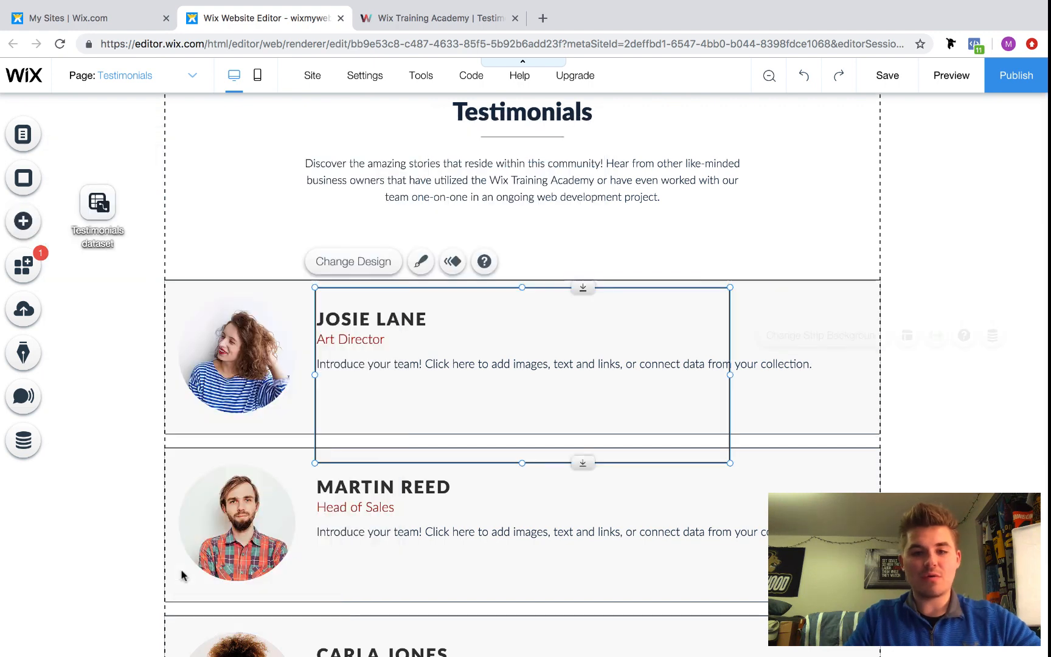
{"action": "left_click_drag", "start_coordinate": [590, 464], "coordinate": [423, 247]}
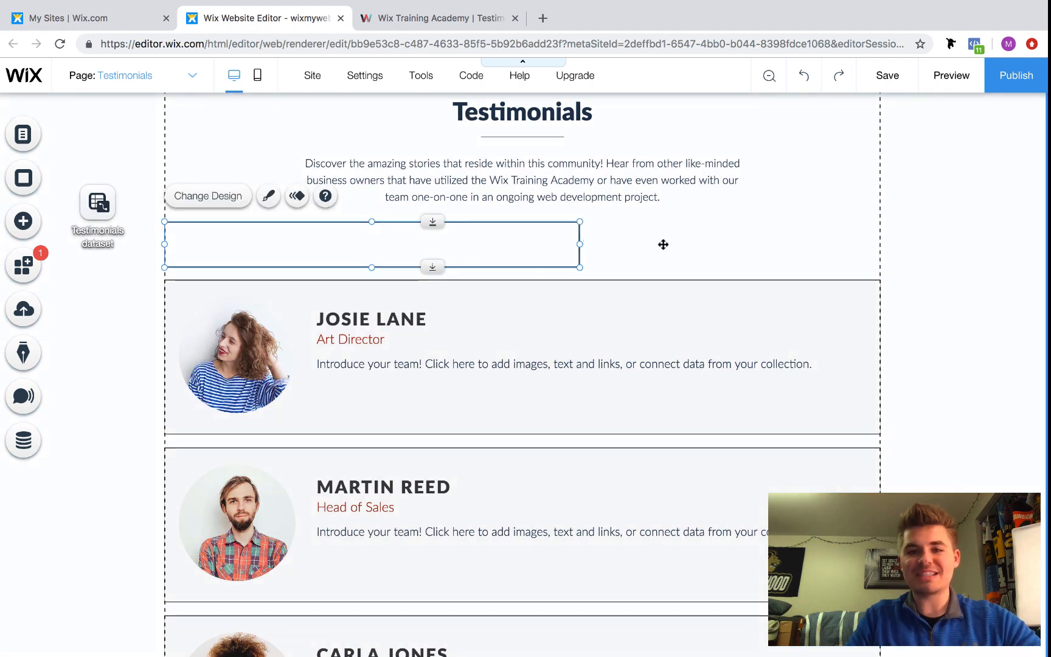
{"action": "left_click_drag", "start_coordinate": [580, 244], "coordinate": [880, 251]}
Shift the repeater slightly down, and move the new container box down a little to balance the gaps above and below it
{"action": "left_click", "coordinate": [814, 311]}
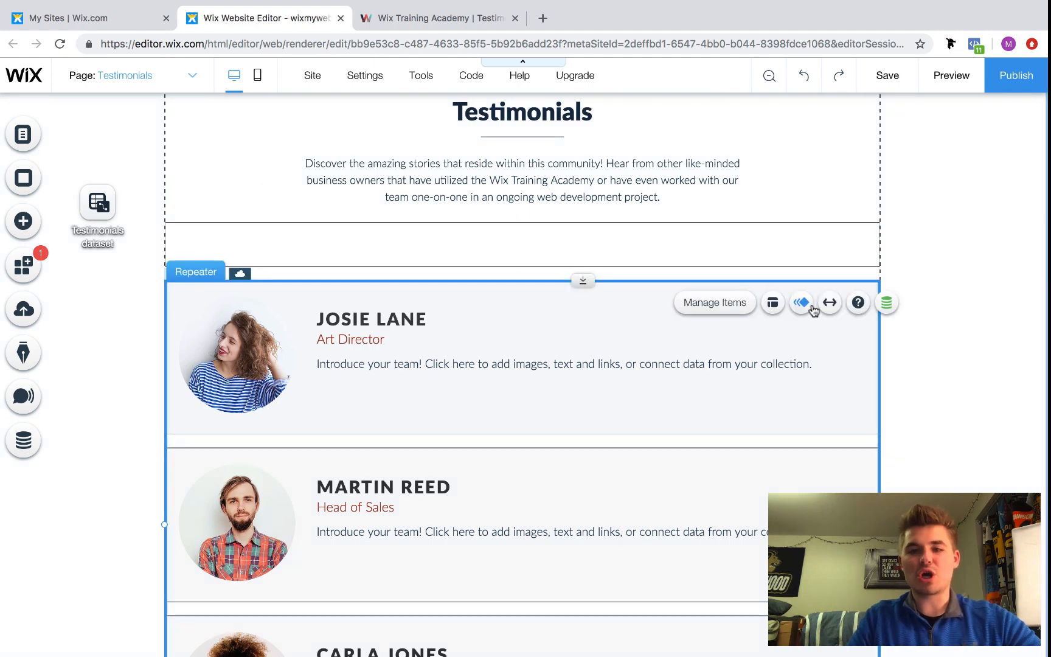
{"action": "left_click_drag", "start_coordinate": [850, 367], "coordinate": [979, 381]}
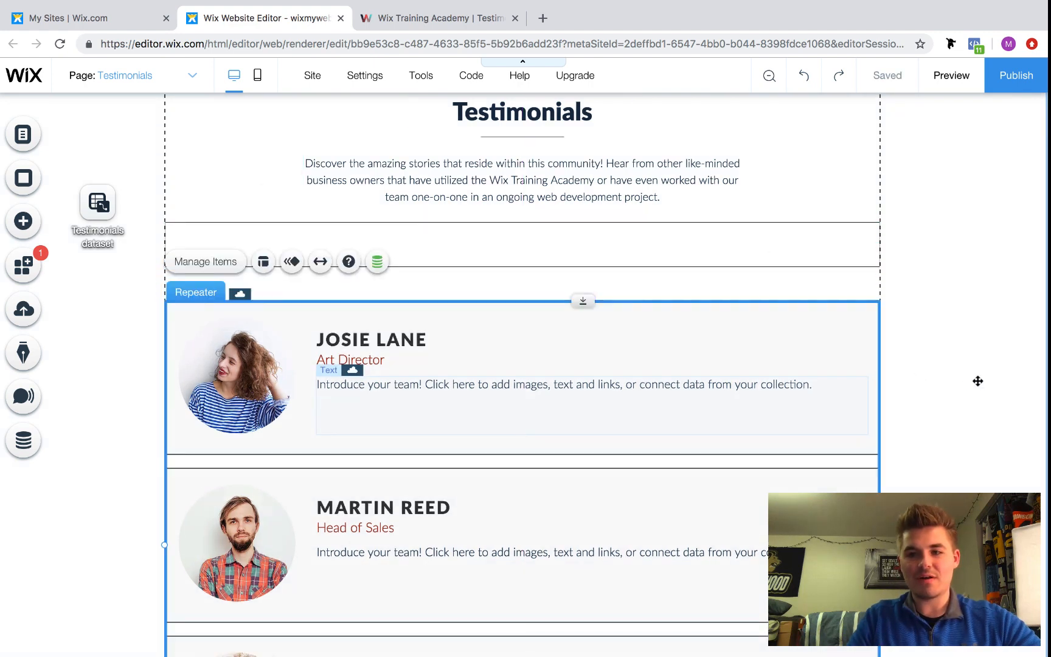
{"action": "scroll", "coordinate": [978, 380], "scroll_direction": "down", "scroll_amount": 4}
{"action": "scroll", "coordinate": [978, 381], "scroll_direction": "up", "scroll_amount": 4}
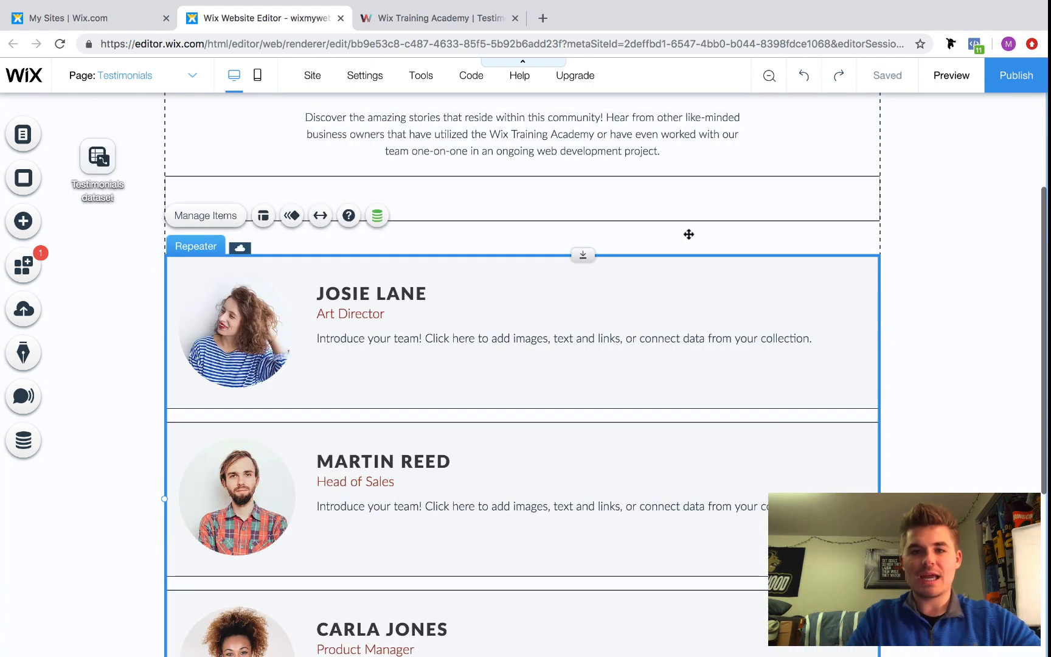
{"action": "left_click_drag", "start_coordinate": [671, 207], "coordinate": [671, 218]}
{"action": "left_click", "coordinate": [1009, 329]}
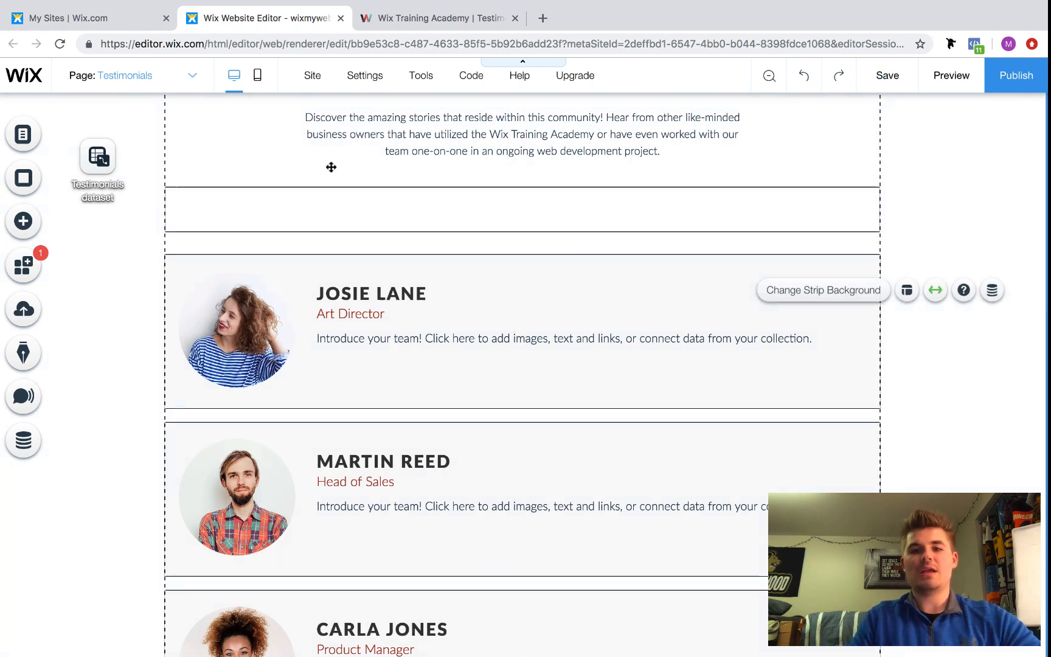
Add a dark-outlined button from My Buttons and place it in the centre of the container box above the repeater
{"action": "left_click", "coordinate": [18, 234]}
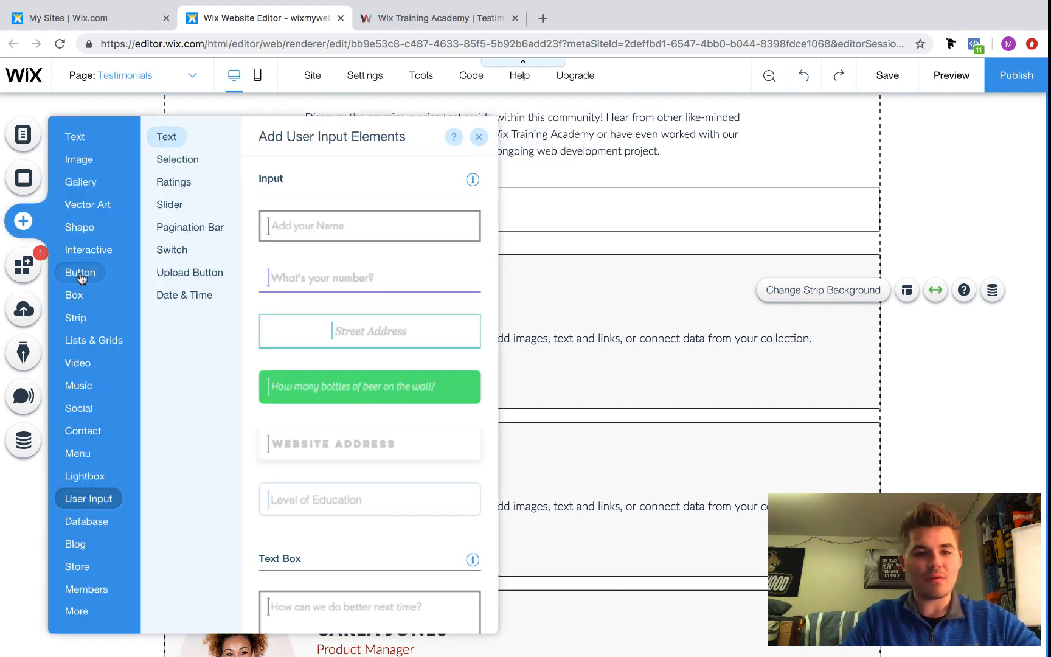
{"action": "mouse_move", "coordinate": [79, 274]}
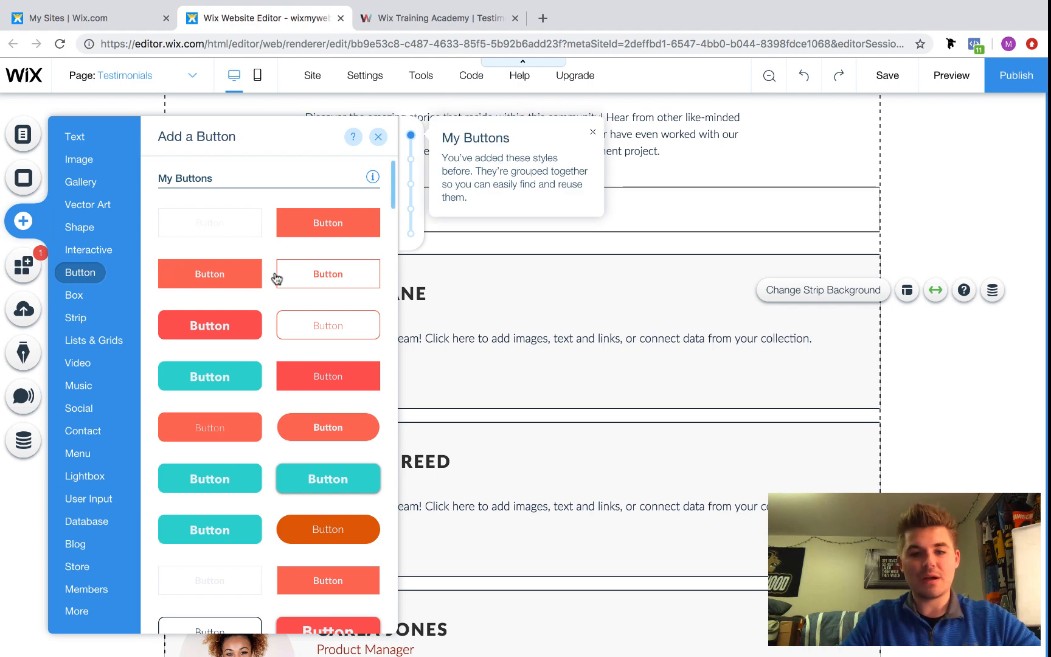
{"action": "scroll", "coordinate": [199, 530], "scroll_direction": "down", "scroll_amount": 3}
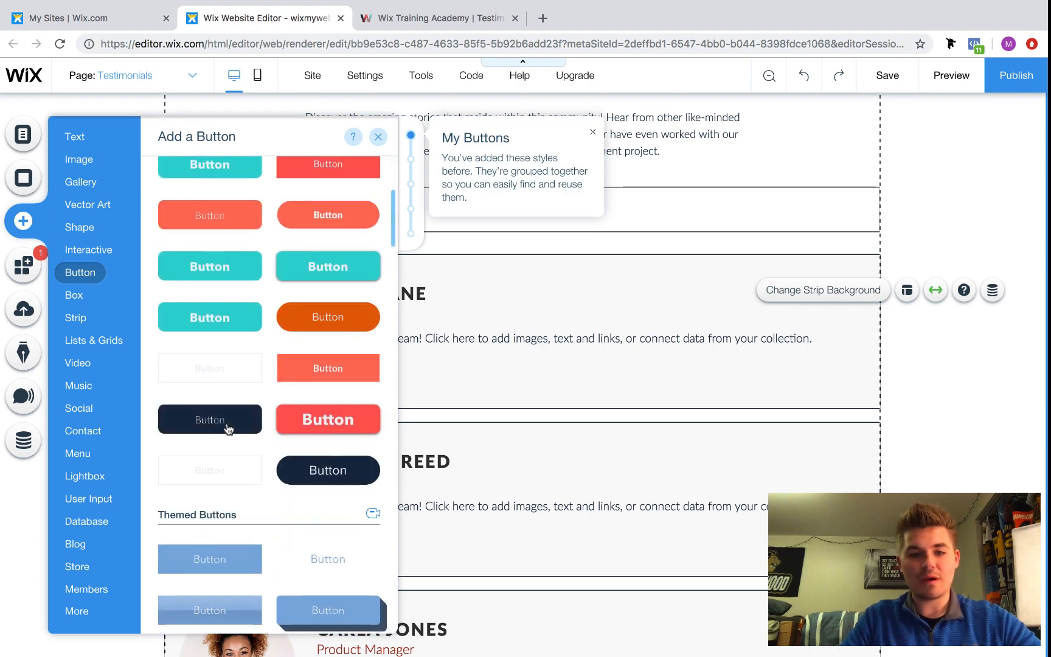
{"action": "left_click_drag", "start_coordinate": [226, 429], "coordinate": [545, 210]}
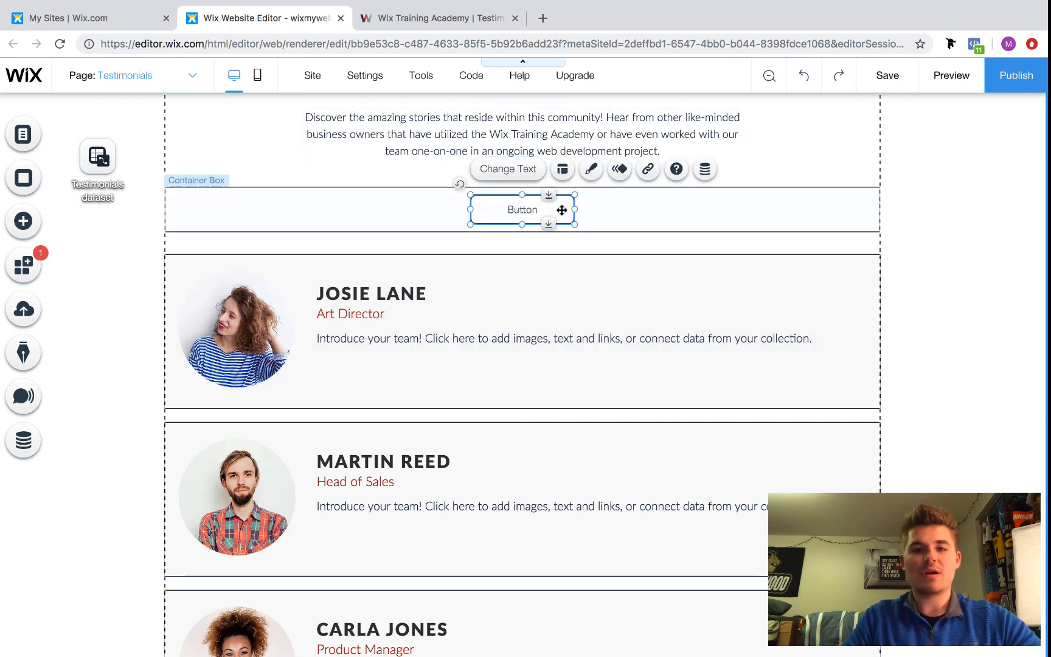
Apply the square-cornered My Buttons preset with a red outline and bold red text to the new button
{"action": "left_click", "coordinate": [589, 173]}
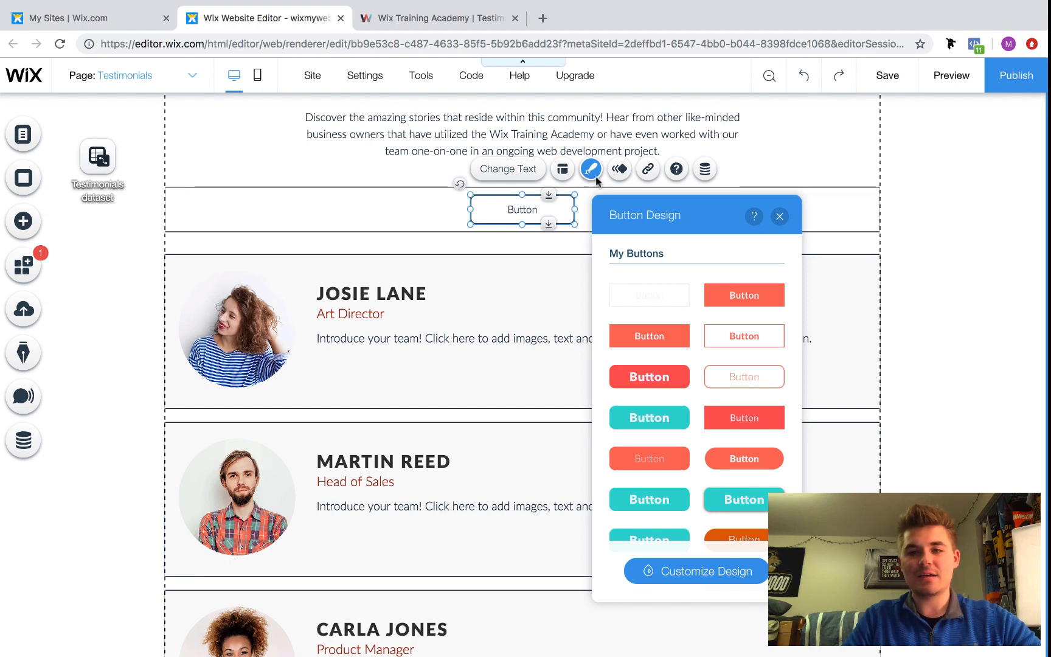
{"action": "left_click", "coordinate": [738, 336]}
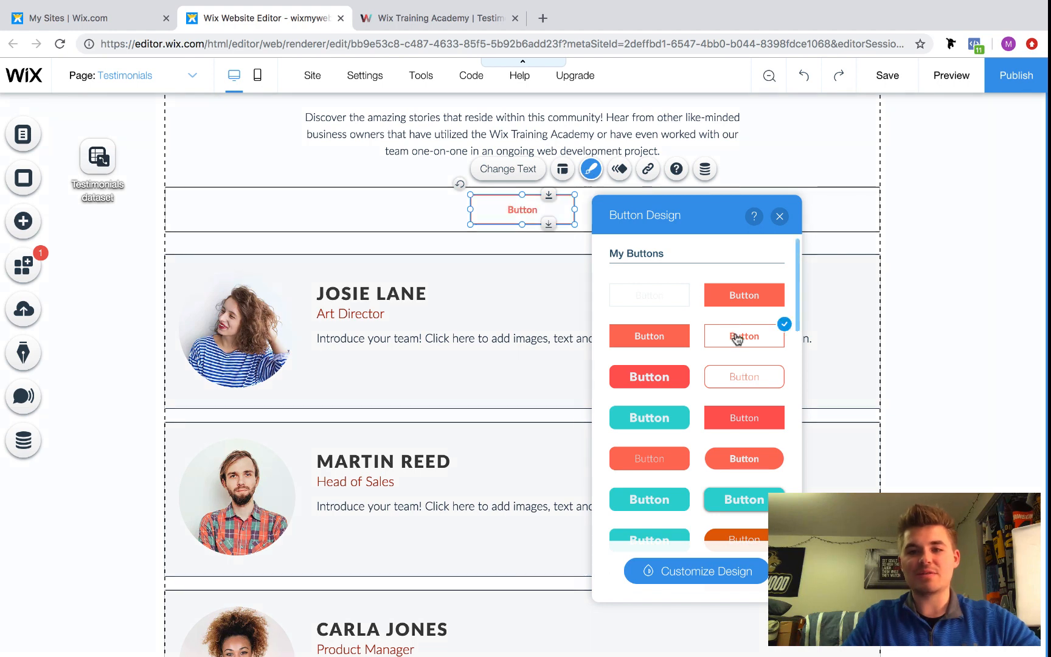
{"action": "left_click", "coordinate": [781, 217]}
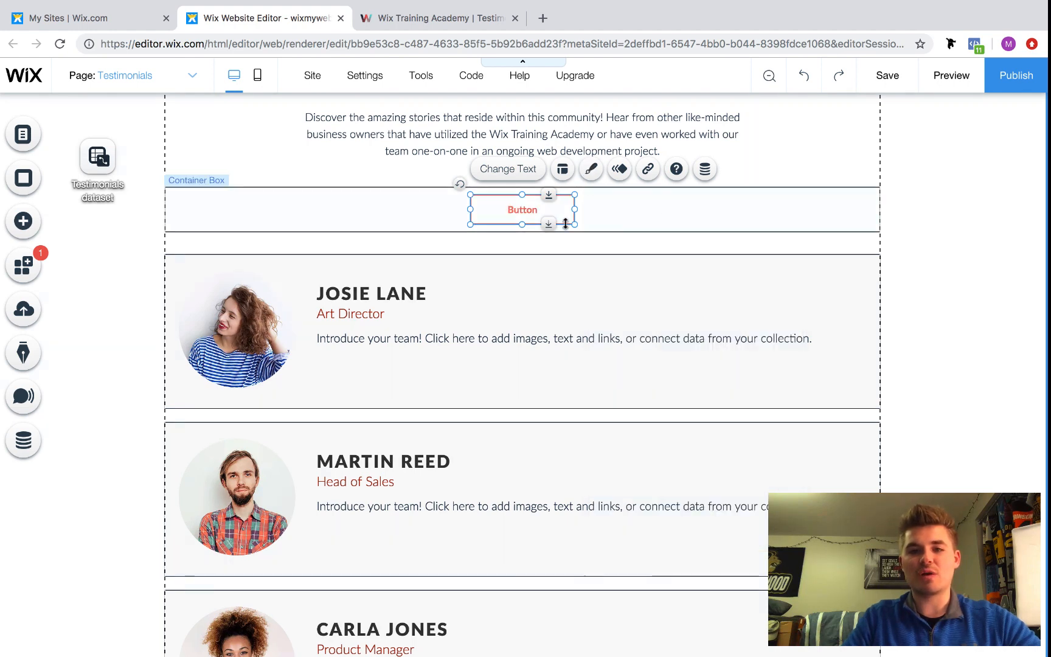
Customize the button's regular-state border with the dark navy colour #162A41 from My Colors
{"action": "left_click", "coordinate": [591, 176]}
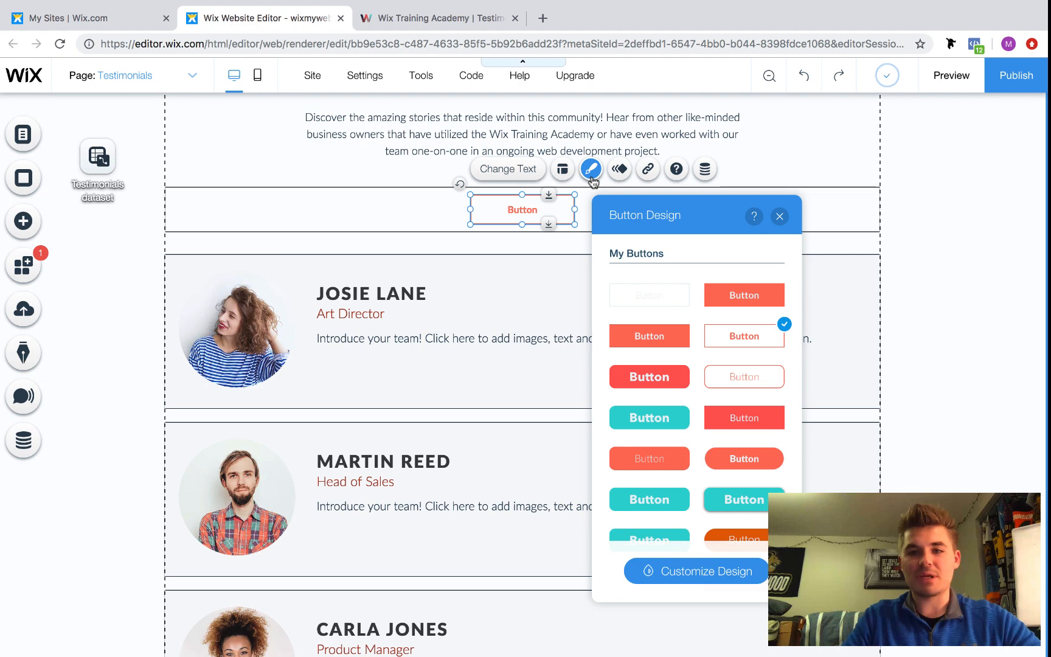
{"action": "left_click", "coordinate": [700, 572]}
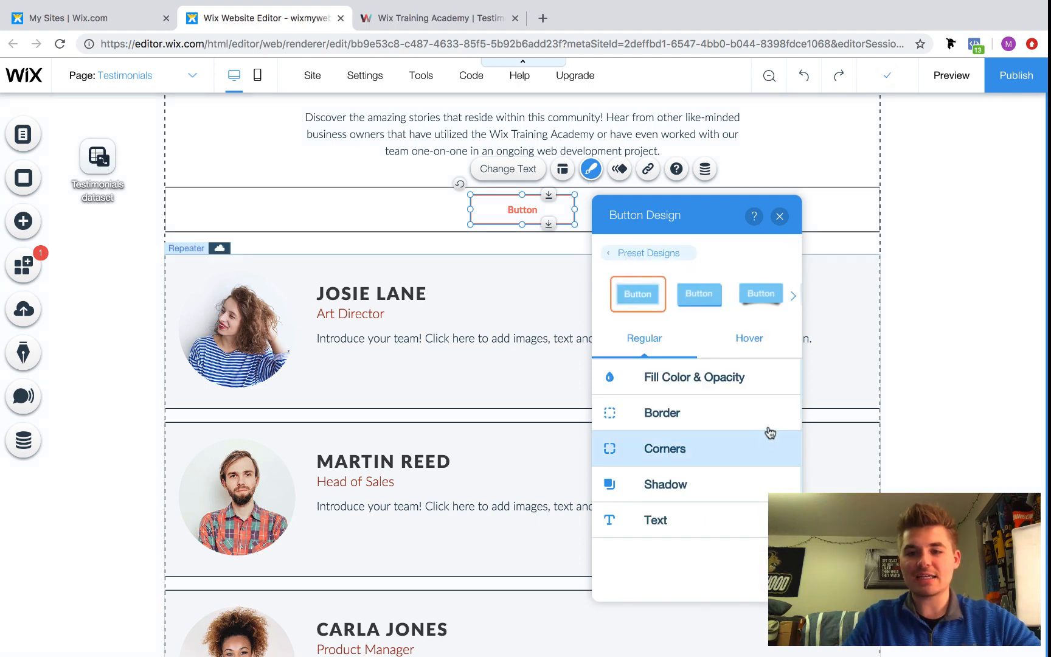
{"action": "left_click", "coordinate": [719, 413]}
{"action": "left_click", "coordinate": [773, 431]}
{"action": "left_click", "coordinate": [648, 473]}
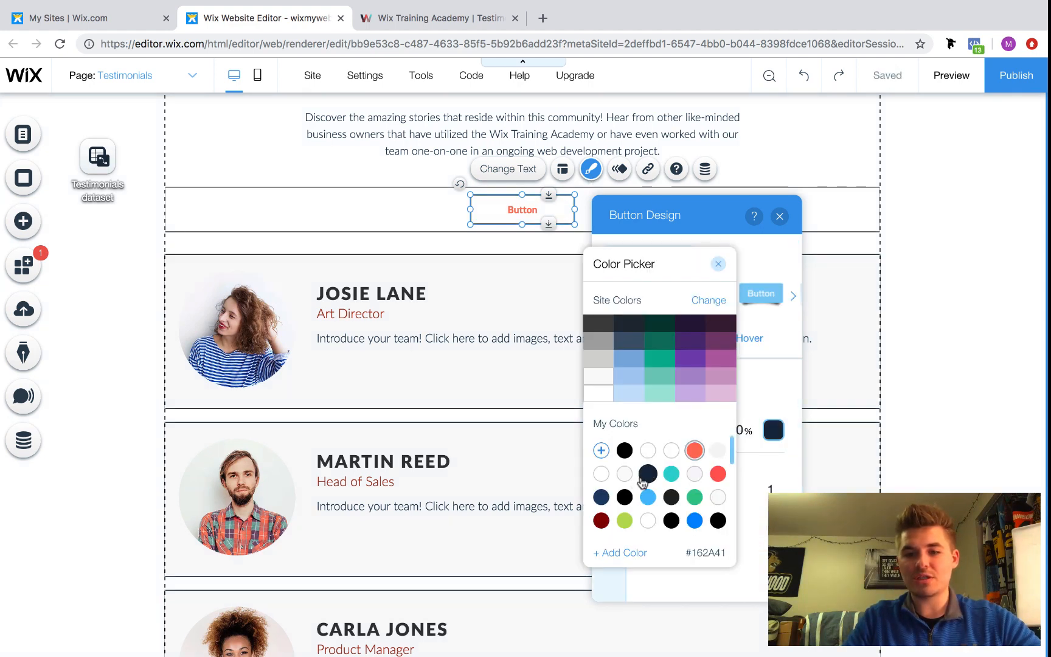
{"action": "left_click", "coordinate": [721, 264]}
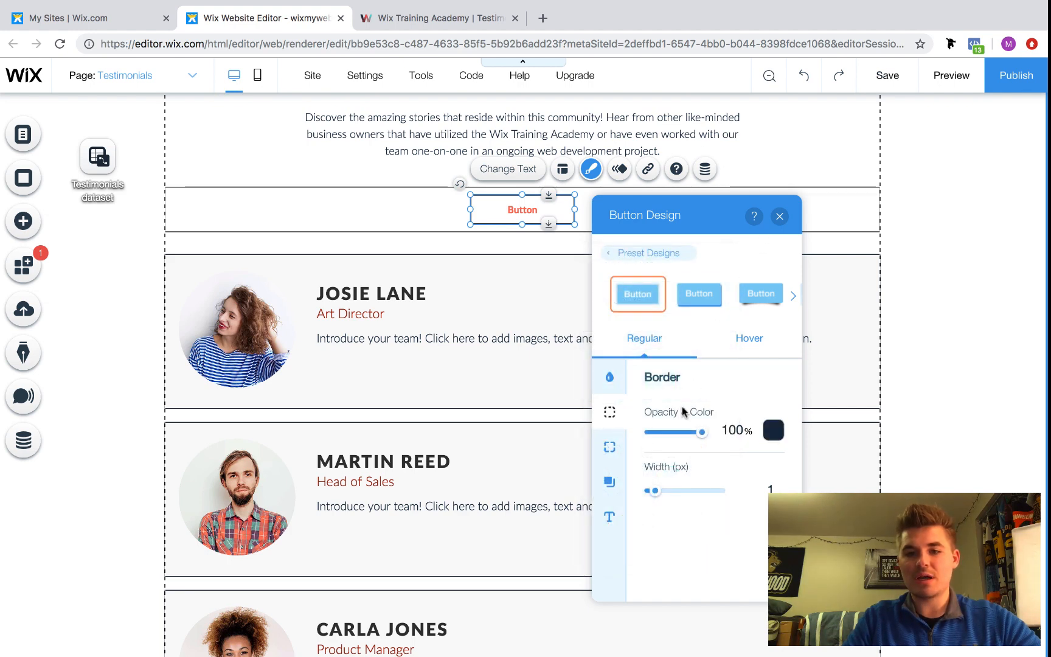
Set the button's regular-state text colour to the same dark navy from My Colors
{"action": "left_click", "coordinate": [609, 518]}
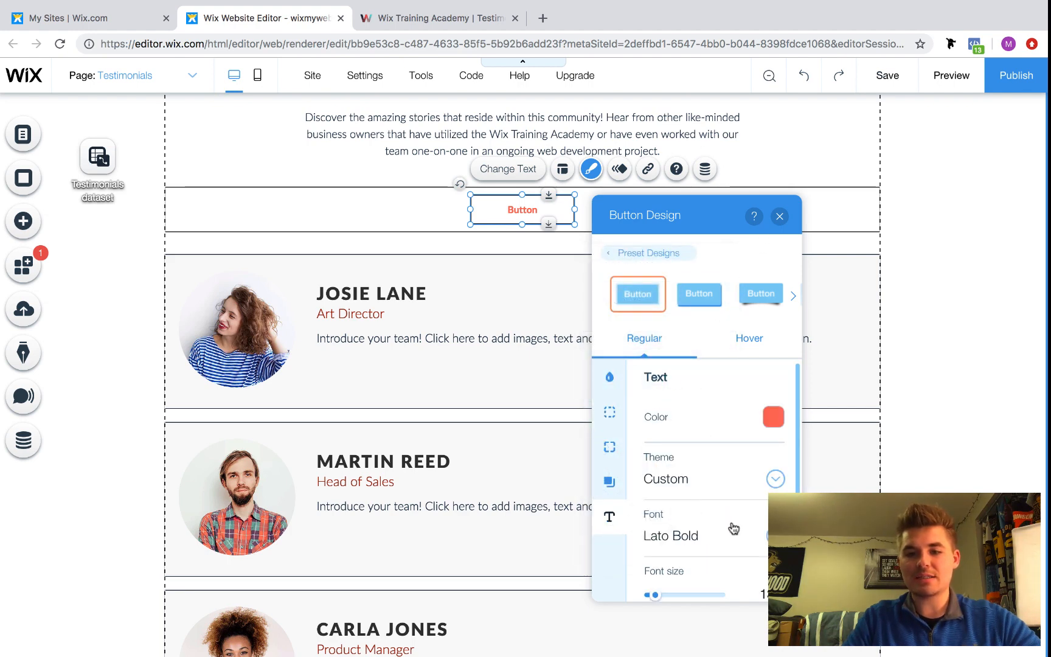
{"action": "left_click", "coordinate": [780, 414]}
{"action": "left_click", "coordinate": [648, 473]}
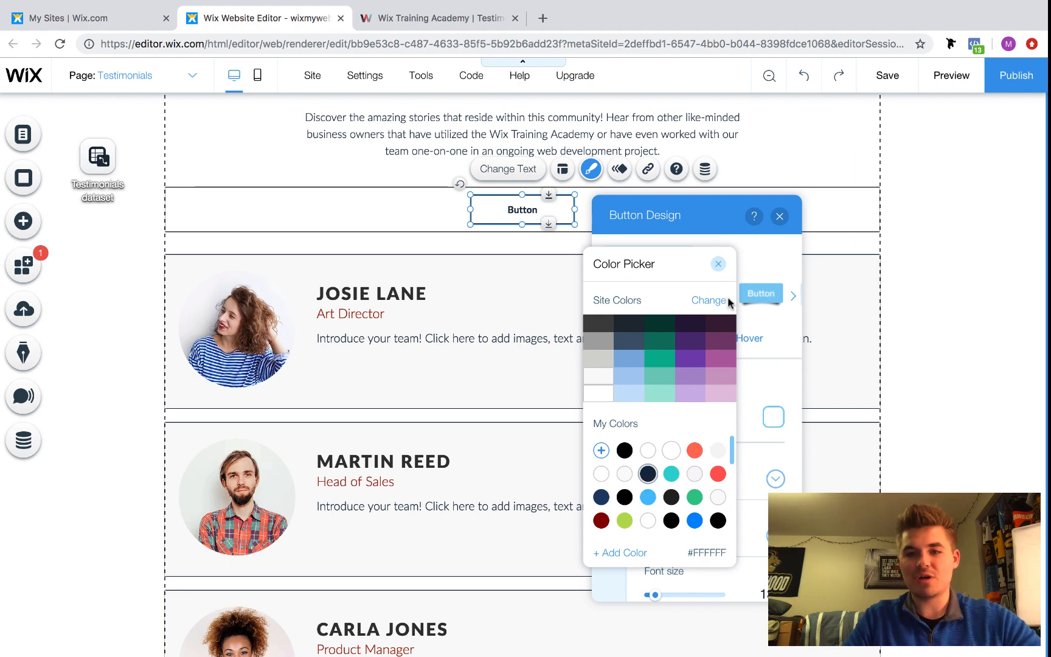
{"action": "left_click", "coordinate": [718, 263]}
{"action": "left_click", "coordinate": [779, 216]}
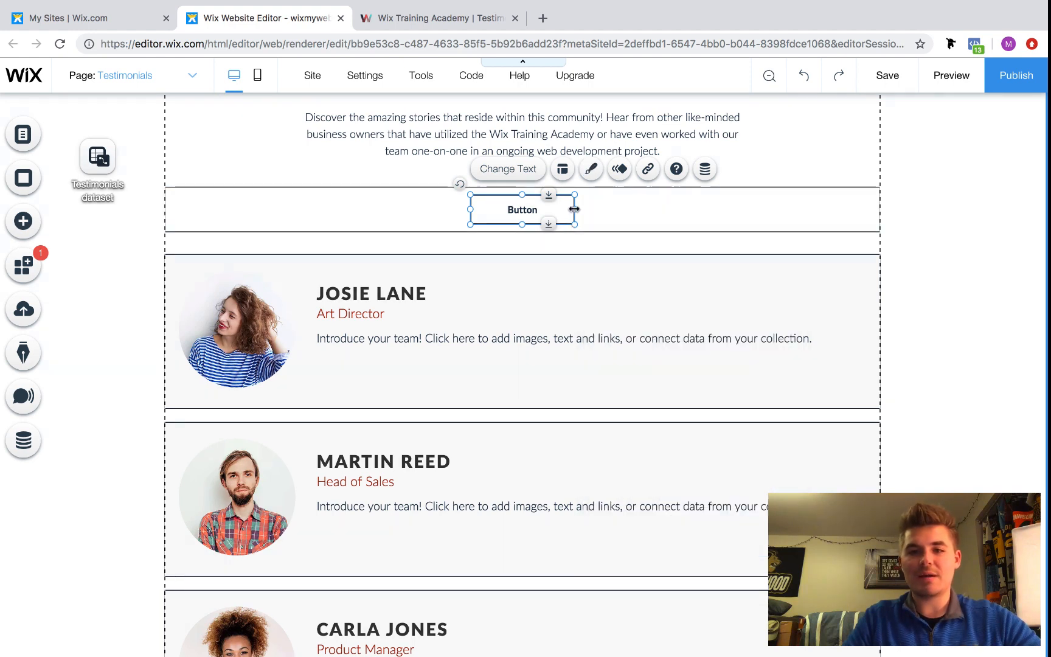
Widen the button to about twice its width, centred in the container box, and set its label to "Post Your Testimonial"
{"action": "left_click_drag", "start_coordinate": [575, 209], "coordinate": [687, 209]}
{"action": "left_click_drag", "start_coordinate": [615, 209], "coordinate": [556, 209]}
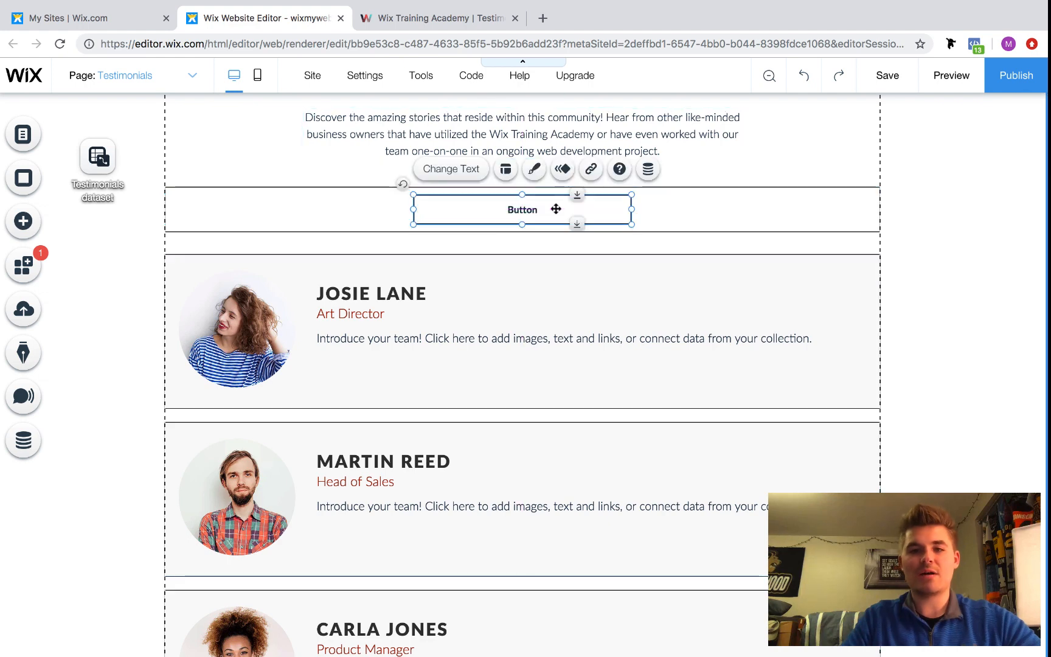
{"action": "double_click", "coordinate": [557, 208]}
{"action": "key", "text": "super+a"}
{"action": "type", "text": "Sha"}
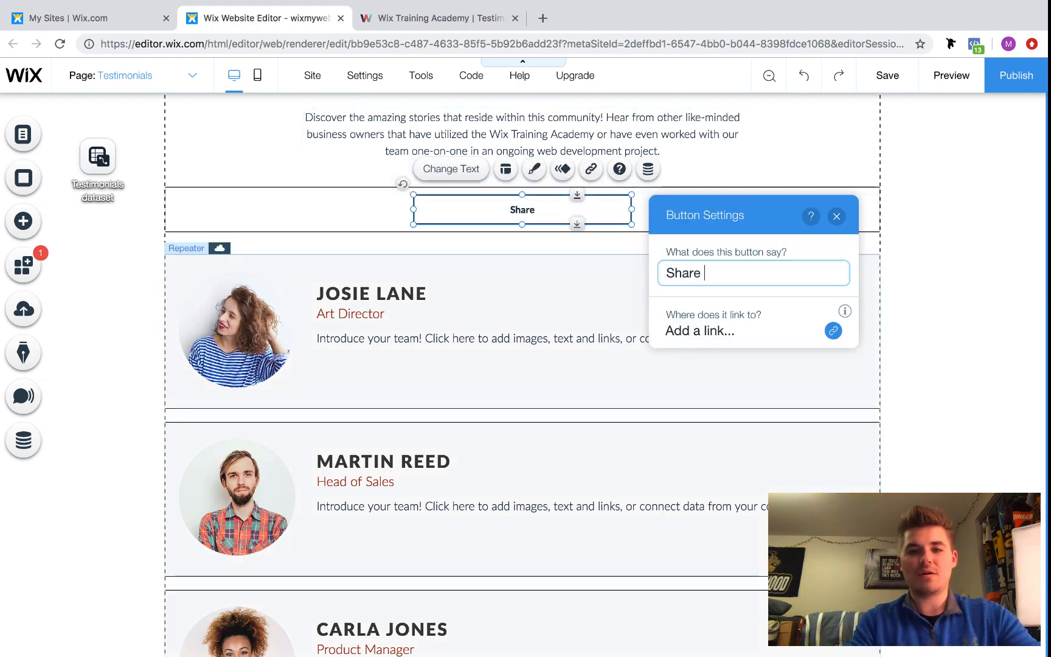
{"action": "key", "text": "BackSpace"}
{"action": "key", "text": "BackSpace"}
{"action": "type", "text": "Post "}
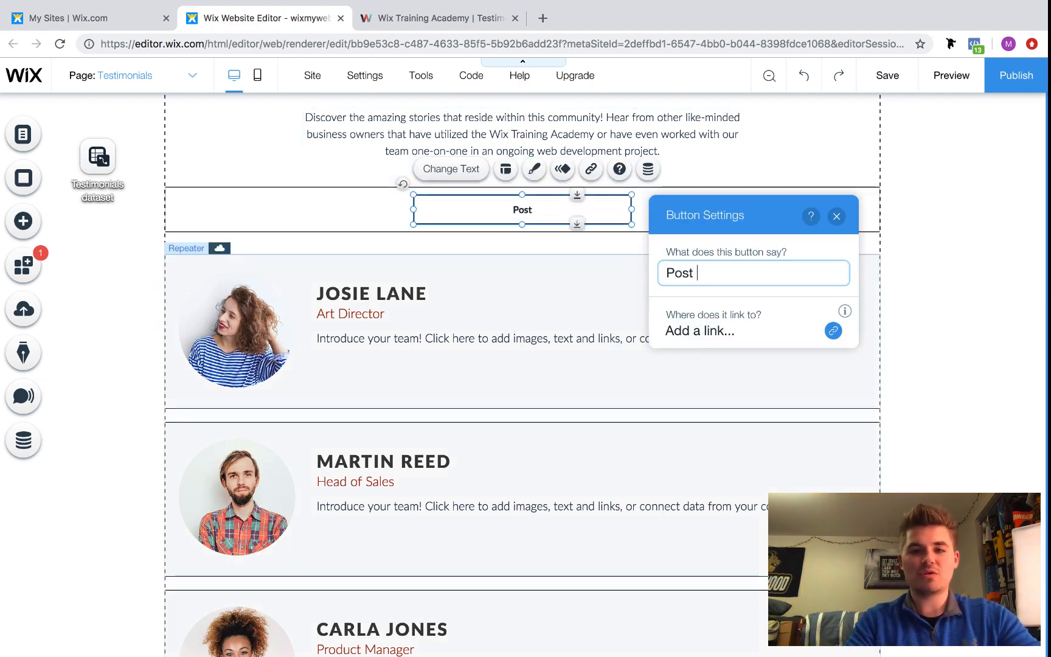
{"action": "type", "text": "Your Tes"}
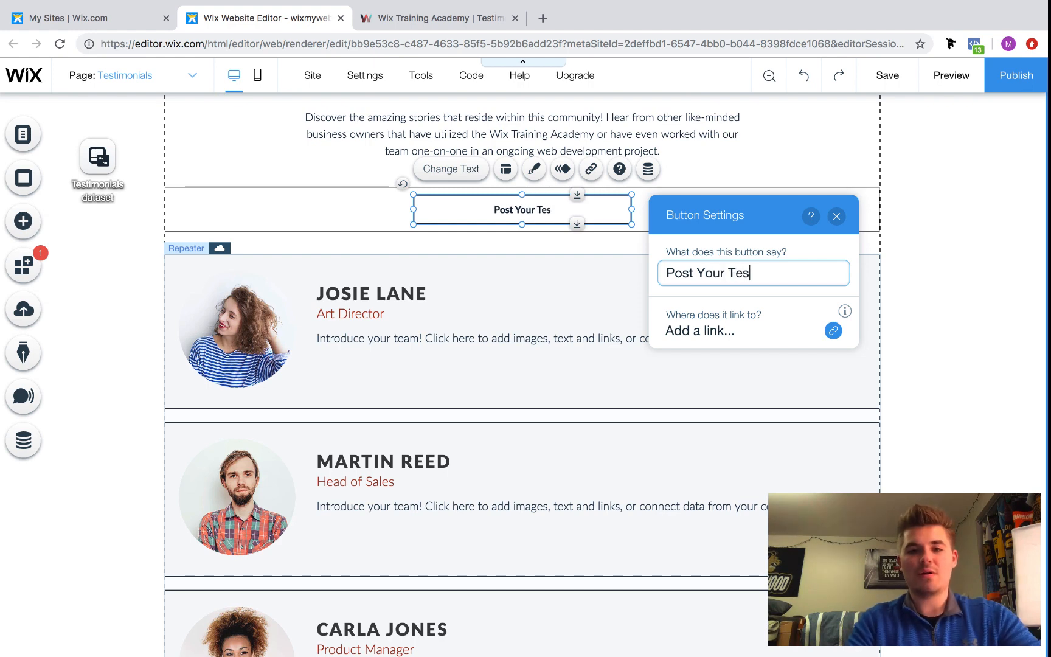
{"action": "type", "text": "timonial"}
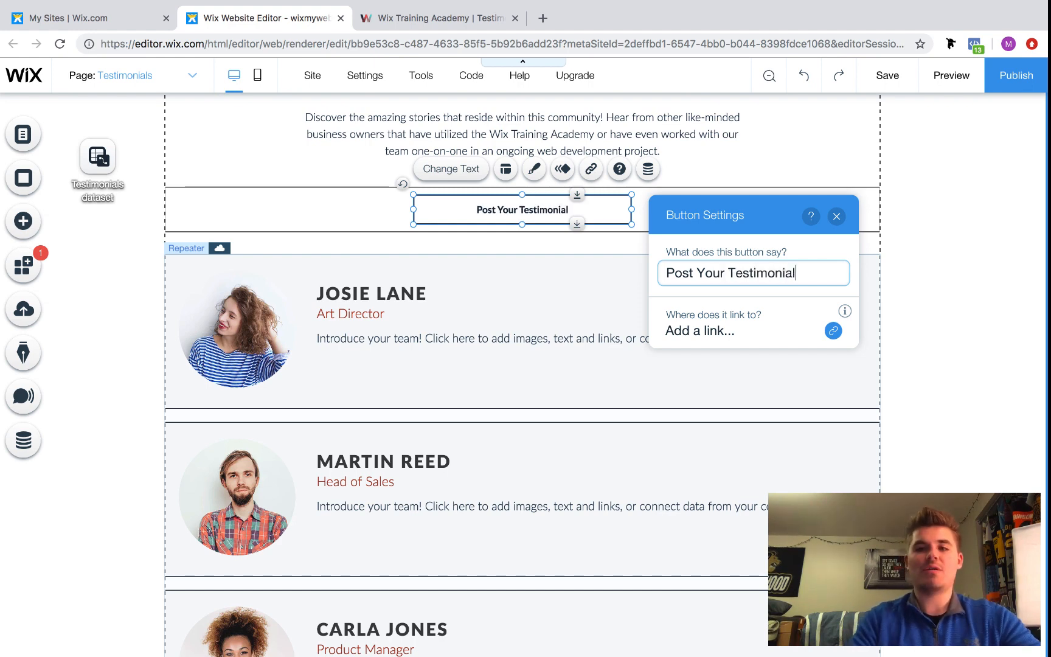
{"action": "left_click", "coordinate": [836, 219]}
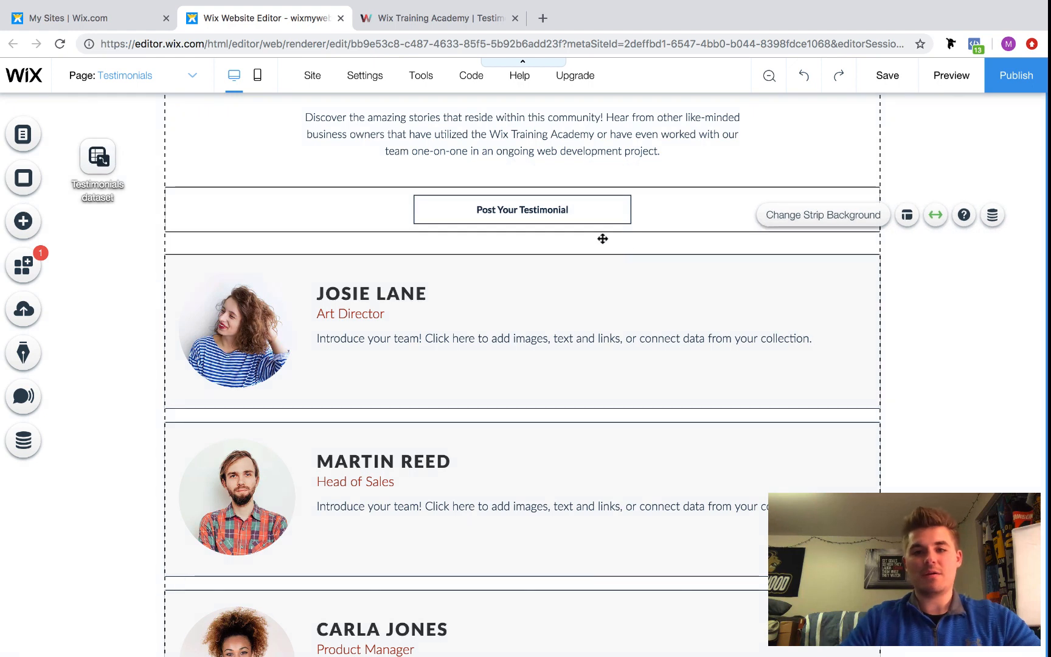
{"action": "left_click", "coordinate": [551, 202]}
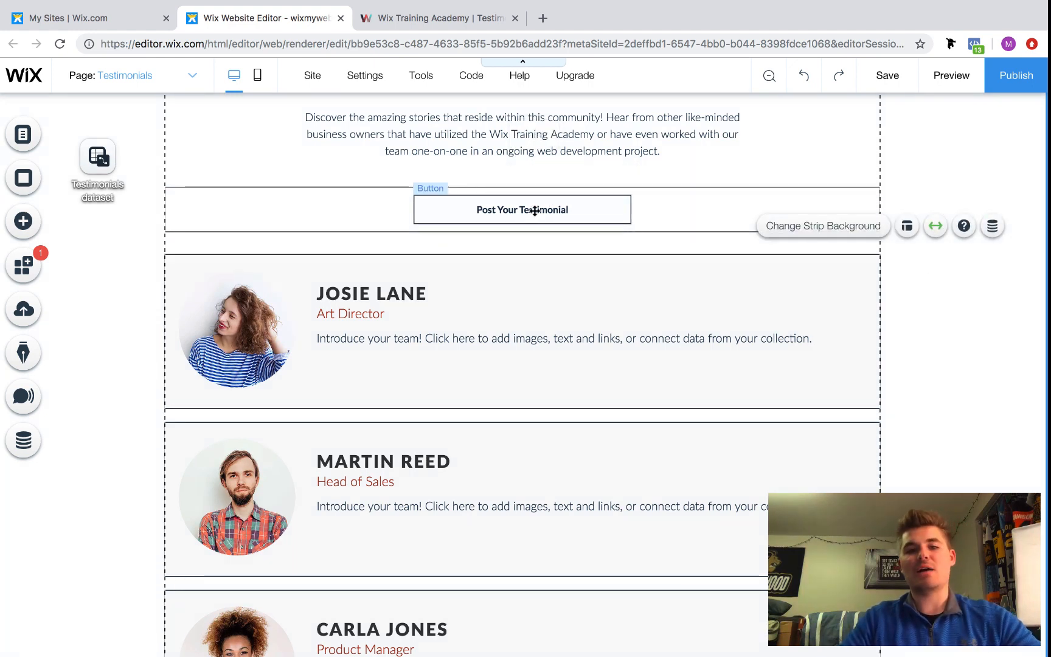
{"action": "left_click", "coordinate": [535, 210]}
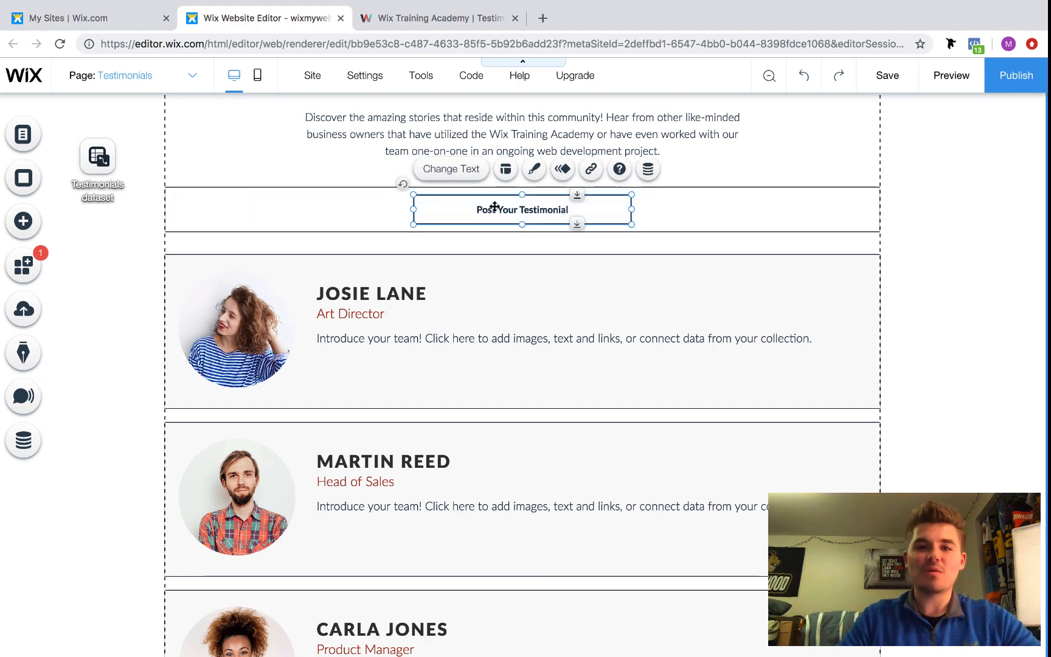
{"action": "left_click", "coordinate": [917, 255]}
Open the WTA Registration Page and select the container box of its registration form
{"action": "left_click", "coordinate": [22, 134]}
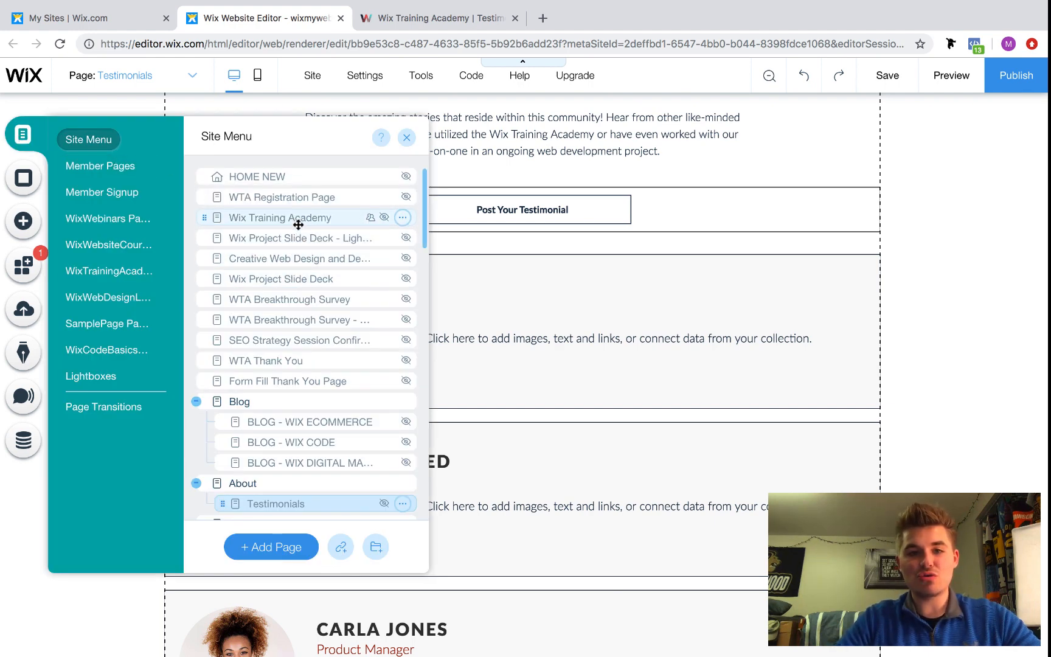
{"action": "left_click", "coordinate": [296, 203]}
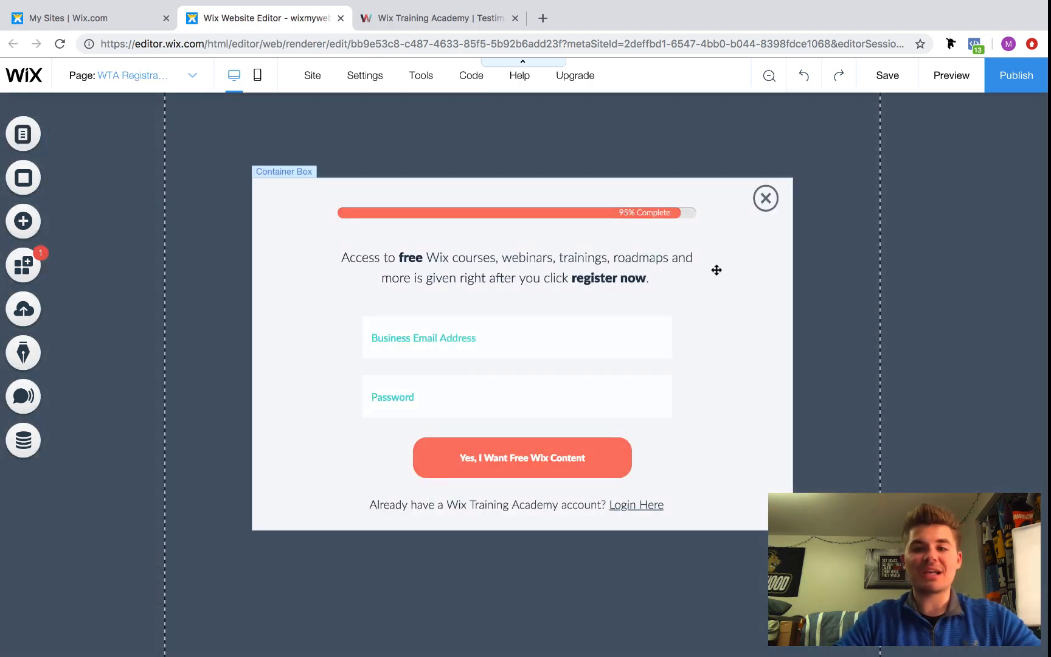
{"action": "left_click", "coordinate": [771, 294]}
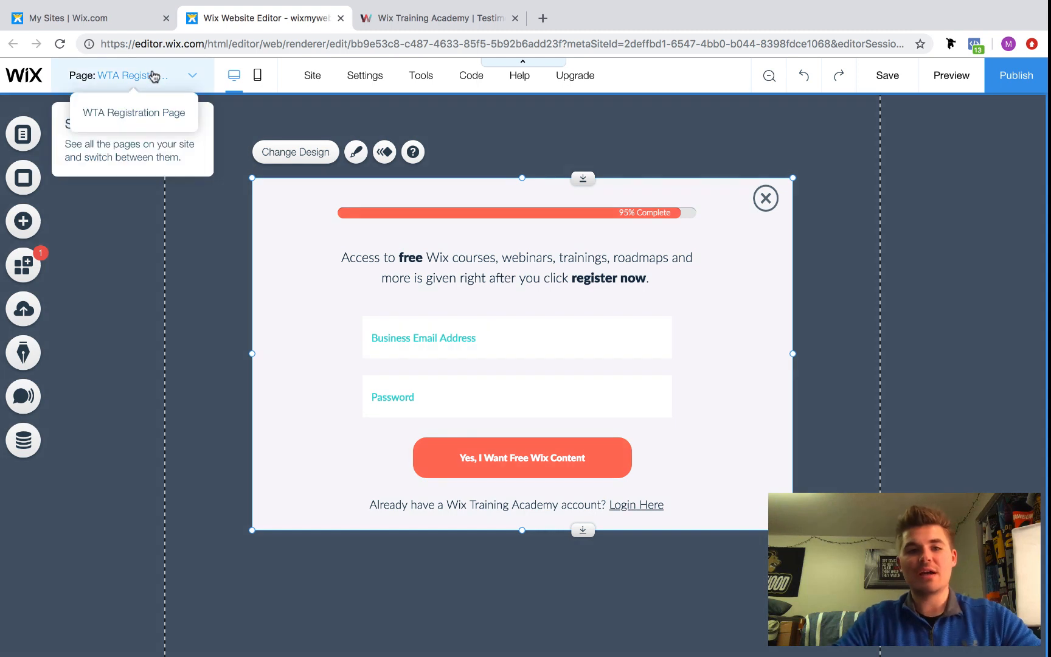
Open the Post A Testimonial lightbox and delete the Academy Login box covering the registration form box
{"action": "left_click", "coordinate": [152, 75]}
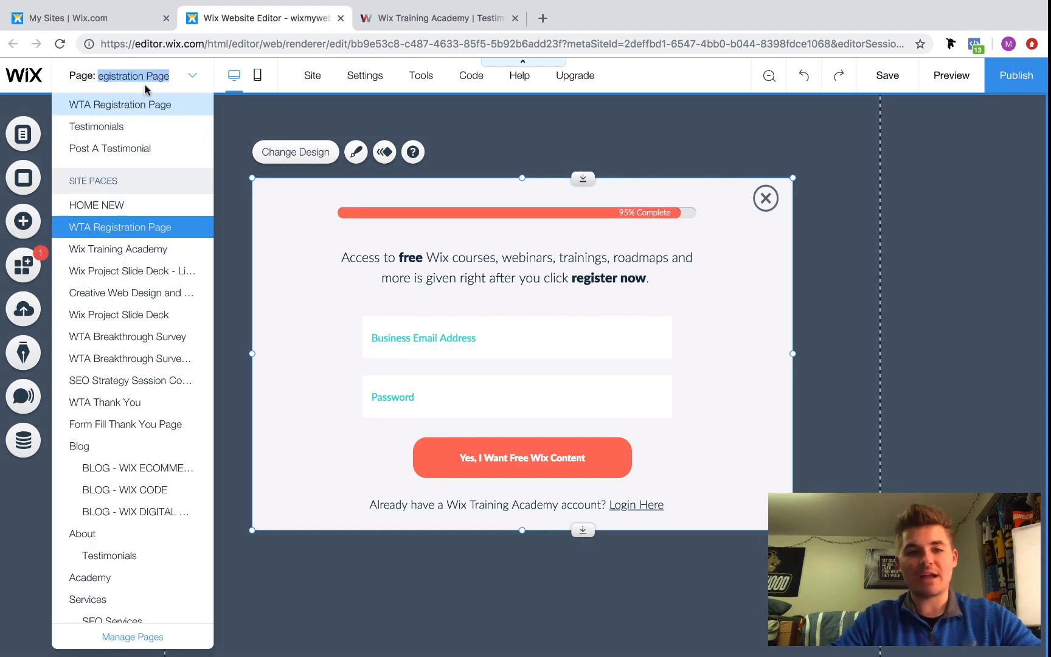
{"action": "left_click", "coordinate": [125, 148]}
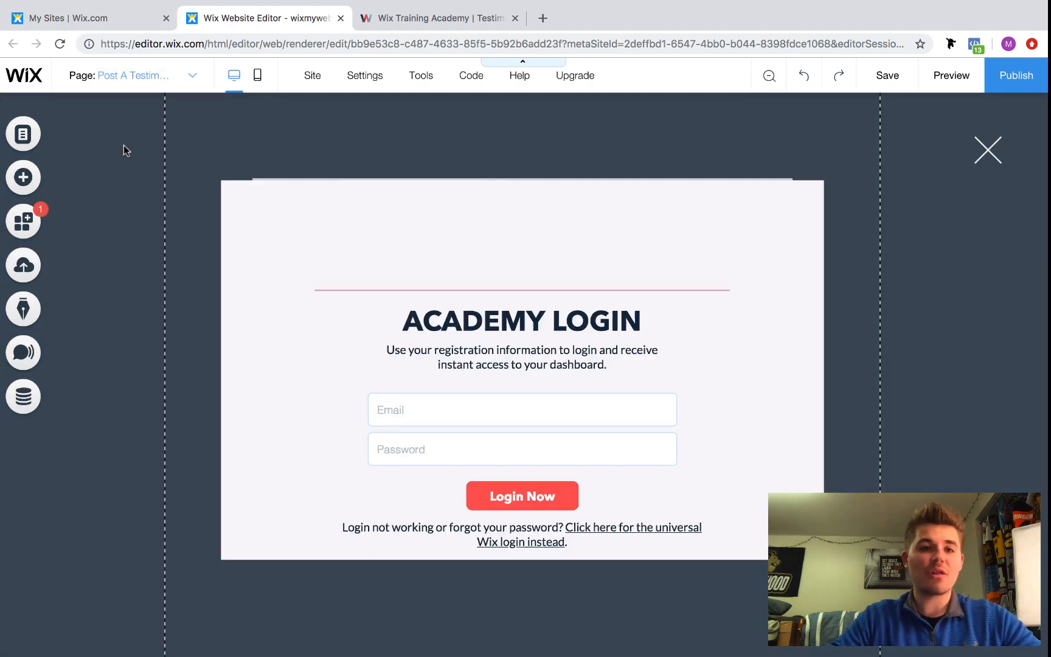
{"action": "left_click", "coordinate": [781, 245]}
{"action": "left_click", "coordinate": [714, 242]}
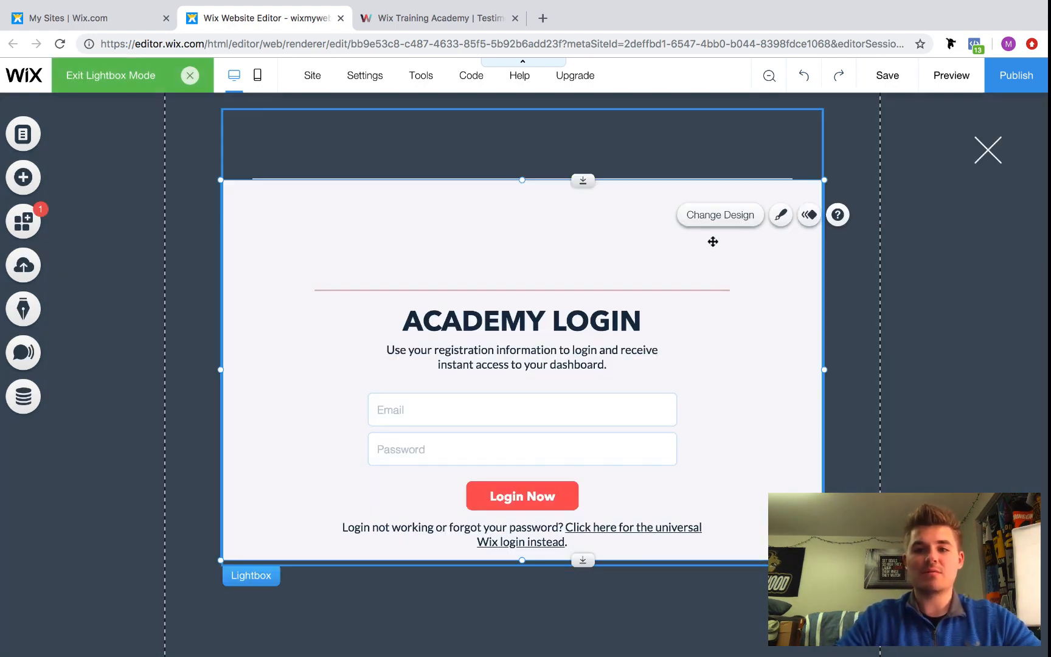
{"action": "key", "text": "Delete"}
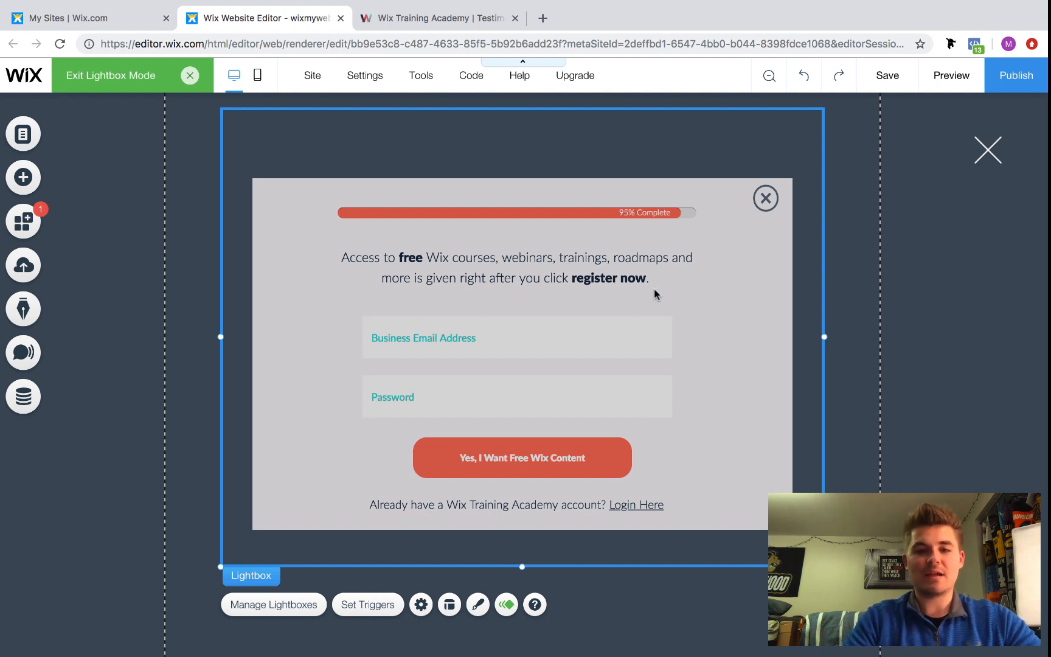
Replace the lightbox's intro text with "Share your story! Post your testimonial about how Wix Training Academy has helped your web design journey."
{"action": "left_click", "coordinate": [654, 292]}
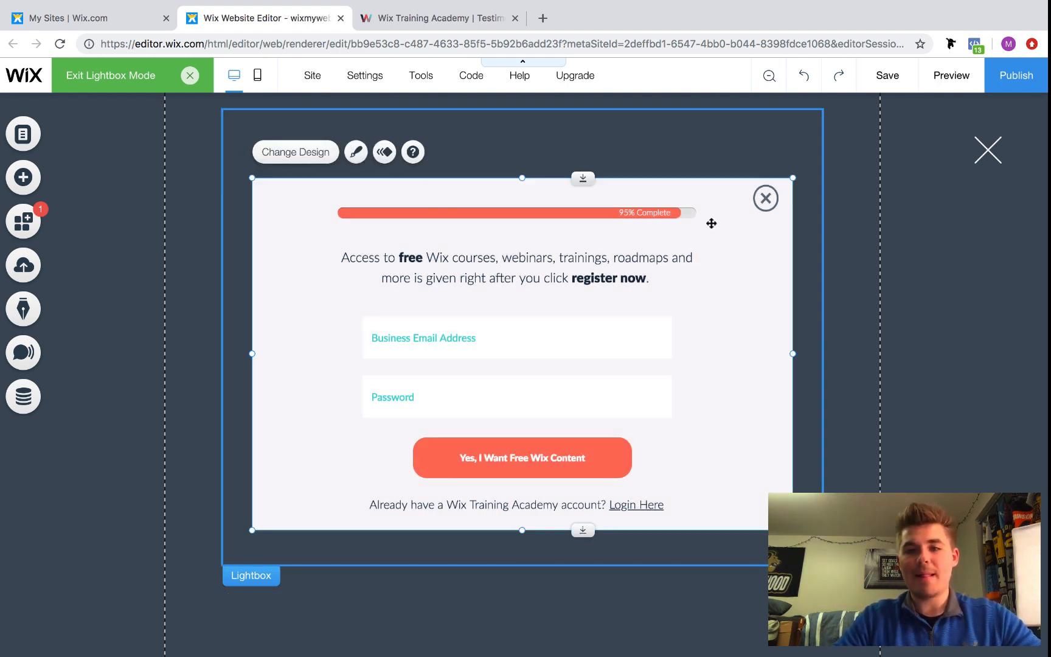
{"action": "left_click", "coordinate": [469, 259]}
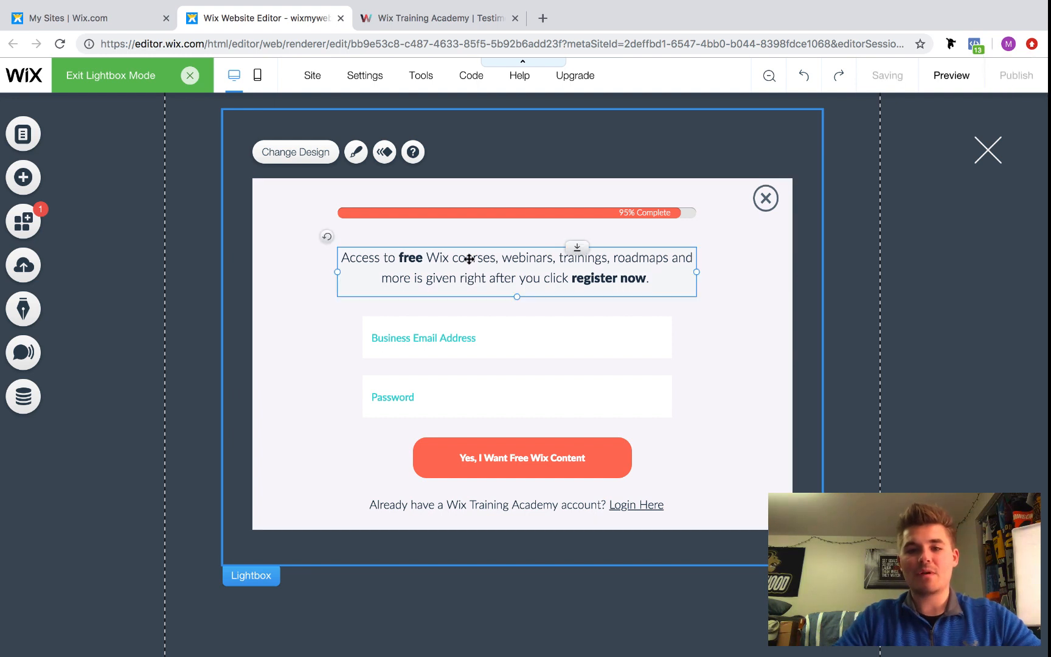
{"action": "double_click", "coordinate": [653, 277]}
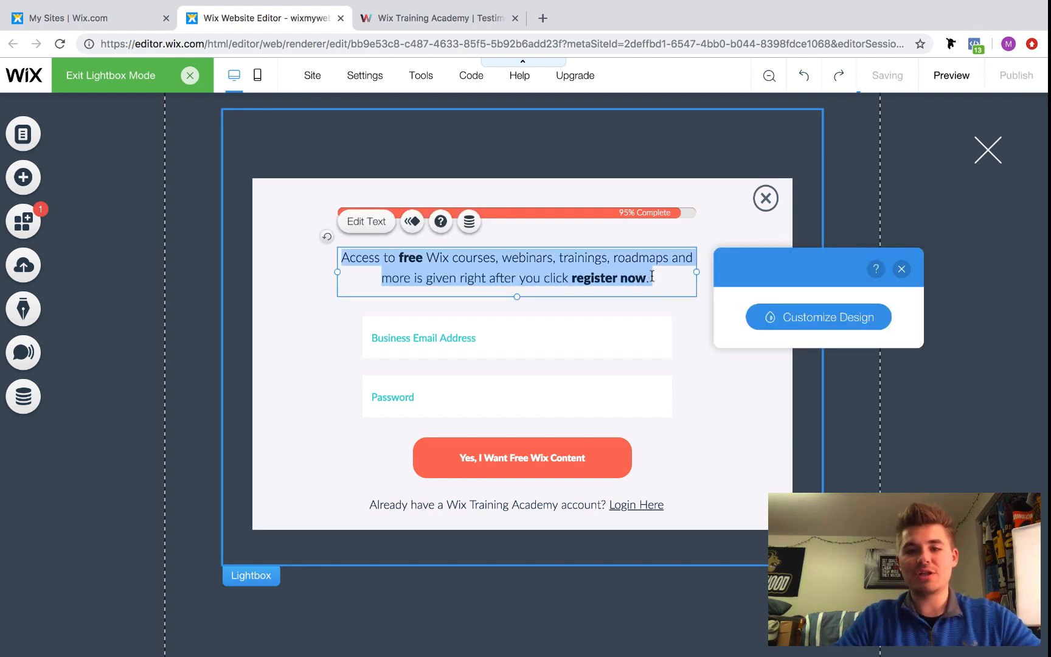
{"action": "left_click", "coordinate": [652, 277]}
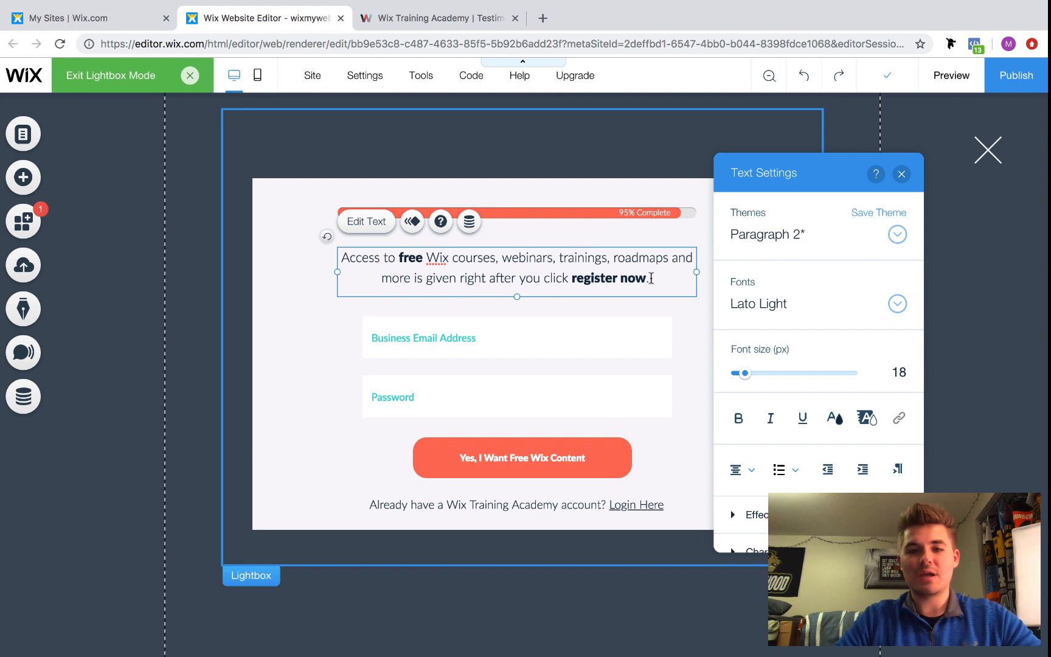
{"action": "left_click_drag", "start_coordinate": [657, 279], "coordinate": [304, 198]}
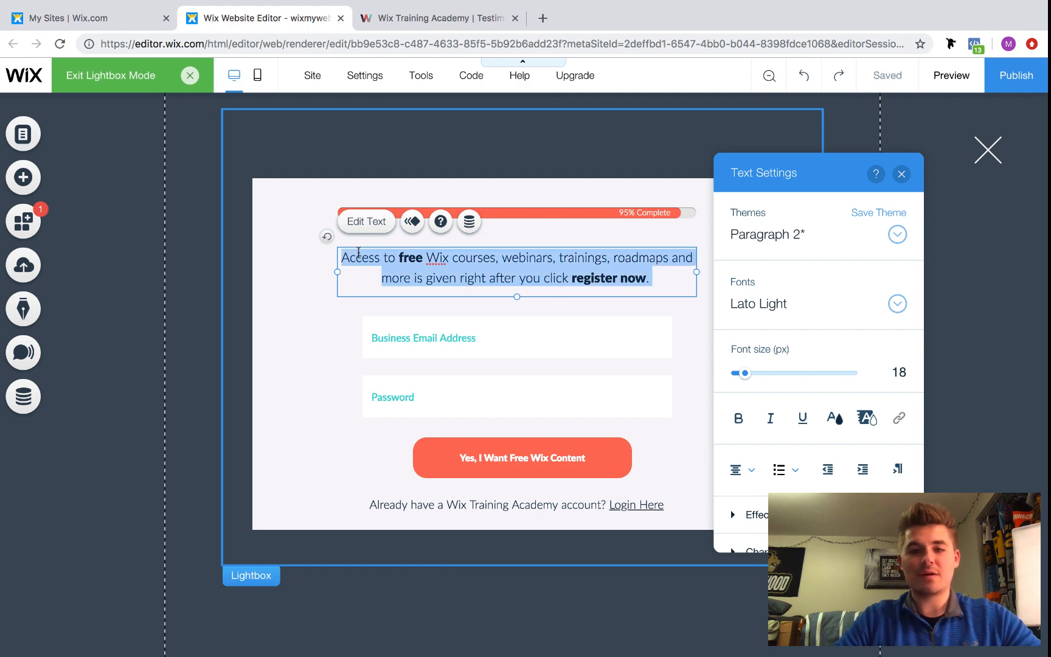
{"action": "type", "text": "A"}
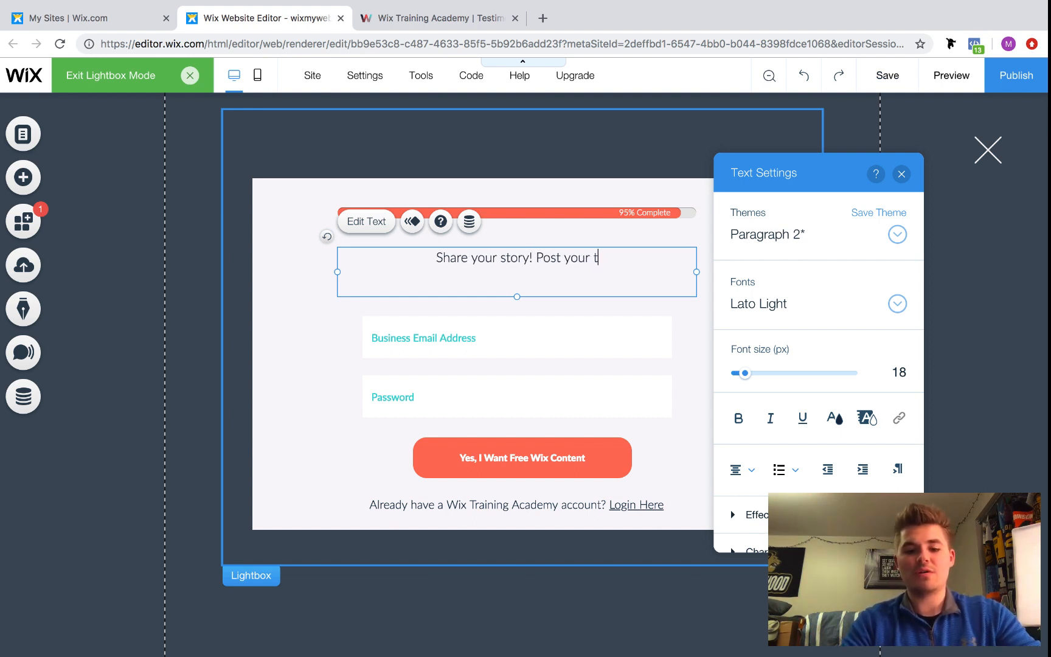
{"action": "type", "text": "onial "}
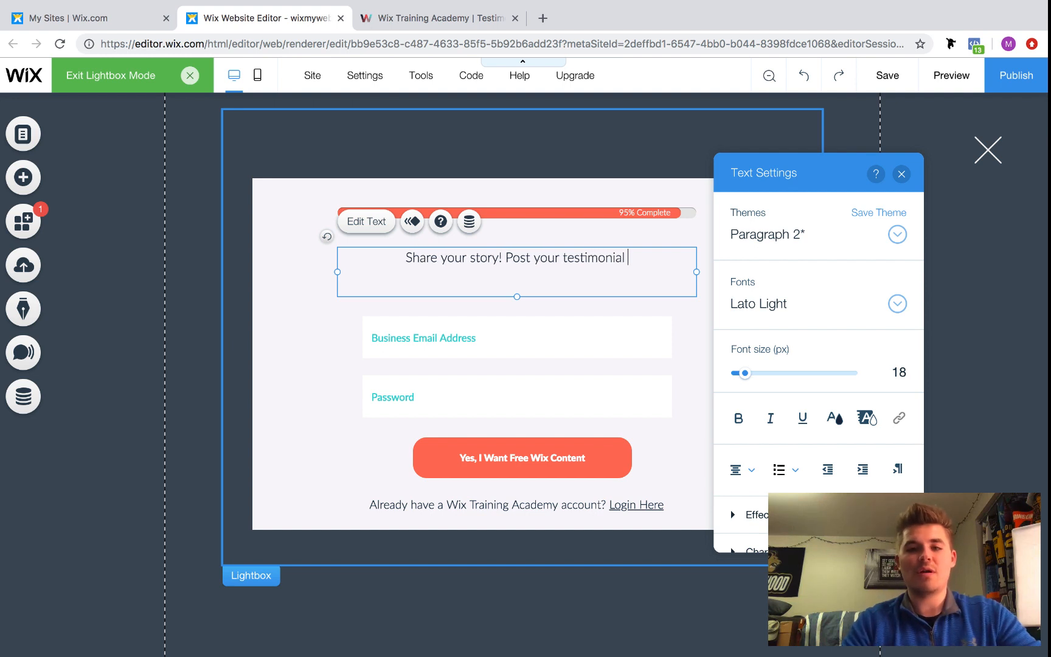
{"action": "type", "text": "about how"}
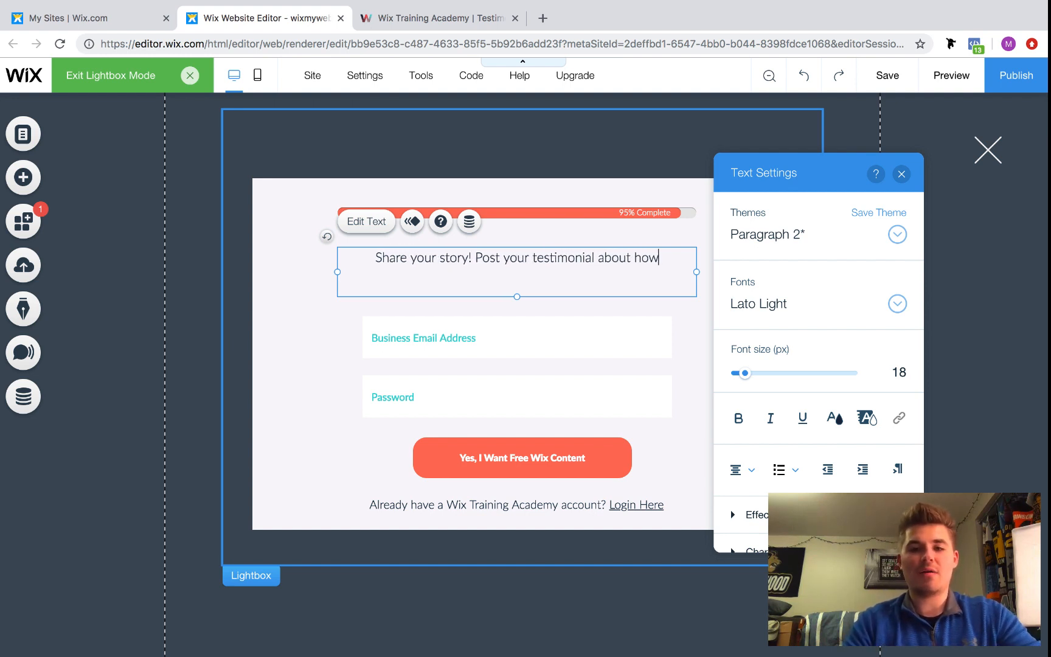
{"action": "key", "text": "BackSpace"}
{"action": "key", "text": "BackSpace"}
{"action": "key", "text": "BackSpace"}
{"action": "type", "text": "how the "}
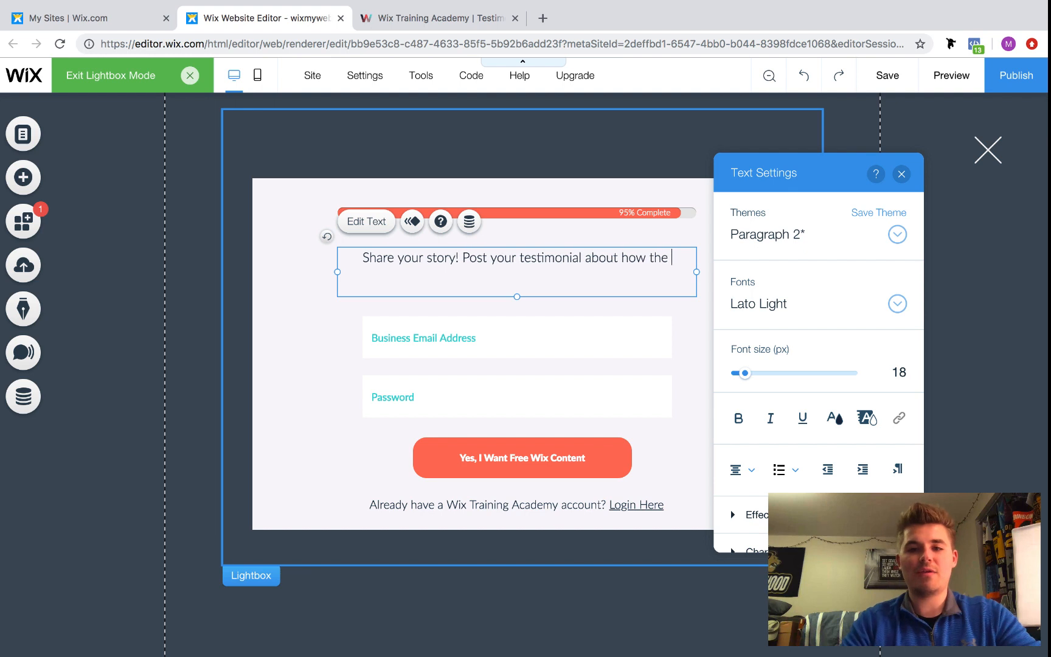
{"action": "type", "text": "Wix Train"}
{"action": "key", "text": "BackSpace"}
{"action": "key", "text": "BackSpace"}
{"action": "key", "text": "BackSpace"}
{"action": "key", "text": "BackSpace"}
{"action": "key", "text": "BackSpace"}
{"action": "key", "text": "BackSpace"}
{"action": "key", "text": "BackSpace"}
{"action": "key", "text": "BackSpace"}
{"action": "key", "text": "BackSpace"}
{"action": "key", "text": "BackSpace"}
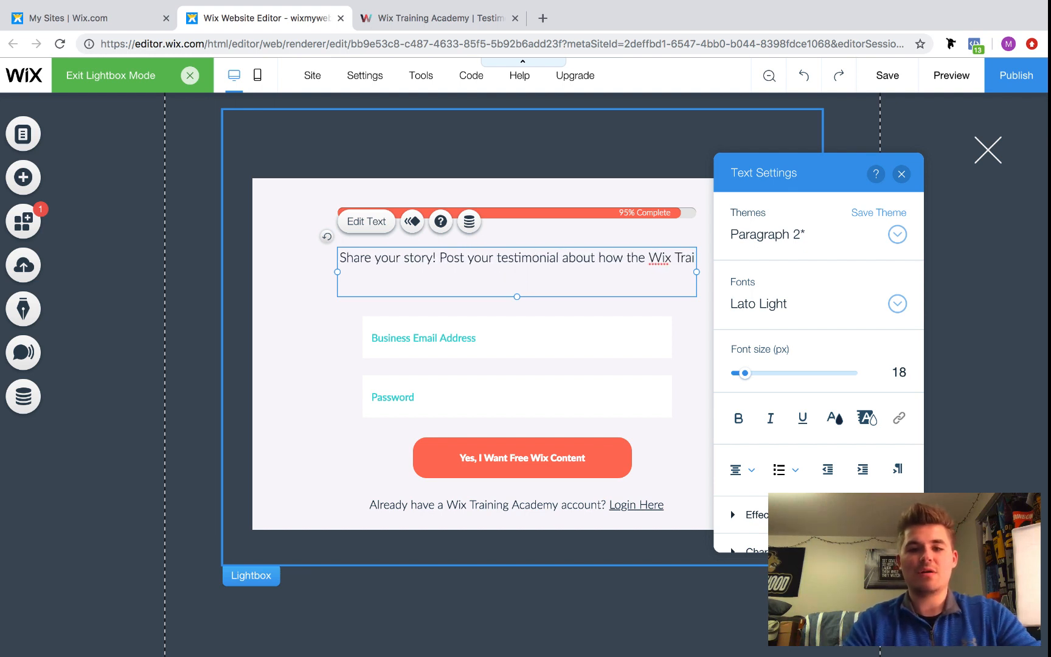
{"action": "key", "text": "BackSpace"}
{"action": "key", "text": "BackSpace"}
{"action": "key", "text": "BackSpace"}
{"action": "type", "text": "Wix"}
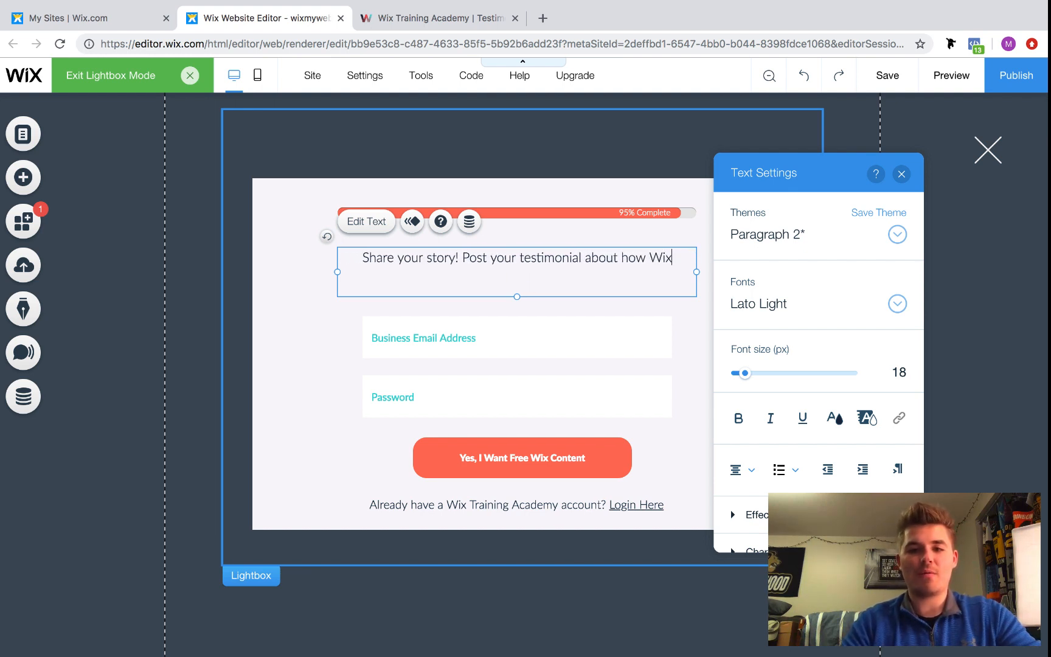
{"action": "type", "text": " Training Aca"}
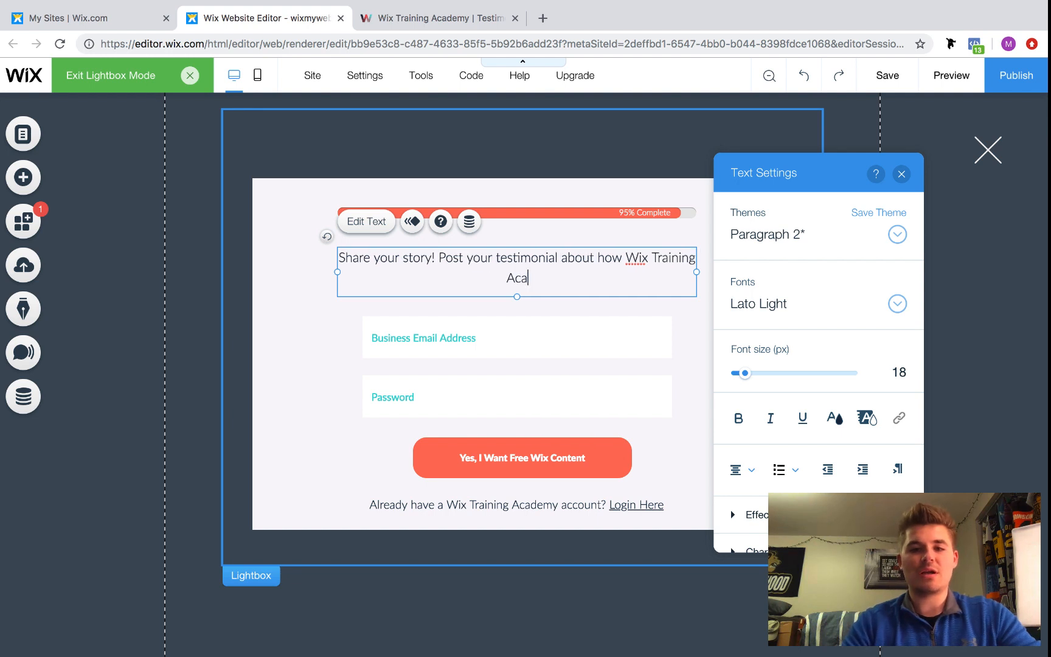
{"action": "type", "text": "demy has helped"}
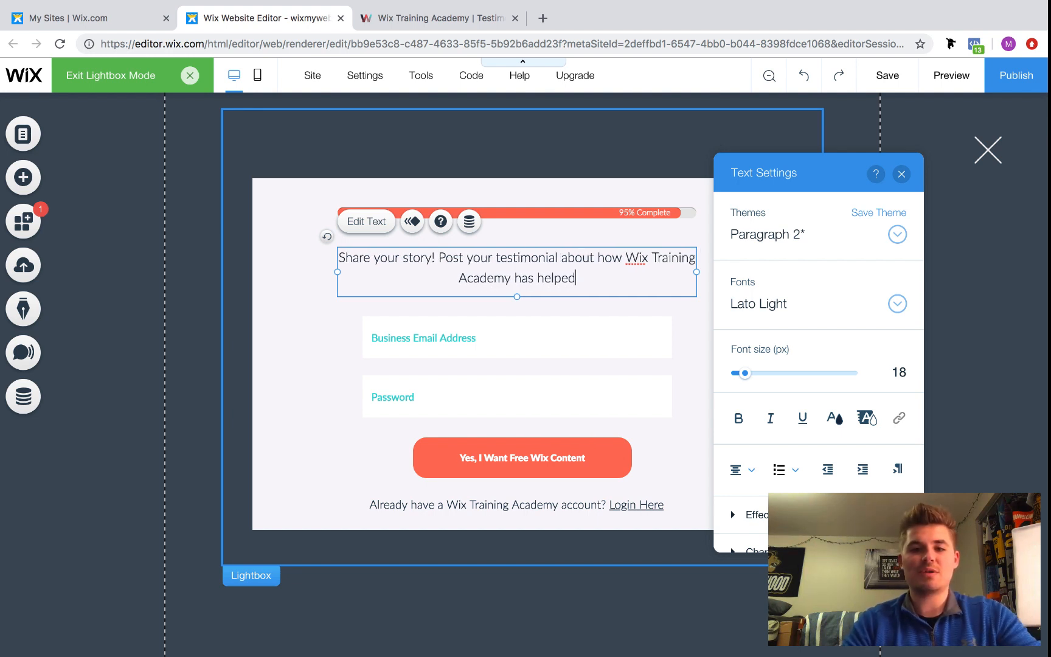
{"action": "type", "text": " your "}
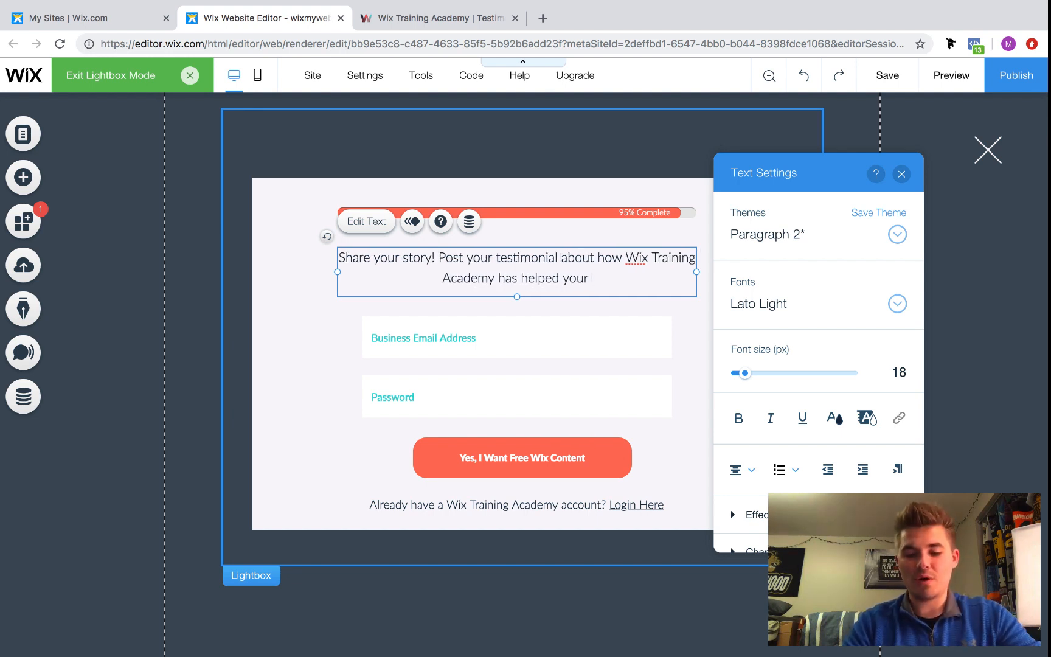
{"action": "type", "text": "business"}
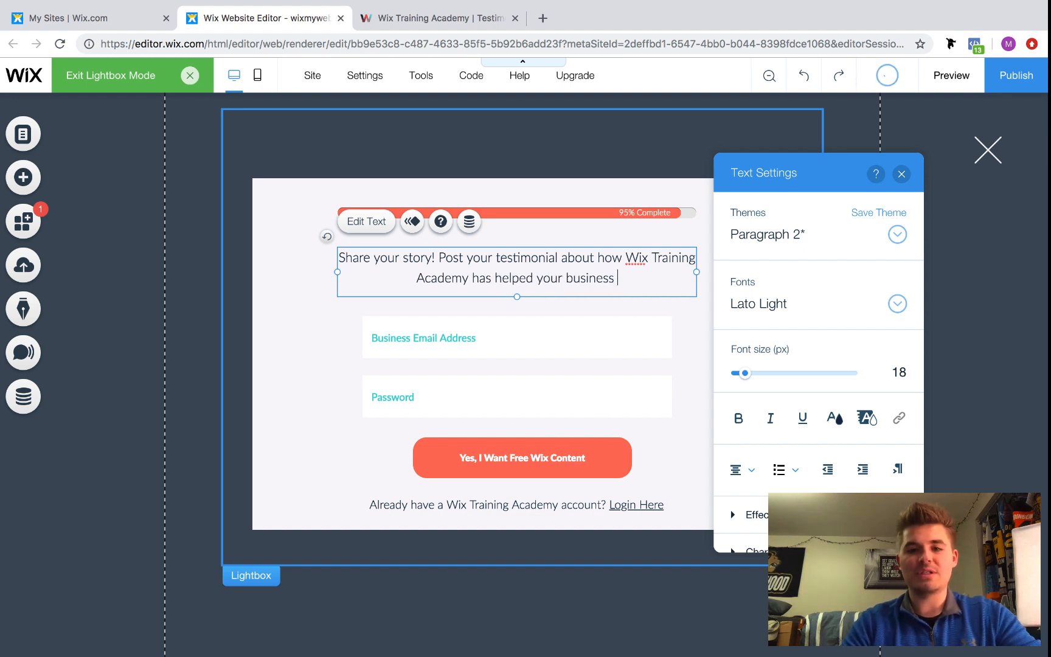
{"action": "type", "text": " journey"}
{"action": "key", "text": "BackSpace"}
{"action": "key", "text": "BackSpace"}
{"action": "key", "text": "BackSpace"}
{"action": "key", "text": "BackSpace"}
{"action": "key", "text": "BackSpace"}
{"action": "key", "text": "BackSpace"}
{"action": "key", "text": "BackSpace"}
{"action": "key", "text": "BackSpace"}
{"action": "key", "text": "BackSpace"}
{"action": "key", "text": "BackSpace"}
{"action": "key", "text": "BackSpace"}
{"action": "key", "text": "BackSpace"}
{"action": "key", "text": "BackSpace"}
{"action": "key", "text": "BackSpace"}
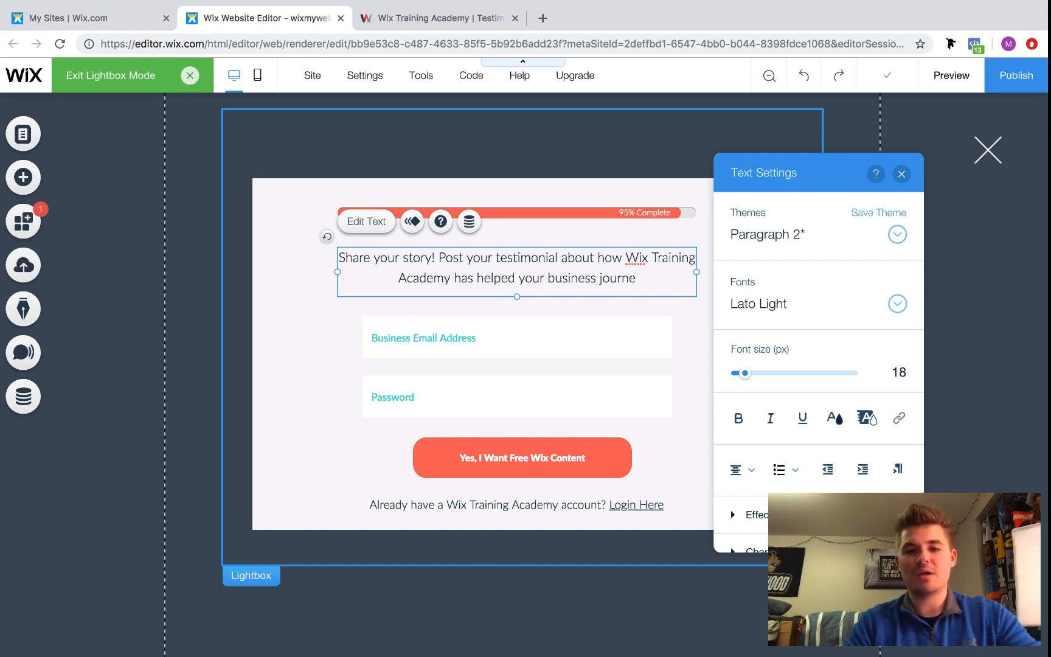
{"action": "key", "text": "BackSpace"}
{"action": "key", "text": "BackSpace"}
{"action": "type", "text": "w"}
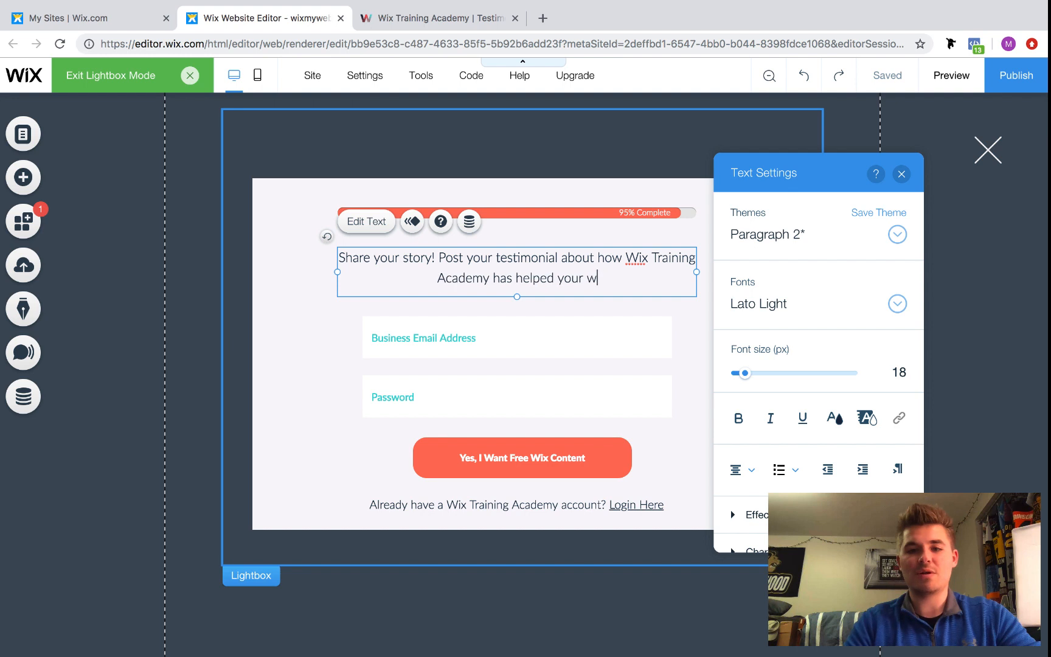
{"action": "type", "text": "eb design journey."}
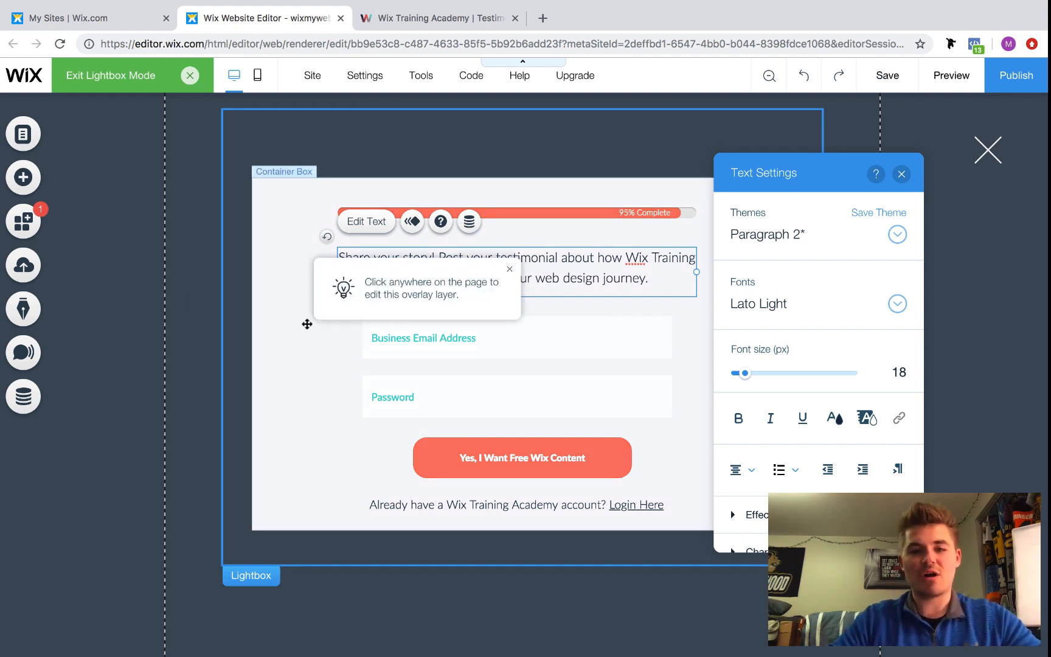
Nudge the intro text slightly upward and make "Share your story!" bold in the Lato Black font
{"action": "left_click", "coordinate": [650, 237]}
{"action": "left_click", "coordinate": [585, 274]}
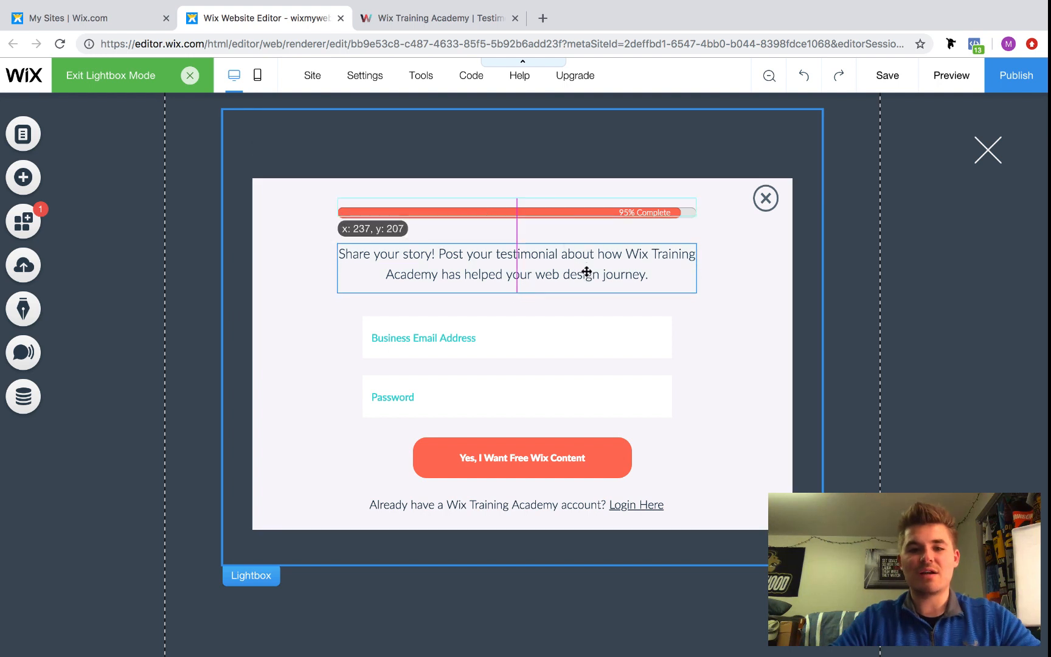
{"action": "double_click", "coordinate": [584, 273]}
{"action": "left_click", "coordinate": [433, 253]}
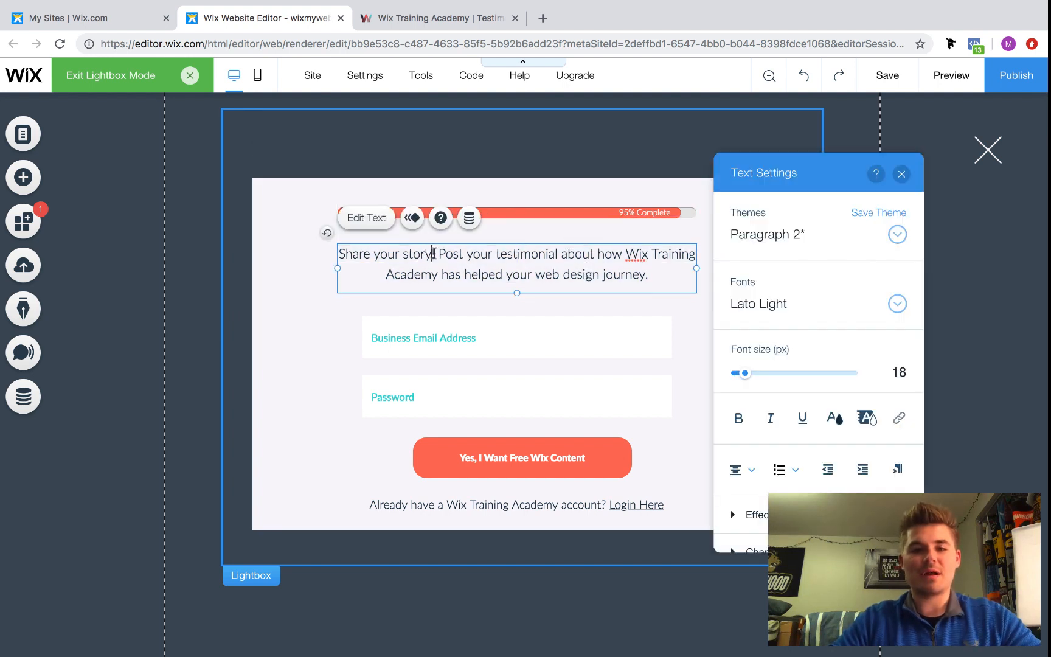
{"action": "left_click_drag", "start_coordinate": [364, 252], "coordinate": [339, 254]}
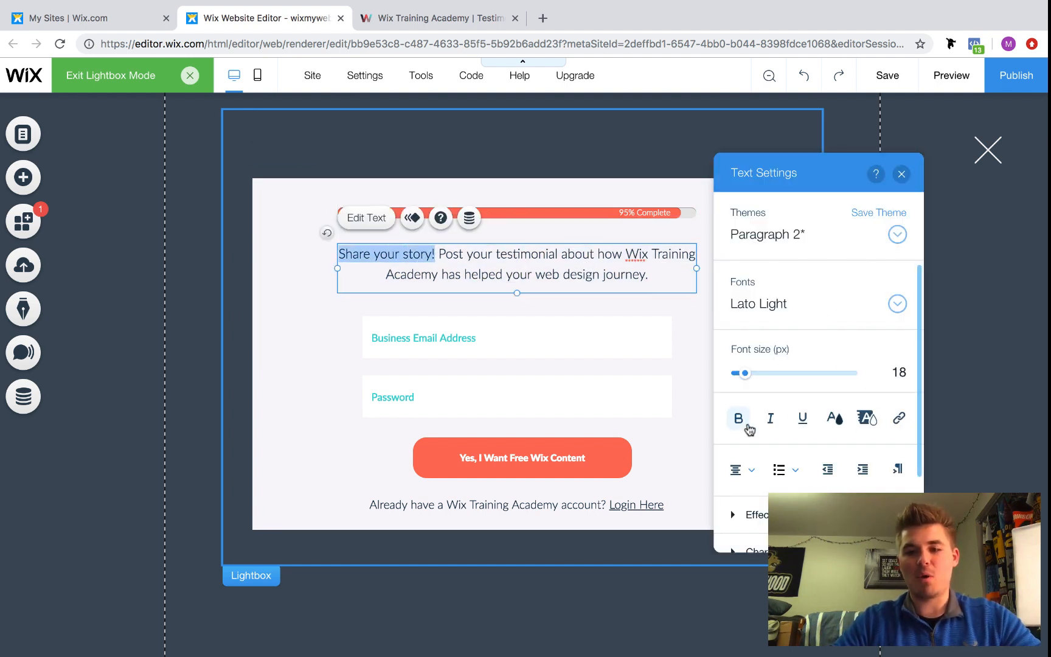
{"action": "left_click", "coordinate": [737, 420]}
{"action": "left_click", "coordinate": [832, 305]}
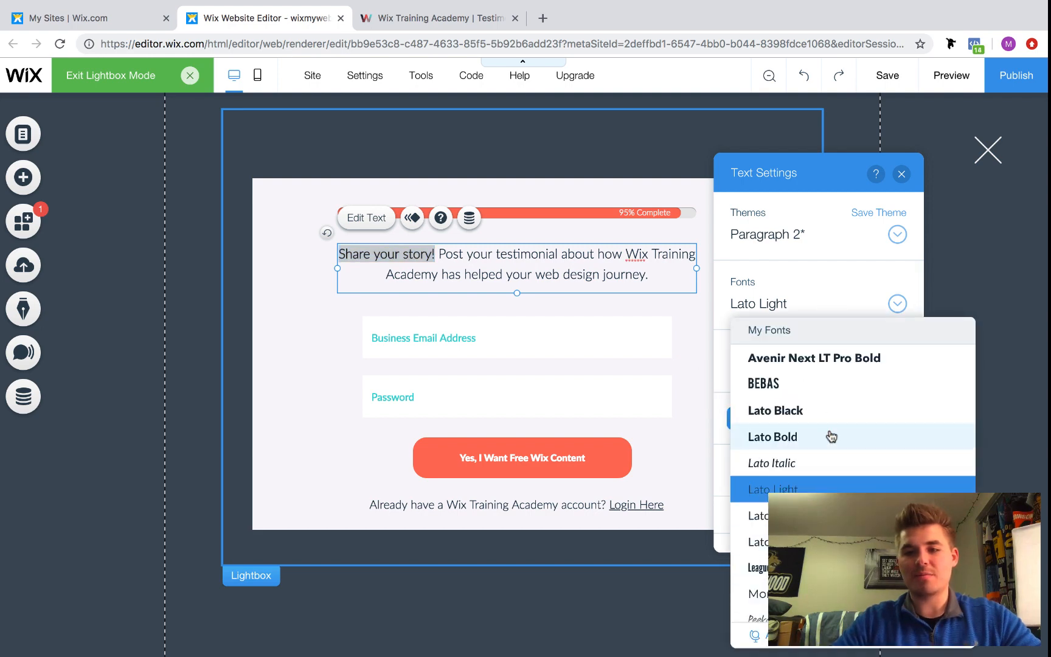
{"action": "left_click", "coordinate": [813, 438]}
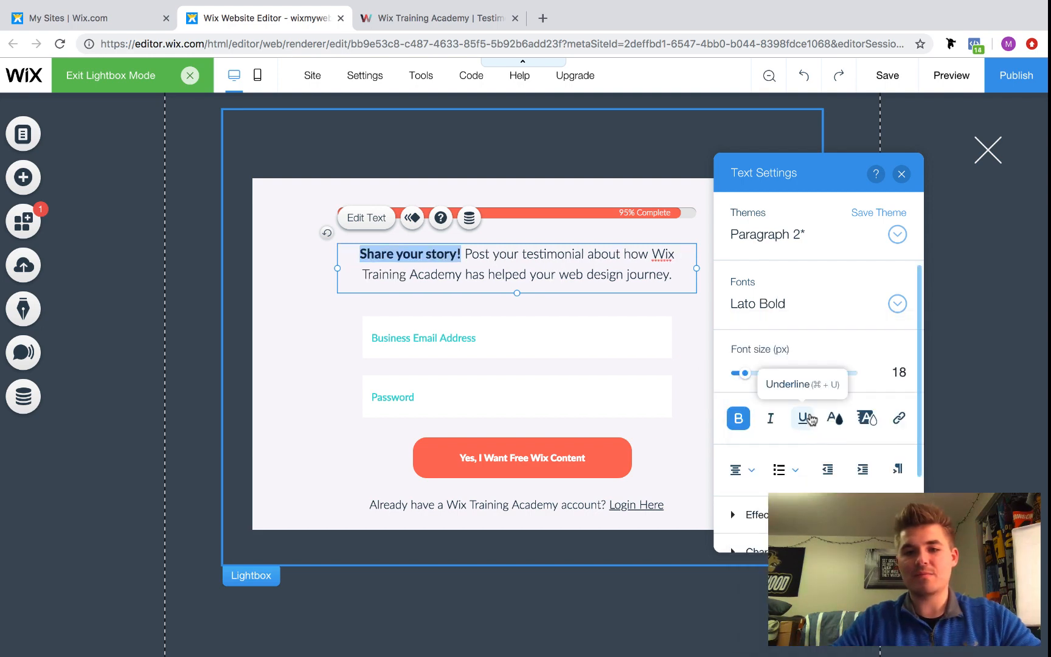
{"action": "left_click", "coordinate": [779, 303]}
{"action": "scroll", "coordinate": [781, 340], "scroll_direction": "up", "scroll_amount": 1}
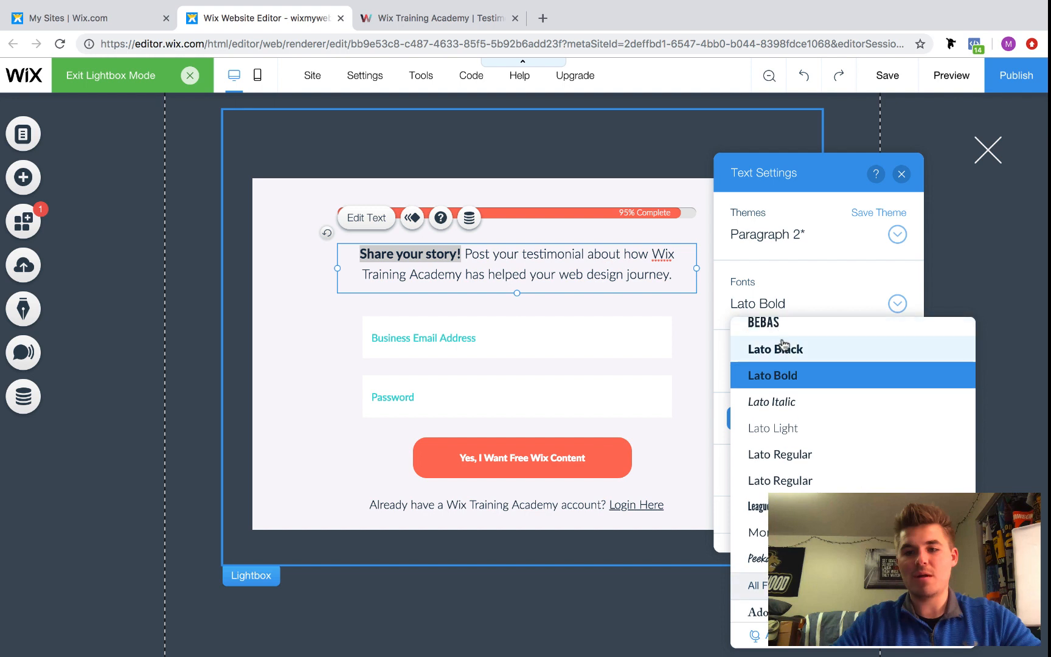
{"action": "left_click", "coordinate": [783, 346]}
{"action": "left_click", "coordinate": [535, 289]}
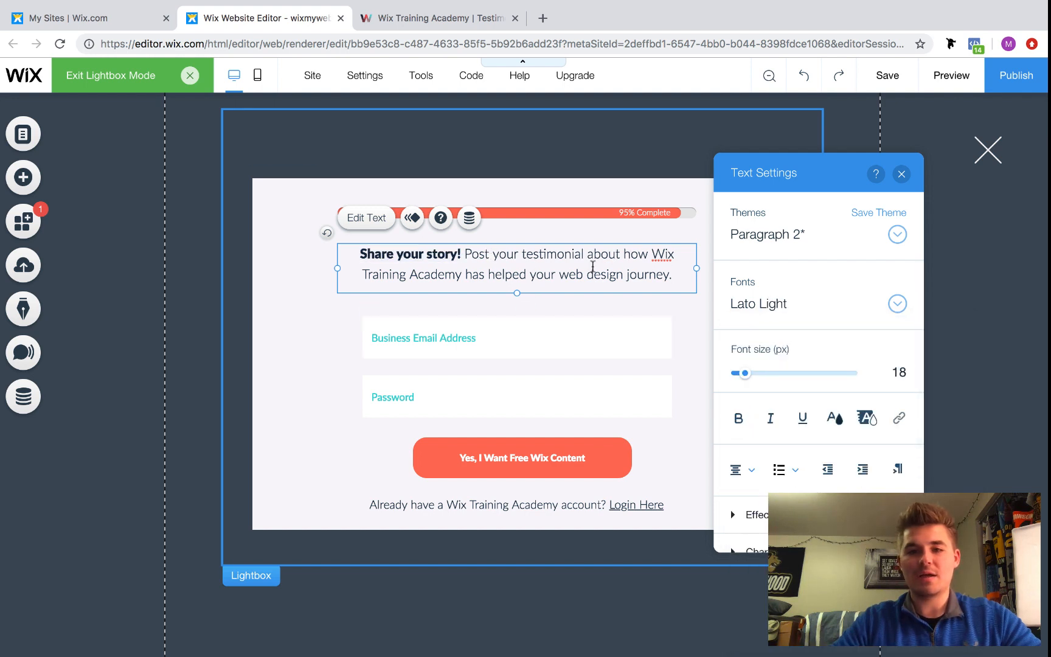
Nudge the intro text slightly upward and delete the Business Email Address and Password fields below it
{"action": "left_click", "coordinate": [336, 304]}
{"action": "left_click", "coordinate": [312, 305]}
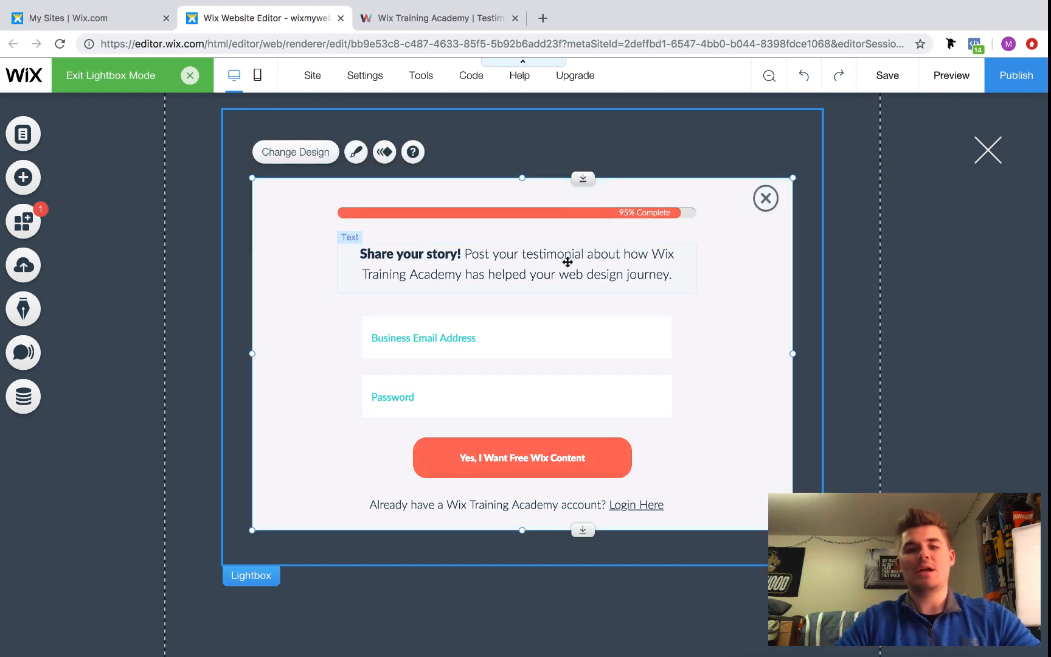
{"action": "left_click_drag", "start_coordinate": [563, 263], "coordinate": [566, 261]}
{"action": "left_click", "coordinate": [517, 326]}
{"action": "key", "text": "Delete"}
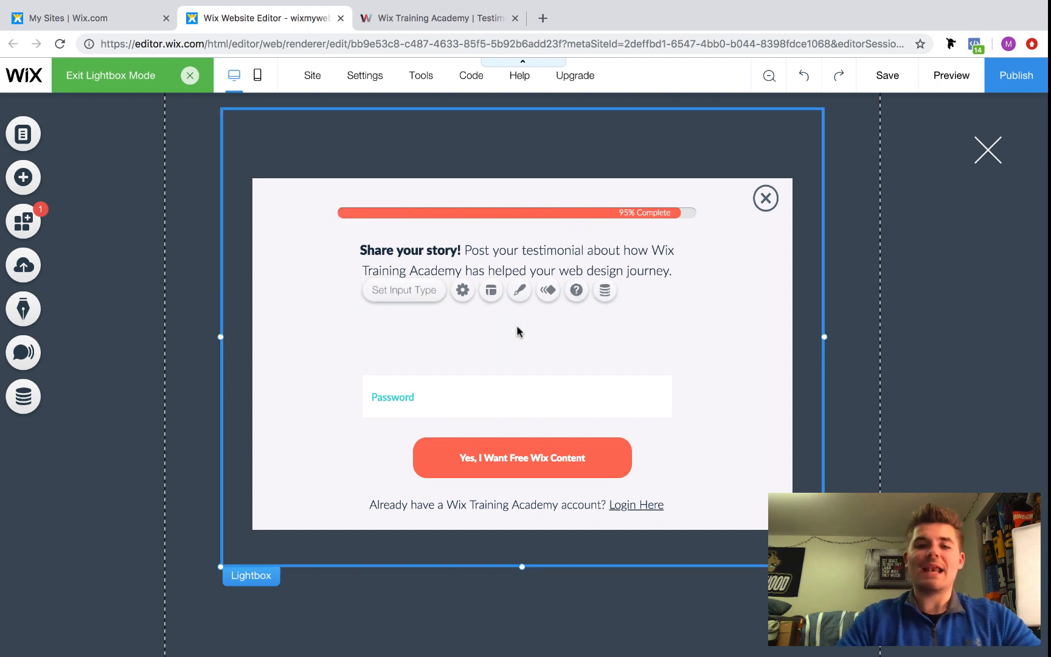
{"action": "left_click", "coordinate": [516, 400]}
{"action": "key", "text": "Delete"}
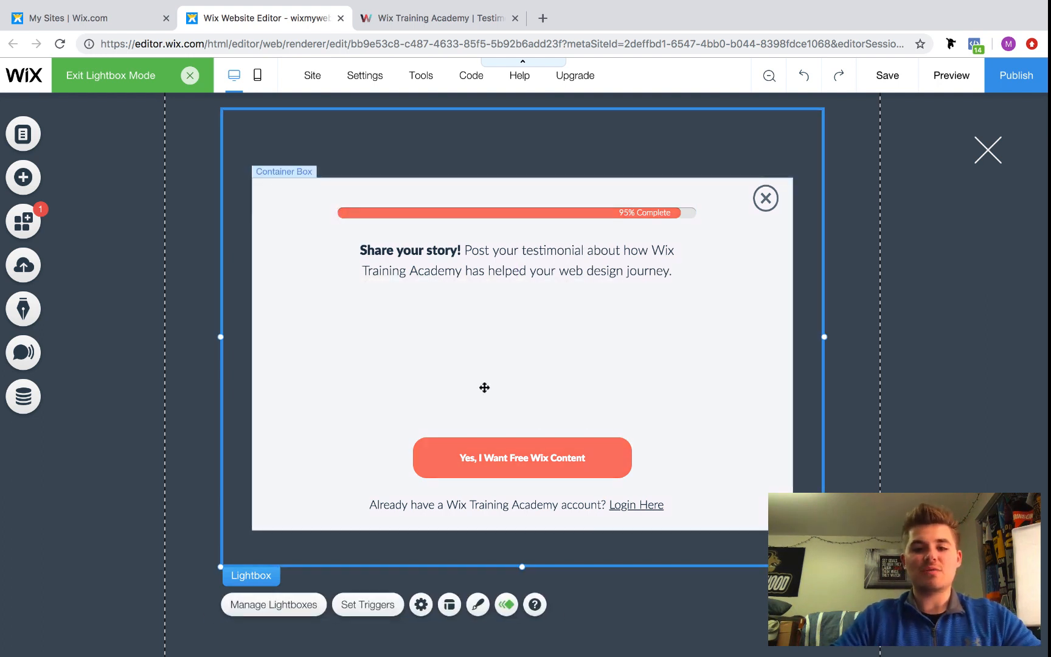
Extend the form's container box downward and move the login line and orange button down toward its lower edge
{"action": "left_click", "coordinate": [723, 474]}
{"action": "left_click_drag", "start_coordinate": [583, 530], "coordinate": [583, 621]}
{"action": "left_click_drag", "start_coordinate": [529, 504], "coordinate": [534, 591]}
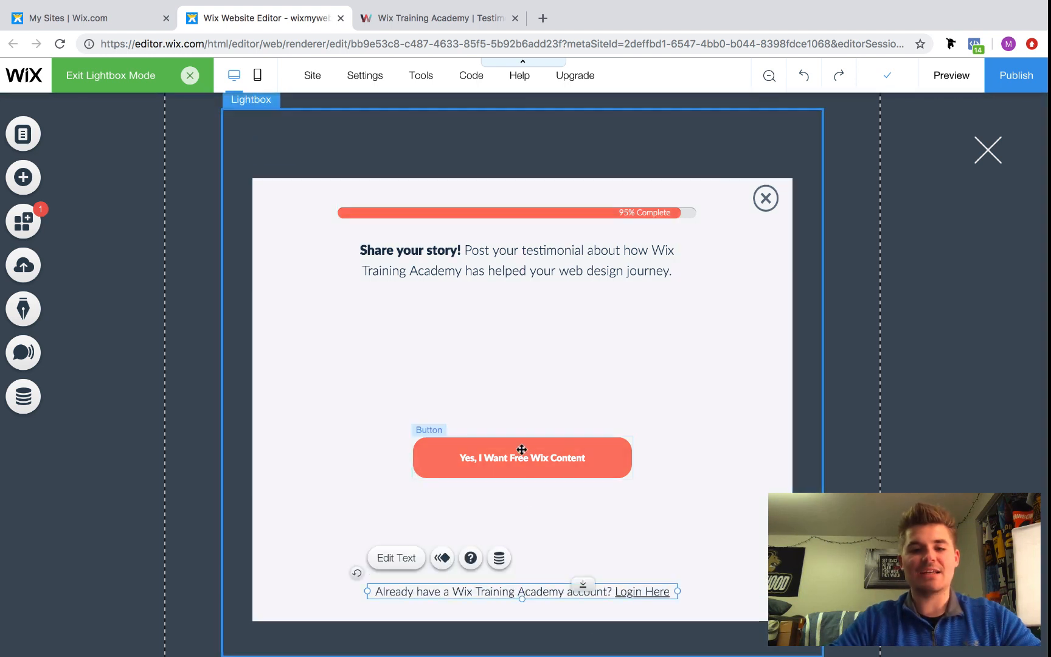
{"action": "left_click_drag", "start_coordinate": [521, 451], "coordinate": [524, 549]}
{"action": "left_click", "coordinate": [641, 449]}
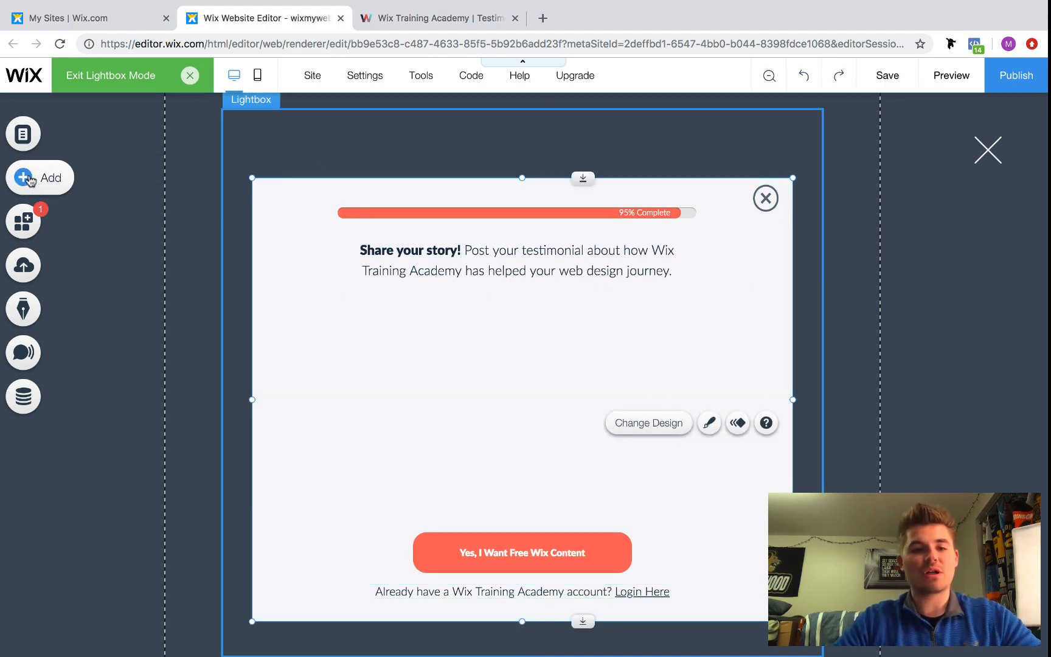
Add the gray-outlined "Add your Name" text input below the intro text and widen it to 394 px
{"action": "left_click", "coordinate": [29, 181]}
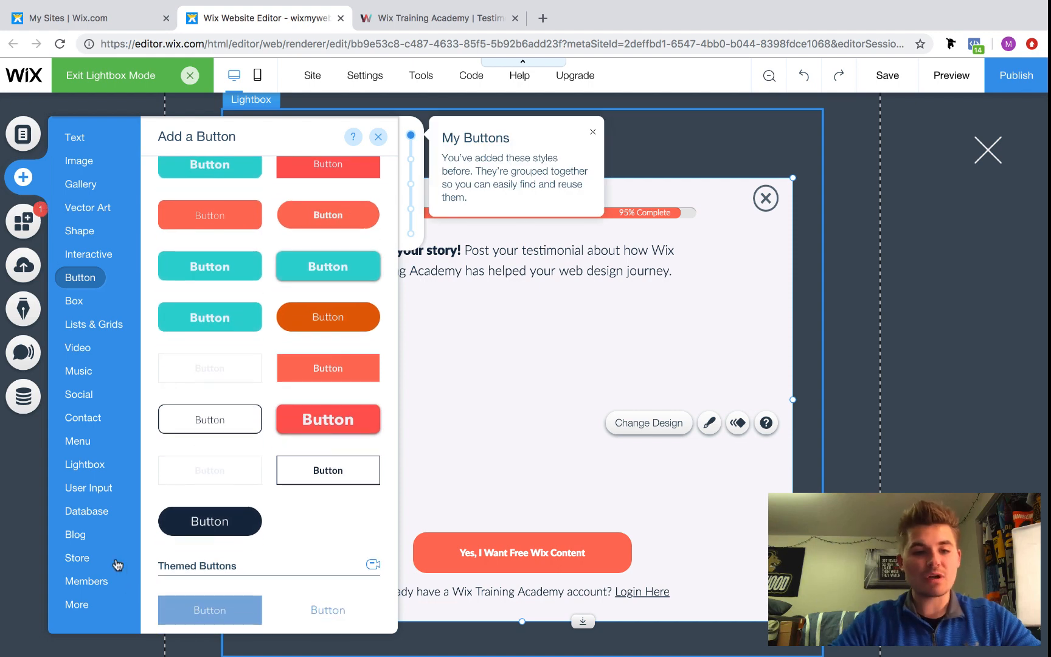
{"action": "mouse_move", "coordinate": [101, 489]}
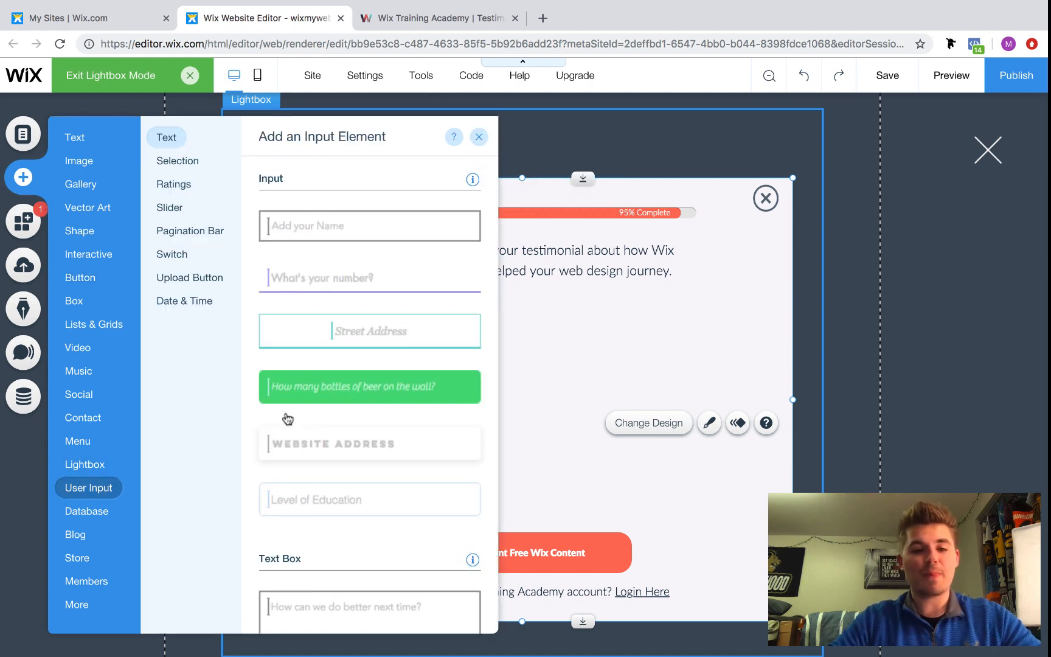
{"action": "left_click", "coordinate": [361, 232]}
{"action": "left_click_drag", "start_coordinate": [558, 384], "coordinate": [508, 338]}
{"action": "left_click_drag", "start_coordinate": [584, 329], "coordinate": [651, 330]}
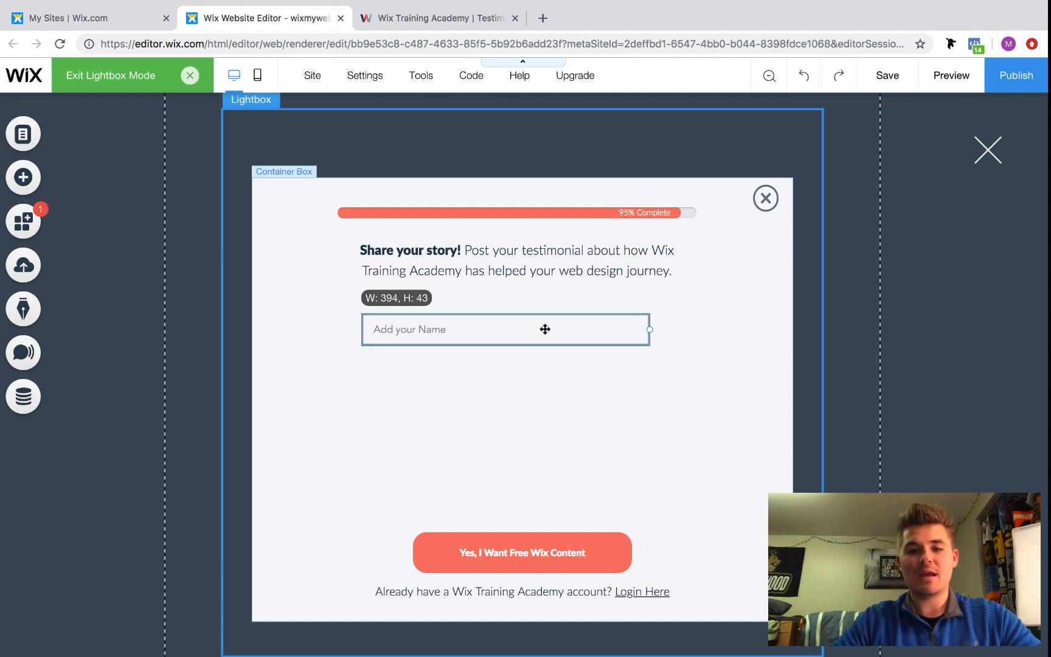
Center the name input beneath the intro text and place a duplicate of it directly below
{"action": "left_click_drag", "start_coordinate": [554, 329], "coordinate": [548, 330]}
{"action": "left_click_drag", "start_coordinate": [600, 355], "coordinate": [522, 387]}
{"action": "key", "text": "ctrl+d"}
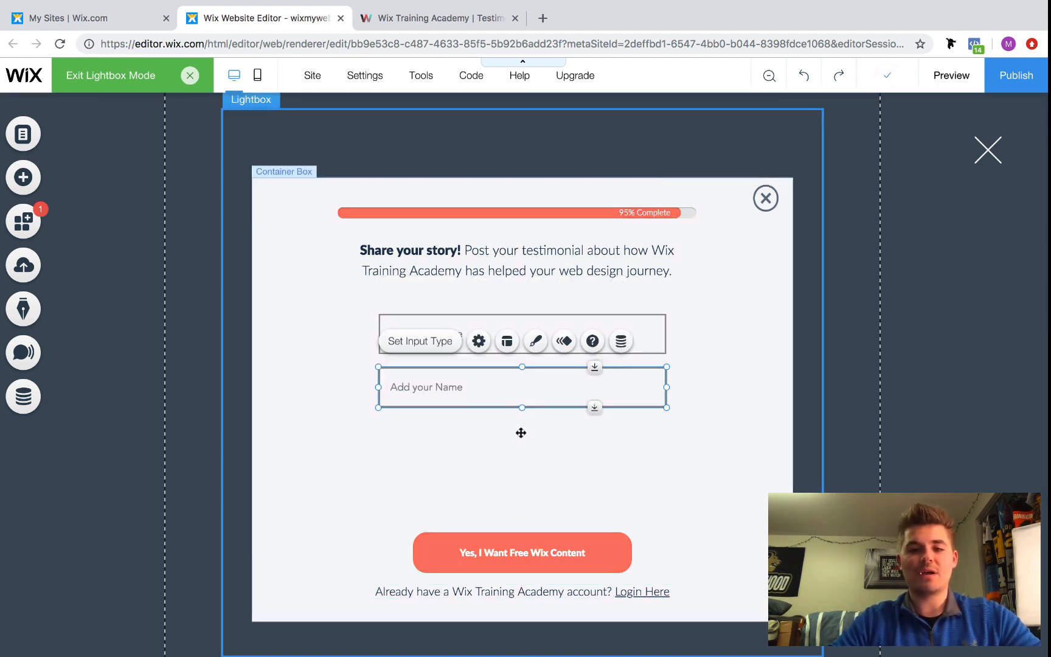
Add the outlined "Select File +" upload button, centered below the second name input
{"action": "left_click", "coordinate": [24, 178]}
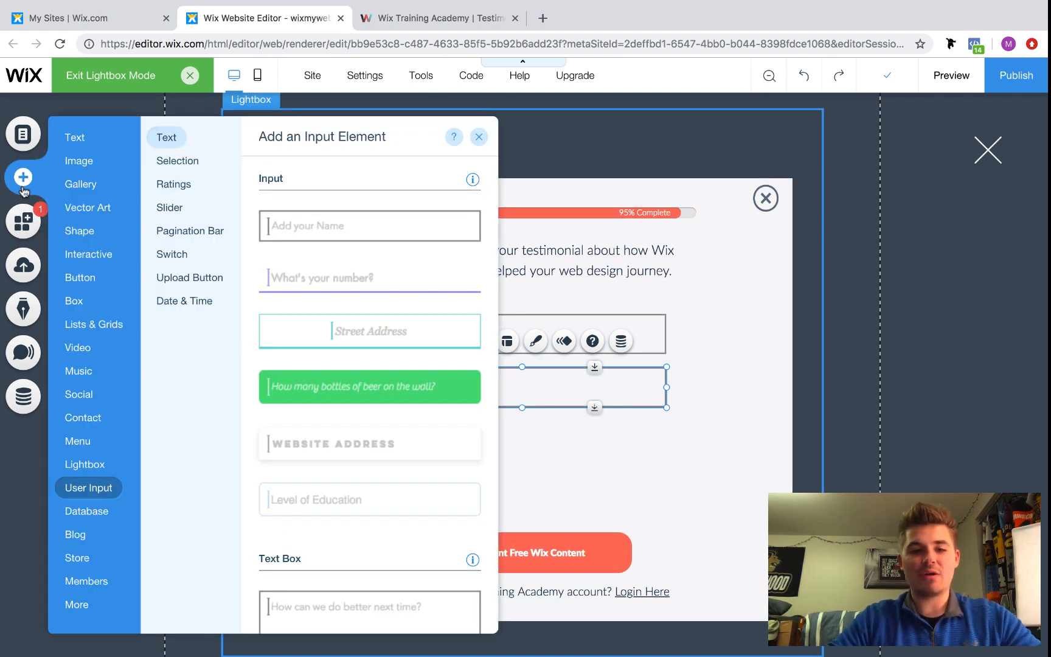
{"action": "left_click", "coordinate": [193, 276]}
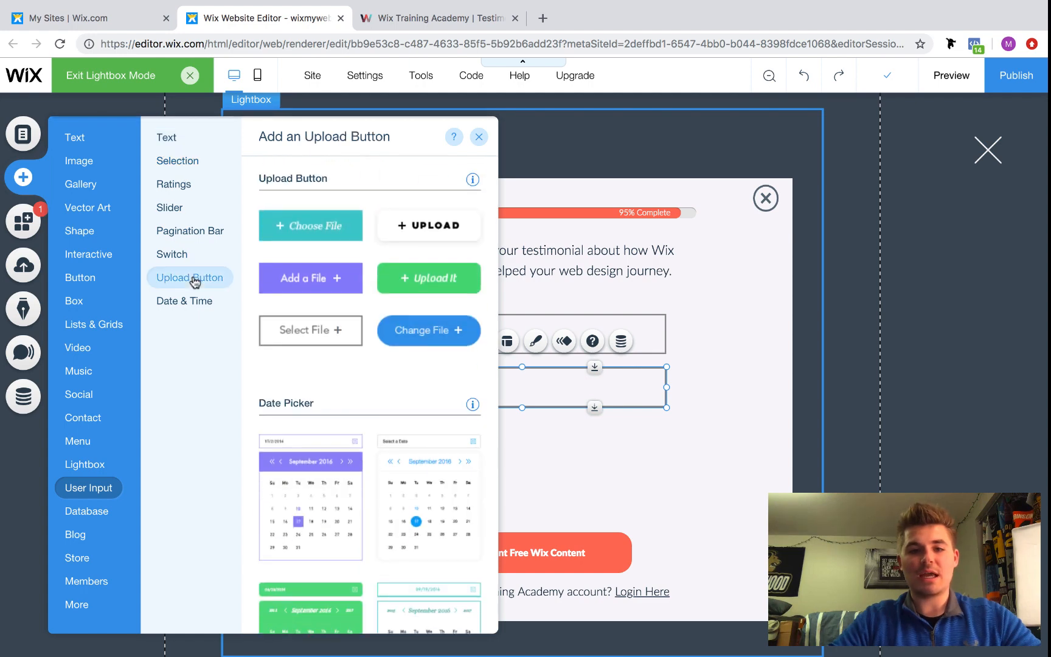
{"action": "left_click_drag", "start_coordinate": [323, 336], "coordinate": [527, 439]}
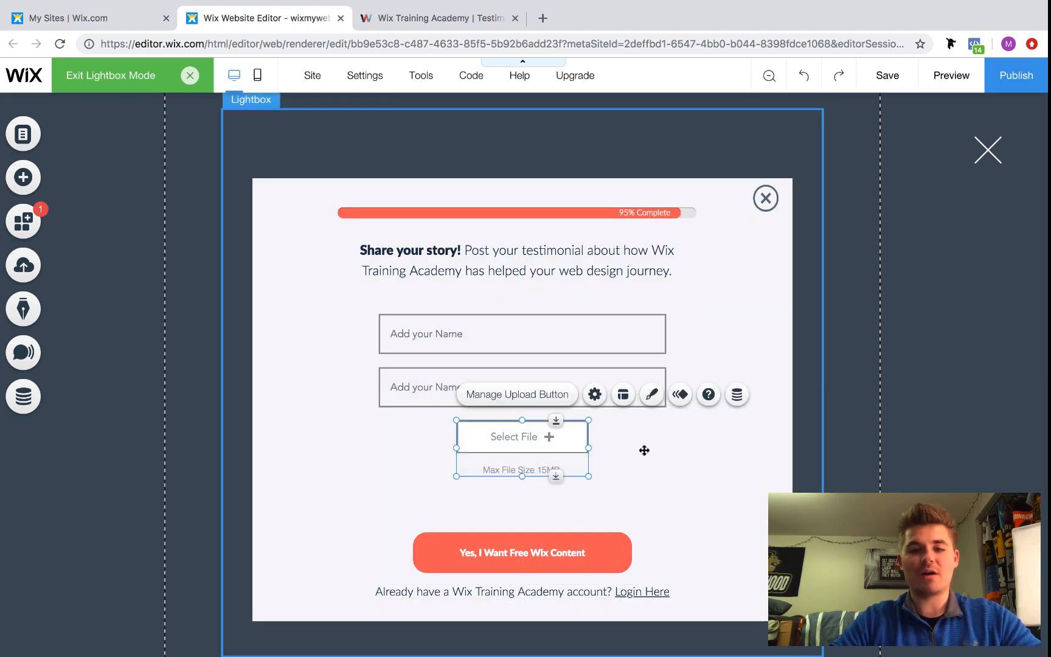
Extend the container box downward and move it with its contents up within the lightbox
{"action": "left_click", "coordinate": [730, 601]}
{"action": "left_click_drag", "start_coordinate": [591, 631], "coordinate": [591, 656]}
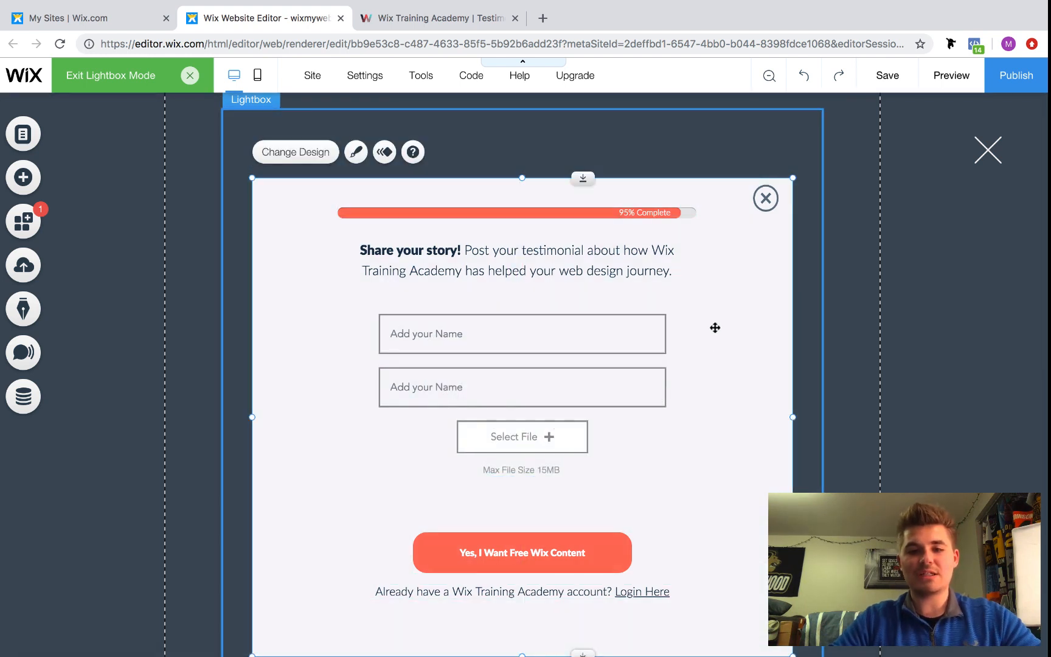
{"action": "left_click_drag", "start_coordinate": [738, 257], "coordinate": [737, 217]}
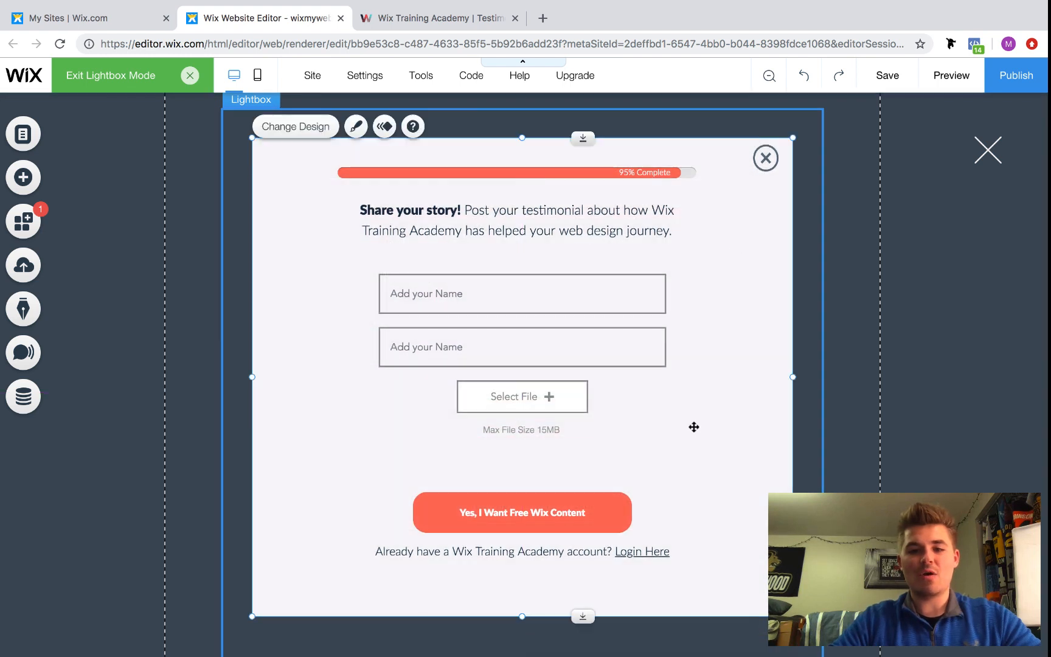
{"action": "left_click_drag", "start_coordinate": [572, 623], "coordinate": [572, 645]}
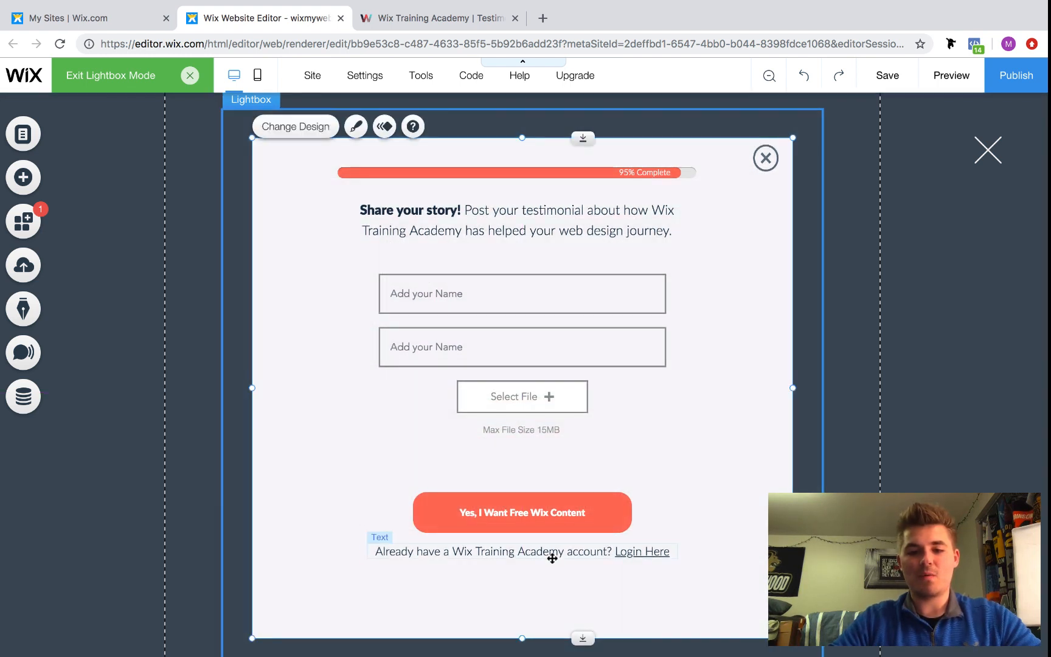
Move the login line and orange button down toward the container's lower edge, leaving space beneath the upload button
{"action": "left_click_drag", "start_coordinate": [549, 554], "coordinate": [552, 615]}
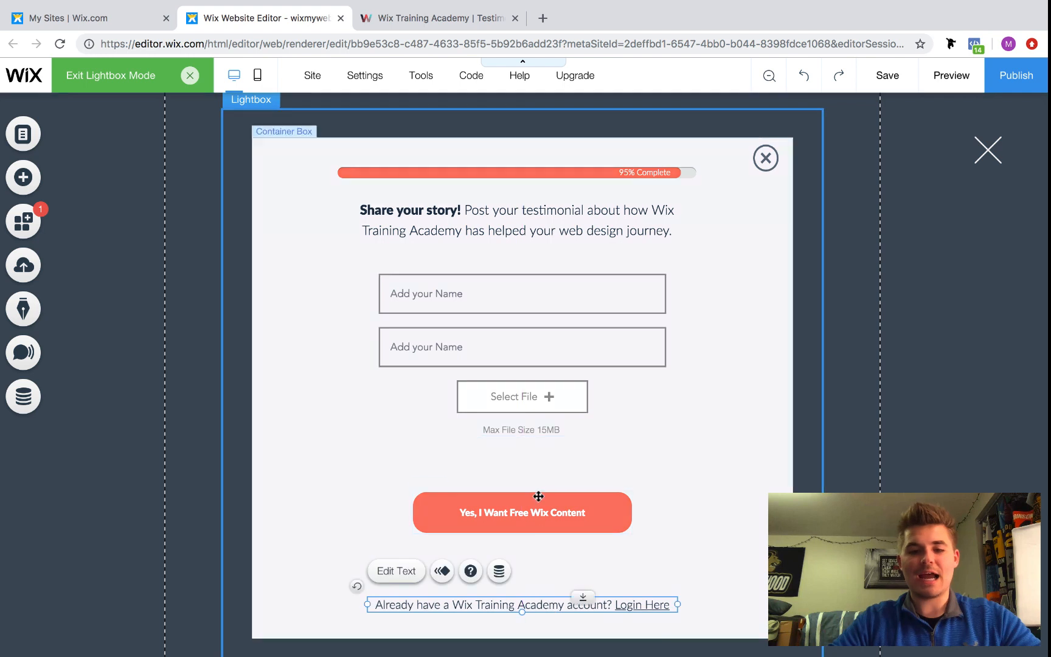
{"action": "left_click_drag", "start_coordinate": [538, 497], "coordinate": [540, 553]}
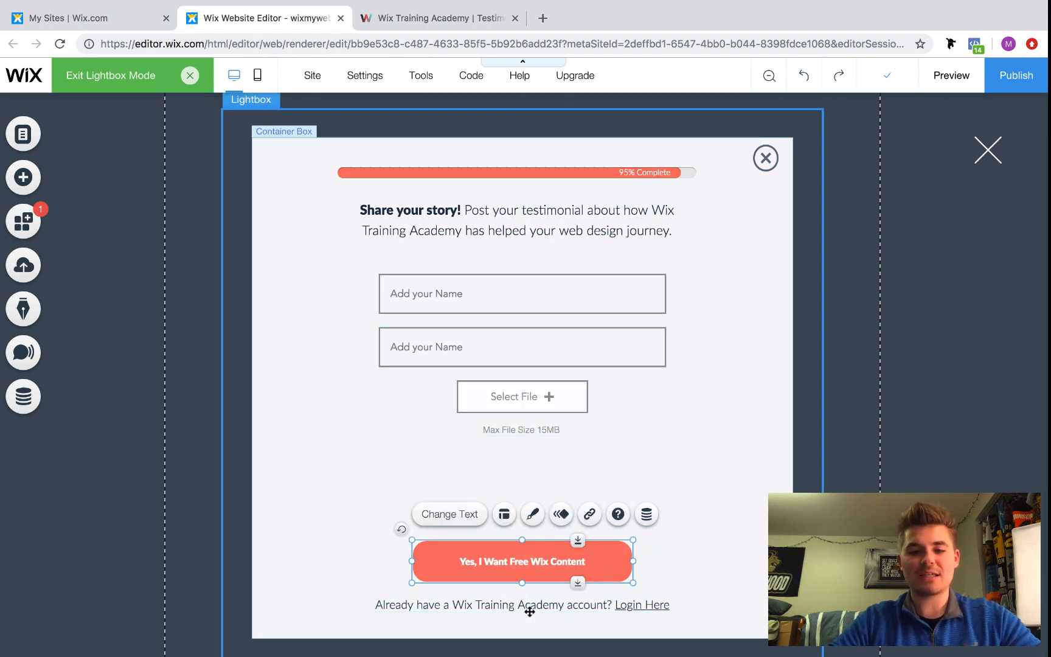
{"action": "left_click", "coordinate": [531, 606]}
{"action": "left_click_drag", "start_coordinate": [533, 616], "coordinate": [532, 625]}
{"action": "left_click_drag", "start_coordinate": [533, 561], "coordinate": [533, 572]}
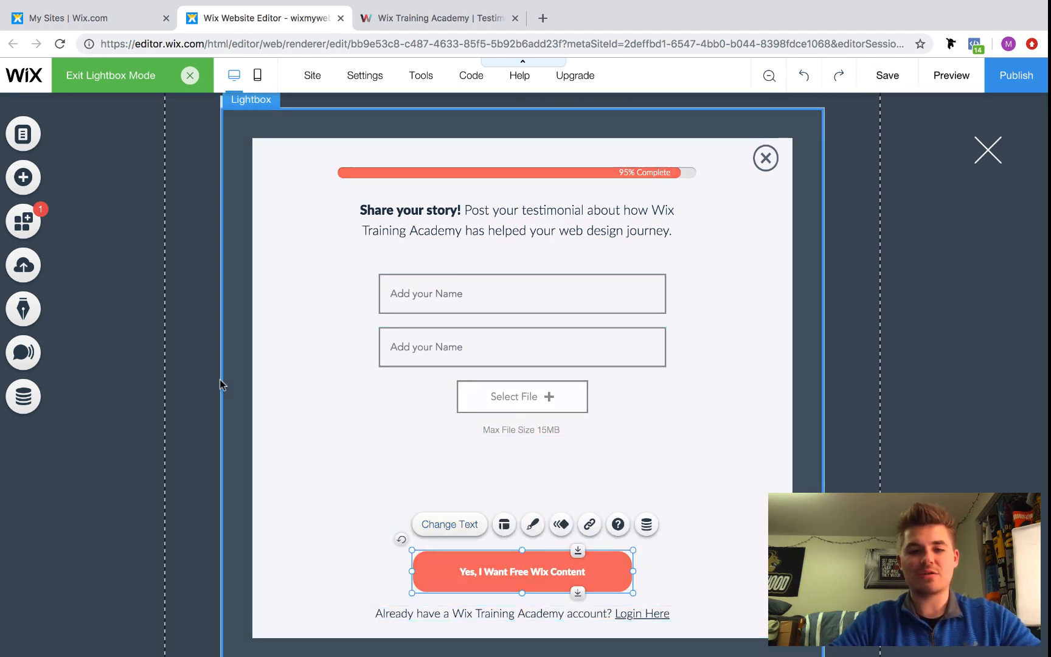
Add the "How can we do better next time?" text box below the upload button and widen it to 394 px
{"action": "left_click", "coordinate": [21, 179]}
{"action": "left_click", "coordinate": [78, 371]}
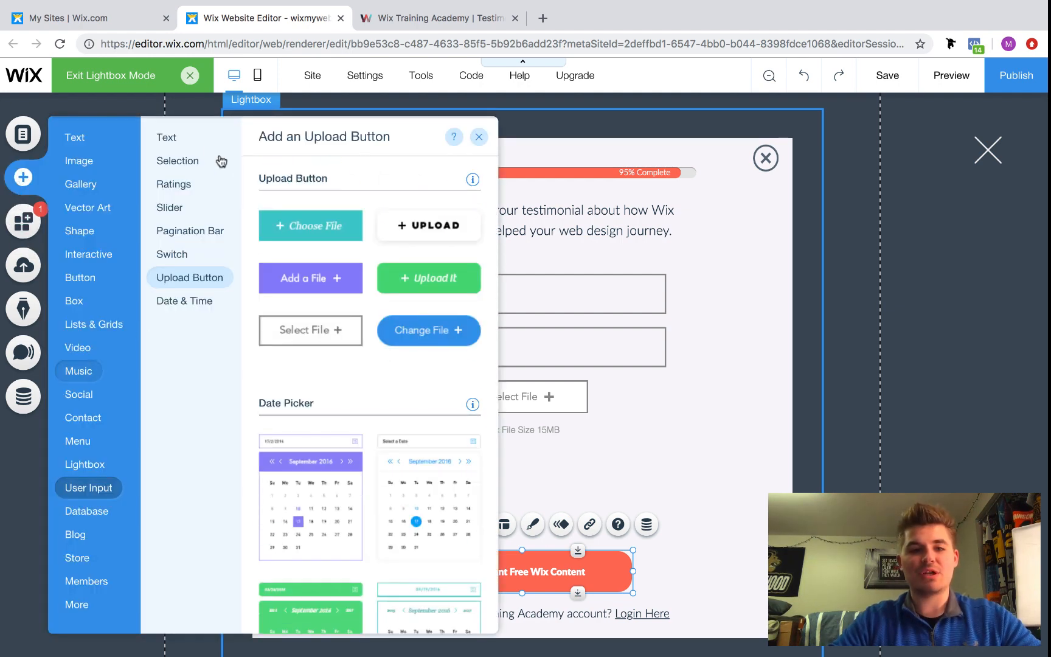
{"action": "left_click", "coordinate": [92, 487]}
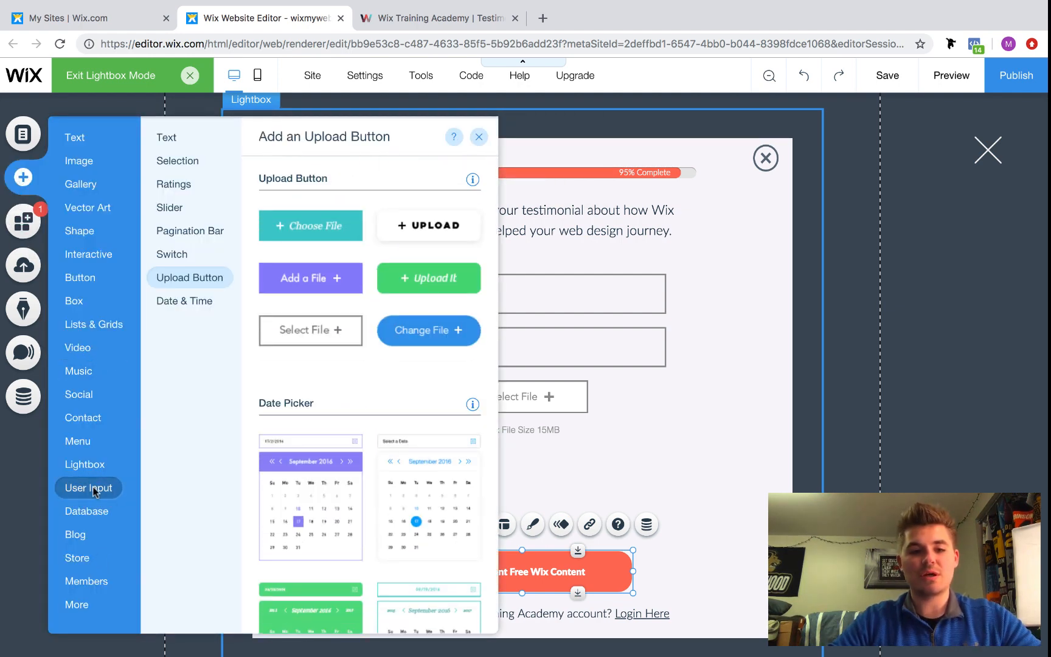
{"action": "left_click", "coordinate": [173, 146]}
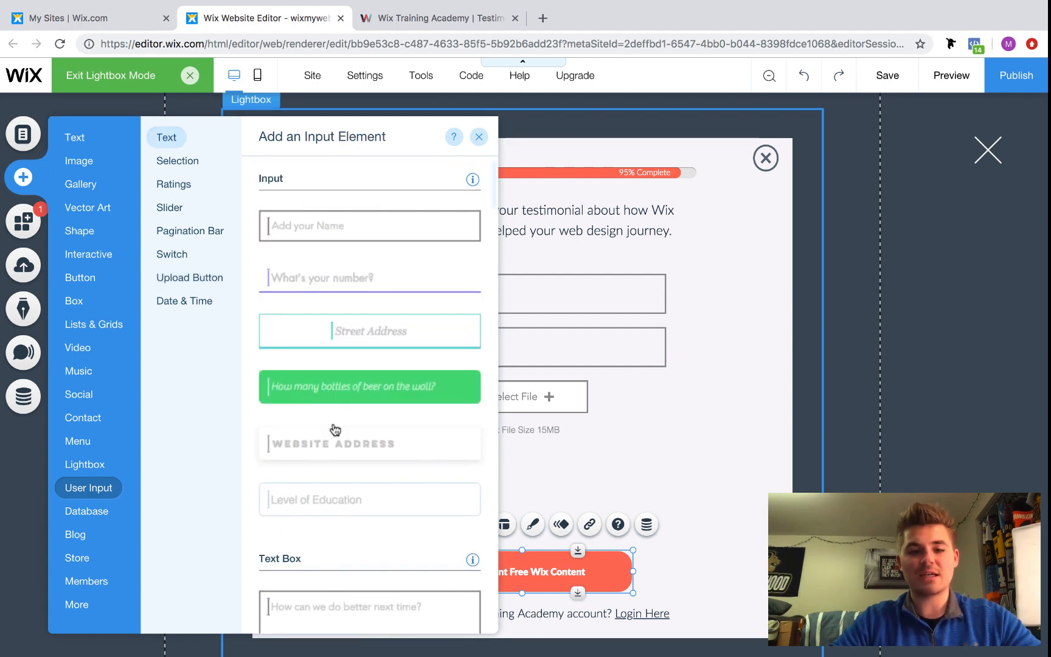
{"action": "scroll", "coordinate": [334, 429], "scroll_direction": "down", "scroll_amount": 3}
{"action": "left_click", "coordinate": [344, 460]}
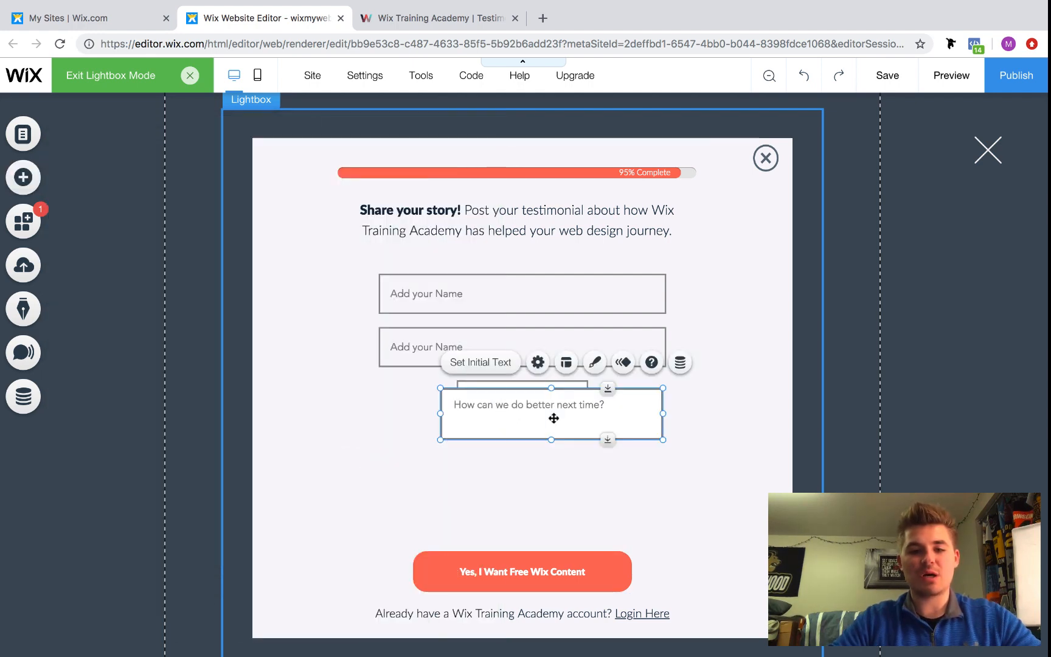
{"action": "left_click_drag", "start_coordinate": [552, 418], "coordinate": [492, 476]}
{"action": "left_click_drag", "start_coordinate": [600, 467], "coordinate": [668, 474]}
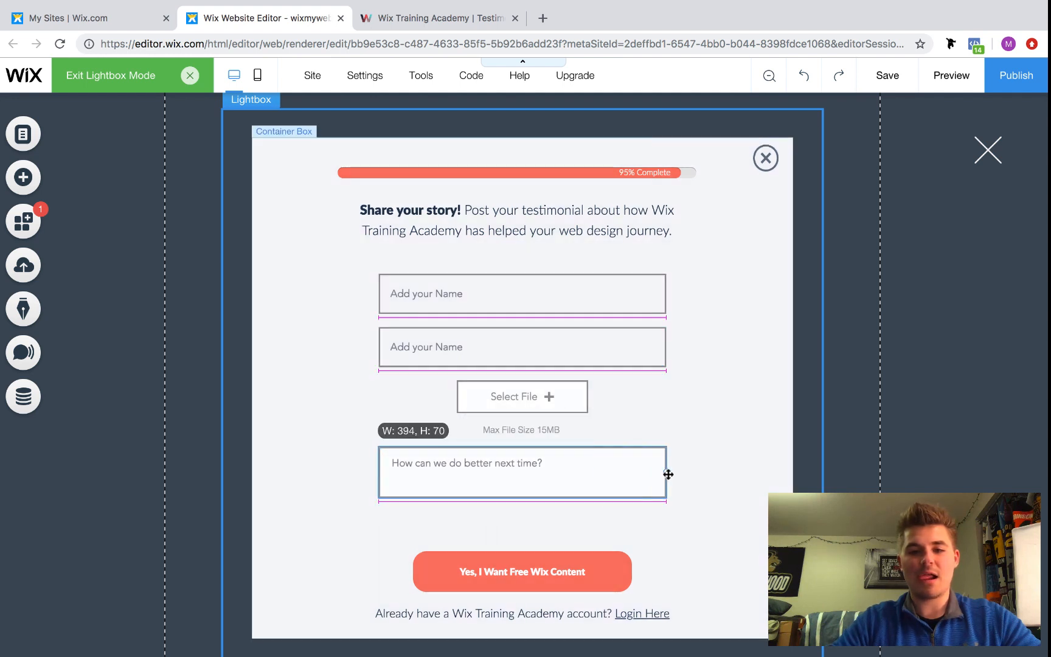
Make the text box taller and shift the orange button, login line and container edge down to fit it
{"action": "mouse_move", "coordinate": [542, 498]}
{"action": "left_mouse_down"}
{"action": "mouse_move", "coordinate": [545, 524]}
{"action": "mouse_move", "coordinate": [549, 505]}
{"action": "left_mouse_up"}
{"action": "left_click_drag", "start_coordinate": [595, 534], "coordinate": [597, 552]}
{"action": "left_click", "coordinate": [596, 557]}
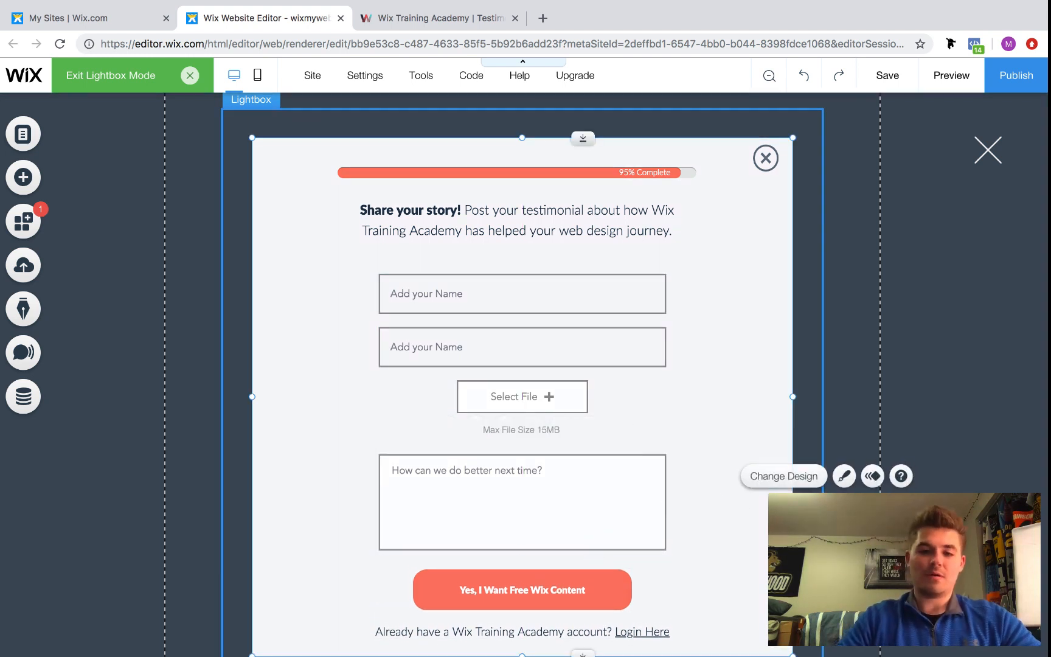
Set the first name input's regular background to its pale mint fill at 100% opacity
{"action": "left_click", "coordinate": [461, 283]}
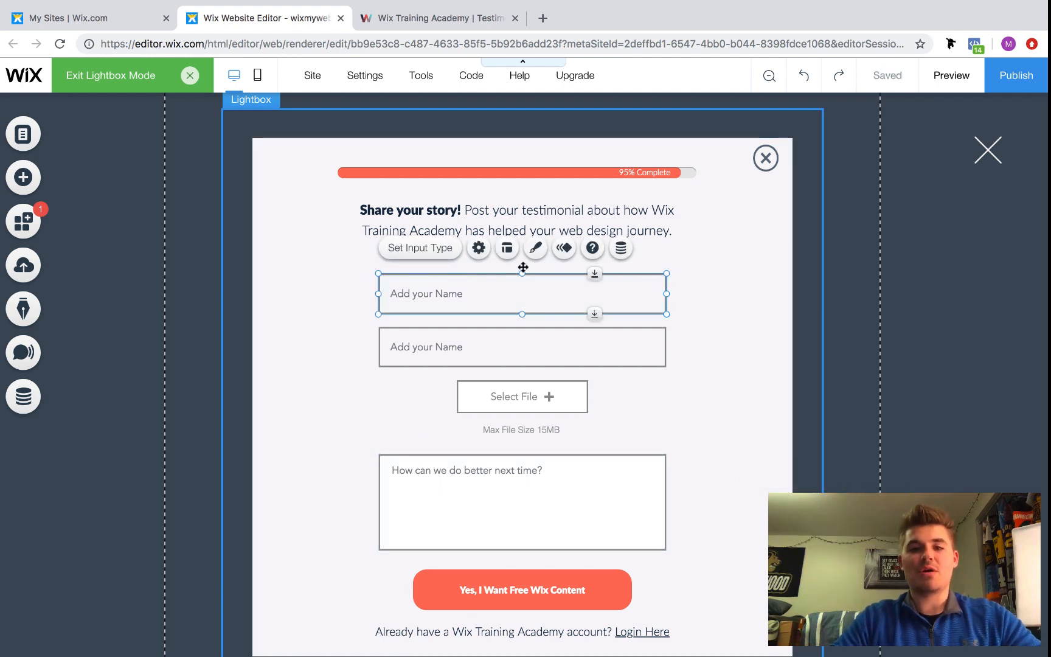
{"action": "left_click", "coordinate": [535, 248]}
{"action": "left_click", "coordinate": [766, 515]}
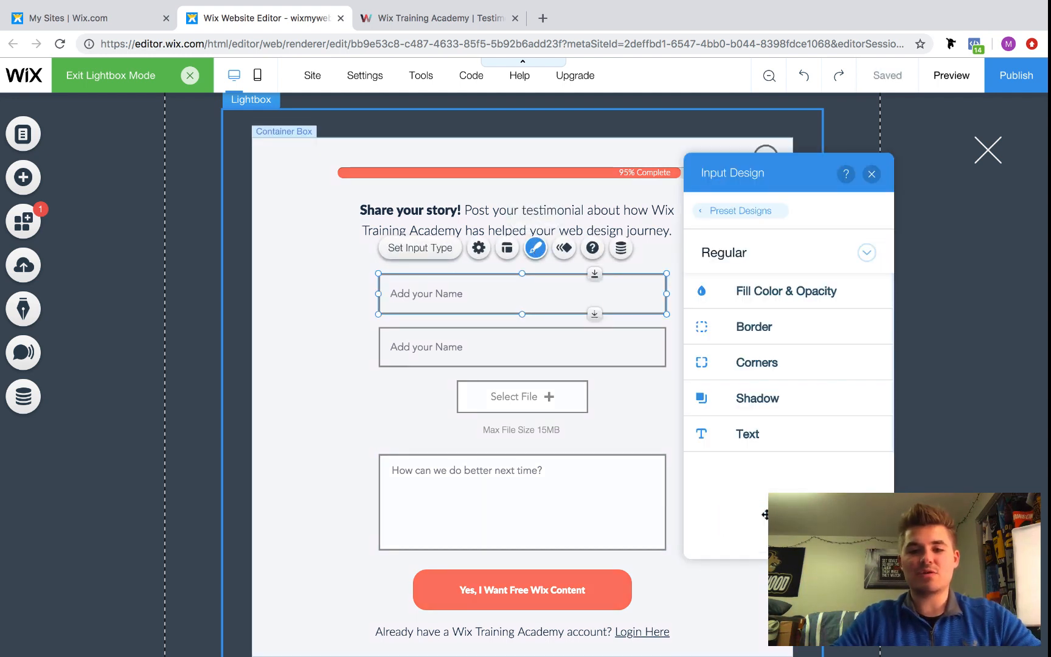
{"action": "left_click", "coordinate": [779, 290]}
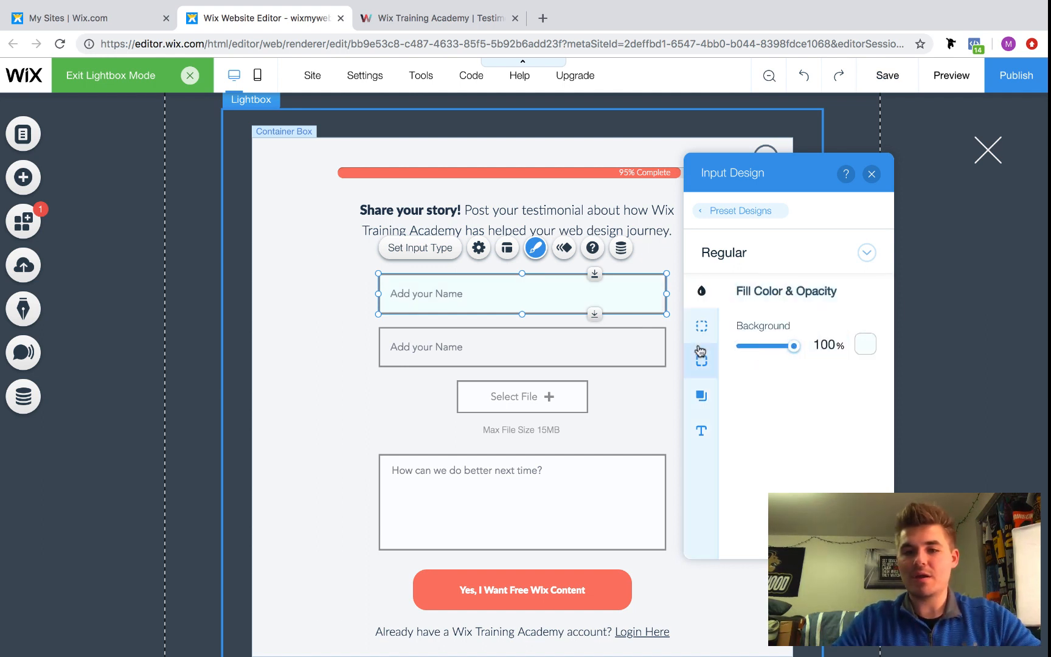
{"action": "left_click", "coordinate": [703, 432]}
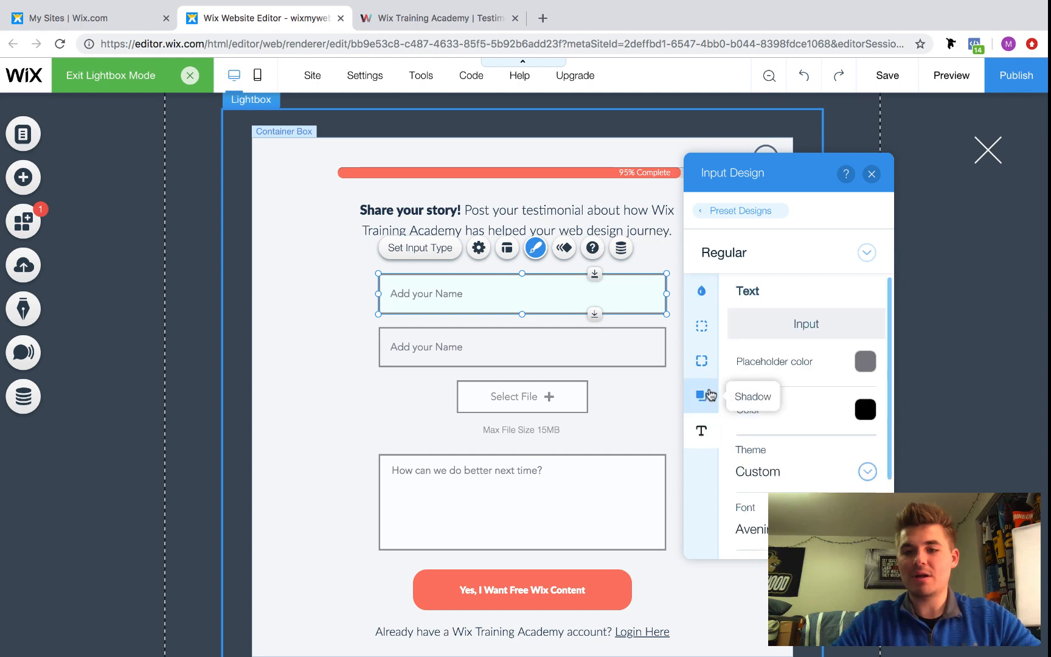
Change the first name input's regular border color to dark navy from My Colors
{"action": "left_click", "coordinate": [702, 326]}
{"action": "left_click", "coordinate": [864, 344]}
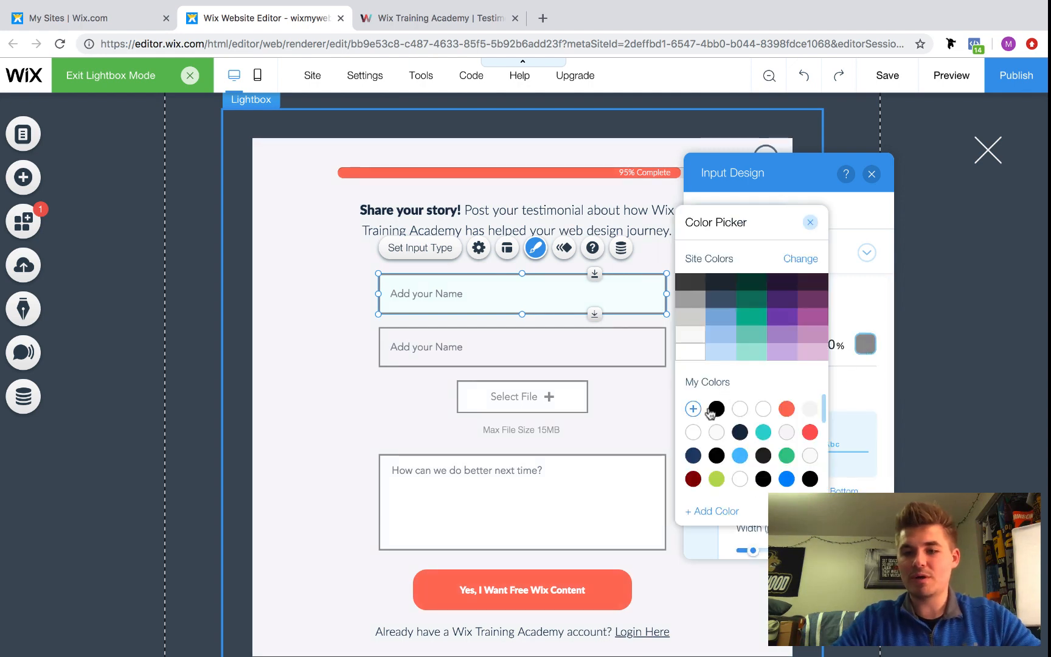
{"action": "left_click", "coordinate": [741, 432]}
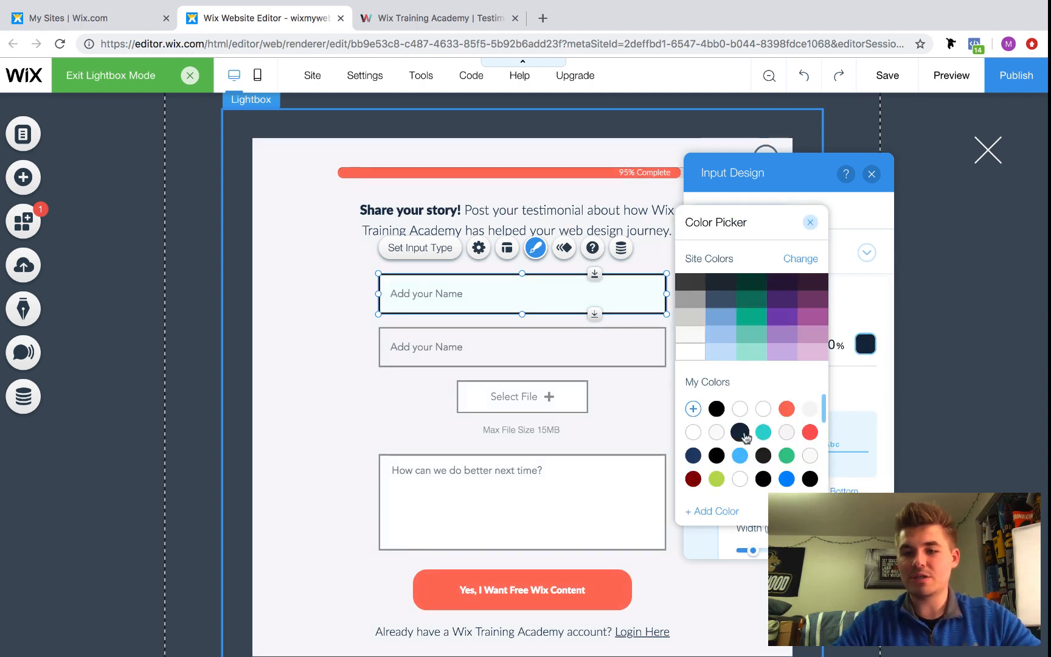
{"action": "left_click", "coordinate": [811, 223]}
Set the first name input's text font to Lato Light
{"action": "left_click", "coordinate": [706, 433]}
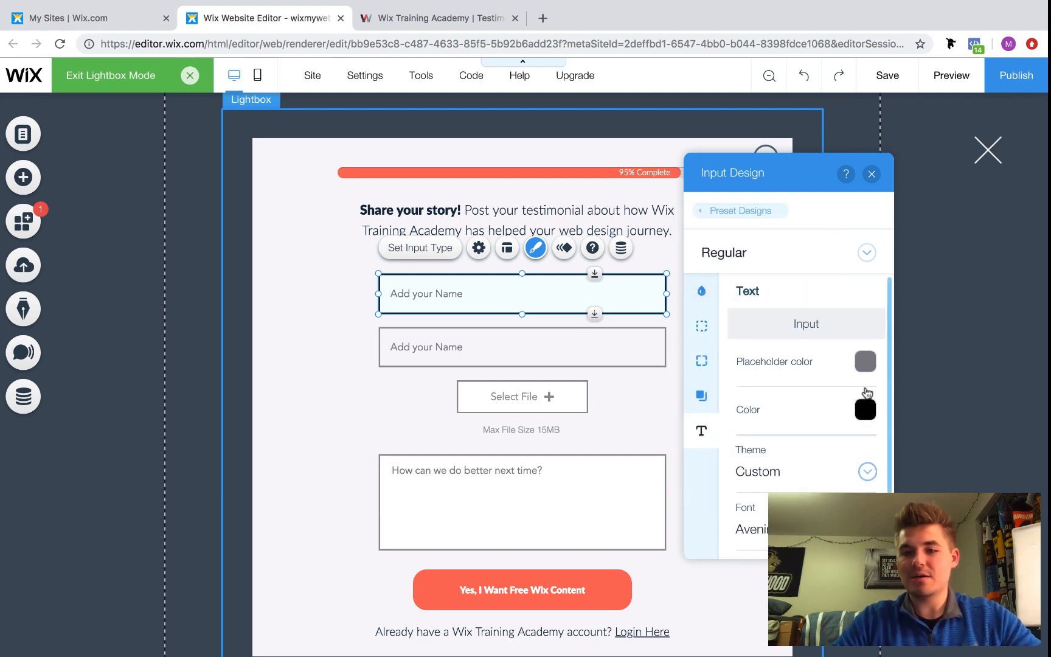
{"action": "left_click", "coordinate": [838, 528]}
{"action": "scroll", "coordinate": [838, 369], "scroll_direction": "up", "scroll_amount": 10}
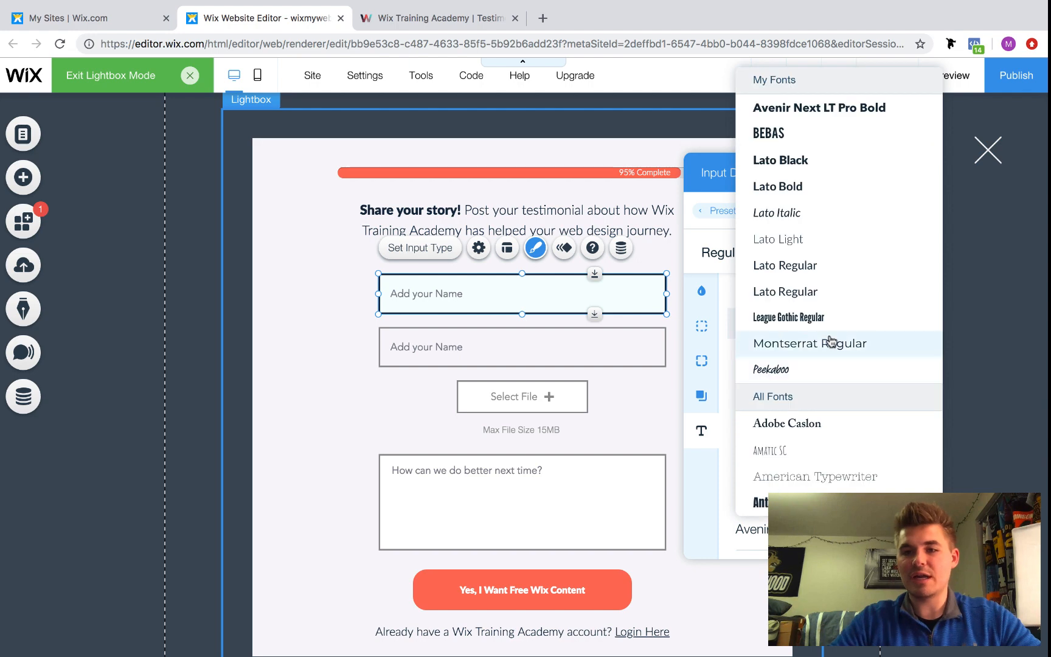
{"action": "left_click", "coordinate": [801, 246]}
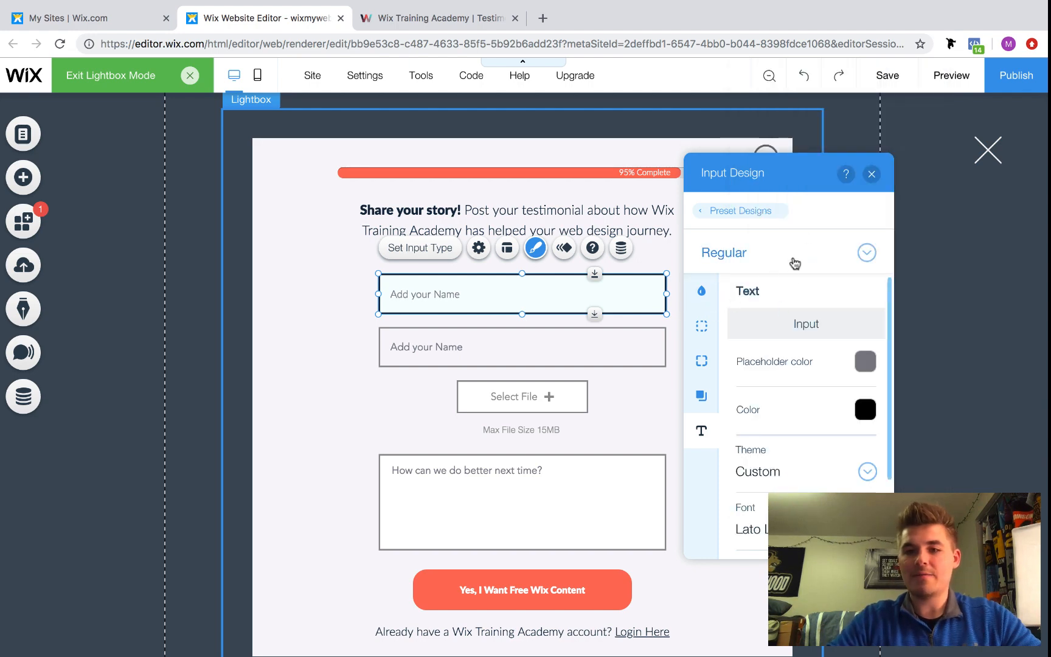
Review the first name input's Hover and Focus design states, checking their background fill settings
{"action": "left_click", "coordinate": [795, 263]}
{"action": "left_click", "coordinate": [789, 277]}
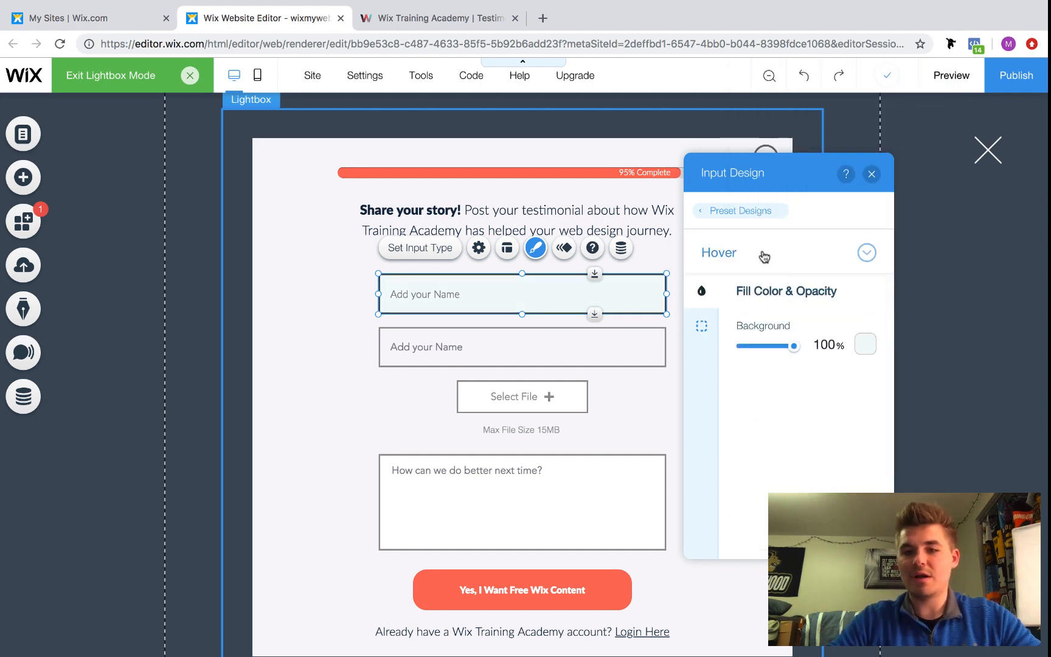
{"action": "left_click", "coordinate": [764, 257]}
{"action": "left_click", "coordinate": [749, 278]}
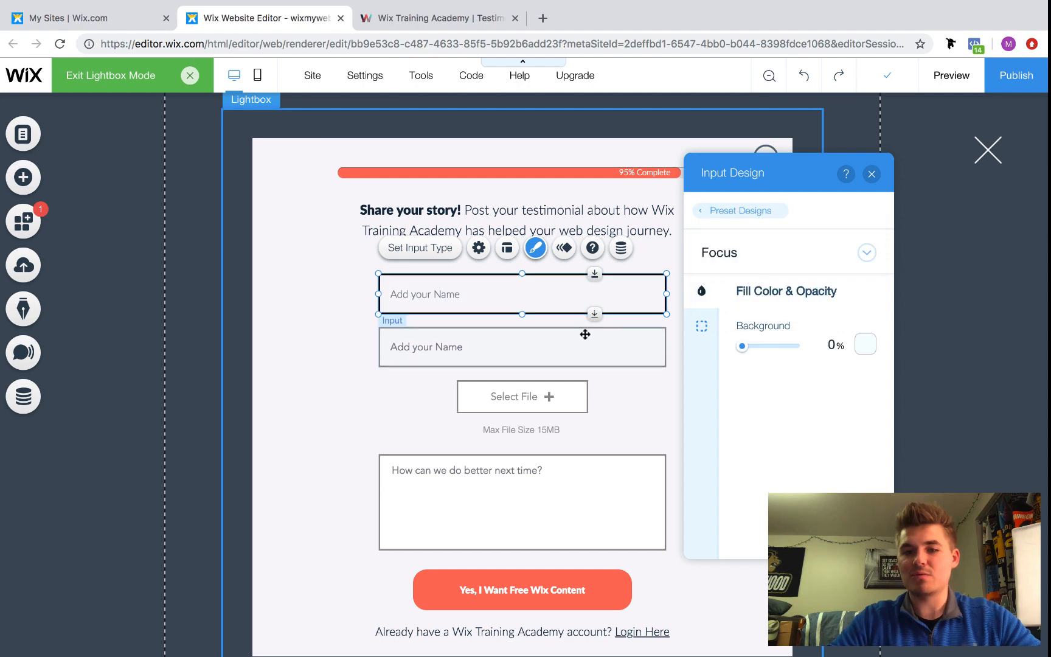
Delete the second, unstyled name input above the file upload button
{"action": "left_click", "coordinate": [598, 352]}
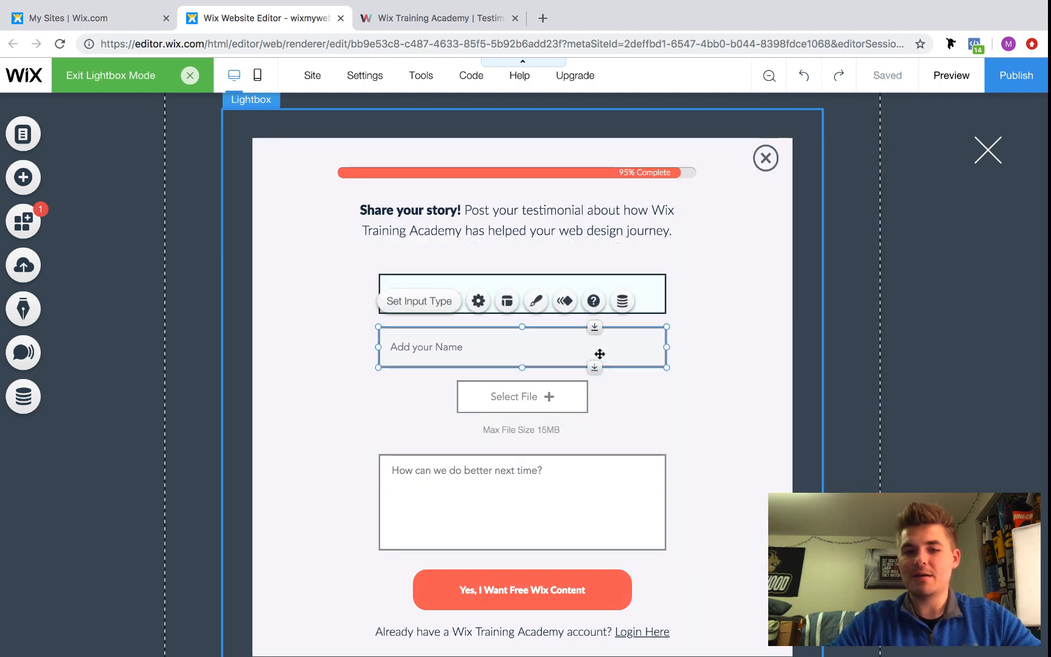
{"action": "left_click", "coordinate": [535, 300]}
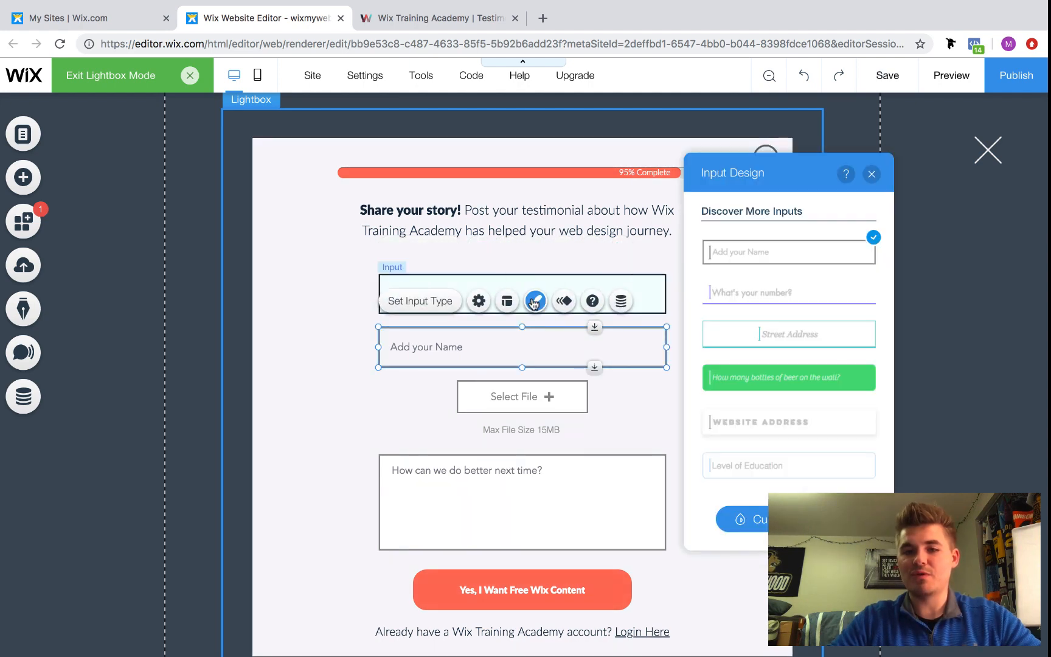
{"action": "left_click", "coordinate": [873, 174]}
{"action": "key", "text": "Delete"}
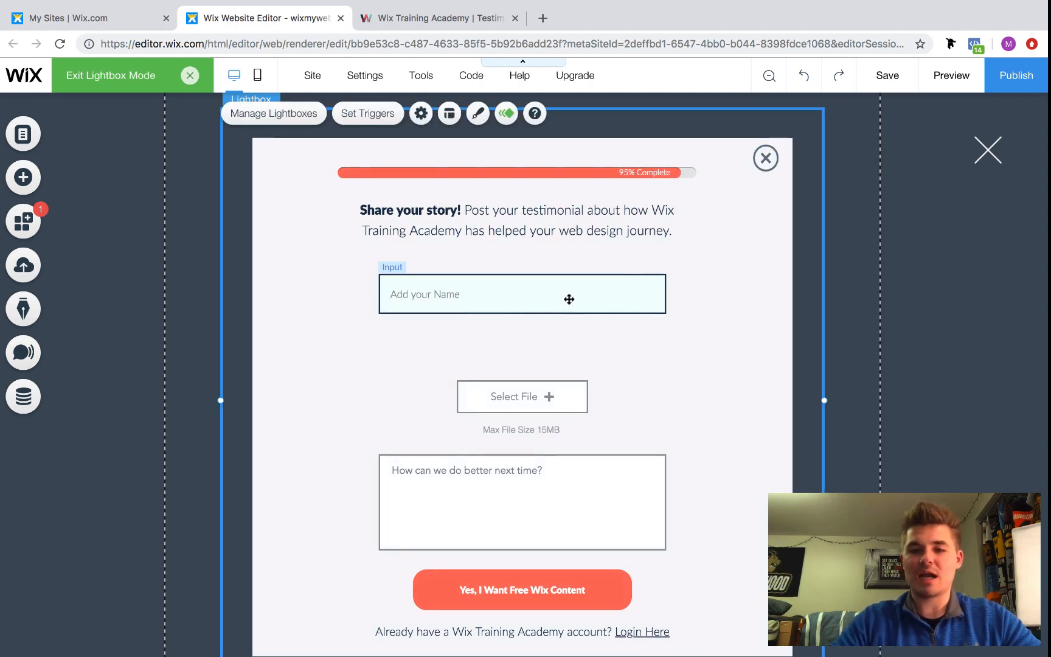
Duplicate the styled name input, place the copy centered directly below it, and nudge the upload button slightly down
{"action": "left_click", "coordinate": [568, 298]}
{"action": "key", "text": "ctrl+d"}
{"action": "left_click_drag", "start_coordinate": [561, 307], "coordinate": [545, 347]}
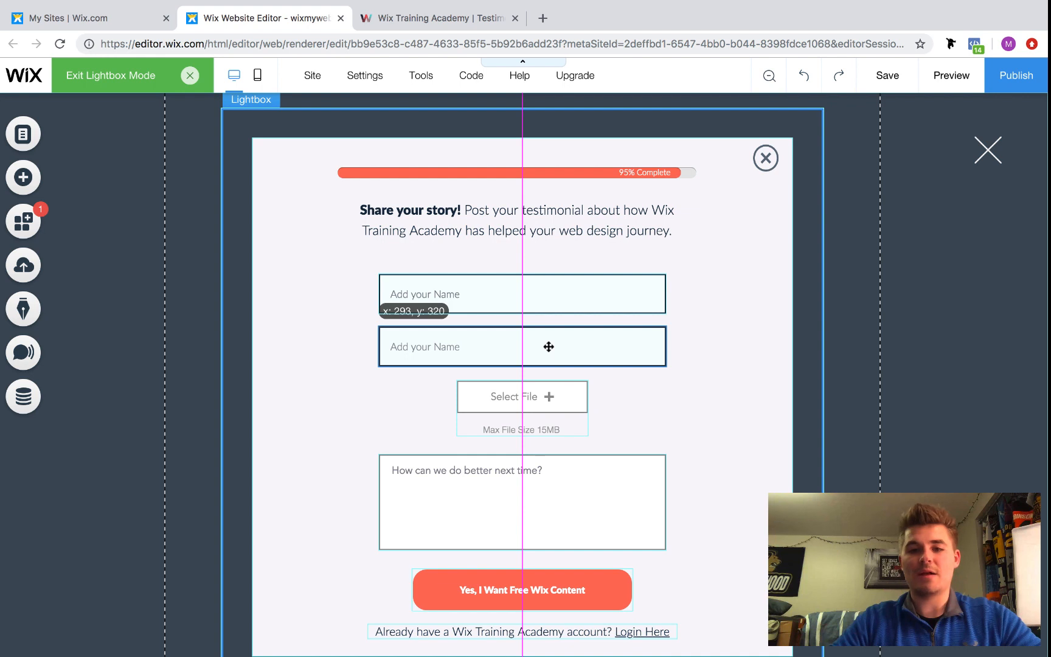
{"action": "left_click_drag", "start_coordinate": [548, 347], "coordinate": [548, 347]}
{"action": "left_click_drag", "start_coordinate": [521, 405], "coordinate": [522, 412]}
{"action": "left_click", "coordinate": [551, 467]}
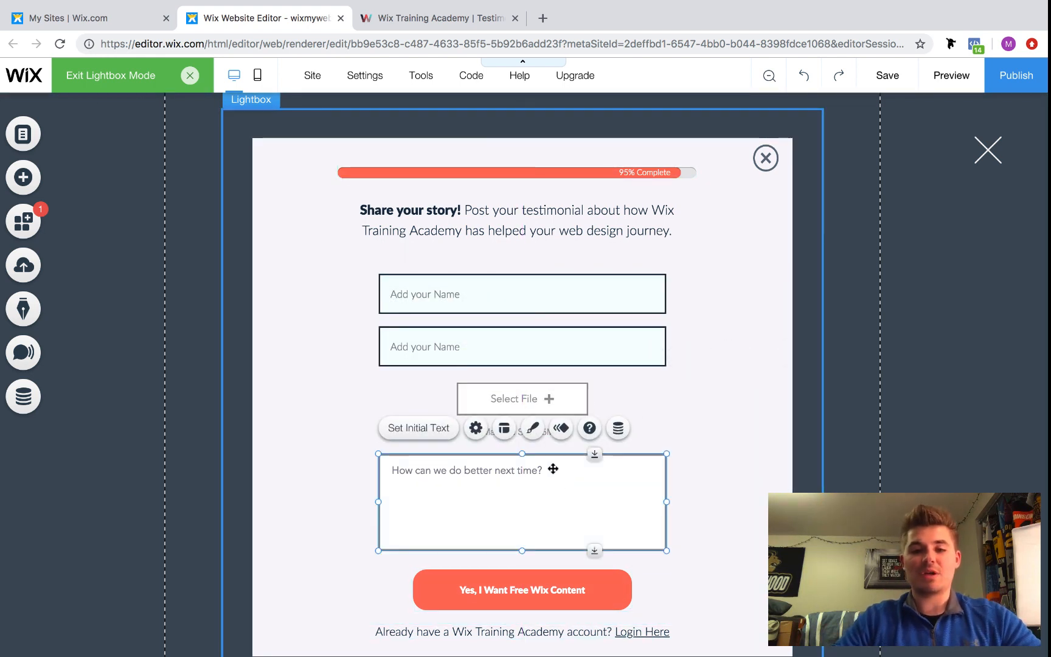
Customize the Select File upload button's design by setting its regular border color to the saved dark navy
{"action": "left_click", "coordinate": [564, 393]}
{"action": "left_click", "coordinate": [652, 358]}
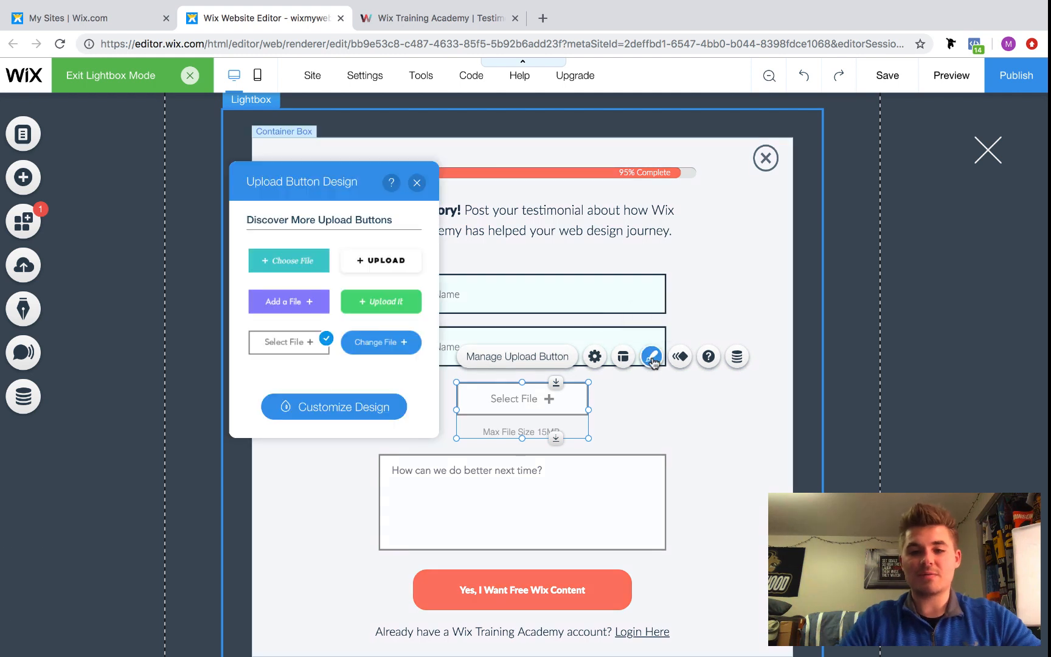
{"action": "left_click", "coordinate": [328, 414]}
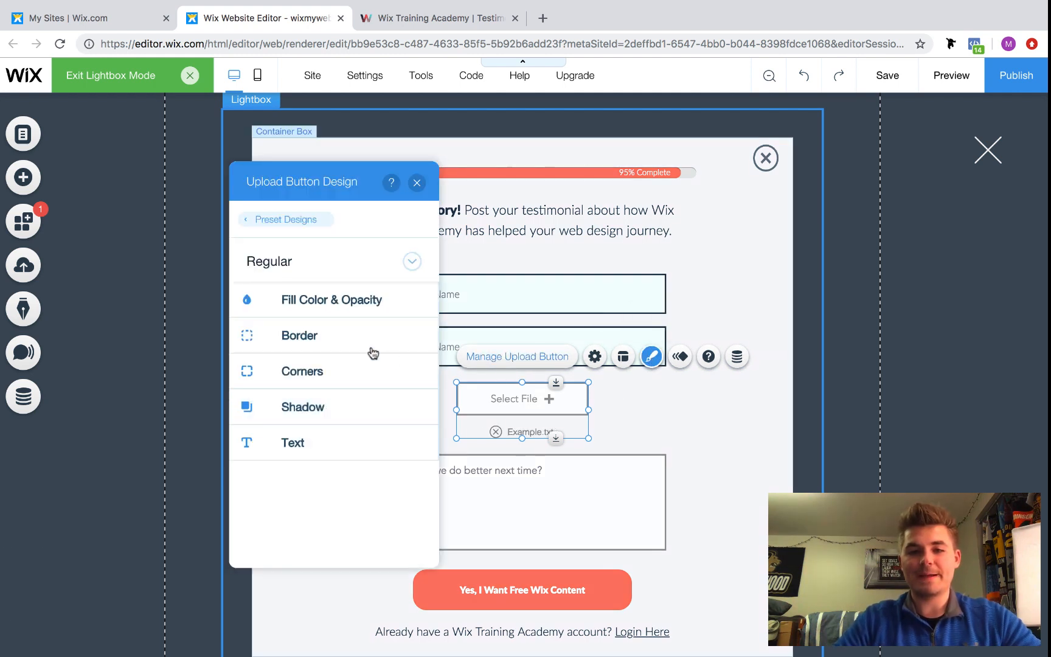
{"action": "left_click", "coordinate": [343, 341]}
{"action": "left_click", "coordinate": [411, 353]}
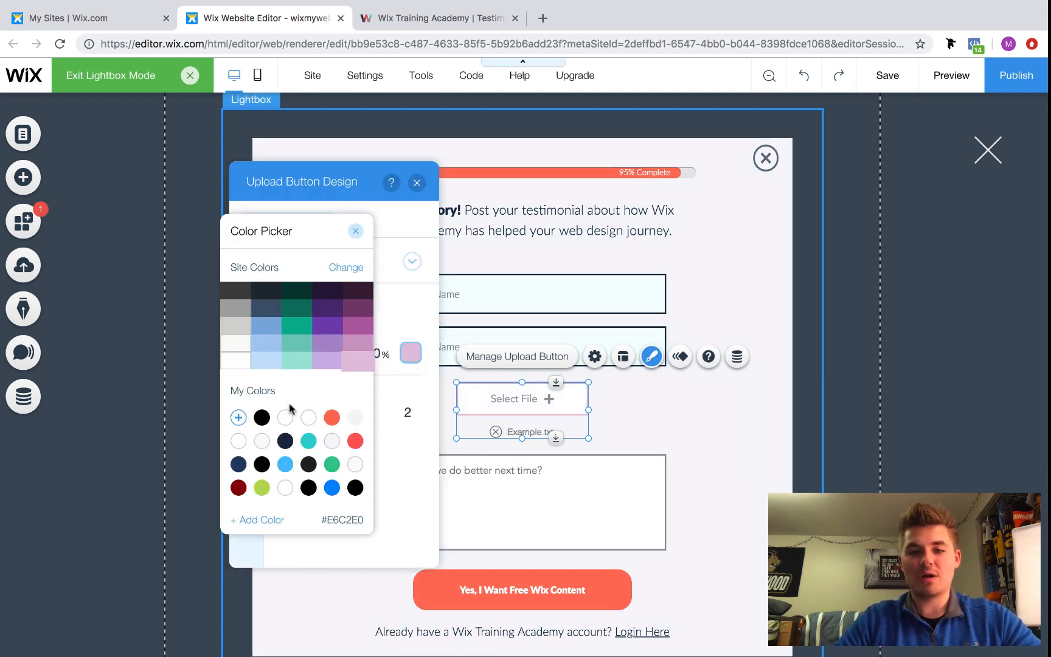
{"action": "left_click", "coordinate": [356, 231]}
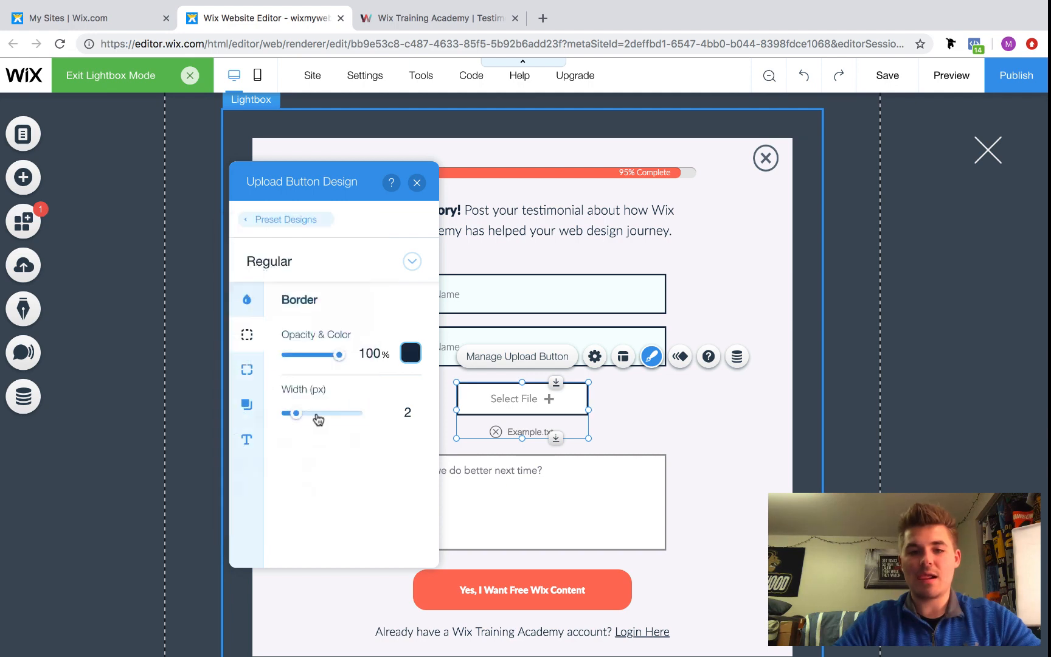
Set the upload button's text color to the saved dark navy #162A41
{"action": "left_click", "coordinate": [244, 436]}
{"action": "left_click", "coordinate": [403, 377]}
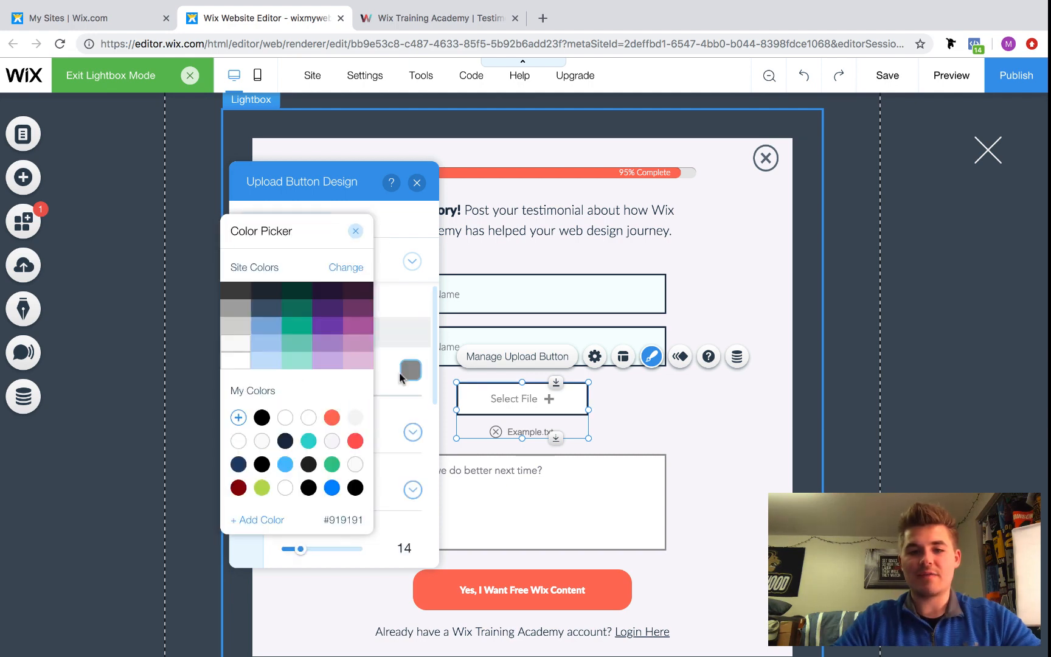
{"action": "left_click", "coordinate": [285, 441]}
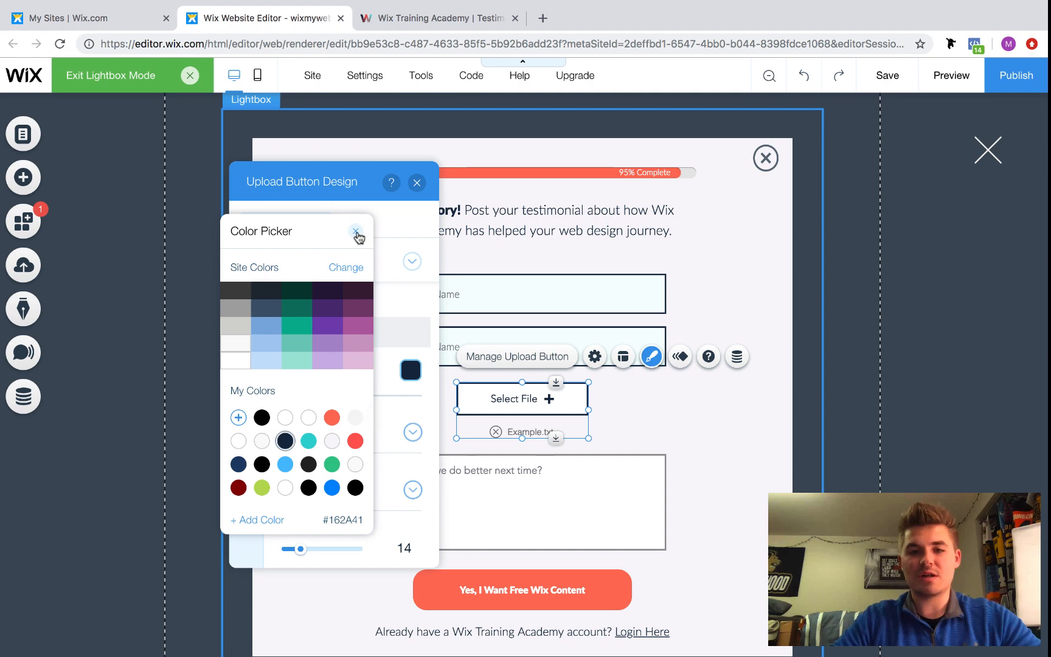
{"action": "left_click", "coordinate": [355, 231]}
Set the upload button's text font to Lato Light and close its design settings
{"action": "left_click", "coordinate": [326, 482]}
{"action": "scroll", "coordinate": [313, 596], "scroll_direction": "up", "scroll_amount": 5}
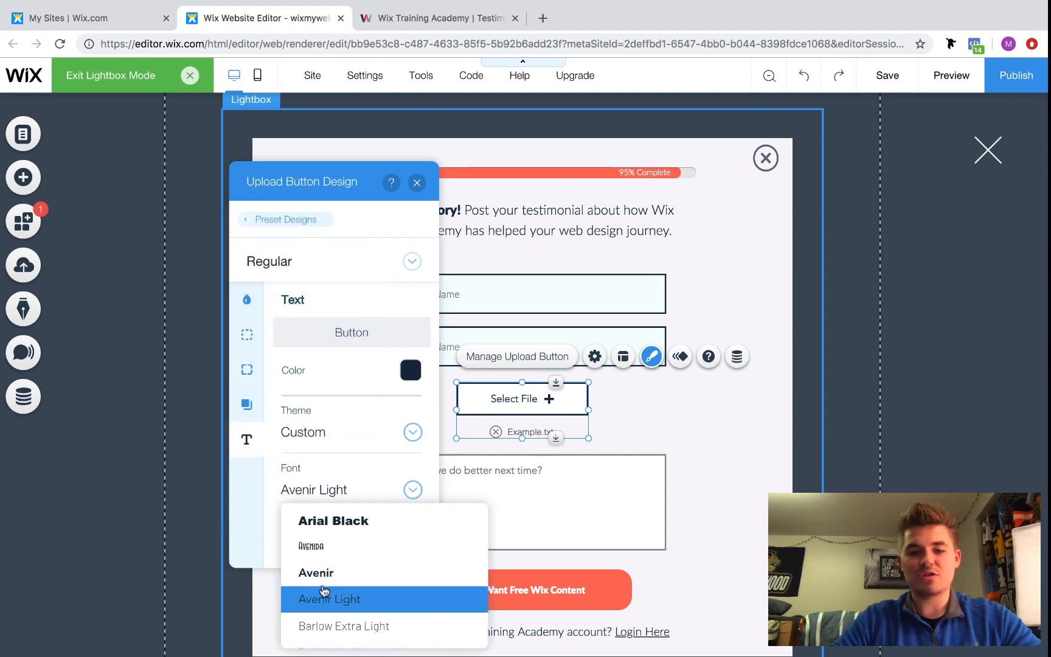
{"action": "scroll", "coordinate": [336, 639], "scroll_direction": "down", "scroll_amount": 2}
{"action": "left_click", "coordinate": [335, 620]}
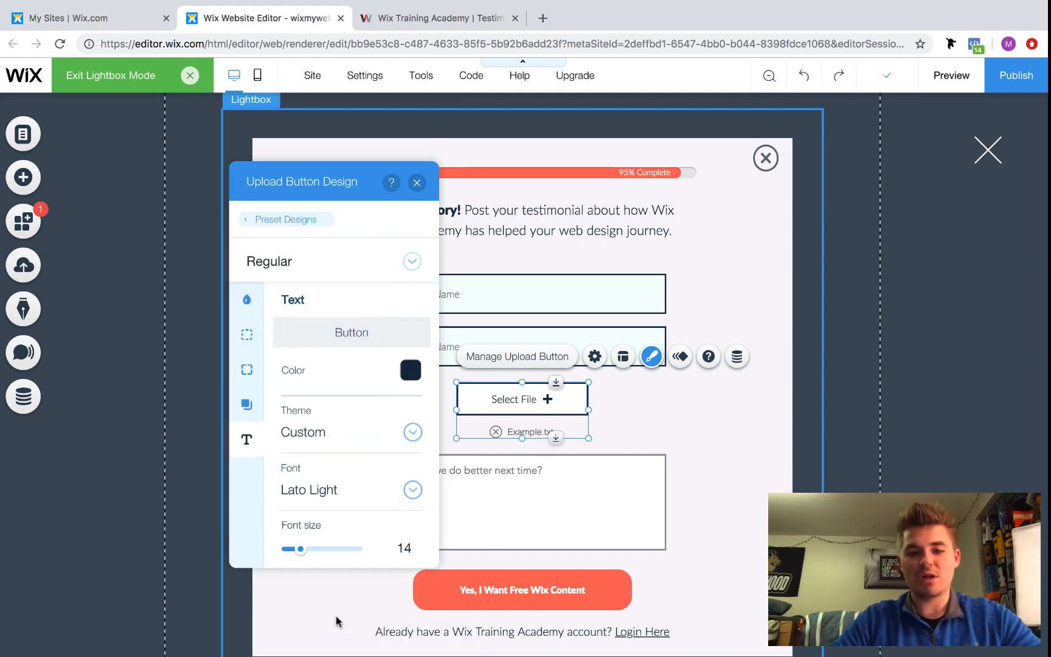
{"action": "left_click", "coordinate": [417, 183]}
Customize the multi-line text box's design by setting its regular border color to the saved dark navy
{"action": "left_click", "coordinate": [572, 518]}
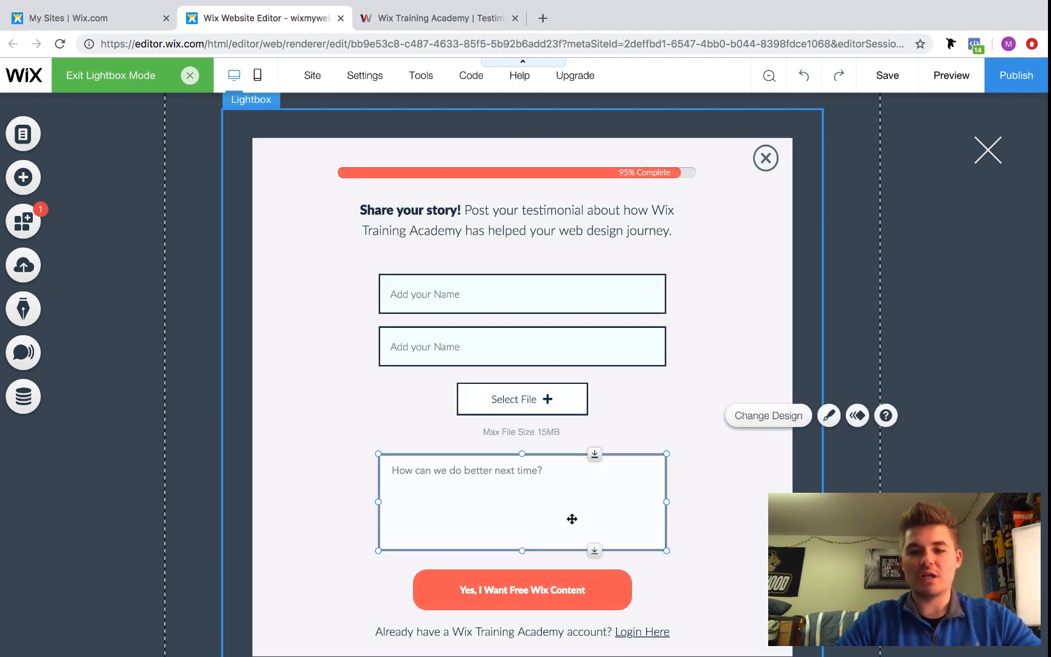
{"action": "left_click", "coordinate": [532, 427]}
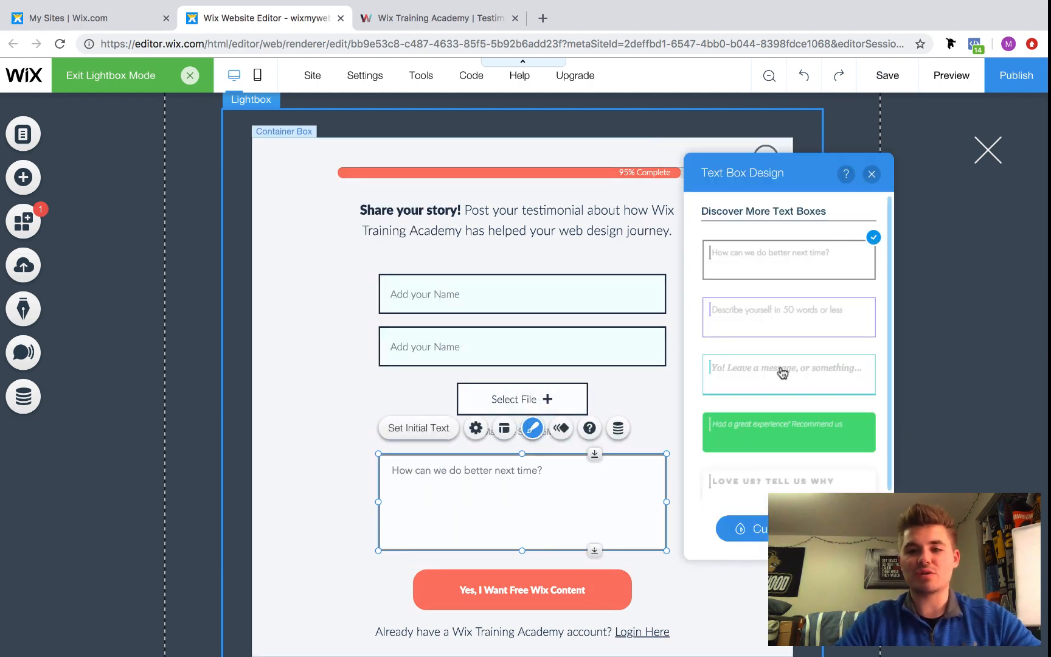
{"action": "left_click", "coordinate": [746, 529]}
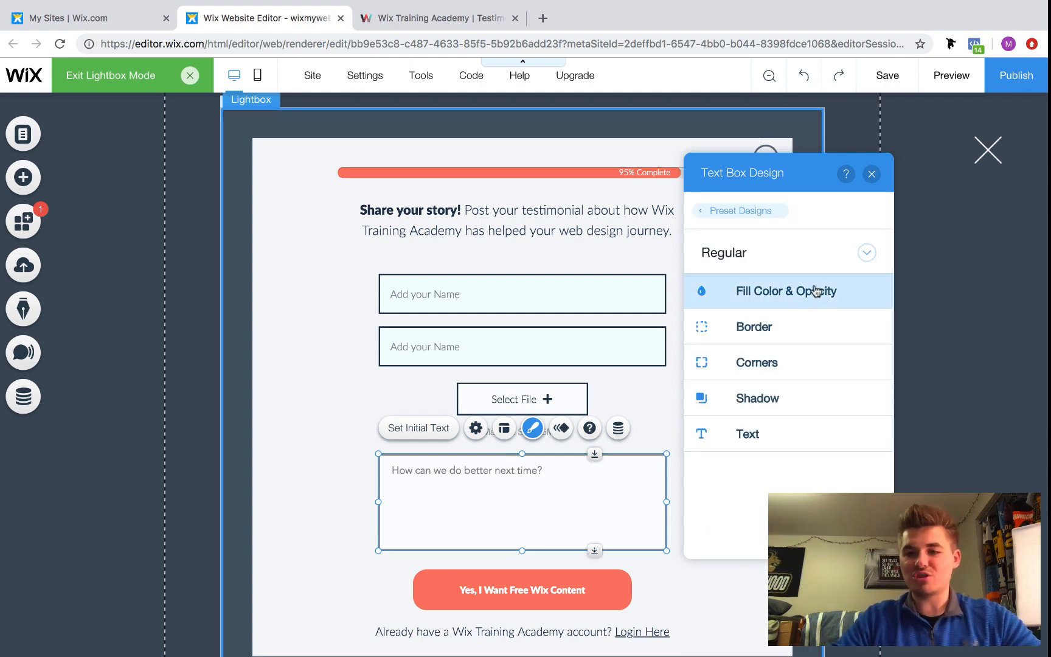
{"action": "left_click", "coordinate": [816, 290]}
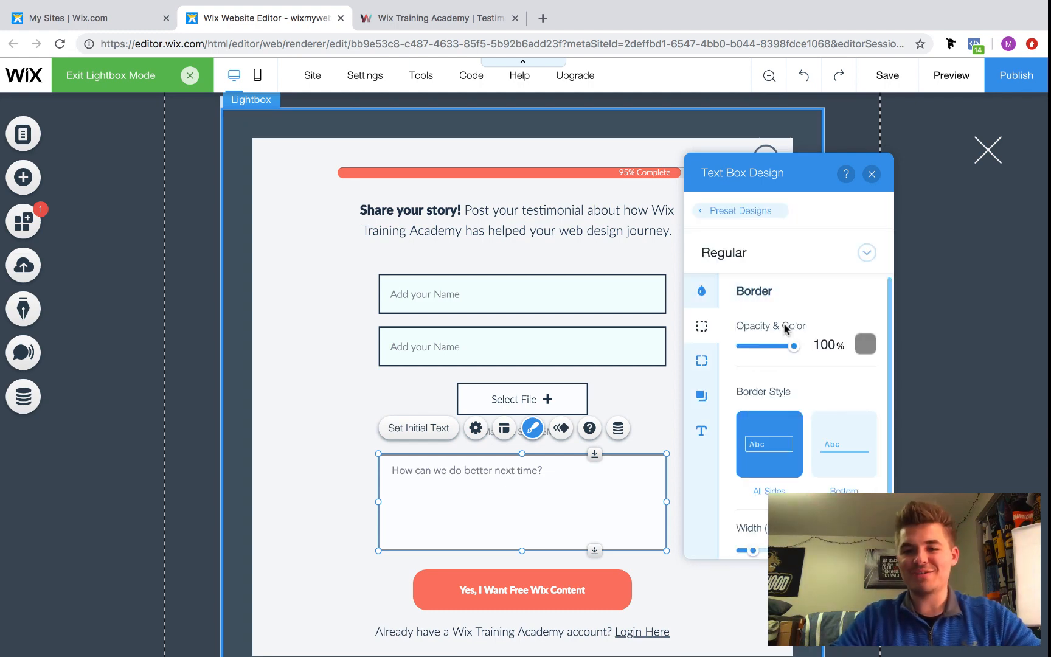
{"action": "left_click", "coordinate": [861, 348]}
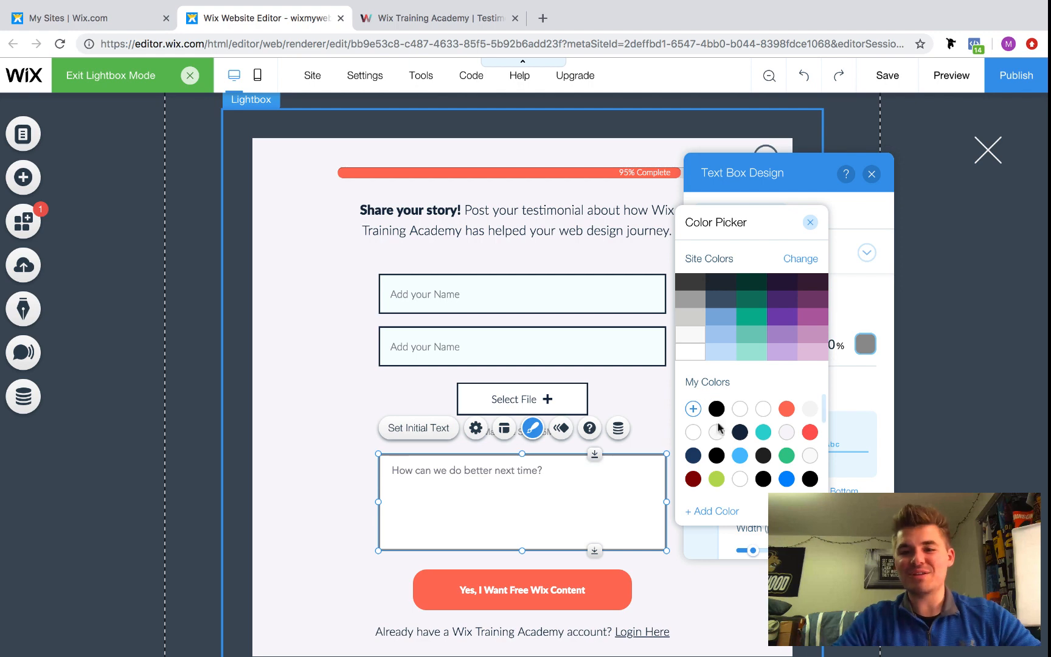
{"action": "left_click", "coordinate": [740, 432]}
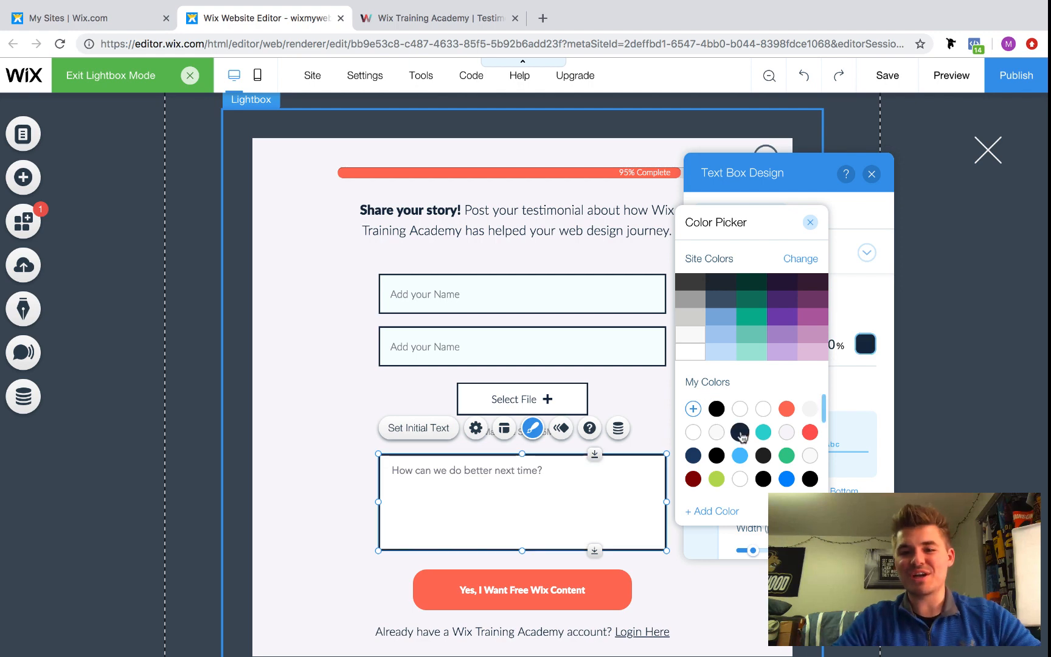
{"action": "left_click", "coordinate": [810, 223]}
Set the multi-line text box's font to Lato Light and close its design settings
{"action": "left_click", "coordinate": [701, 431]}
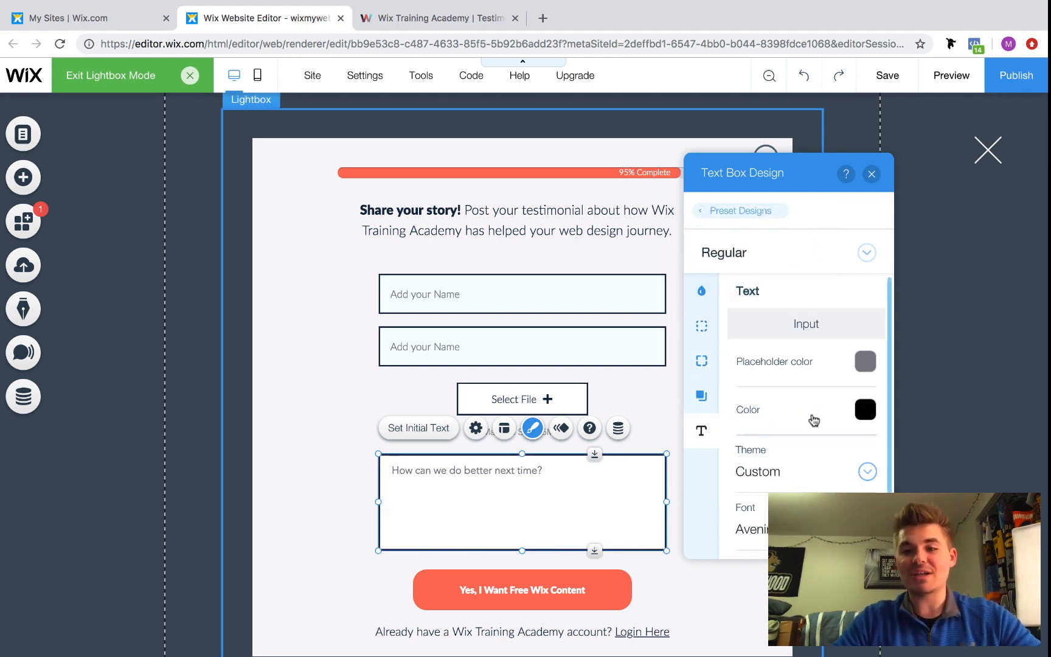
{"action": "scroll", "coordinate": [819, 462], "scroll_direction": "down", "scroll_amount": 2}
{"action": "left_click", "coordinate": [795, 424]}
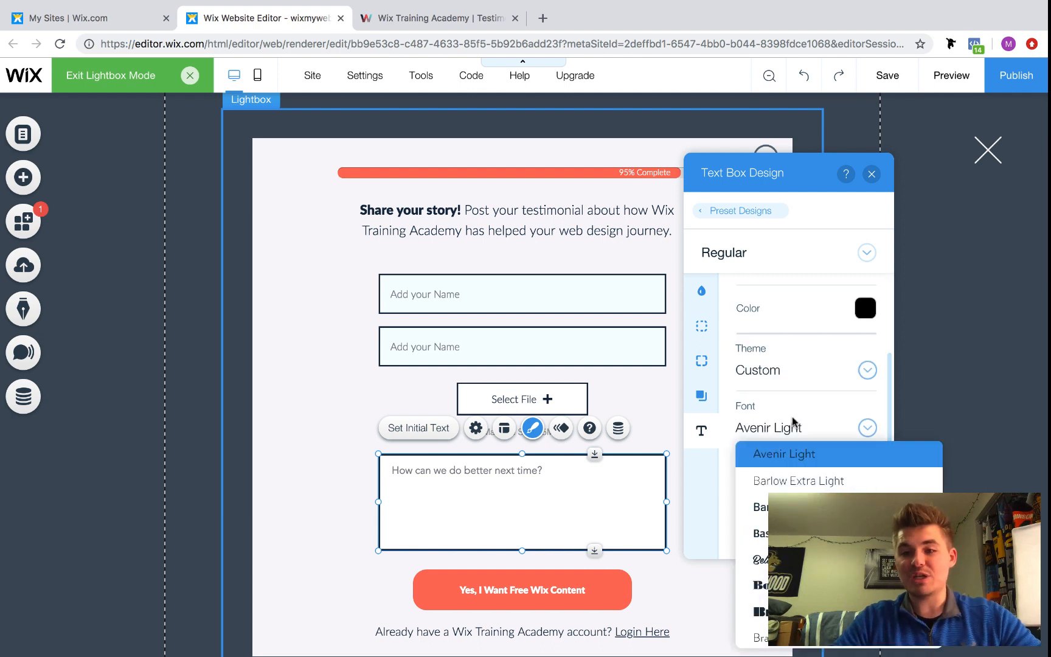
{"action": "scroll", "coordinate": [793, 478], "scroll_direction": "up", "scroll_amount": 5}
{"action": "left_click", "coordinate": [791, 613]}
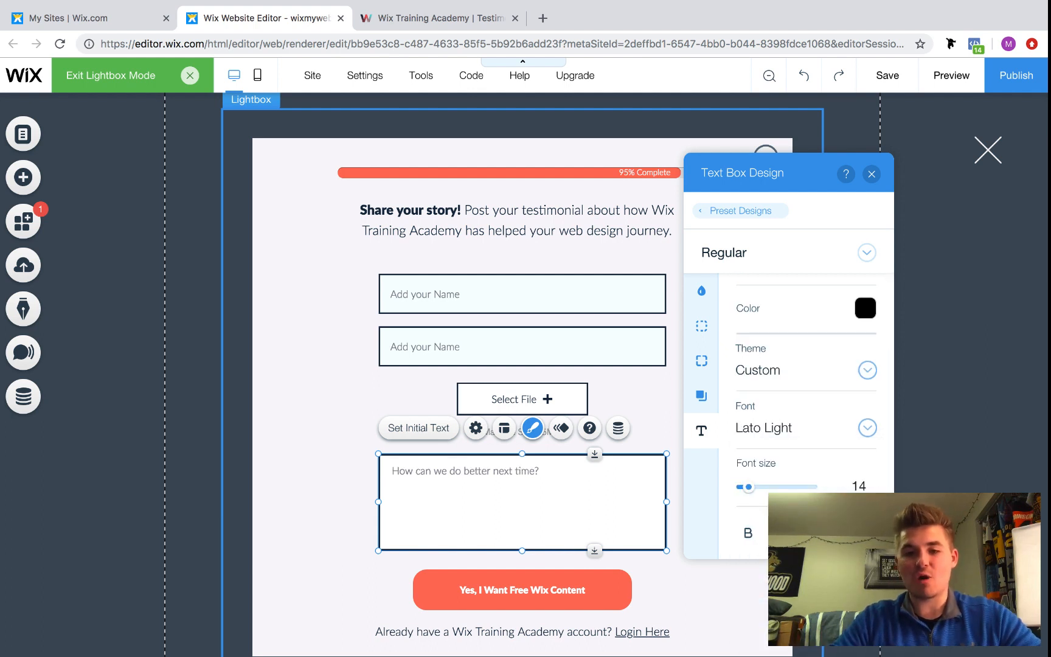
{"action": "left_click", "coordinate": [873, 174]}
{"action": "left_click", "coordinate": [723, 507]}
Change the first input's placeholder text to "Full Name"
{"action": "scroll", "coordinate": [732, 519], "scroll_direction": "down", "scroll_amount": 1}
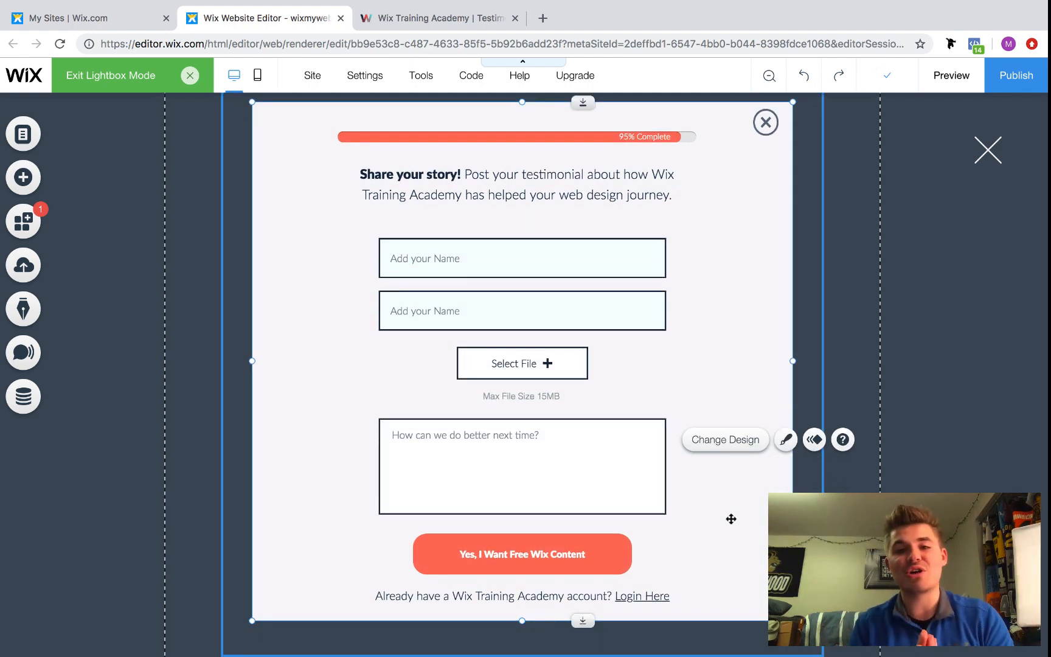
{"action": "left_click", "coordinate": [536, 262]}
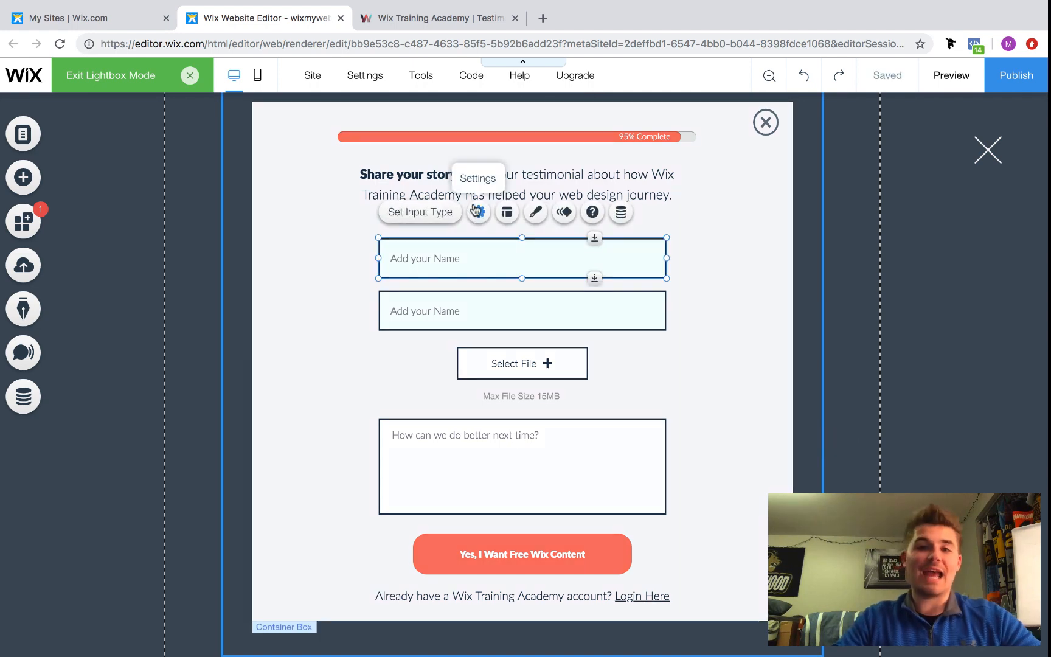
{"action": "left_click", "coordinate": [477, 211]}
{"action": "left_click", "coordinate": [747, 460]}
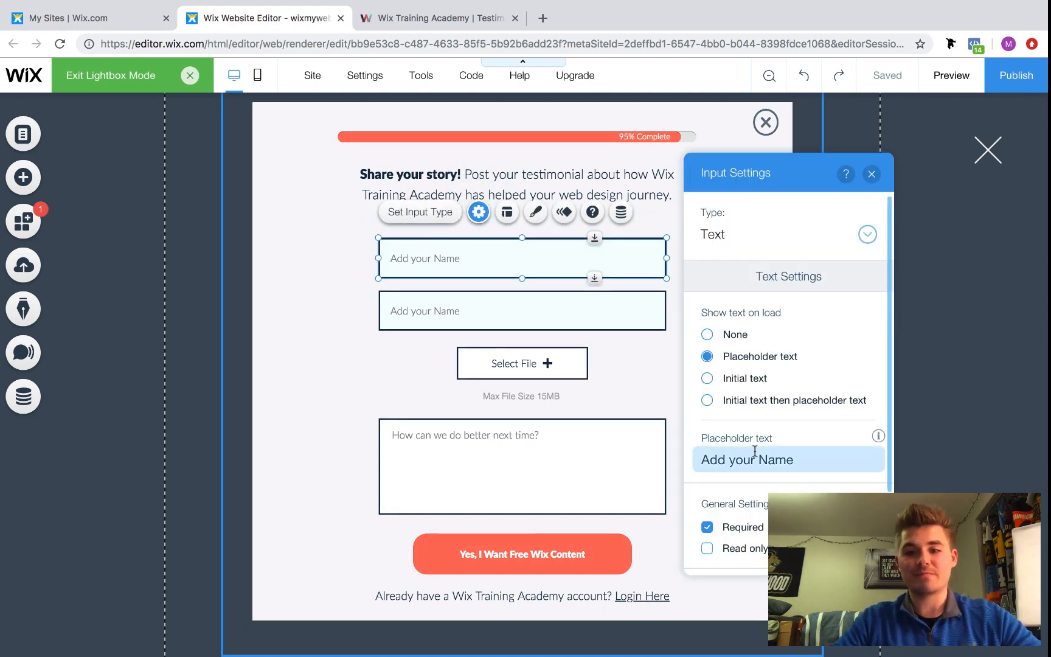
{"action": "key", "text": "BackSpace"}
{"action": "type", "text": "Full N"}
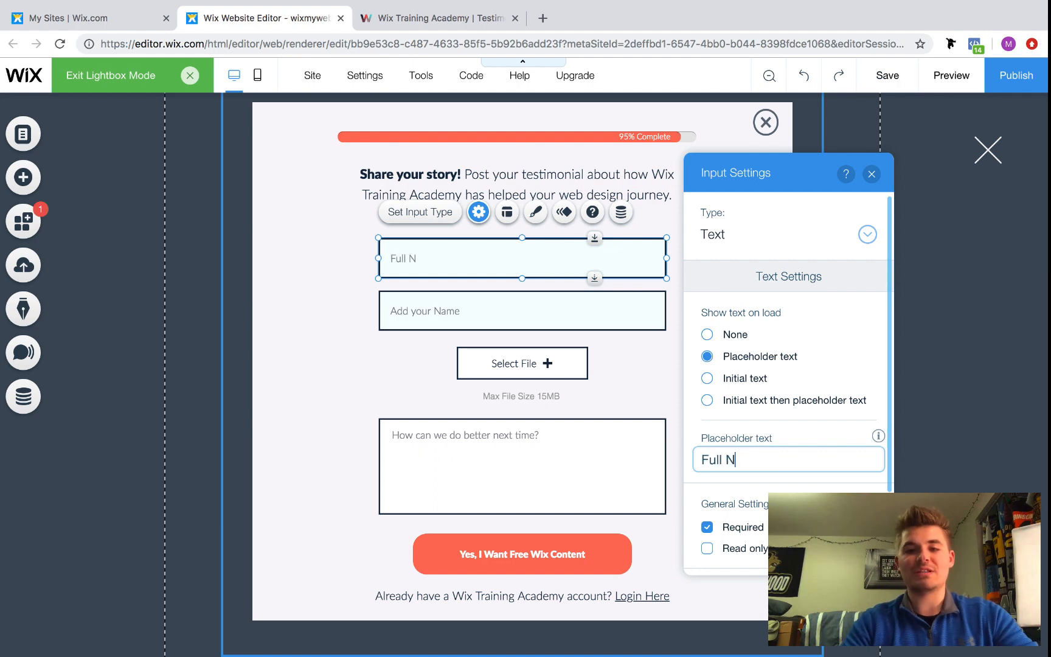
{"action": "type", "text": "ame"}
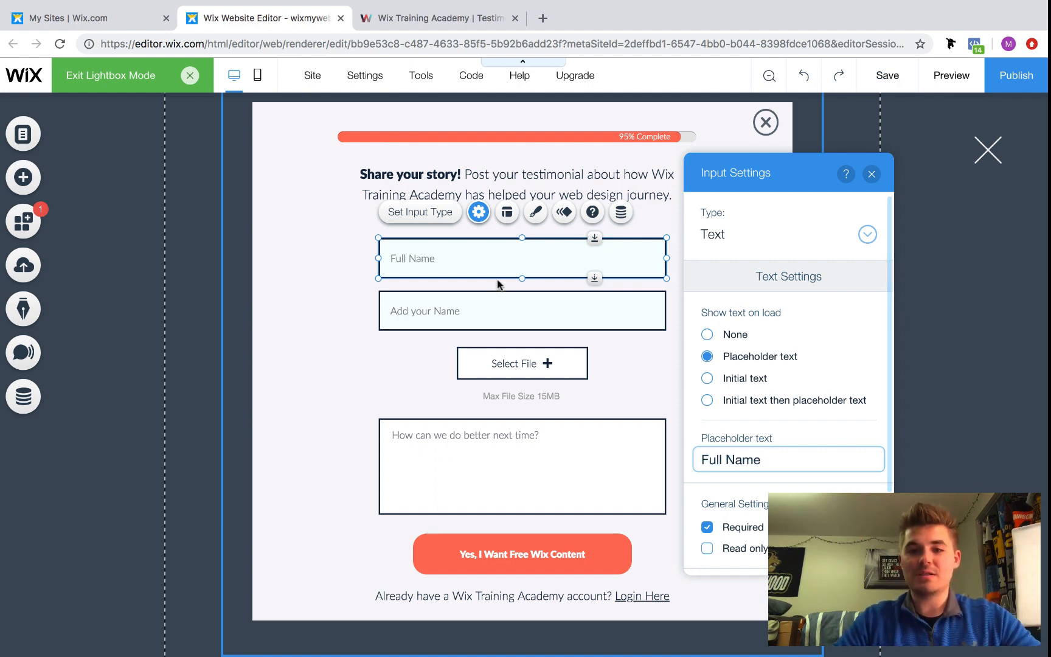
Change the second input's placeholder text to "Company Name"
{"action": "left_click", "coordinate": [484, 320]}
{"action": "left_click", "coordinate": [478, 264]}
{"action": "left_click", "coordinate": [810, 463]}
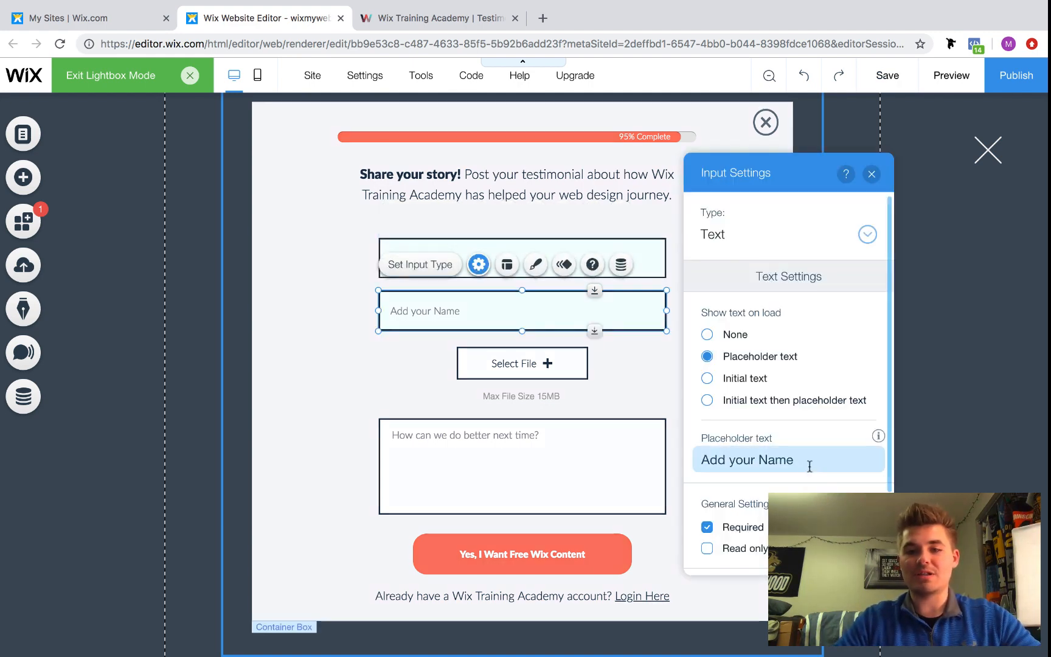
{"action": "key", "text": "BackSpace"}
{"action": "type", "text": "Co"}
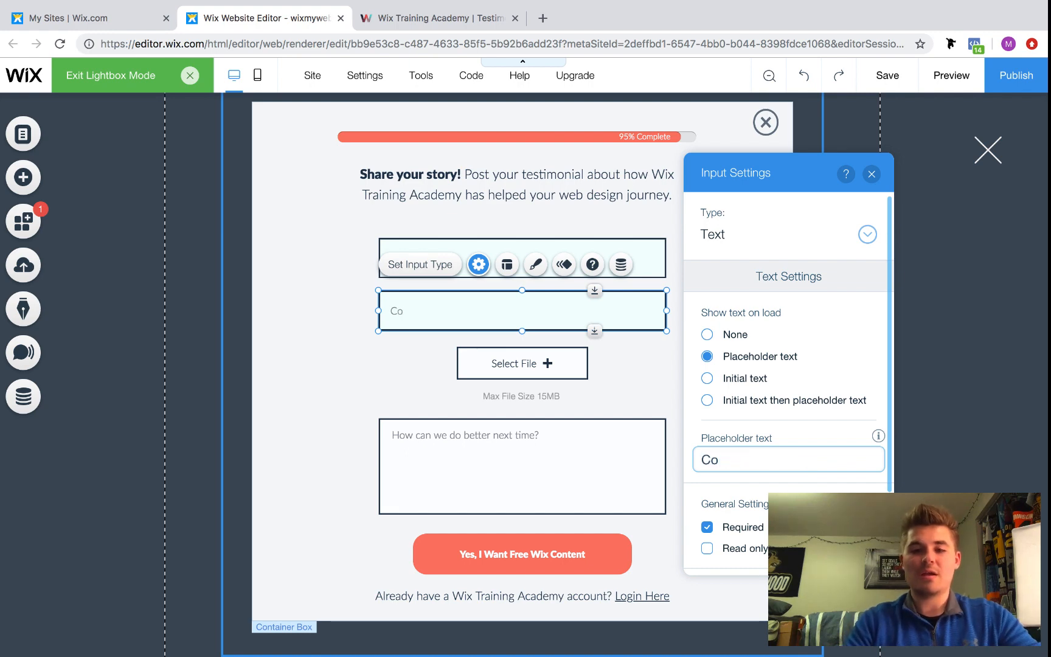
{"action": "type", "text": "ppany Name"}
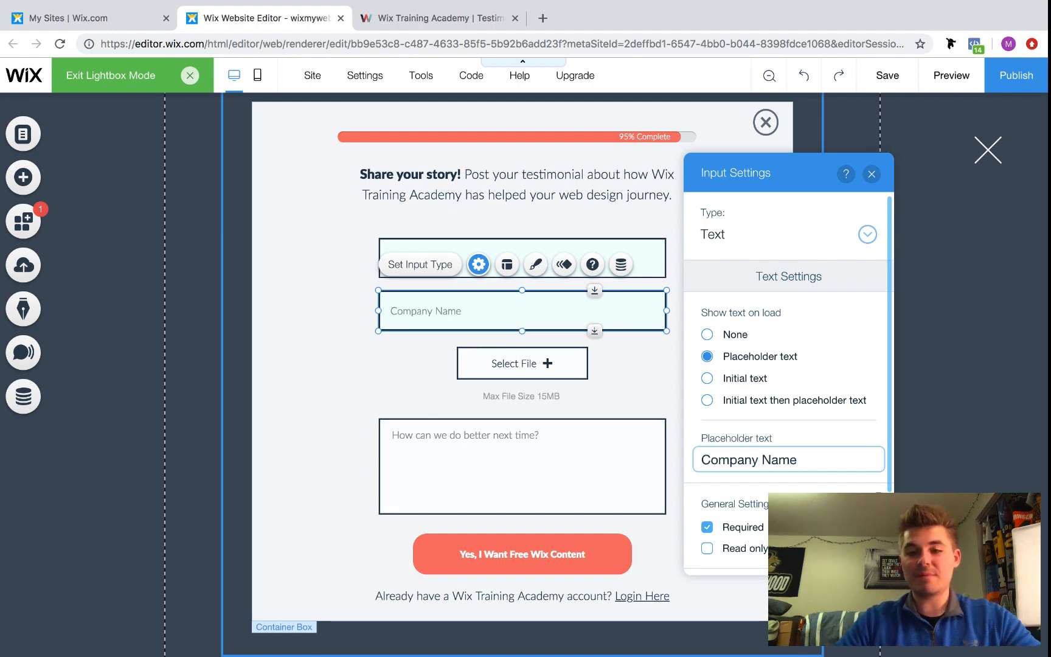
{"action": "key", "text": "Return"}
Review the Full Name input's text and general settings, including its required option, and select the Company Name input
{"action": "left_click", "coordinate": [478, 264]}
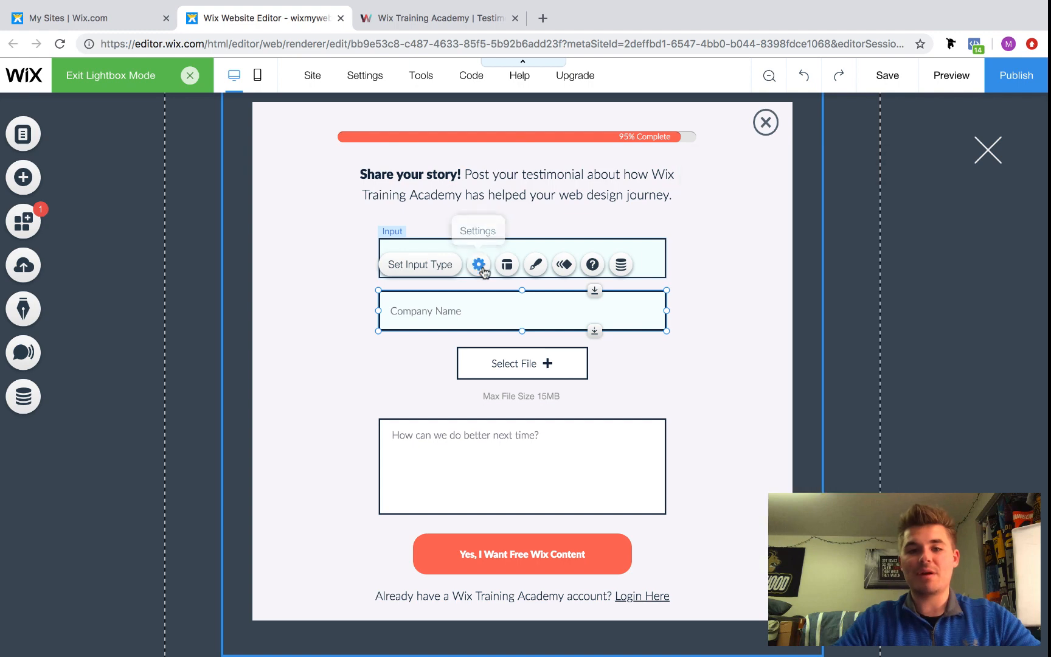
{"action": "left_click", "coordinate": [479, 264]}
{"action": "left_click", "coordinate": [407, 248]}
{"action": "left_click", "coordinate": [406, 247]}
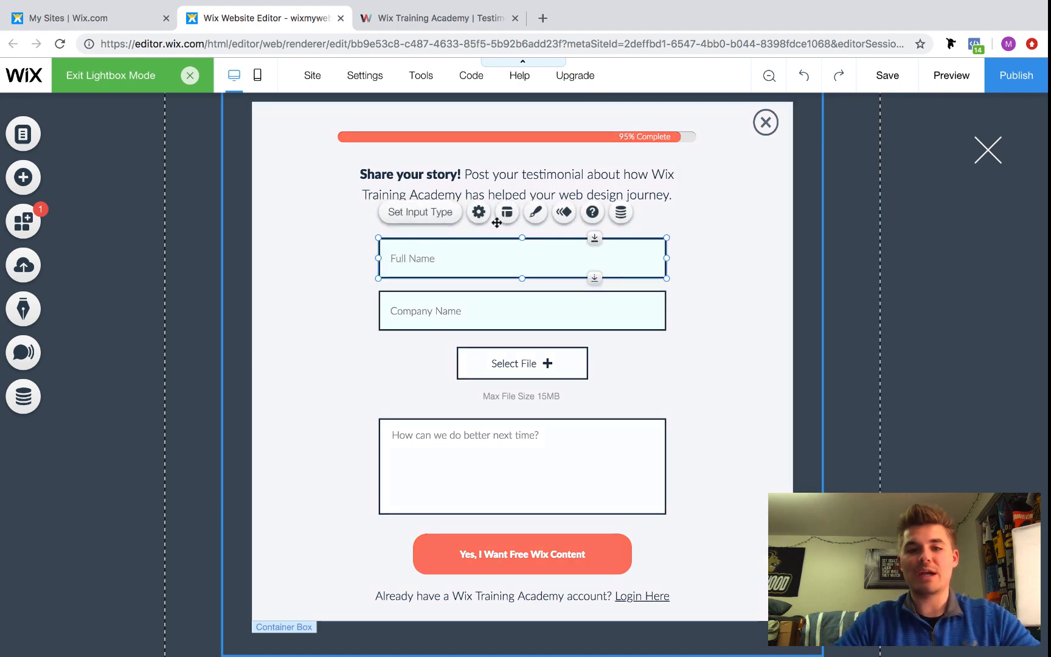
{"action": "left_click", "coordinate": [478, 212]}
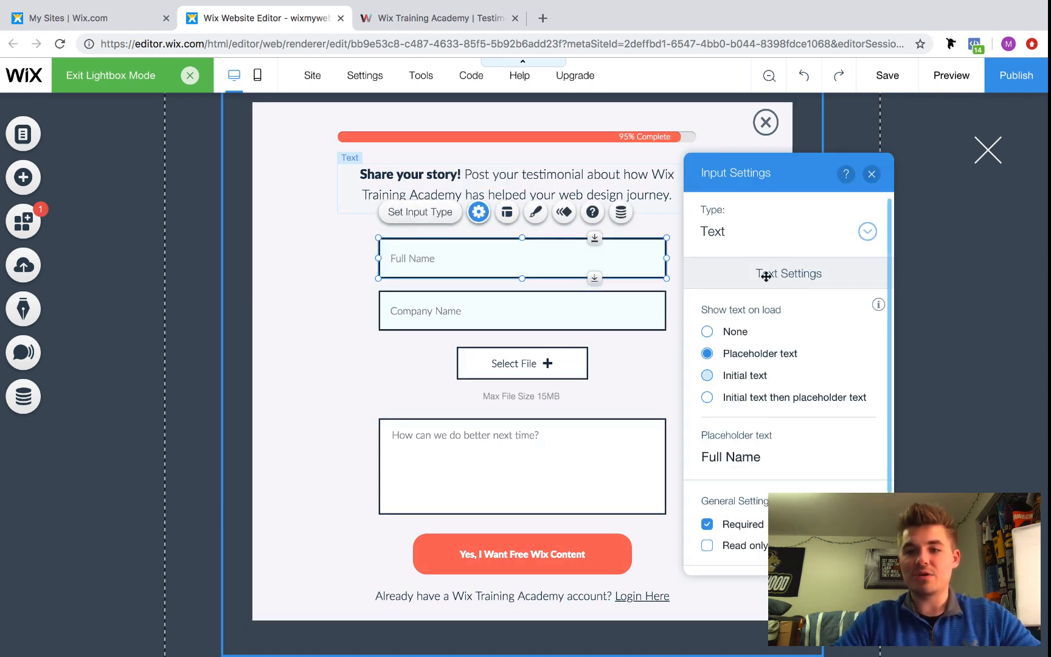
{"action": "scroll", "coordinate": [796, 328], "scroll_direction": "down", "scroll_amount": 2}
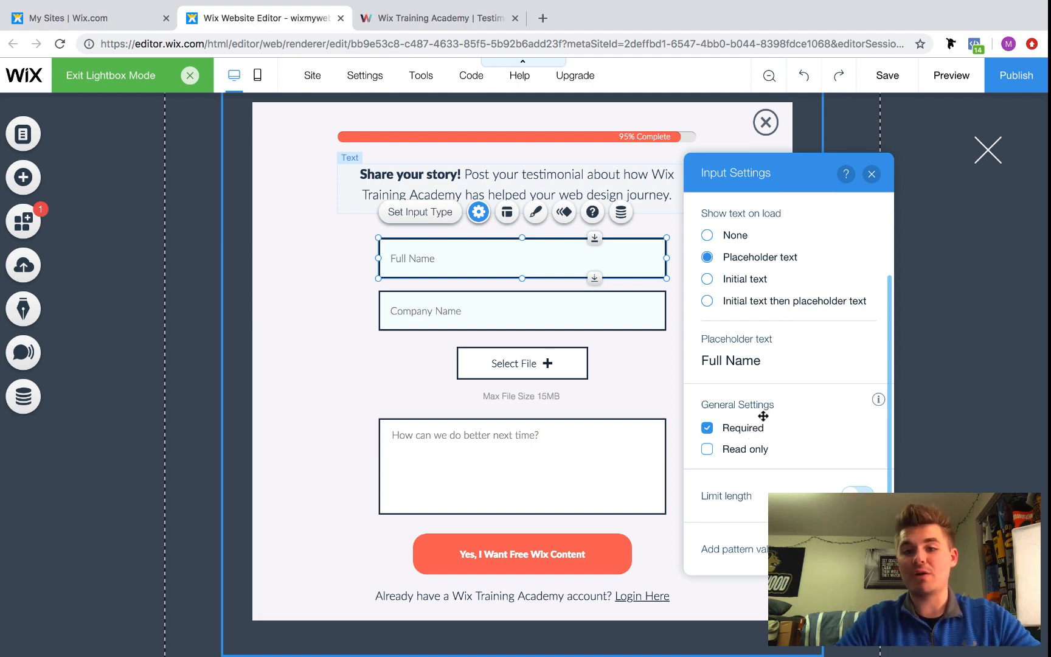
{"action": "left_click", "coordinate": [537, 300]}
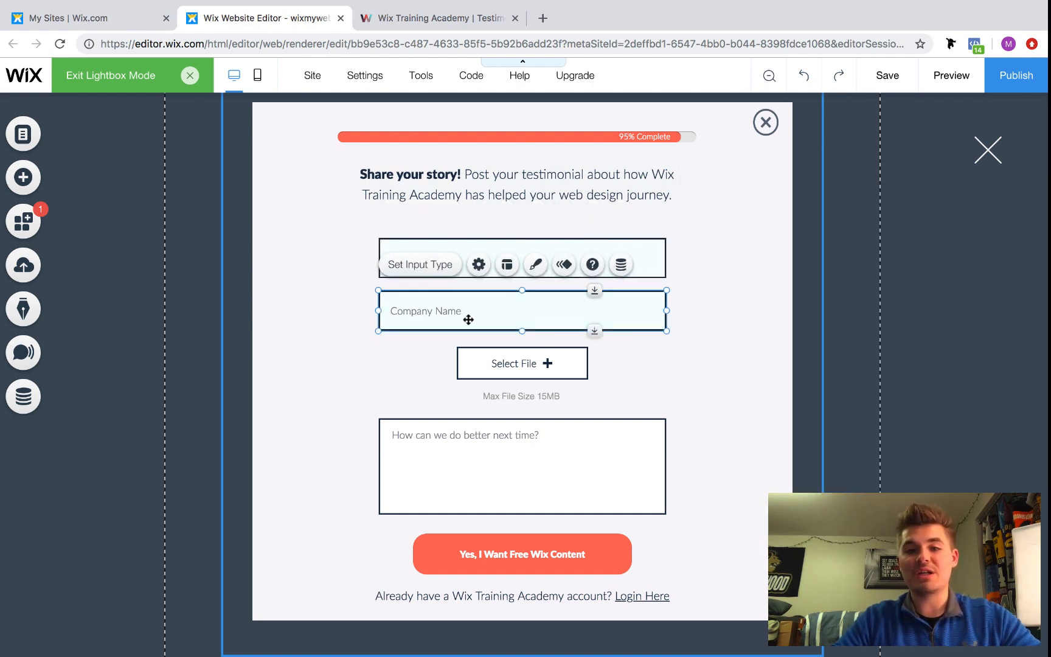
Change the upload button's text to "Upload A Profile Picture or Logo"
{"action": "left_click", "coordinate": [478, 264]}
{"action": "scroll", "coordinate": [736, 487], "scroll_direction": "down", "scroll_amount": 1}
{"action": "left_click", "coordinate": [547, 364]}
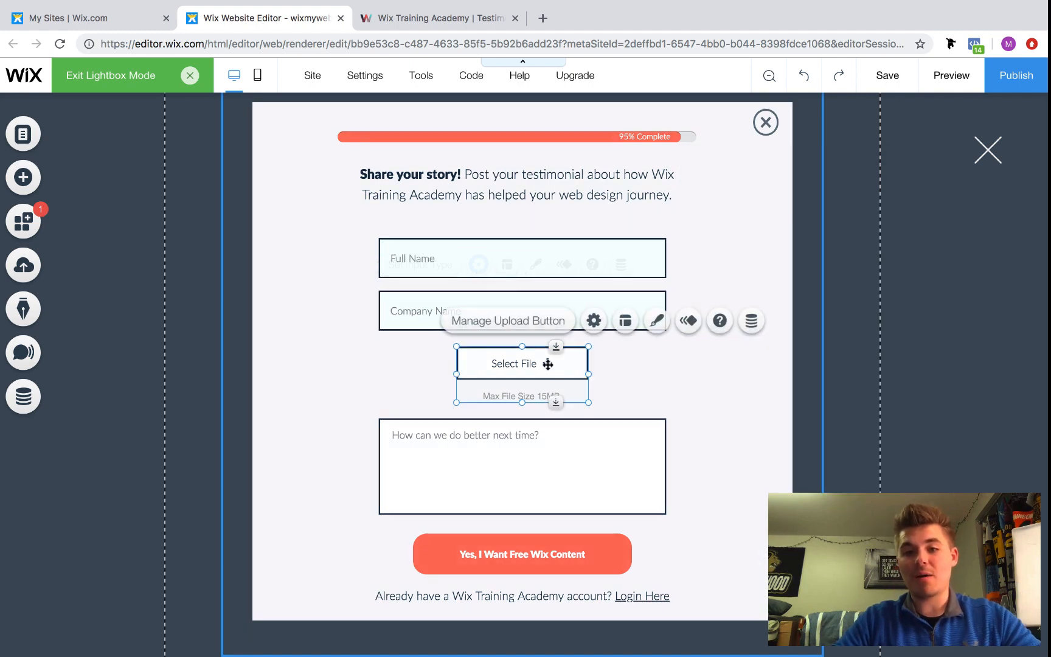
{"action": "left_click", "coordinate": [594, 321]}
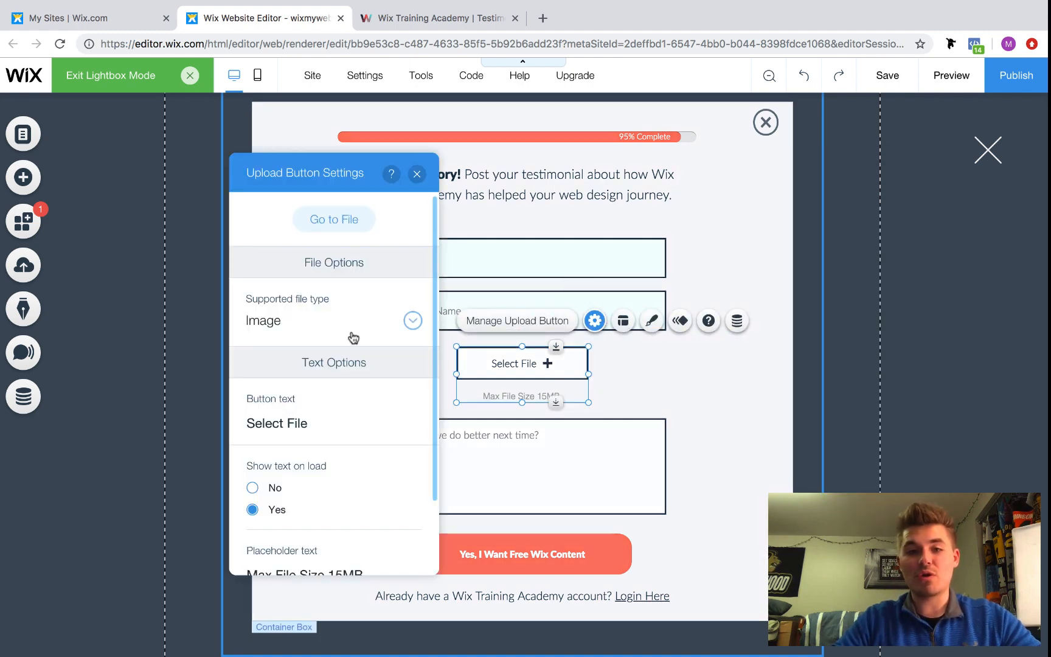
{"action": "left_click", "coordinate": [320, 424]}
{"action": "key", "text": "ctrl+a"}
{"action": "key", "text": "BackSpace"}
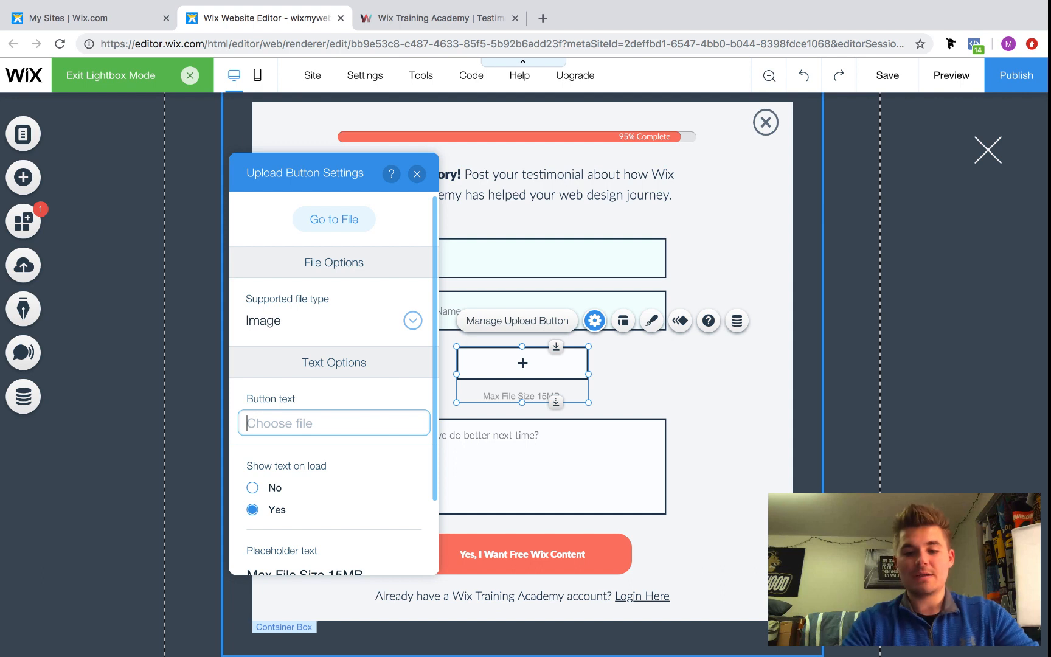
{"action": "type", "text": "Upload"}
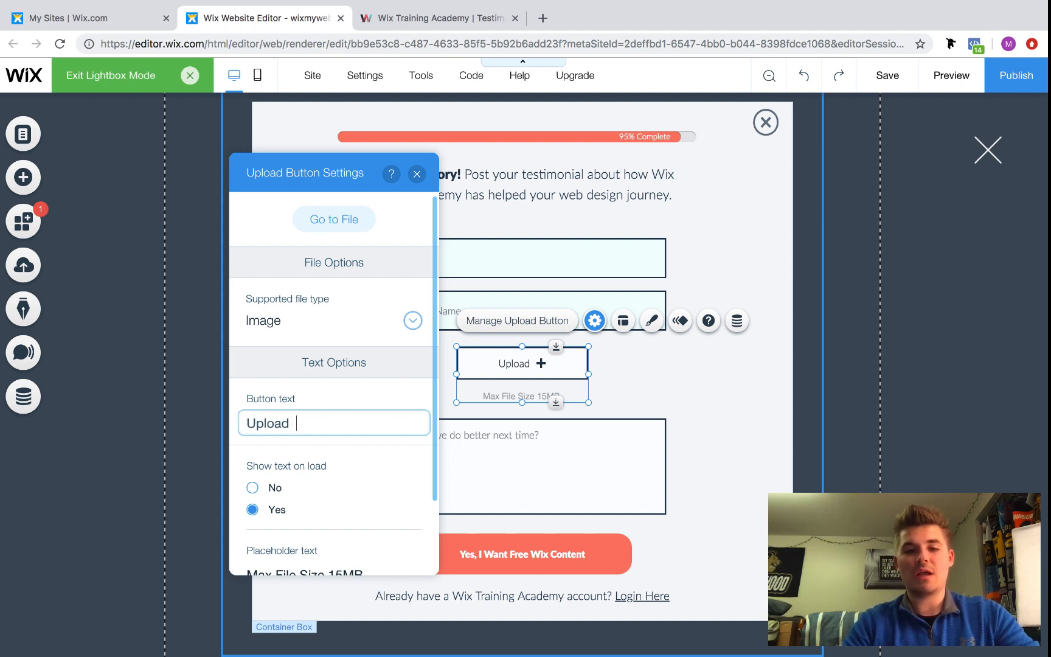
{"action": "type", "text": " A Co"}
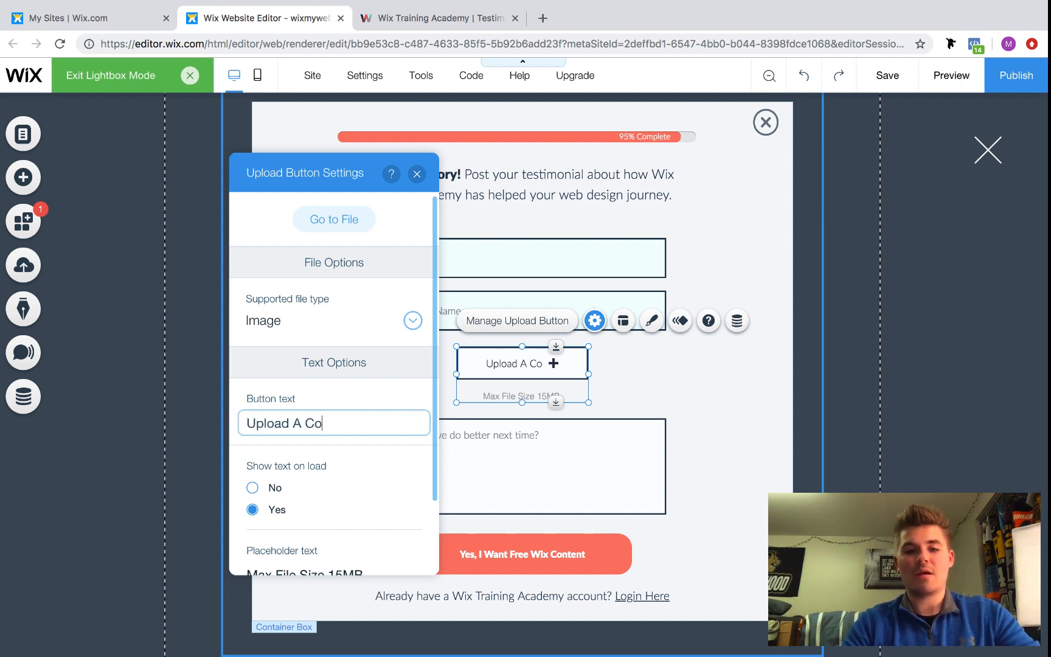
{"action": "key", "text": "BackSpace"}
{"action": "key", "text": "BackSpace"}
{"action": "type", "text": "Profile Pic "}
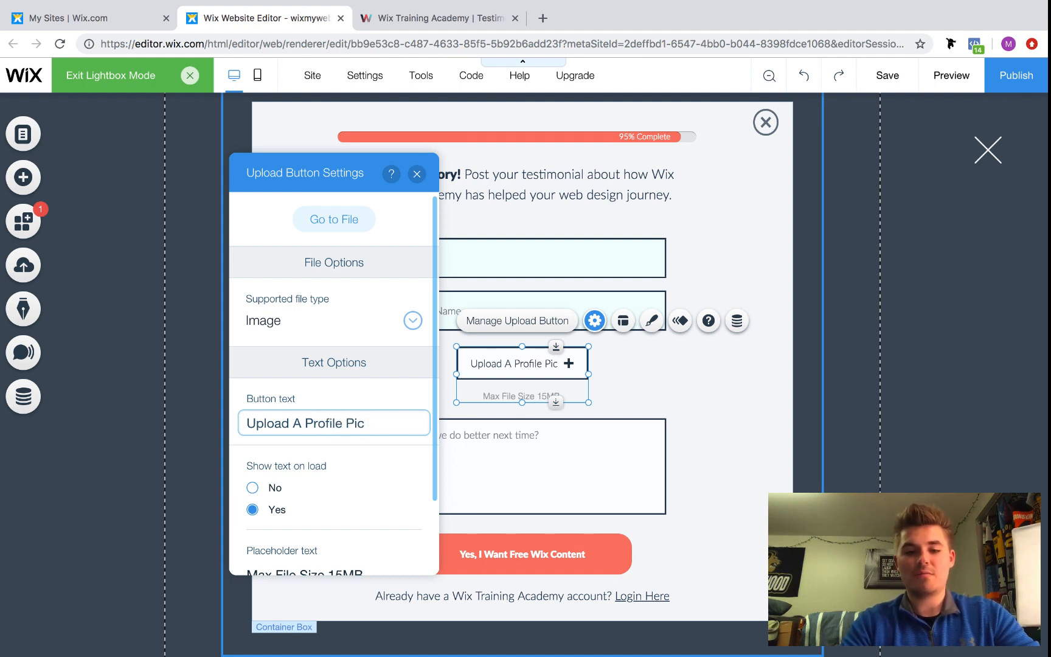
{"action": "type", "text": "yure"}
{"action": "key", "text": "BackSpace"}
{"action": "key", "text": "BackSpace"}
{"action": "key", "text": "BackSpace"}
{"action": "key", "text": "BackSpace"}
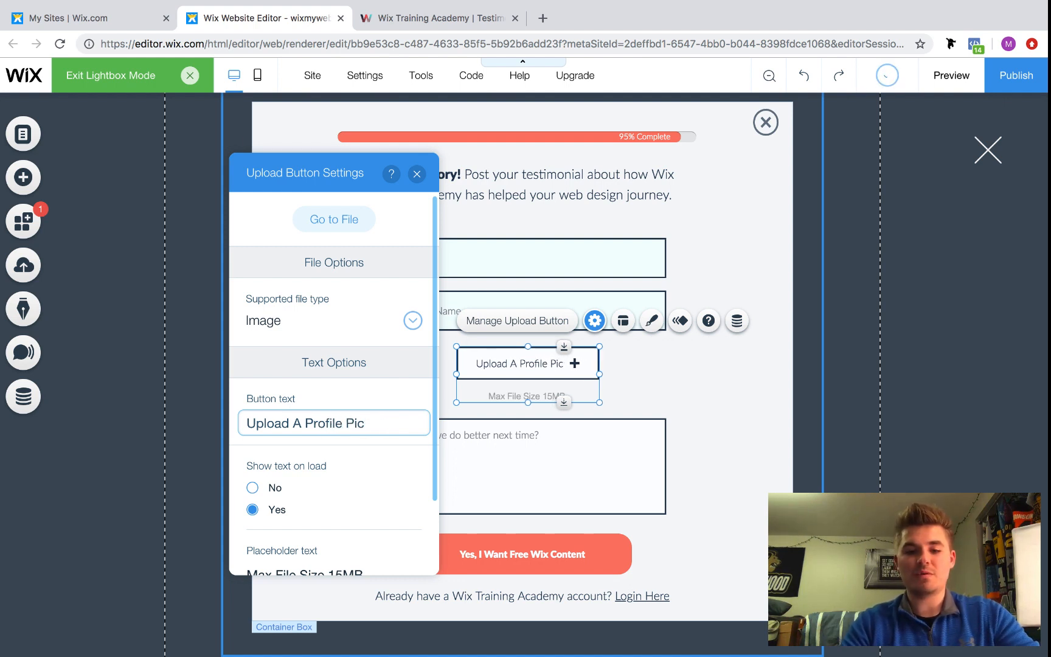
{"action": "type", "text": "ture or Logo"}
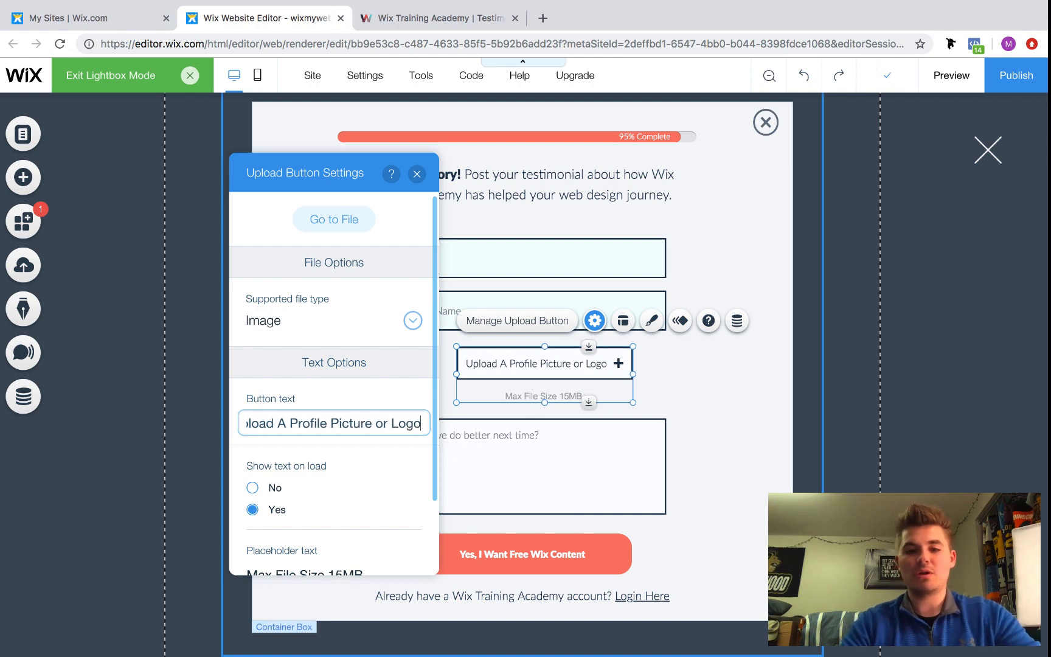
Make the upload button a required field and centre it horizontally in the lightbox form
{"action": "scroll", "coordinate": [367, 493], "scroll_direction": "down", "scroll_amount": 2}
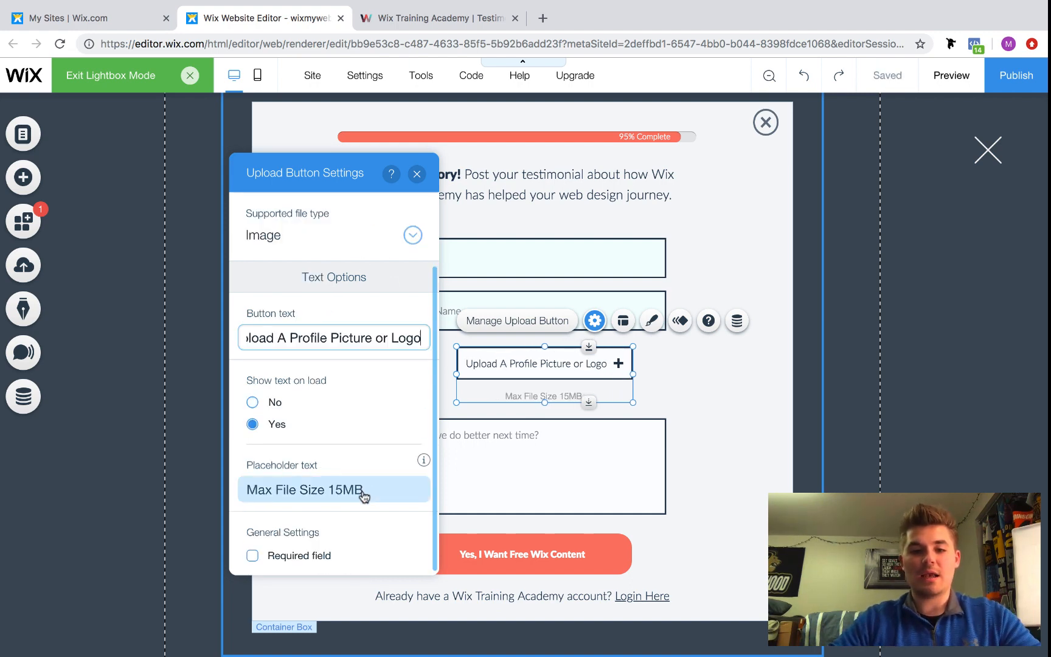
{"action": "left_click", "coordinate": [281, 558]}
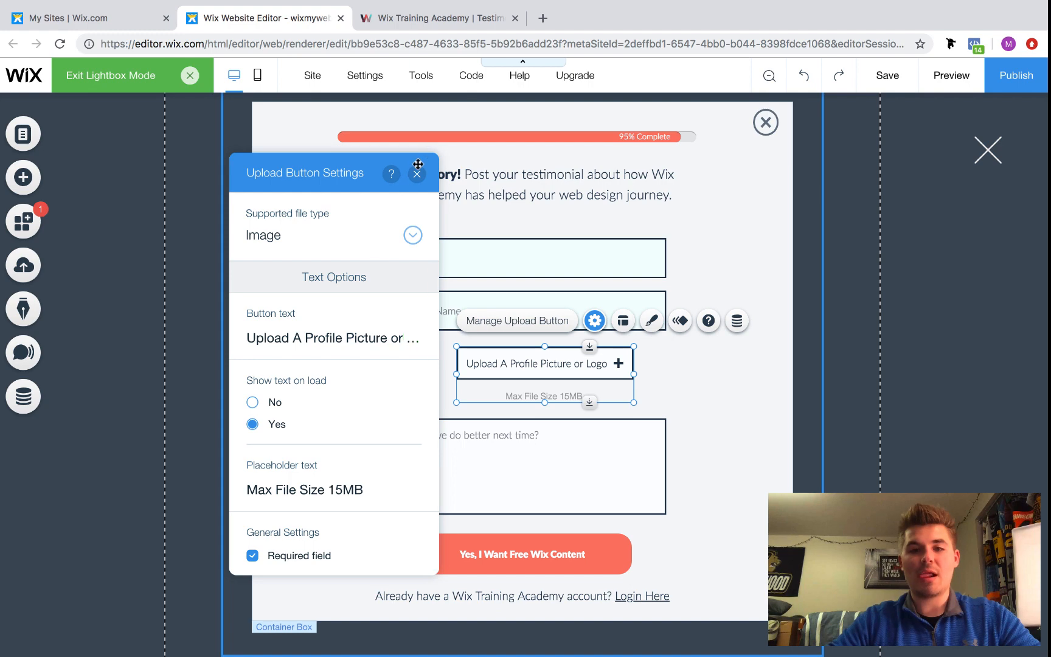
{"action": "left_click", "coordinate": [416, 174]}
{"action": "left_click_drag", "start_coordinate": [558, 374], "coordinate": [535, 376]}
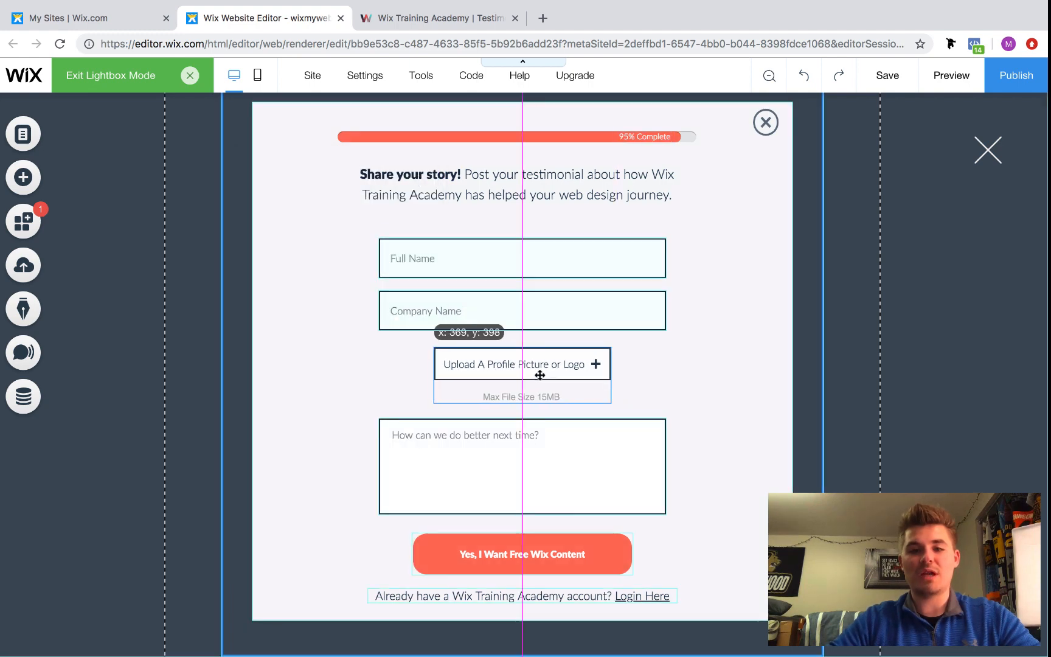
Set the multi-line text box's placeholder to "Write Your Testimonial/Story Here..." and make the box required
{"action": "left_click", "coordinate": [550, 476]}
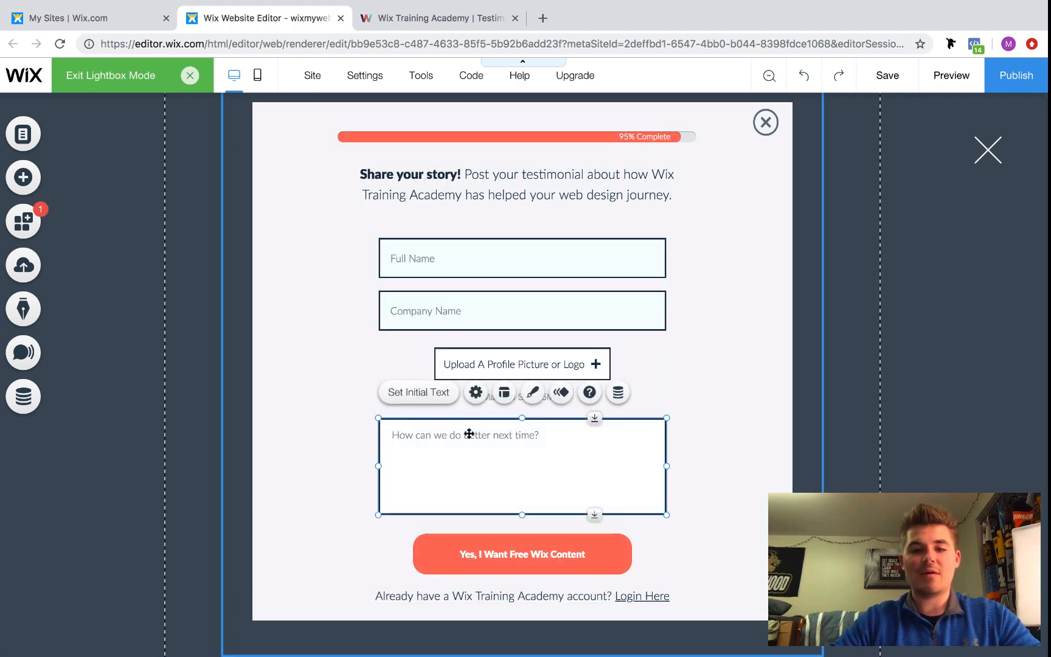
{"action": "left_click", "coordinate": [476, 392]}
{"action": "left_click", "coordinate": [789, 359]}
{"action": "key", "text": "ctrl+a"}
{"action": "key", "text": "BackSpace"}
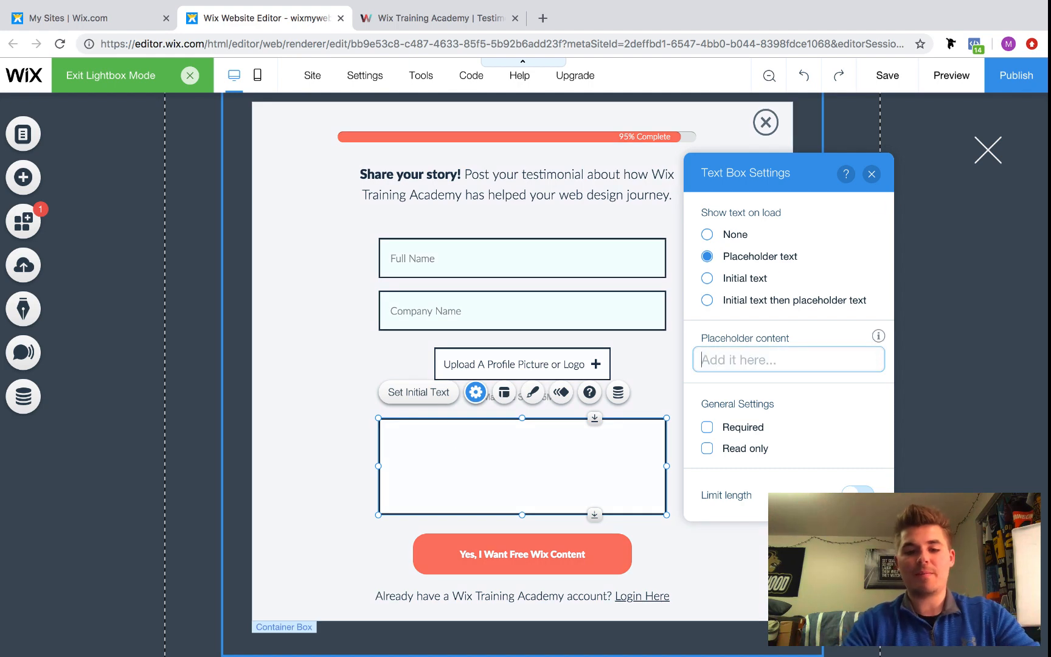
{"action": "type", "text": "Write Your Testimo"}
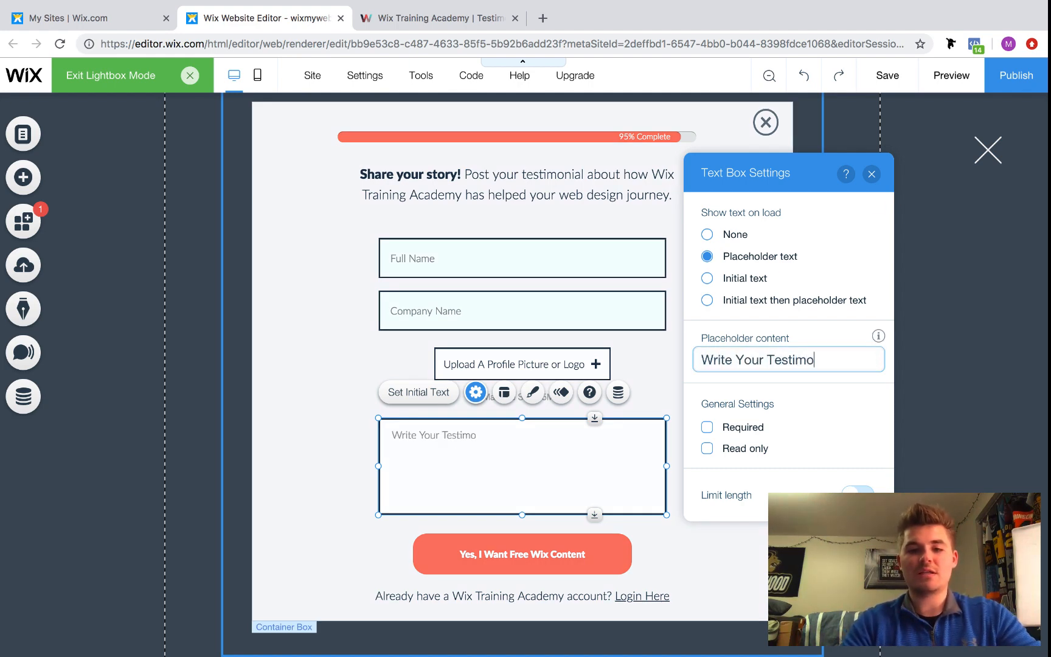
{"action": "type", "text": "nial/Story"}
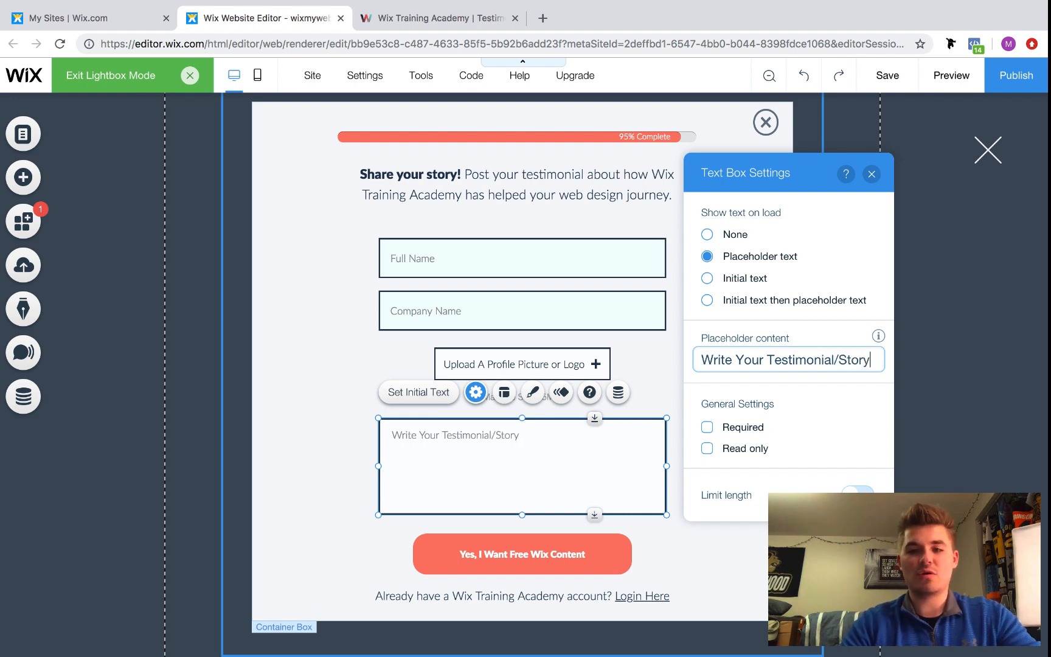
{"action": "type", "text": " Here..."}
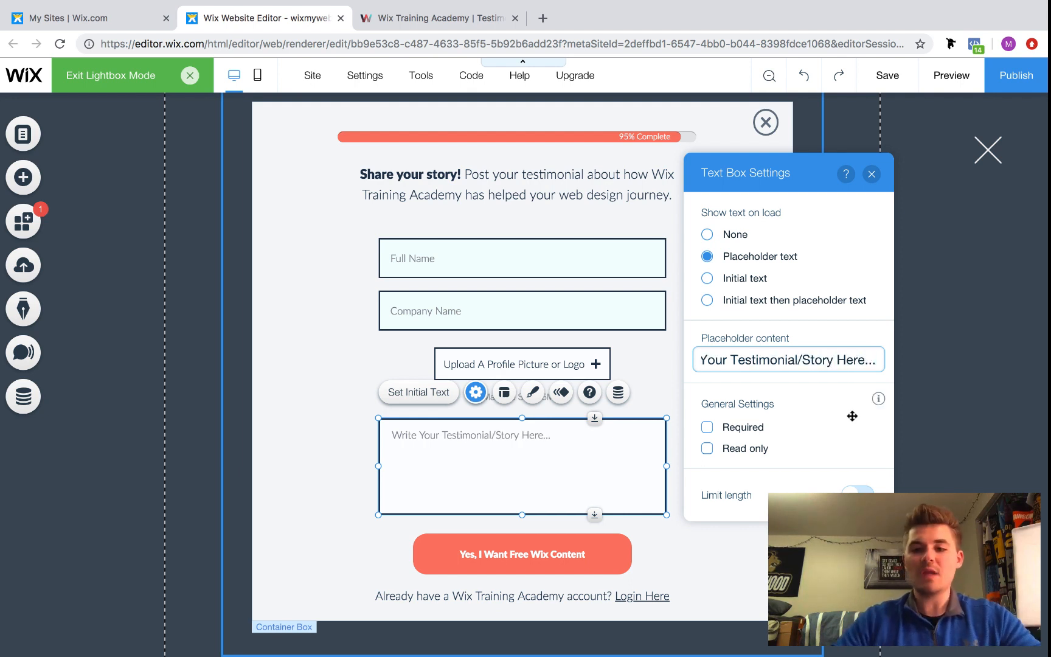
{"action": "left_click", "coordinate": [707, 428]}
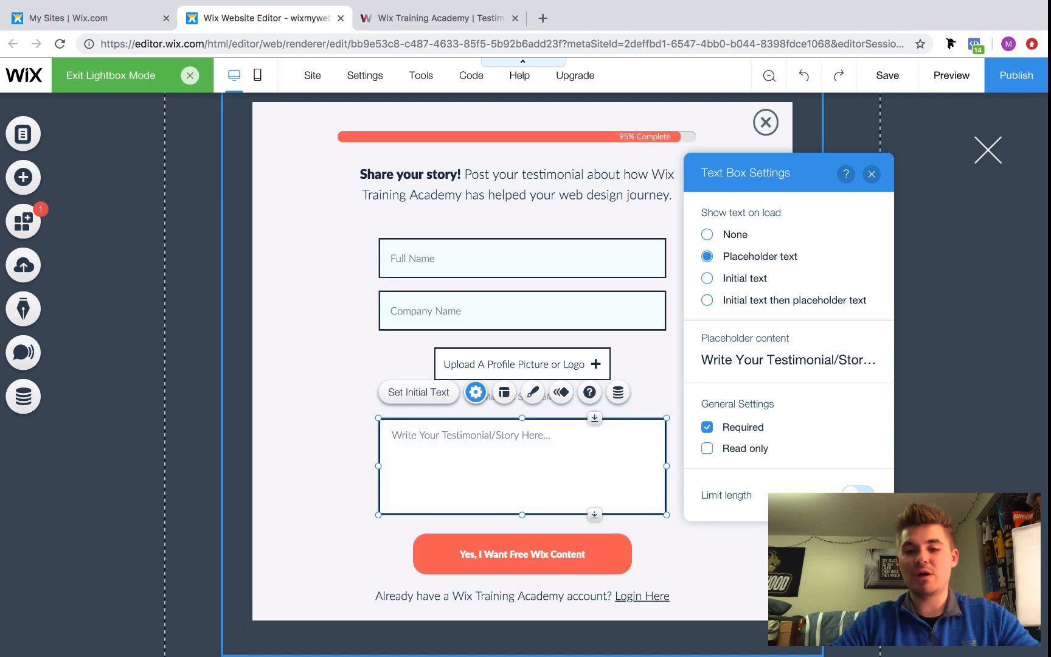
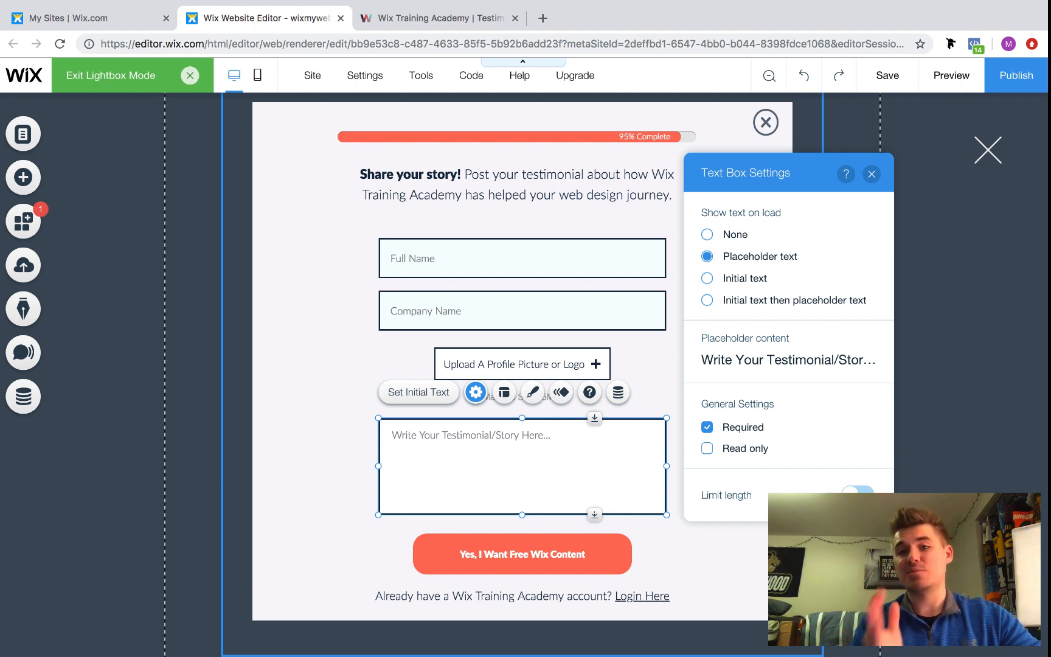
{"action": "left_click", "coordinate": [871, 175]}
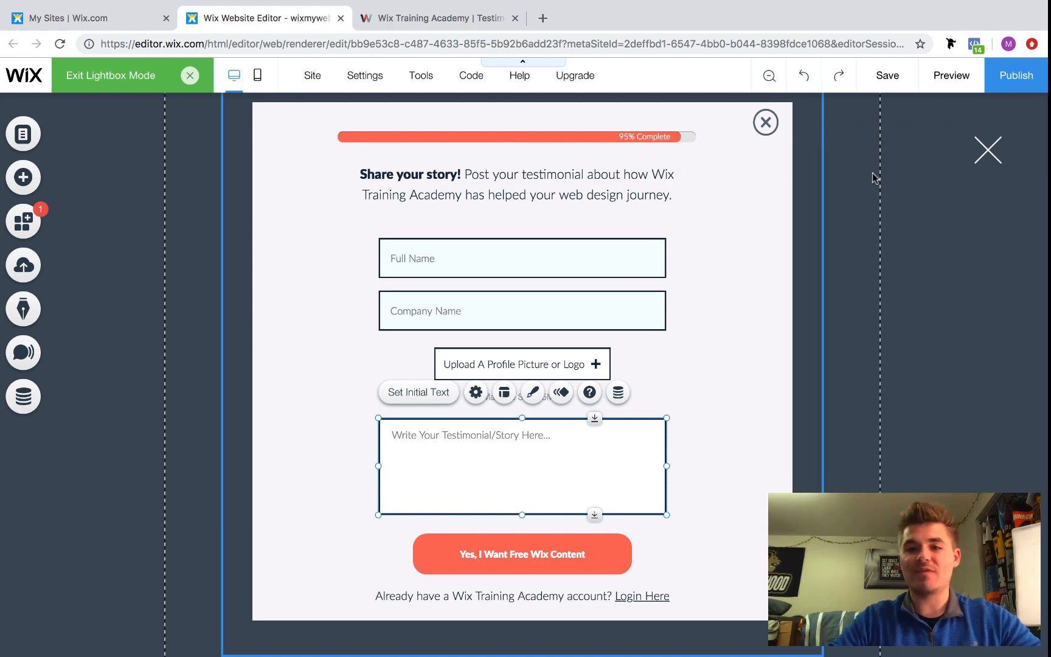
Add a dataset to the lightbox and place it in the form's upper-left corner, beside the progress bar
{"action": "left_click", "coordinate": [24, 180]}
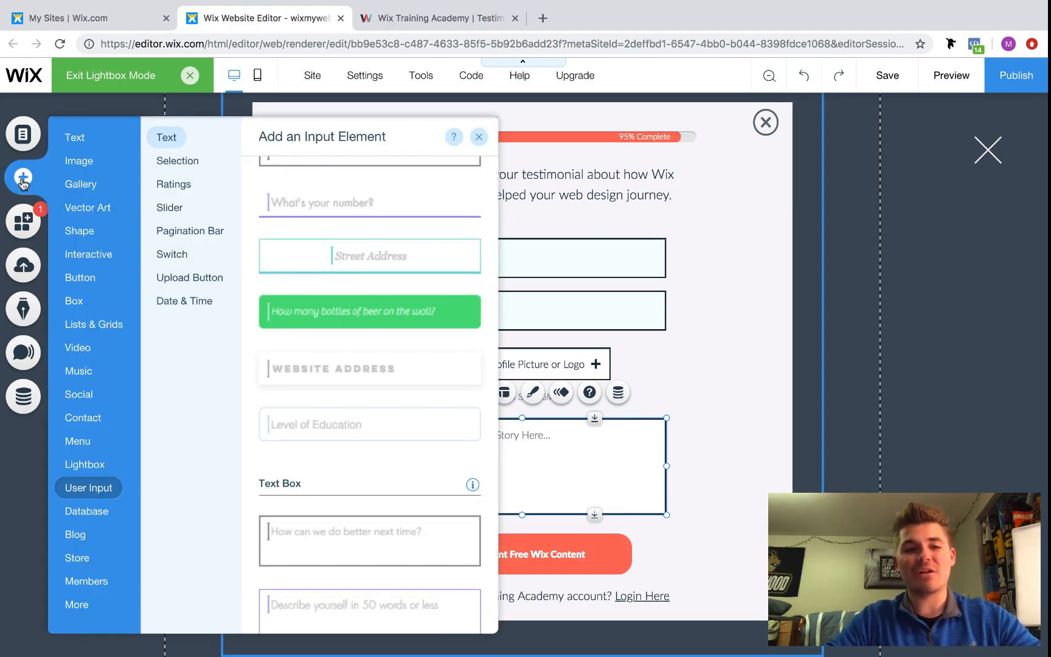
{"action": "left_click", "coordinate": [83, 417]}
{"action": "left_click", "coordinate": [97, 510]}
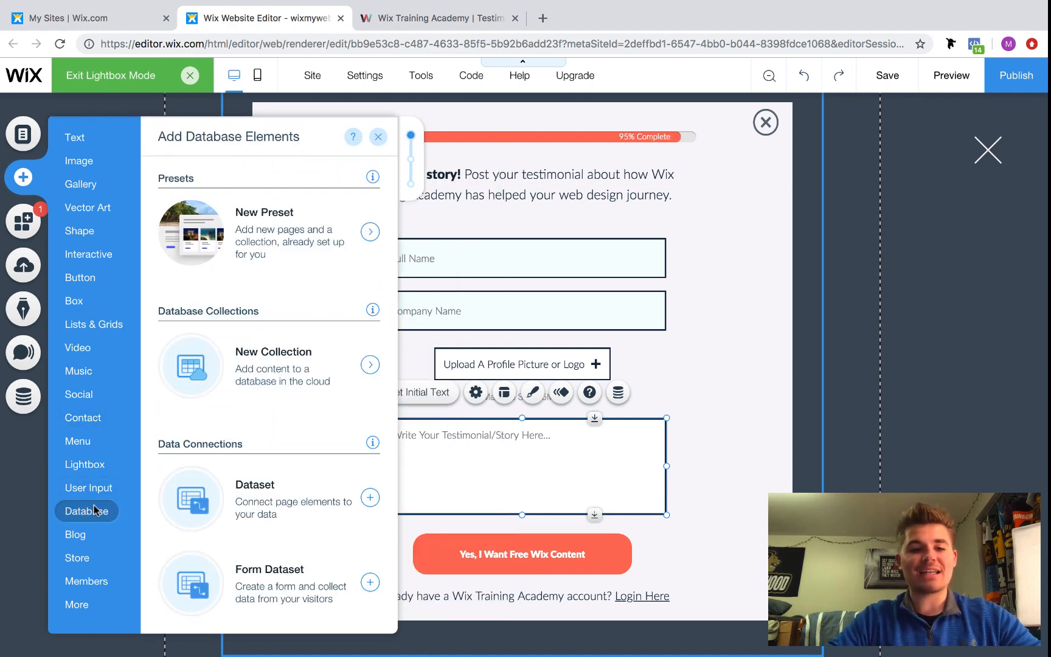
{"action": "left_click", "coordinate": [277, 502]}
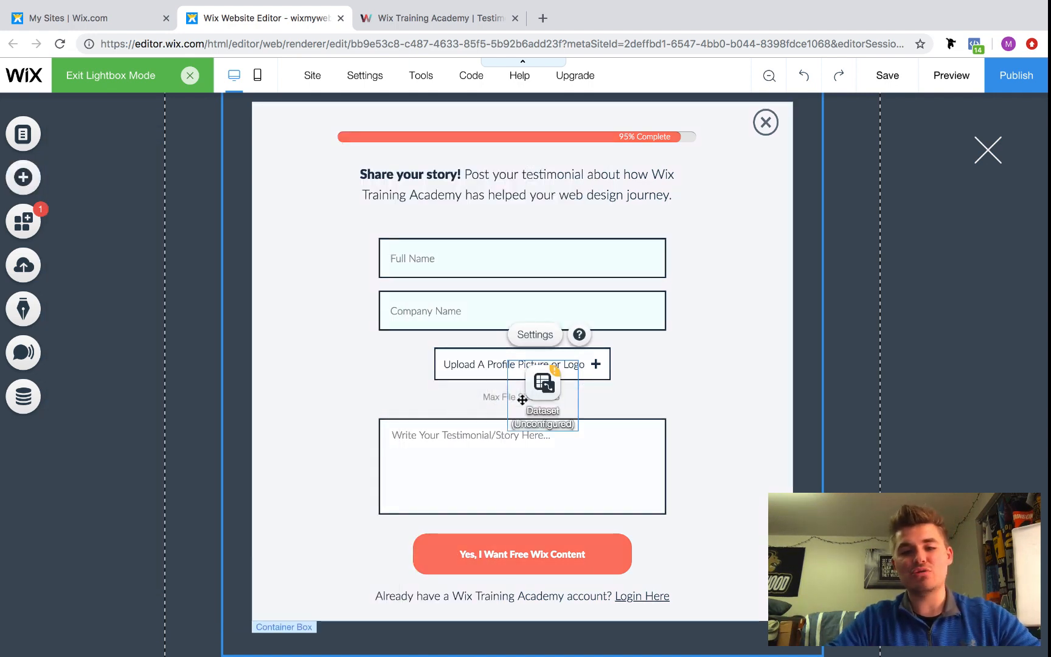
{"action": "left_click_drag", "start_coordinate": [521, 399], "coordinate": [291, 151]}
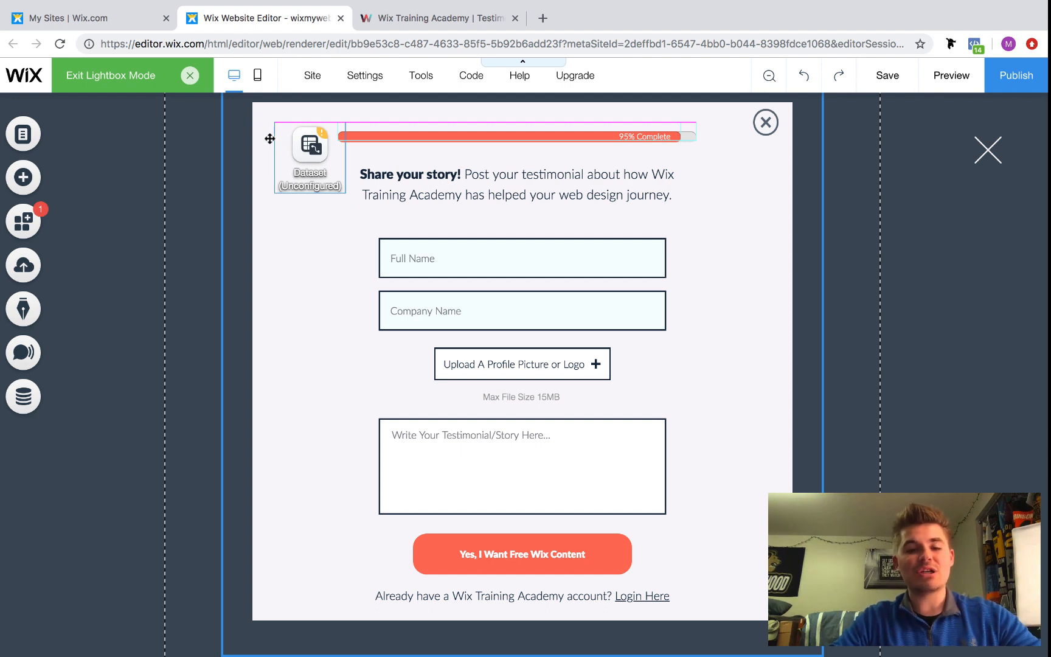
{"action": "left_click_drag", "start_coordinate": [281, 157], "coordinate": [257, 139]}
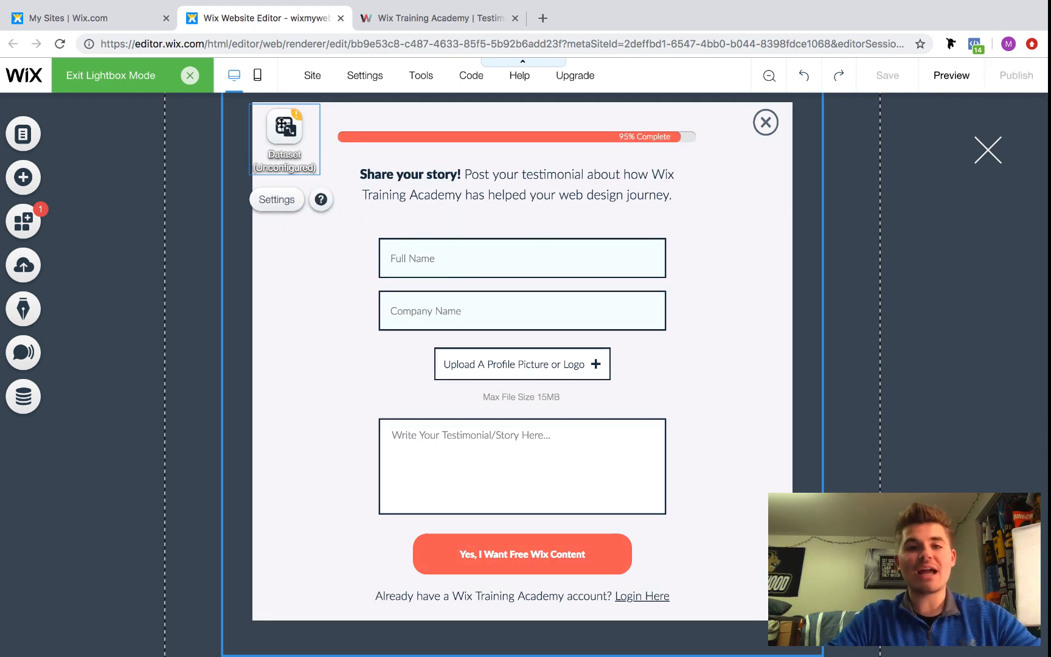
Connect the dataset to the Testimonials collection and set its mode to Write-only
{"action": "left_click", "coordinate": [277, 199]}
{"action": "left_click", "coordinate": [429, 231]}
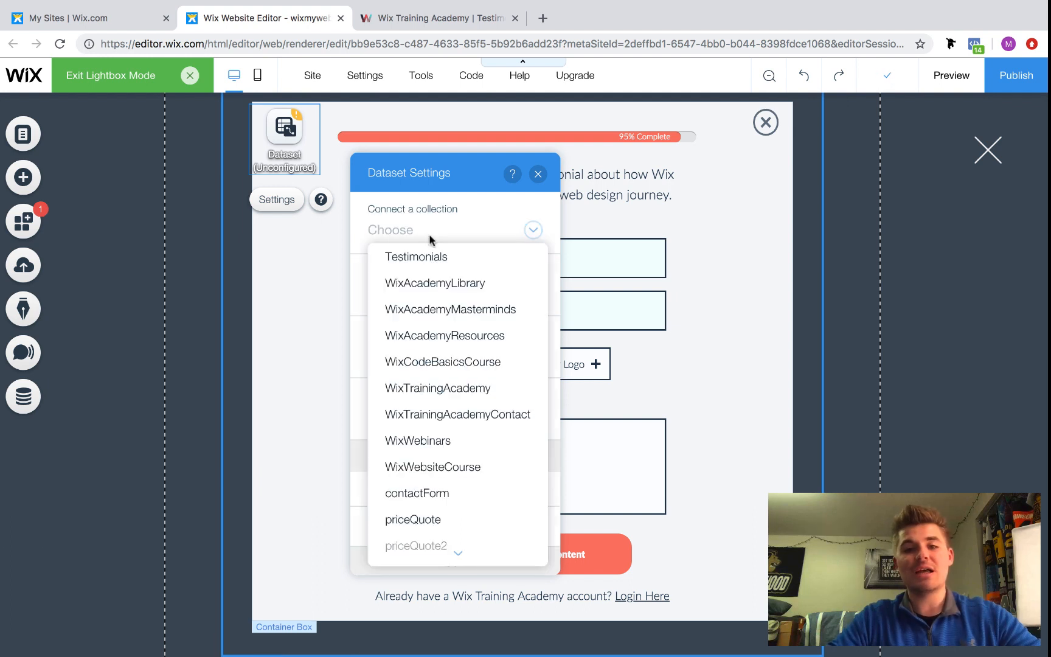
{"action": "left_click", "coordinate": [431, 258]}
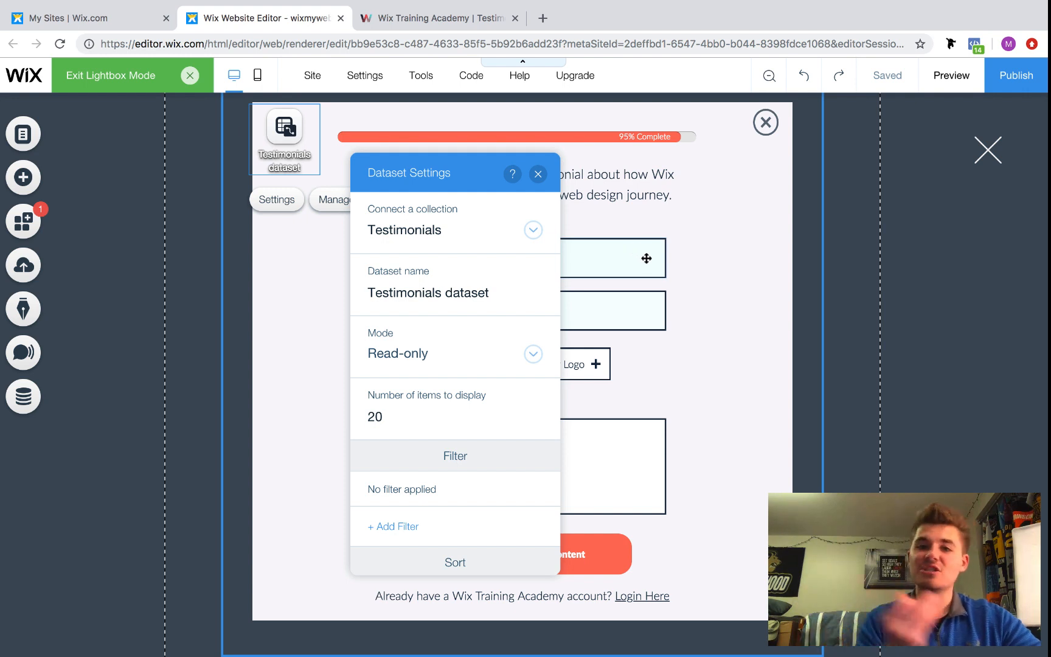
{"action": "left_click", "coordinate": [414, 358]}
{"action": "left_click", "coordinate": [433, 418]}
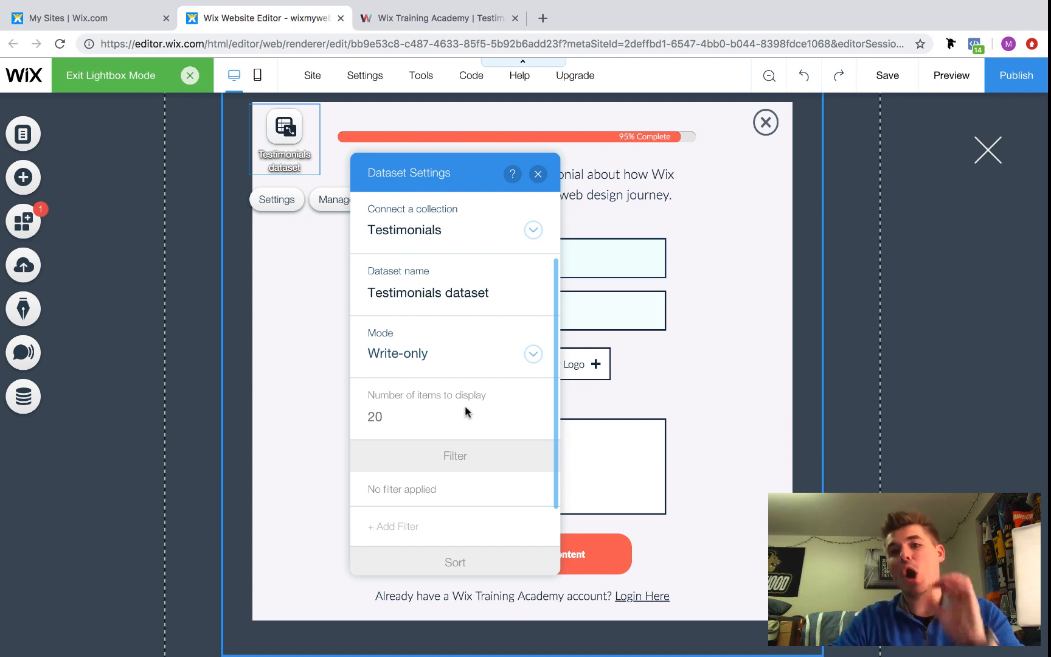
{"action": "scroll", "coordinate": [467, 458], "scroll_direction": "down", "scroll_amount": 2}
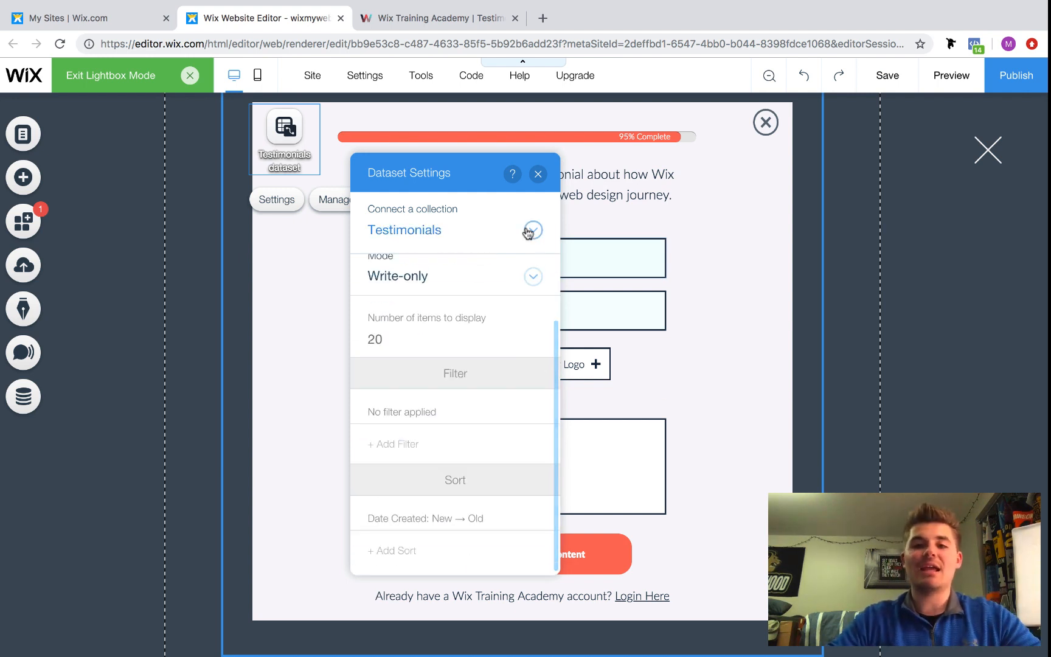
{"action": "left_click", "coordinate": [538, 177]}
Connect the Full Name input's value to the Full Name (Text) field of the Testimonials dataset
{"action": "left_click", "coordinate": [548, 261]}
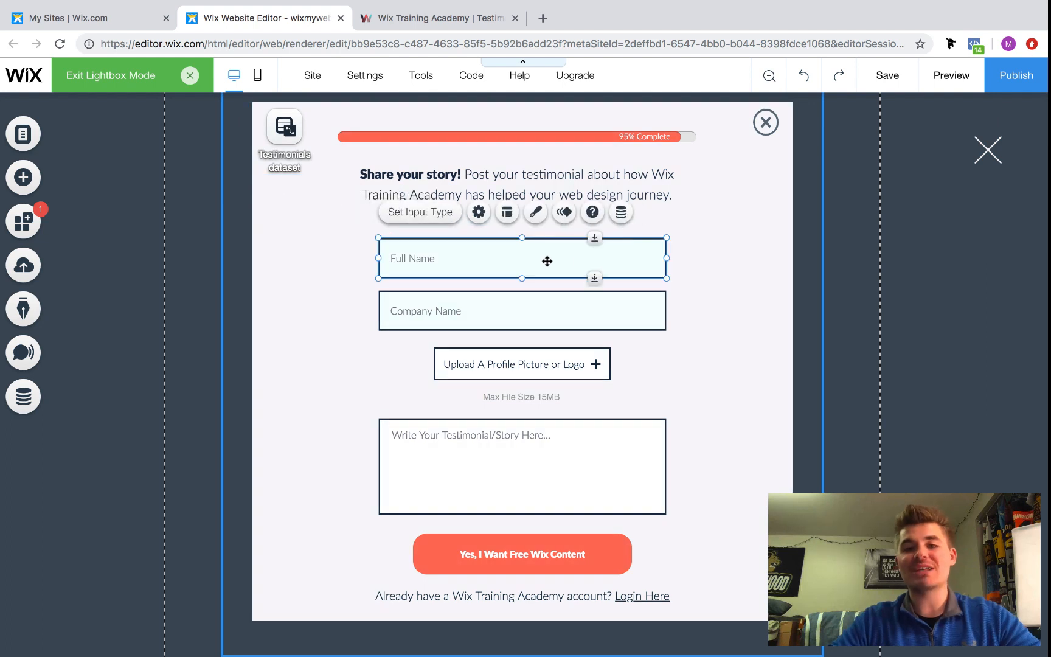
{"action": "left_click", "coordinate": [620, 213]}
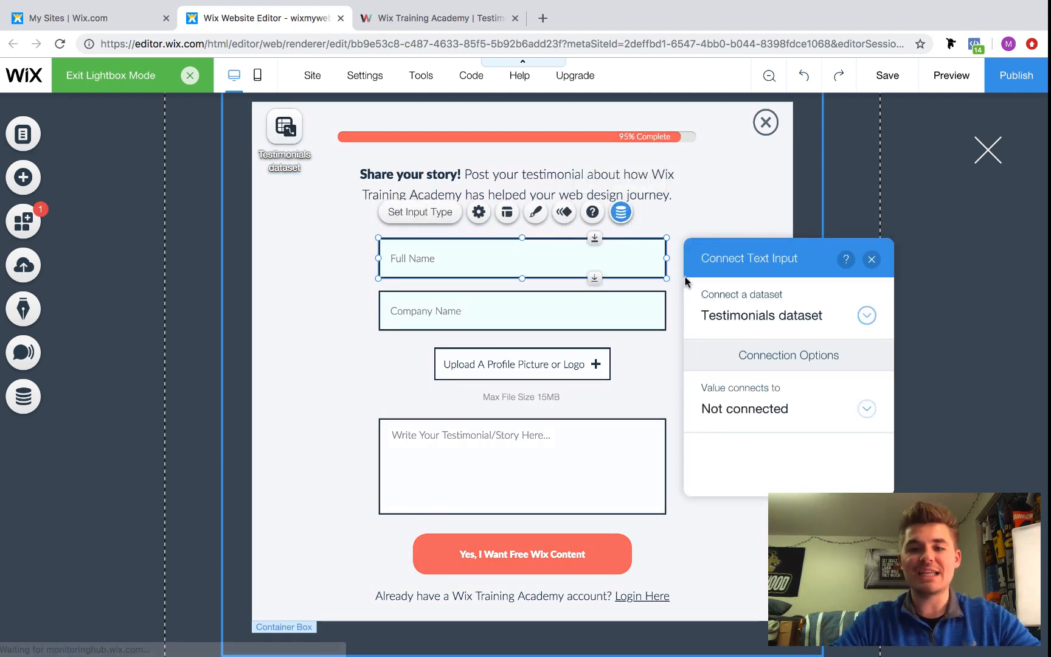
{"action": "left_click", "coordinate": [779, 408]}
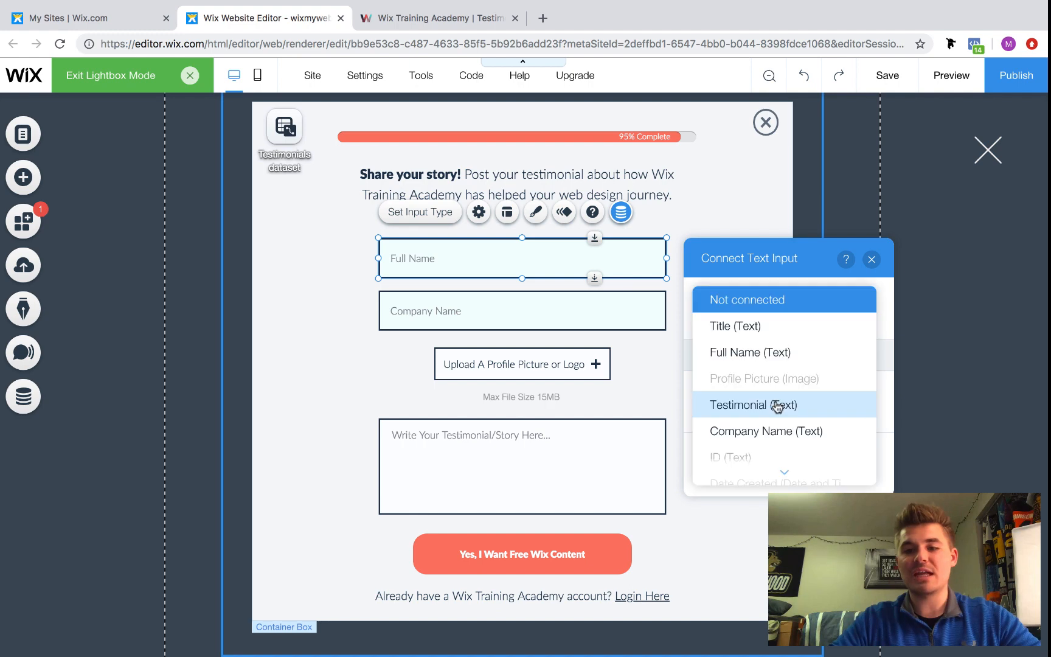
{"action": "left_click", "coordinate": [768, 353]}
Connect the Company Name input's value to the Company Name (Text) field and select the upload button
{"action": "left_click", "coordinate": [502, 310]}
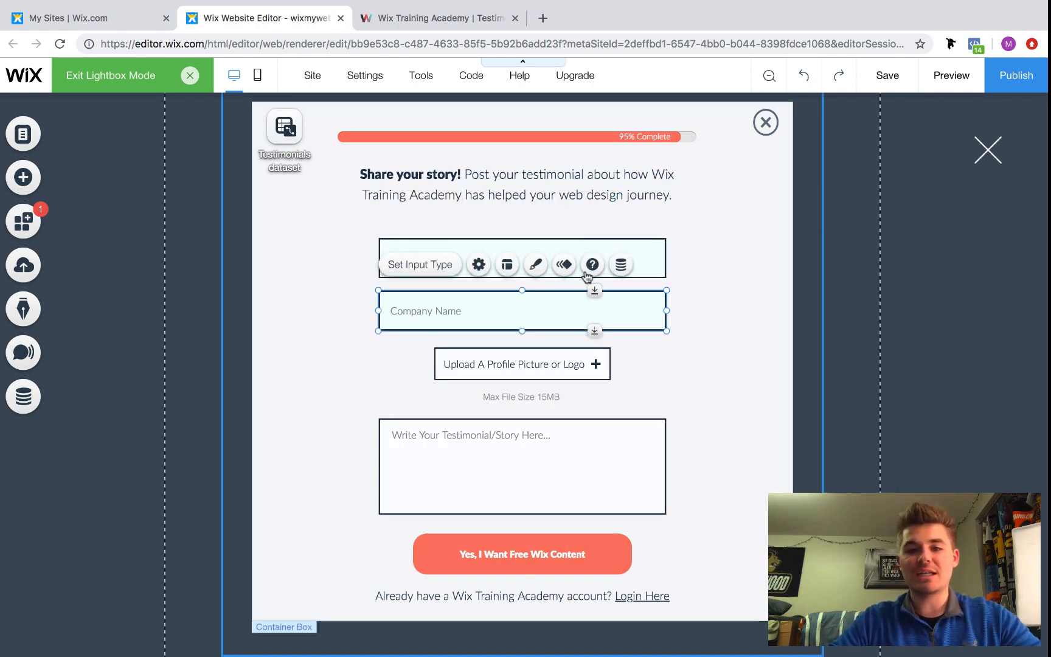
{"action": "left_click", "coordinate": [620, 264]}
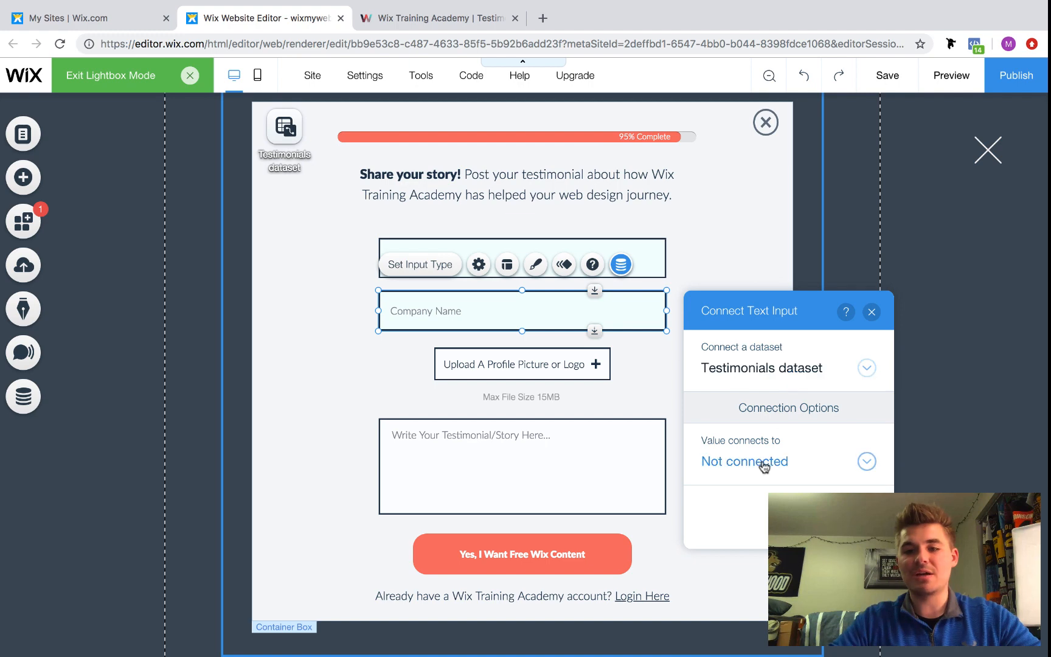
{"action": "left_click", "coordinate": [764, 466]}
{"action": "left_click", "coordinate": [763, 485]}
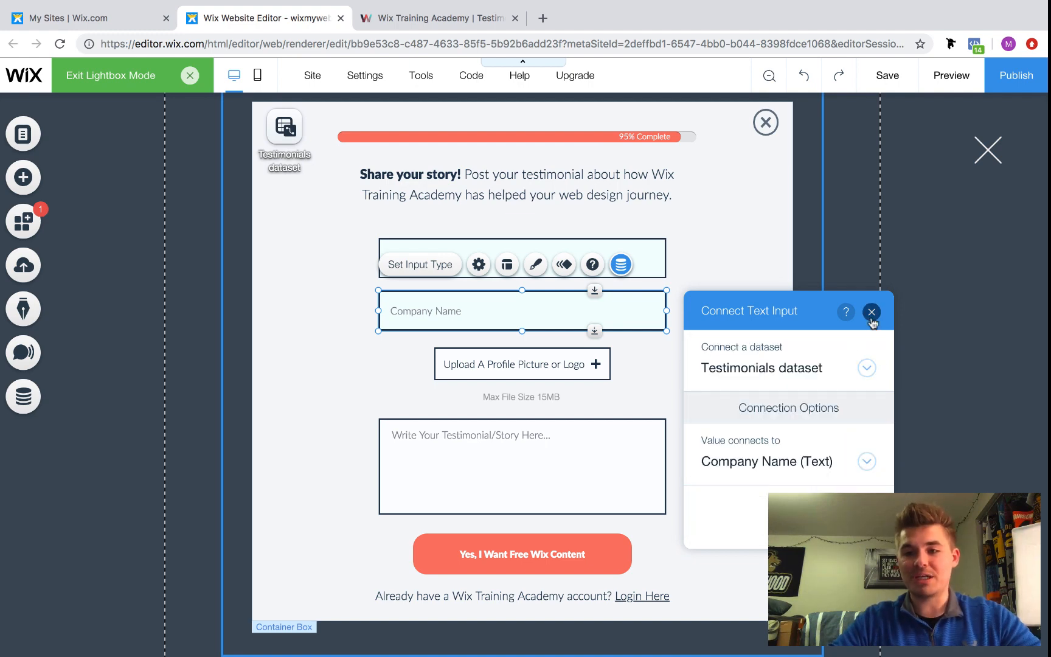
{"action": "left_click", "coordinate": [872, 311]}
{"action": "left_click", "coordinate": [520, 364]}
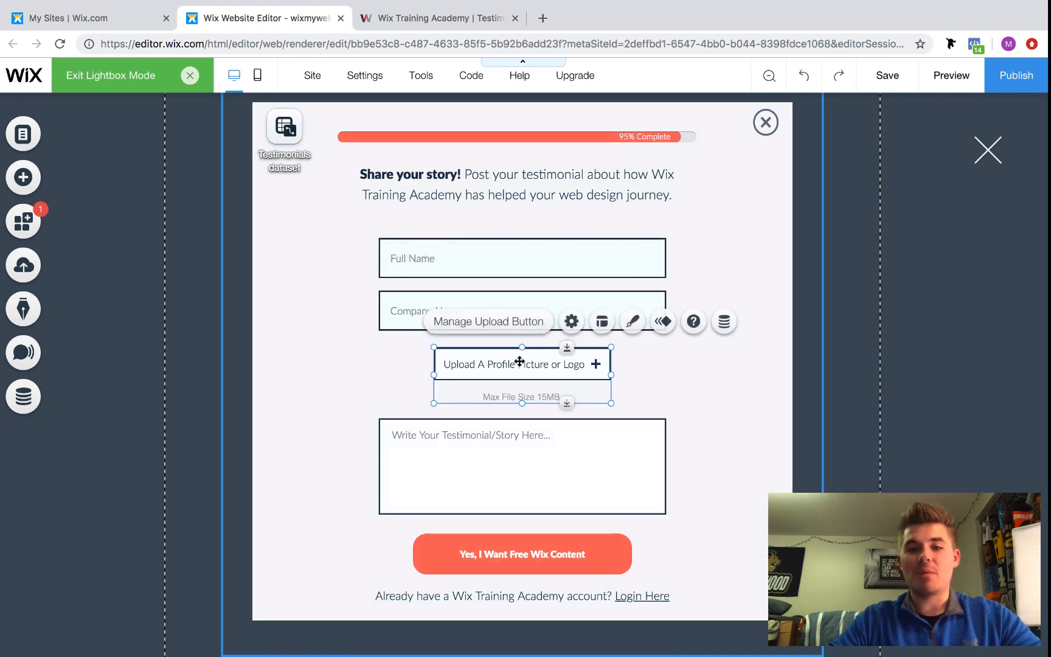
Connect the profile picture upload button's file to the Profile Picture (Image) field of the Testimonials dataset
{"action": "left_click", "coordinate": [716, 322]}
{"action": "left_click", "coordinate": [701, 515]}
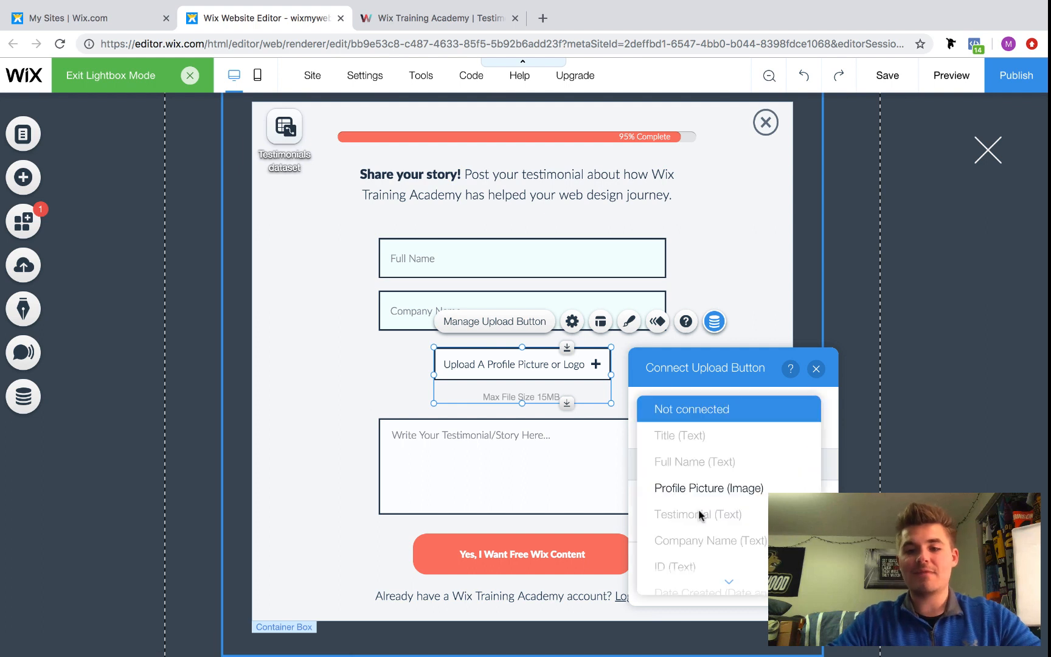
{"action": "left_click", "coordinate": [734, 490]}
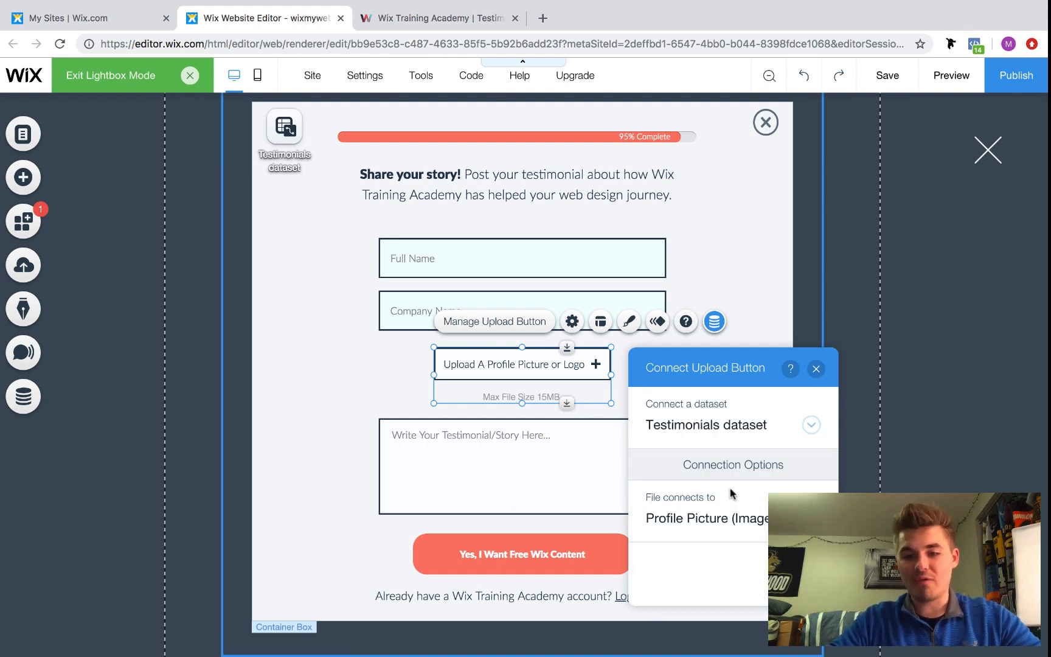
{"action": "left_click", "coordinate": [817, 368]}
Connect the testimonial text box's value to the Testimonial (Text) field of the Testimonials dataset
{"action": "left_click", "coordinate": [492, 466]}
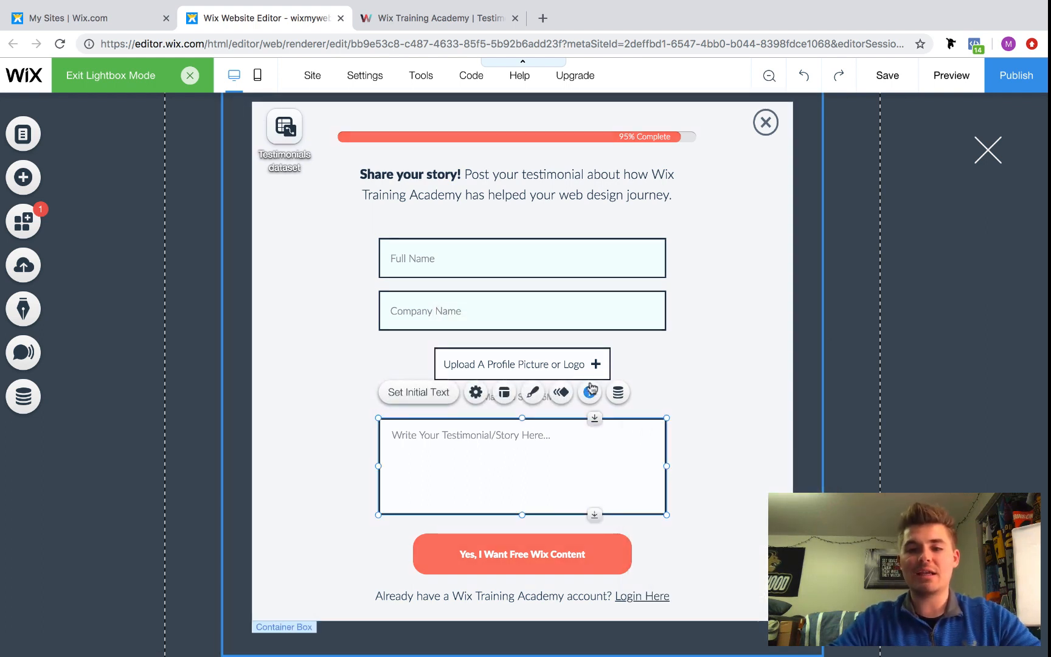
{"action": "left_click", "coordinate": [618, 393]}
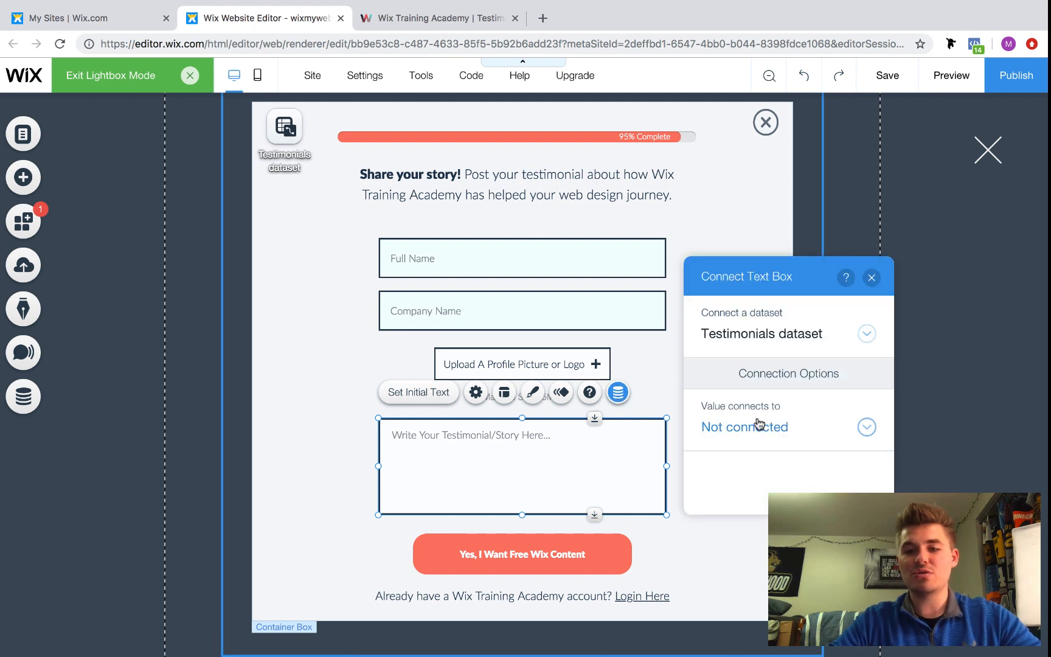
{"action": "left_click", "coordinate": [758, 425]}
{"action": "left_click", "coordinate": [772, 426]}
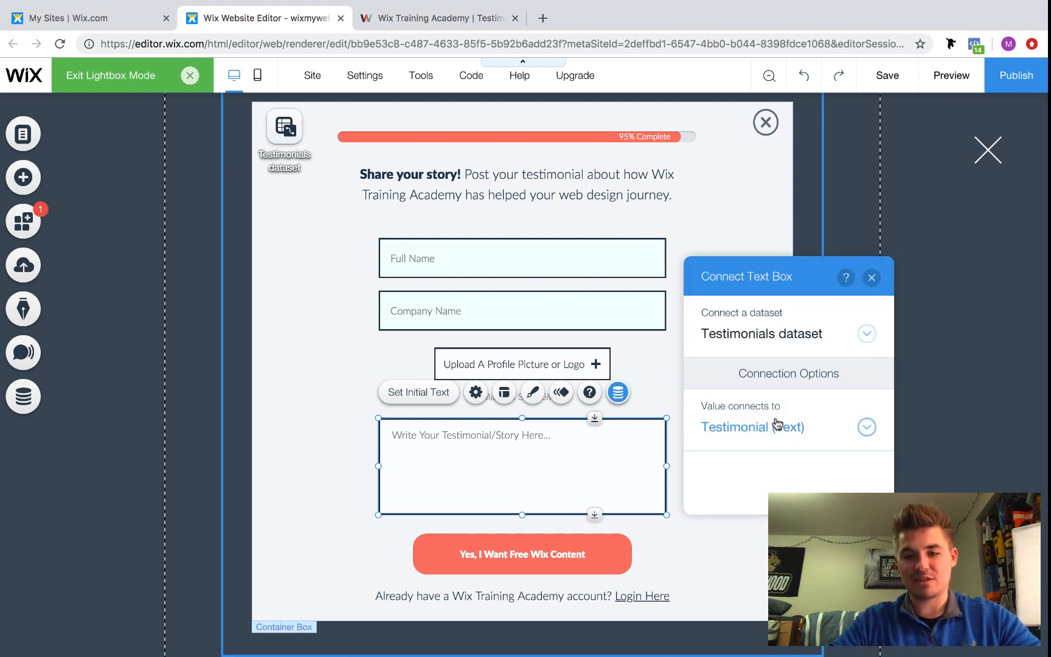
{"action": "left_click", "coordinate": [872, 277]}
{"action": "left_click", "coordinate": [794, 401]}
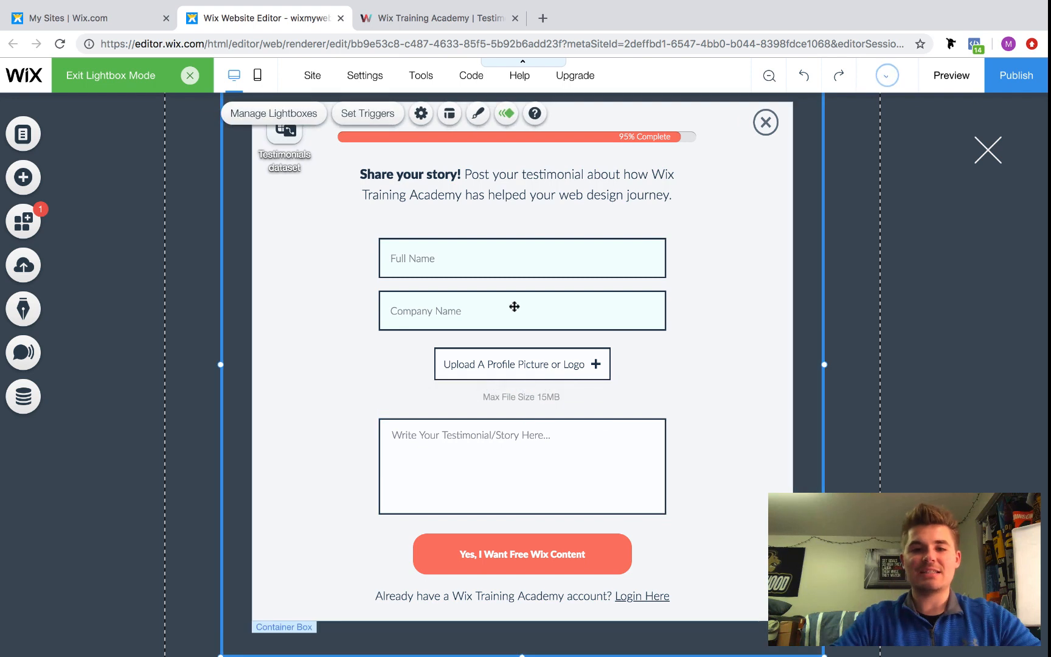
{"action": "left_click", "coordinate": [258, 154]}
{"action": "left_click", "coordinate": [443, 261]}
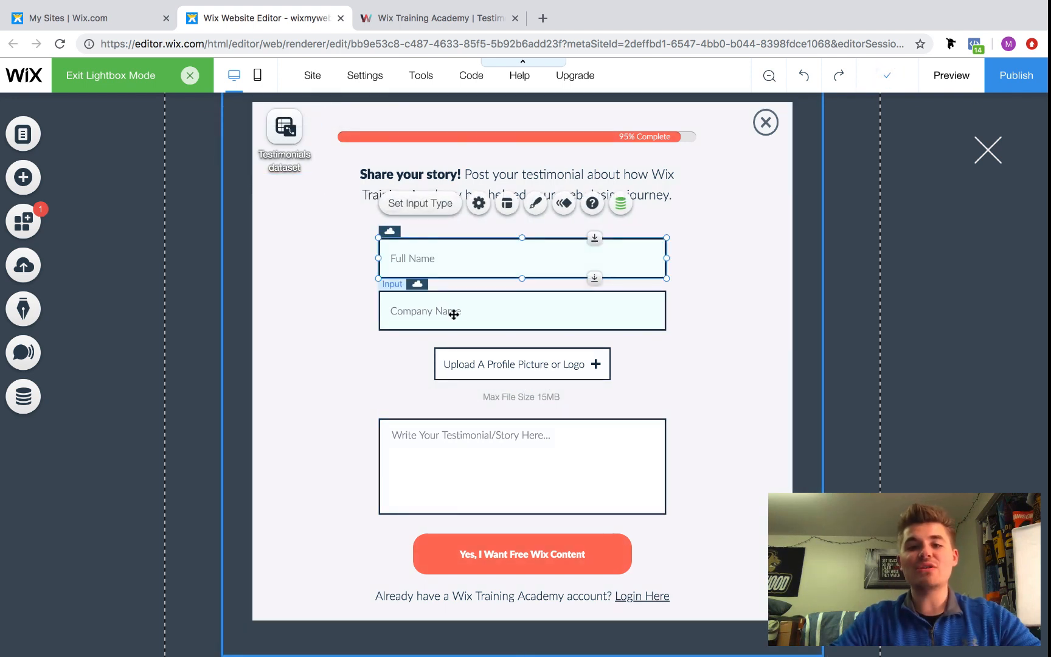
{"action": "left_click", "coordinate": [453, 310]}
{"action": "left_click", "coordinate": [479, 359]}
{"action": "left_click", "coordinate": [496, 462]}
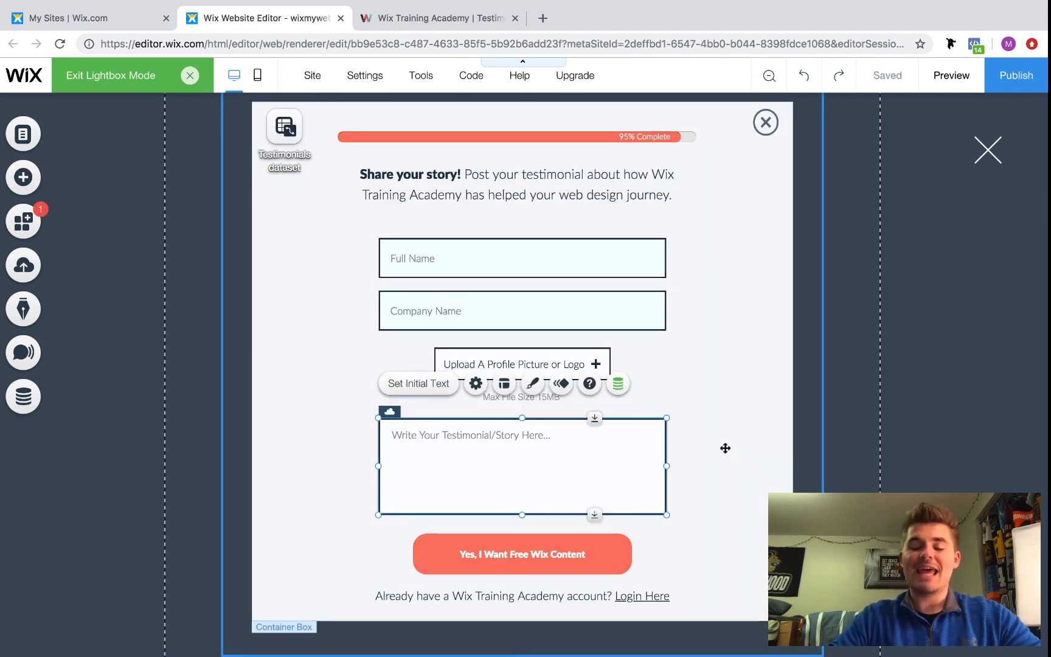
{"action": "scroll", "coordinate": [712, 467], "scroll_direction": "up", "scroll_amount": 1}
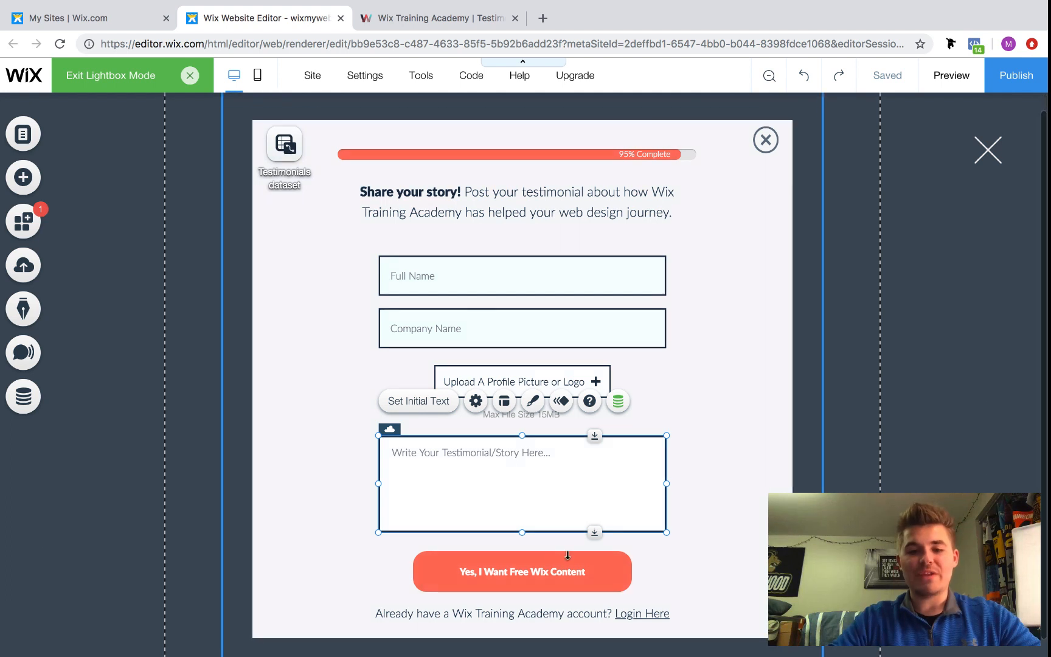
Connect the link of the "Yes, I Want Free Wix Content" button to the Testimonials dataset's Submit action
{"action": "left_click", "coordinate": [536, 572]}
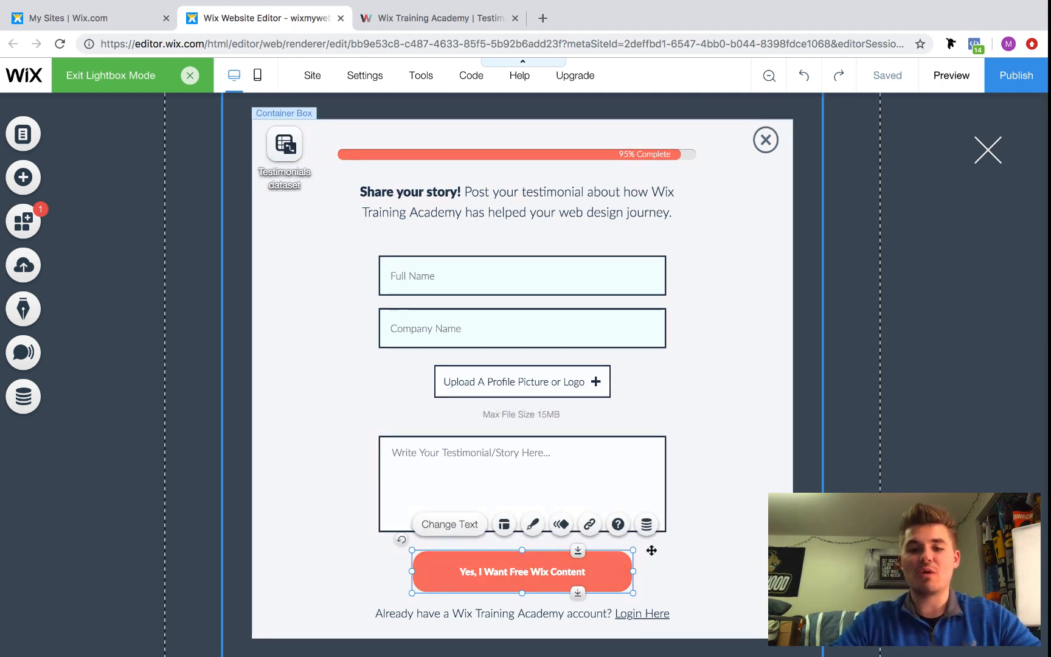
{"action": "left_click", "coordinate": [647, 526]}
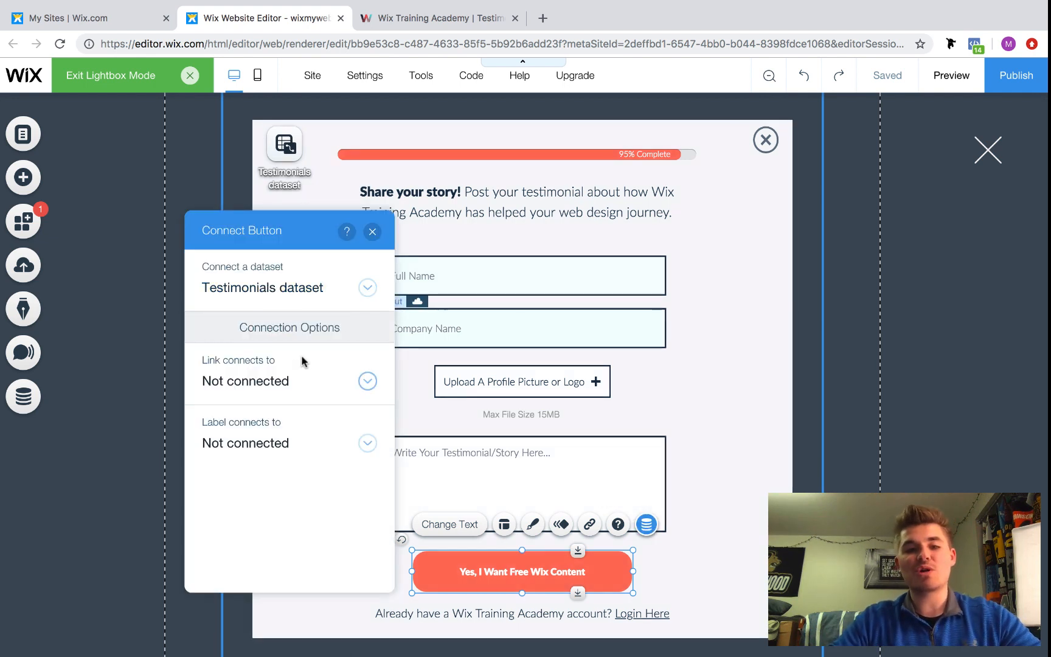
{"action": "left_click", "coordinate": [266, 382]}
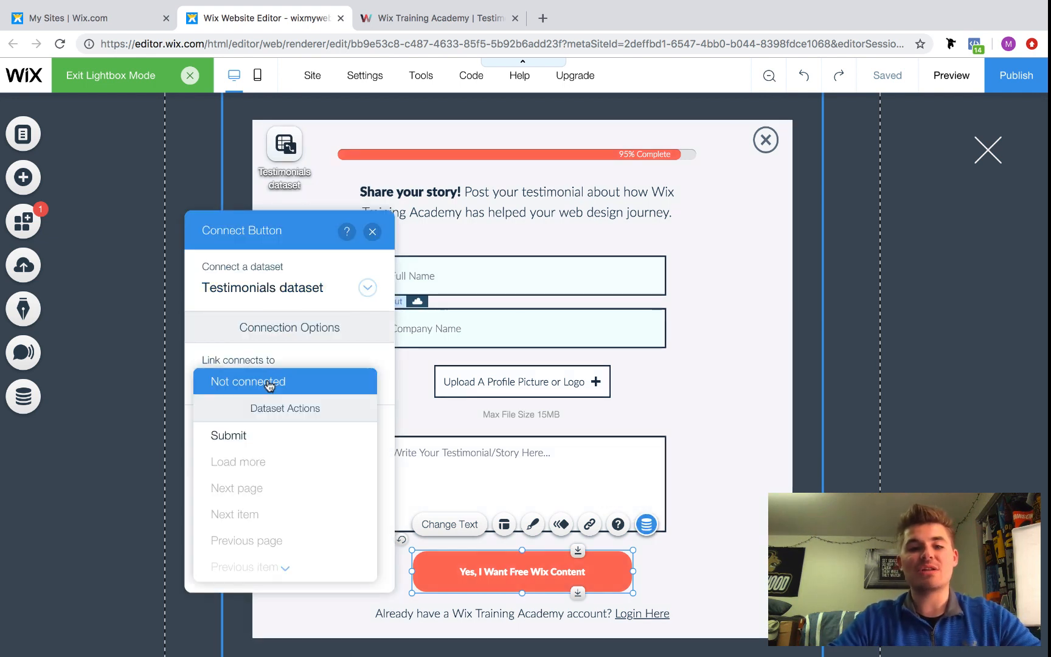
{"action": "left_click", "coordinate": [242, 443]}
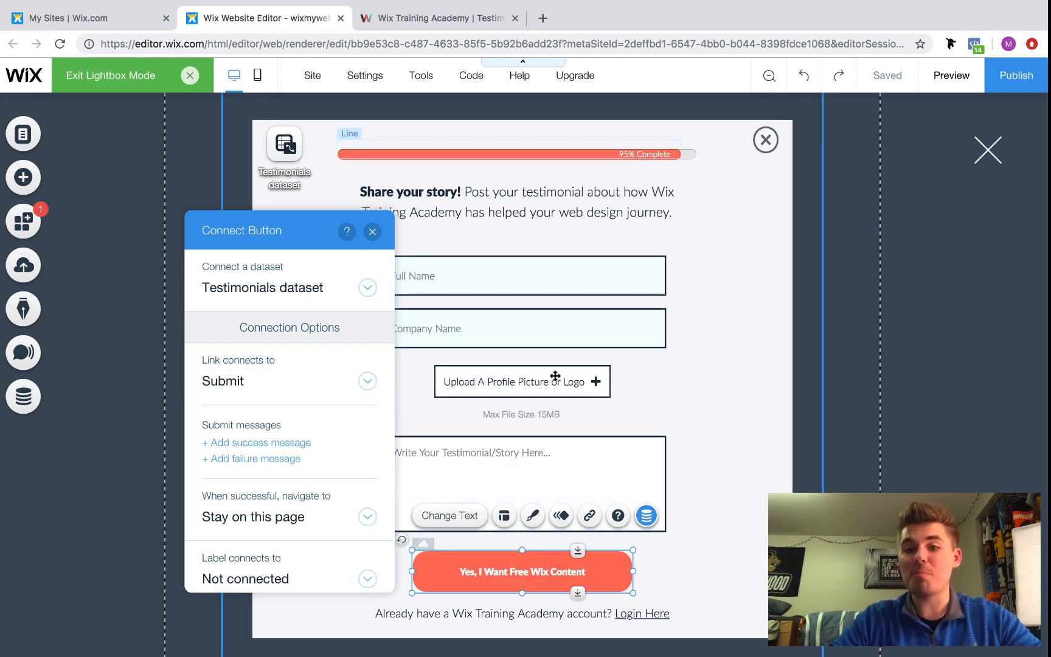
Make the submit button navigate to a link when the submission is successful
{"action": "scroll", "coordinate": [274, 408], "scroll_direction": "down", "scroll_amount": 1}
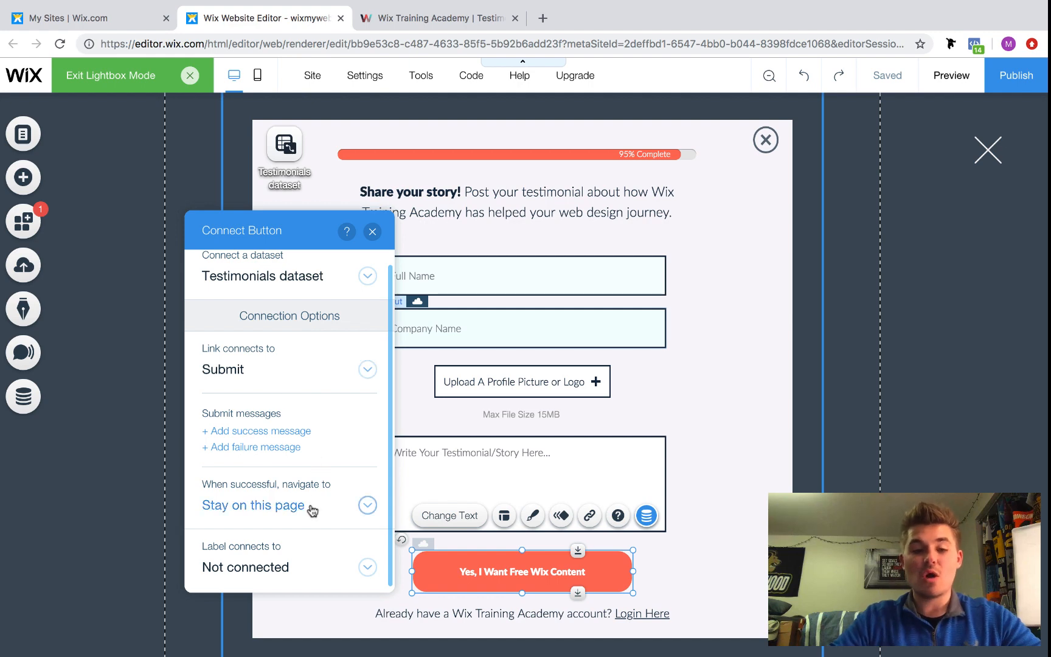
{"action": "left_click", "coordinate": [292, 506]}
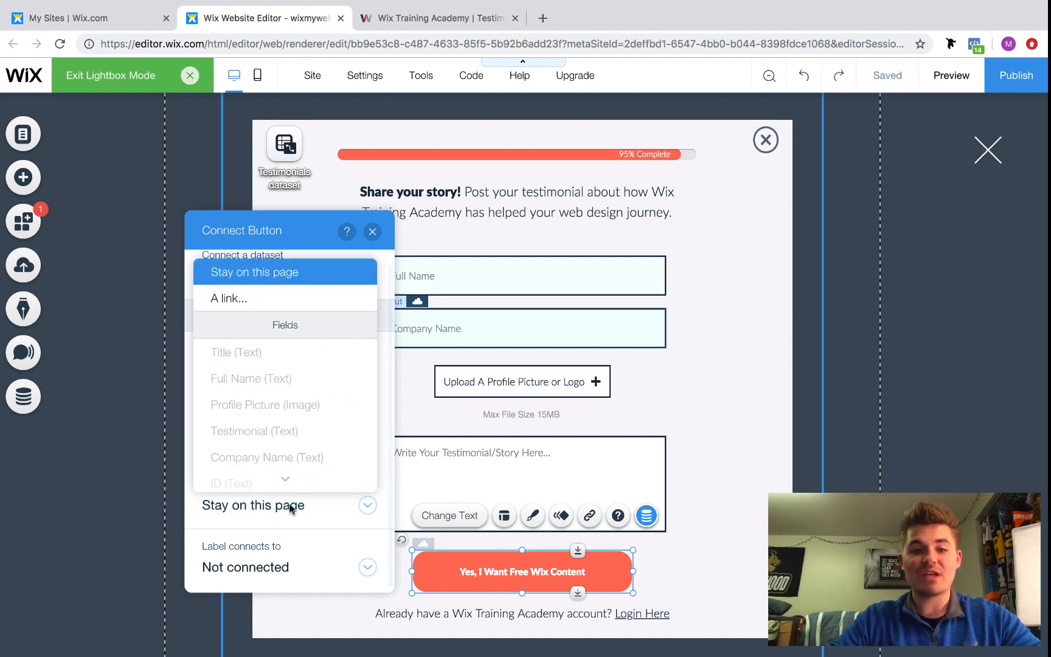
{"action": "scroll", "coordinate": [312, 424], "scroll_direction": "down", "scroll_amount": 1}
{"action": "scroll", "coordinate": [231, 295], "scroll_direction": "up", "scroll_amount": 1}
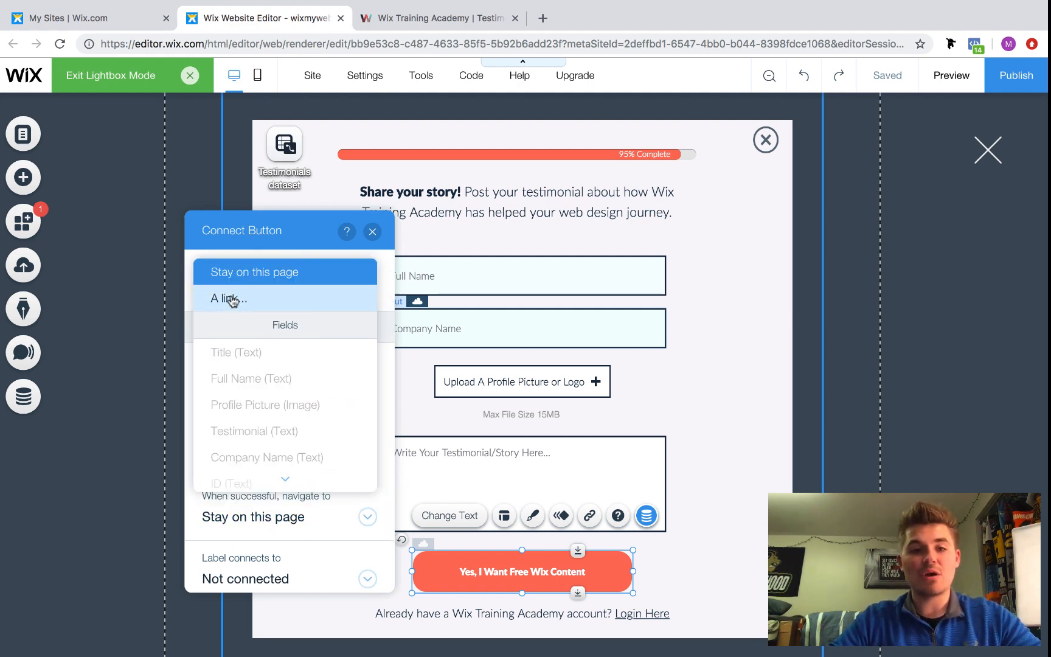
{"action": "left_click", "coordinate": [240, 302]}
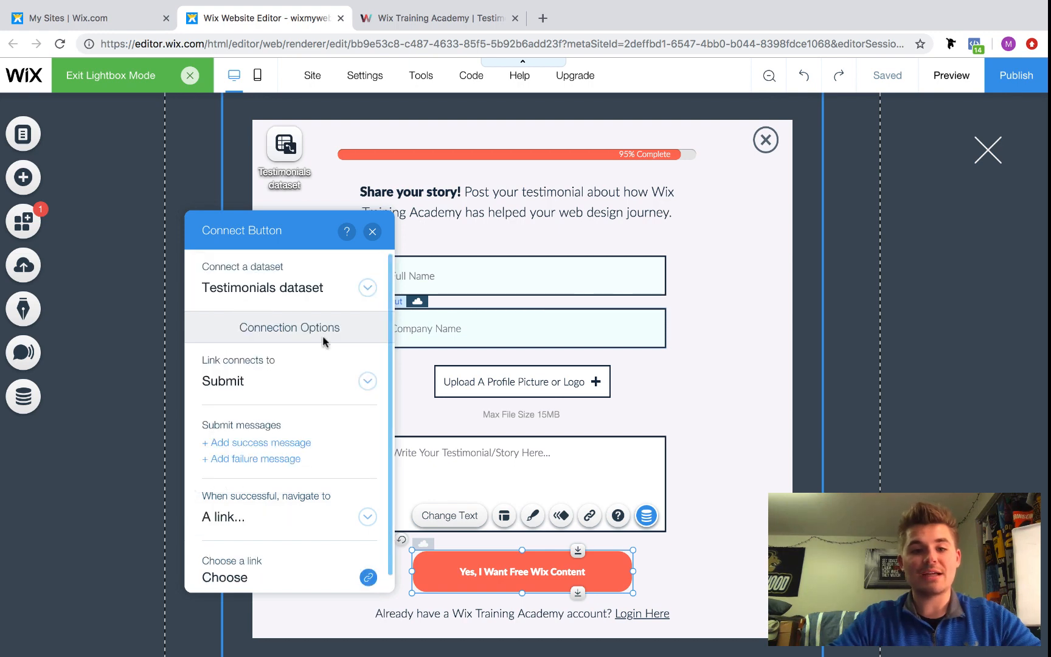
Link the successful submission to the Testimonials page, opening in the current window
{"action": "scroll", "coordinate": [282, 586], "scroll_direction": "down", "scroll_amount": 3}
{"action": "left_click", "coordinate": [270, 514]}
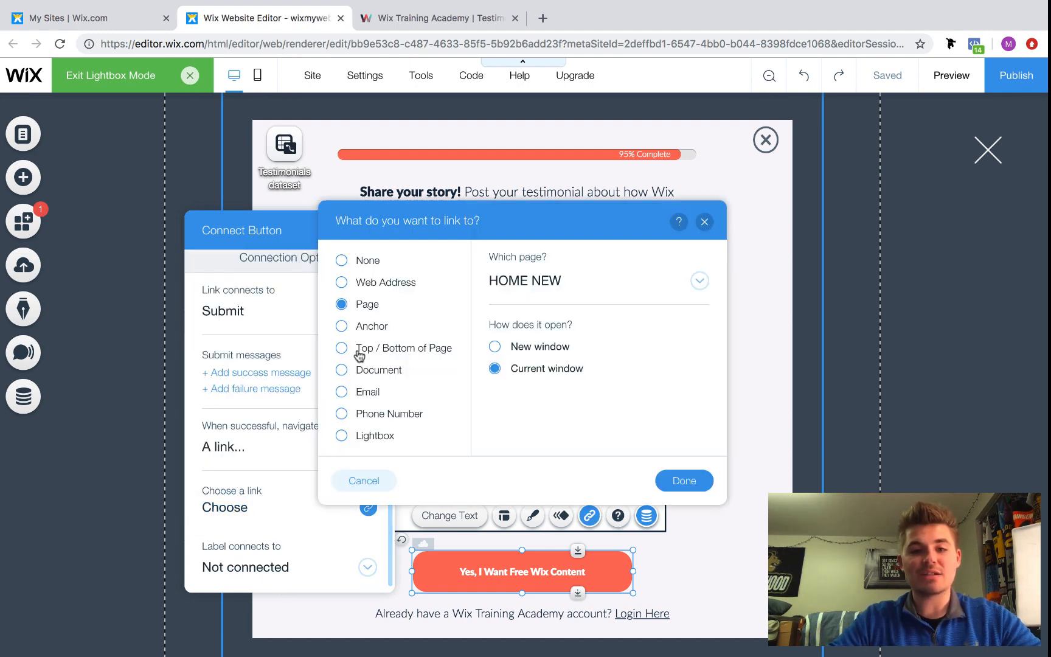
{"action": "left_click", "coordinate": [583, 295]}
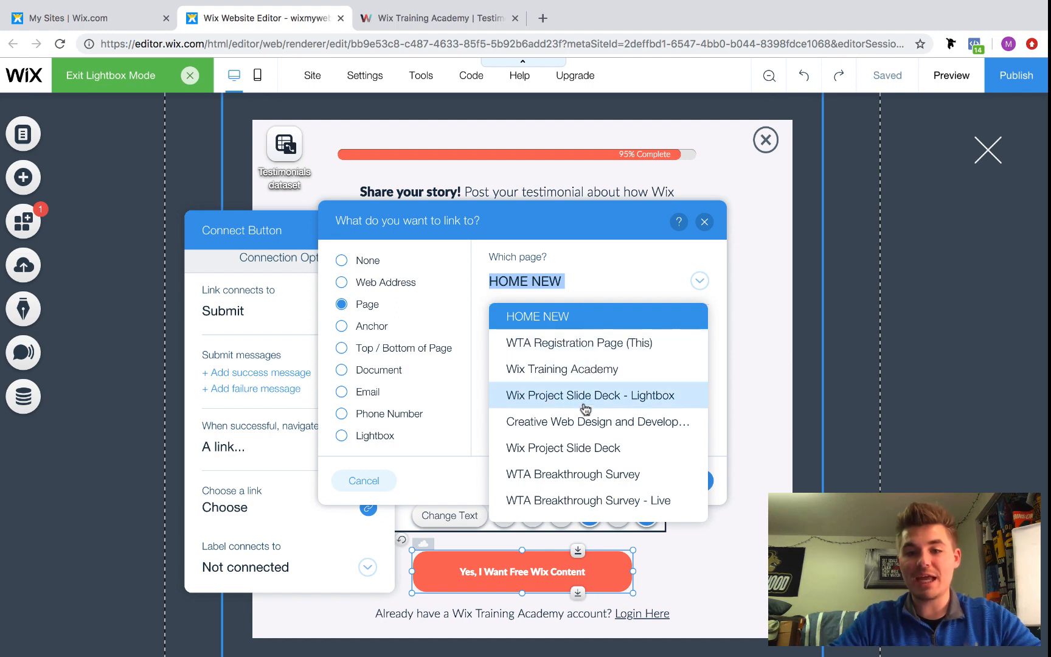
{"action": "scroll", "coordinate": [585, 409], "scroll_direction": "down", "scroll_amount": 5}
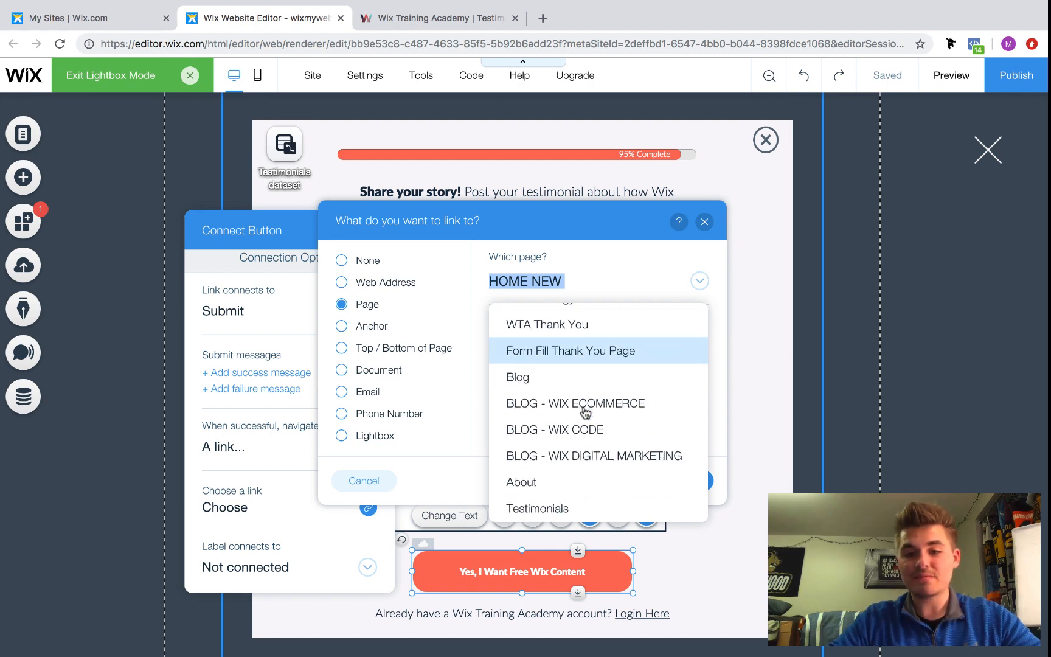
{"action": "scroll", "coordinate": [585, 412], "scroll_direction": "down", "scroll_amount": 1}
{"action": "left_click", "coordinate": [544, 470]}
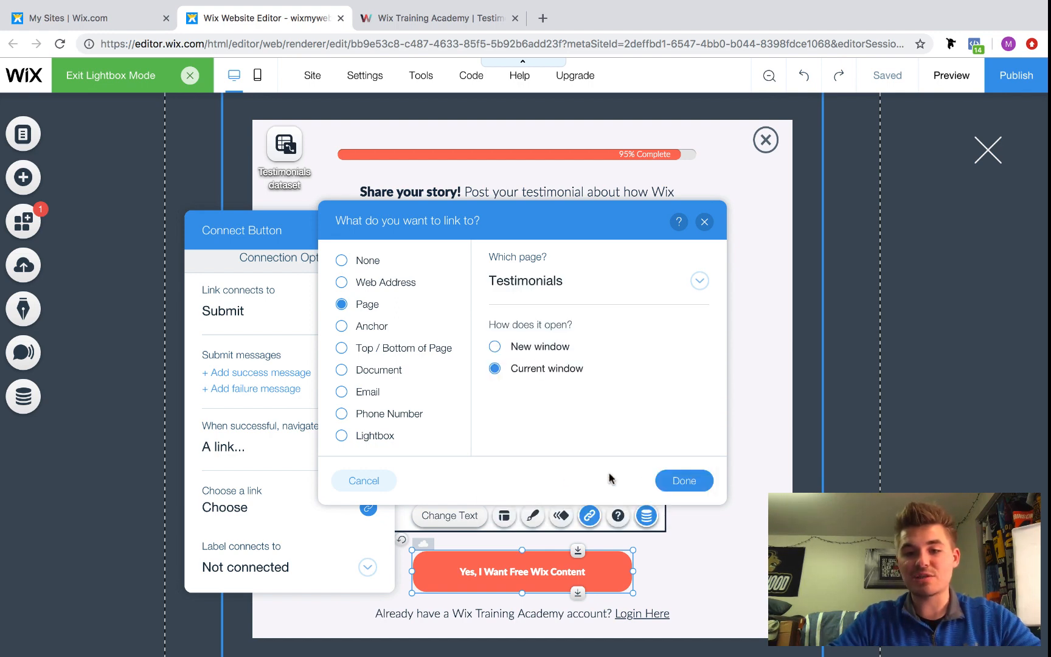
{"action": "left_click", "coordinate": [683, 482]}
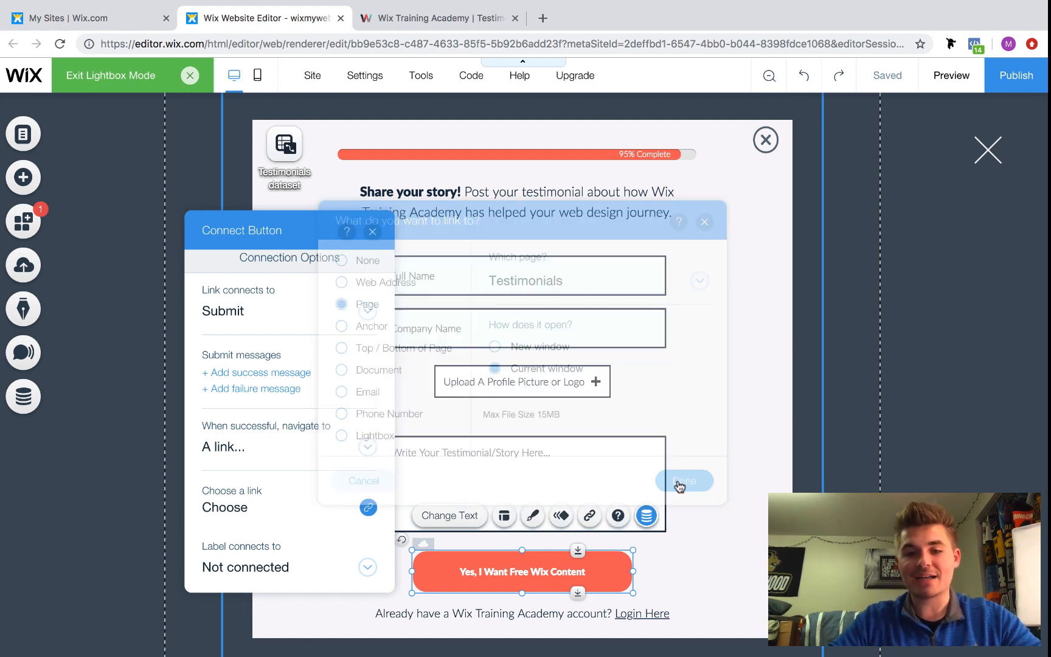
{"action": "left_click", "coordinate": [372, 232]}
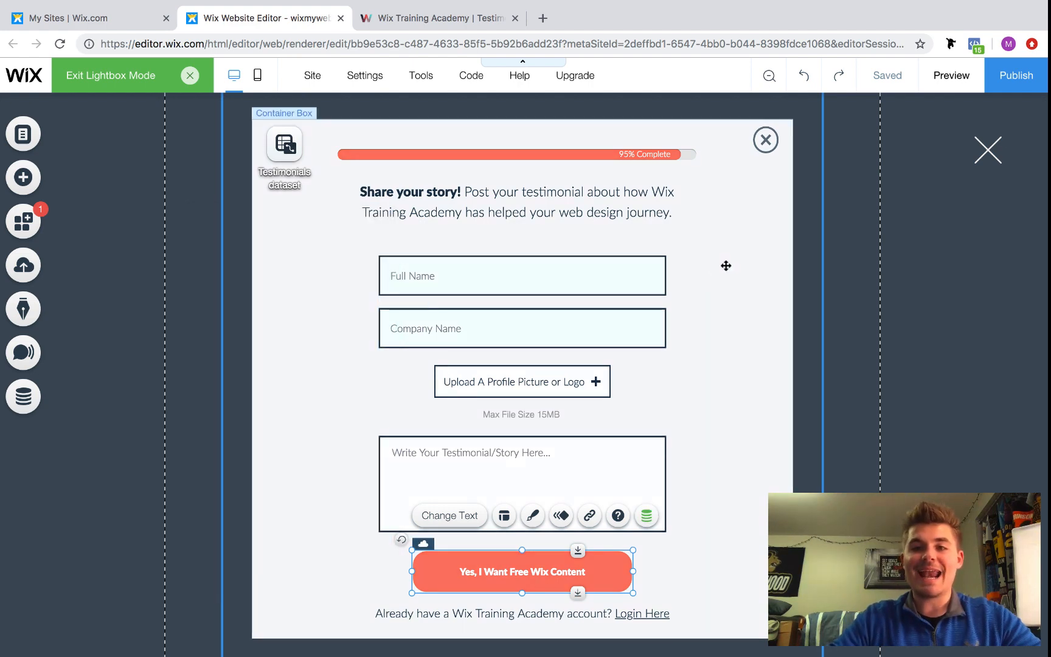
Nudge the "Share your story!" text and the Full Name input slightly upward to even out the form's spacing
{"action": "left_click", "coordinate": [568, 207]}
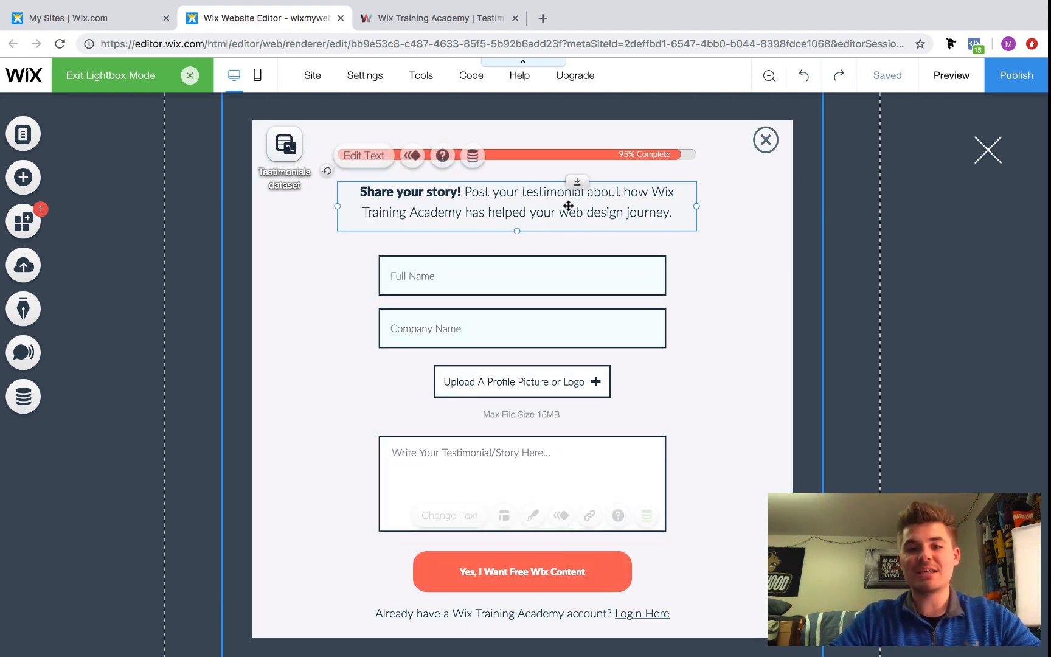
{"action": "left_click_drag", "start_coordinate": [568, 207], "coordinate": [569, 203]}
{"action": "left_click", "coordinate": [536, 260]}
{"action": "left_click_drag", "start_coordinate": [535, 261], "coordinate": [535, 256]}
{"action": "left_click", "coordinate": [554, 323]}
{"action": "left_click_drag", "start_coordinate": [554, 323], "coordinate": [554, 323]}
{"action": "left_click", "coordinate": [739, 430]}
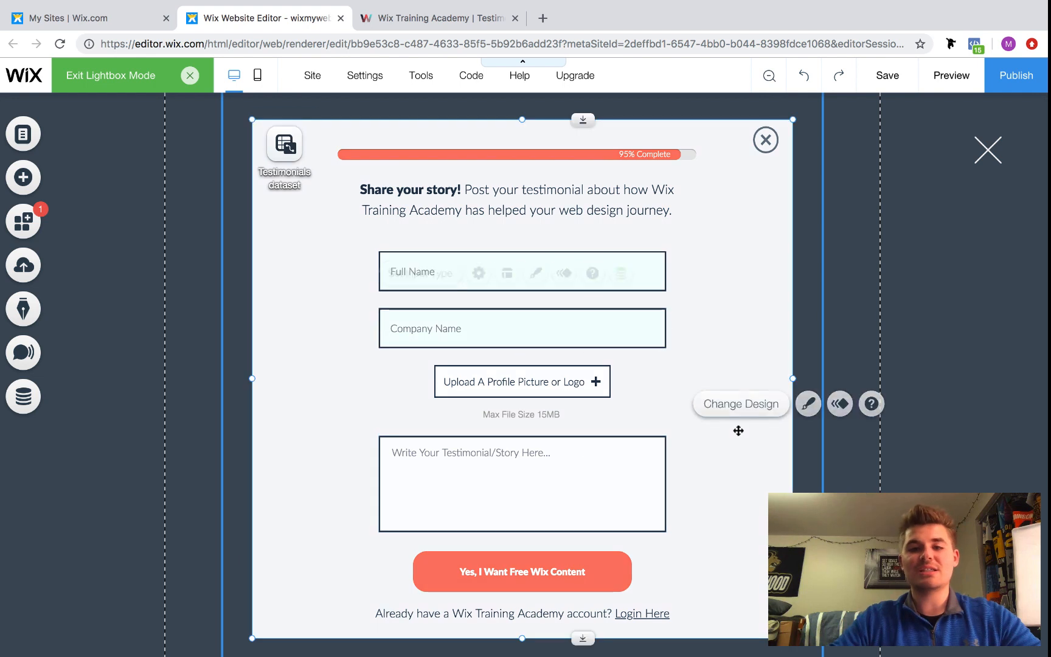
Save the site without publishing it and dismiss the save confirmation
{"action": "scroll", "coordinate": [742, 399], "scroll_direction": "down", "scroll_amount": 1}
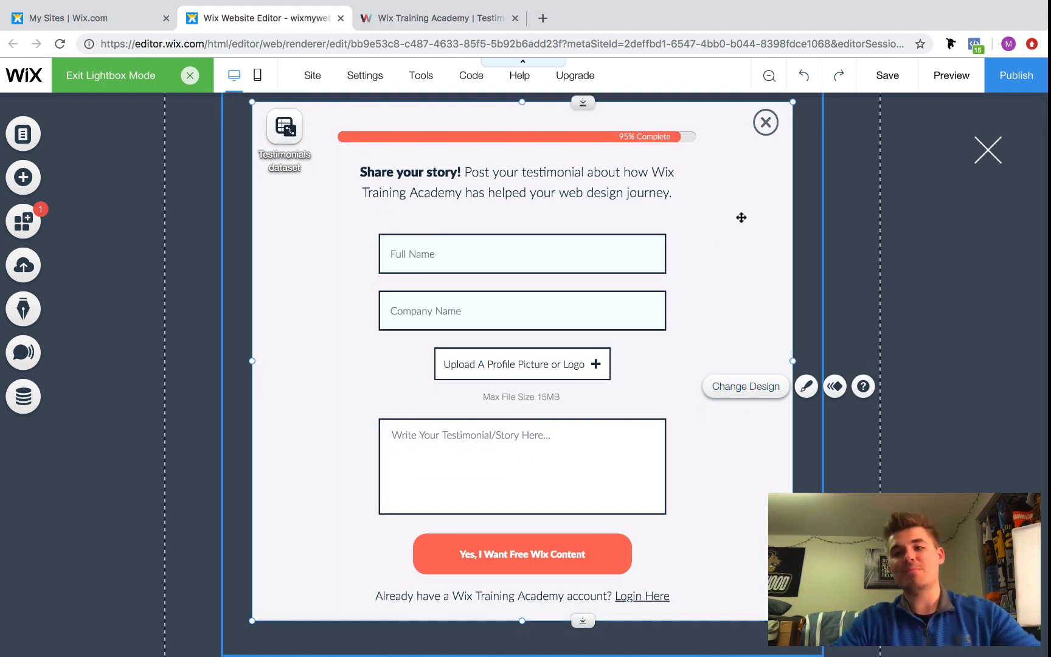
{"action": "left_click", "coordinate": [888, 89]}
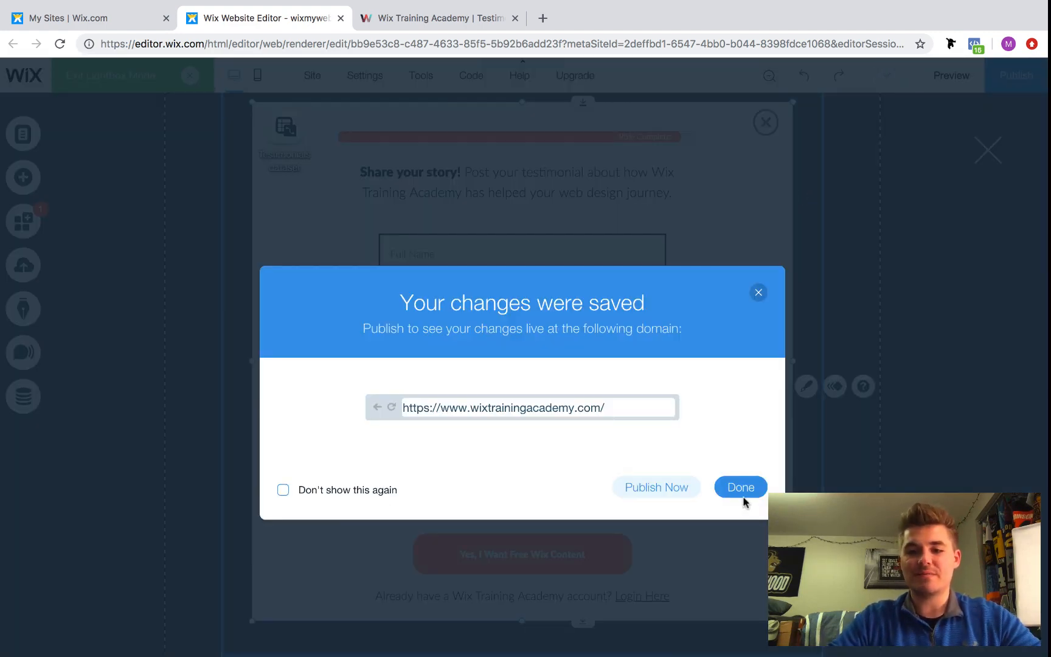
{"action": "left_click", "coordinate": [742, 494]}
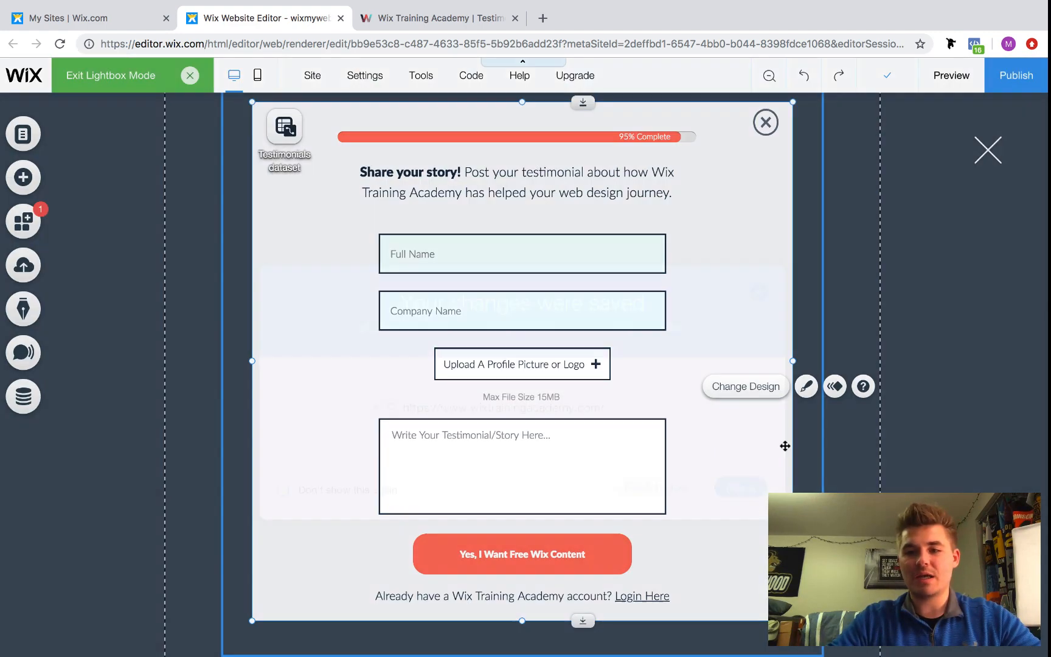
Delete the lightbox's X close icon outside the form container and save the site again without publishing
{"action": "left_click", "coordinate": [991, 147]}
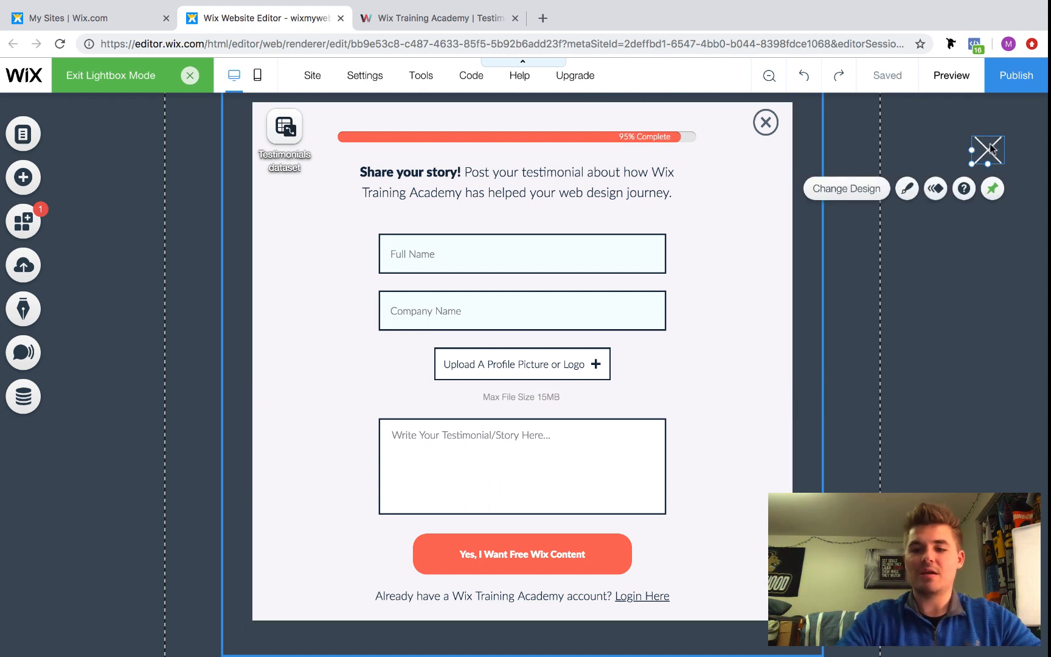
{"action": "key", "text": "Delete"}
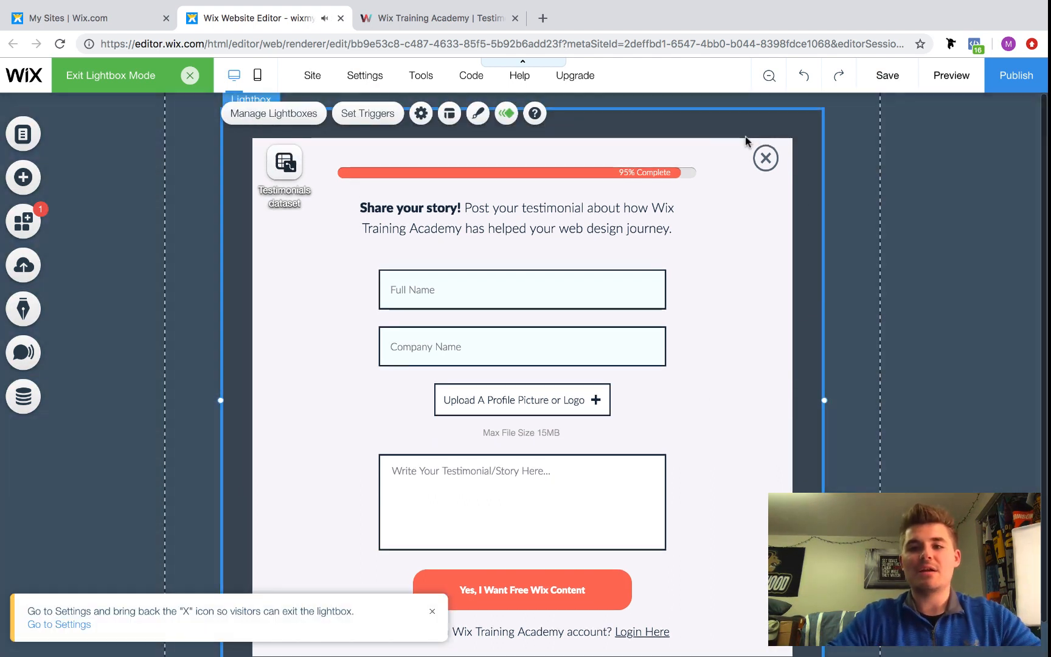
{"action": "left_click", "coordinate": [761, 158]}
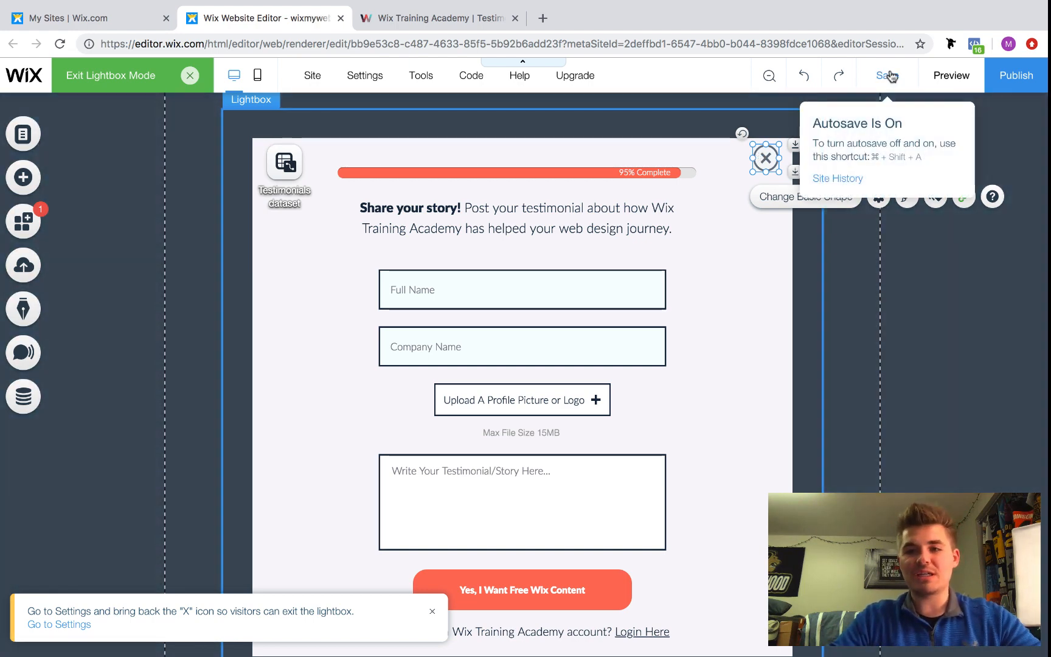
{"action": "left_click", "coordinate": [888, 75]}
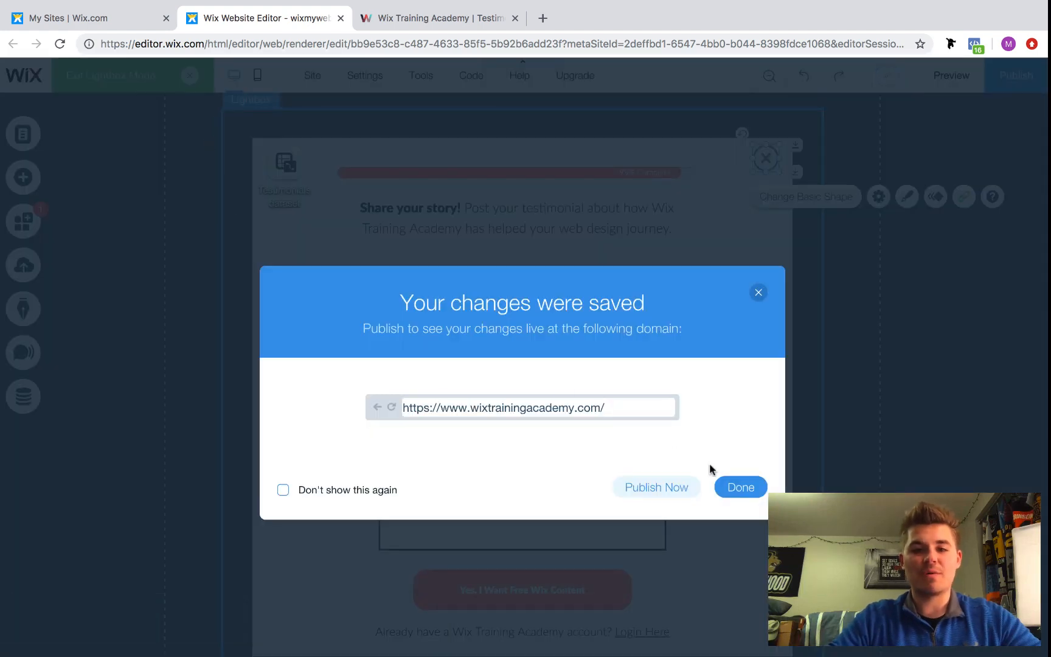
{"action": "left_click", "coordinate": [733, 488]}
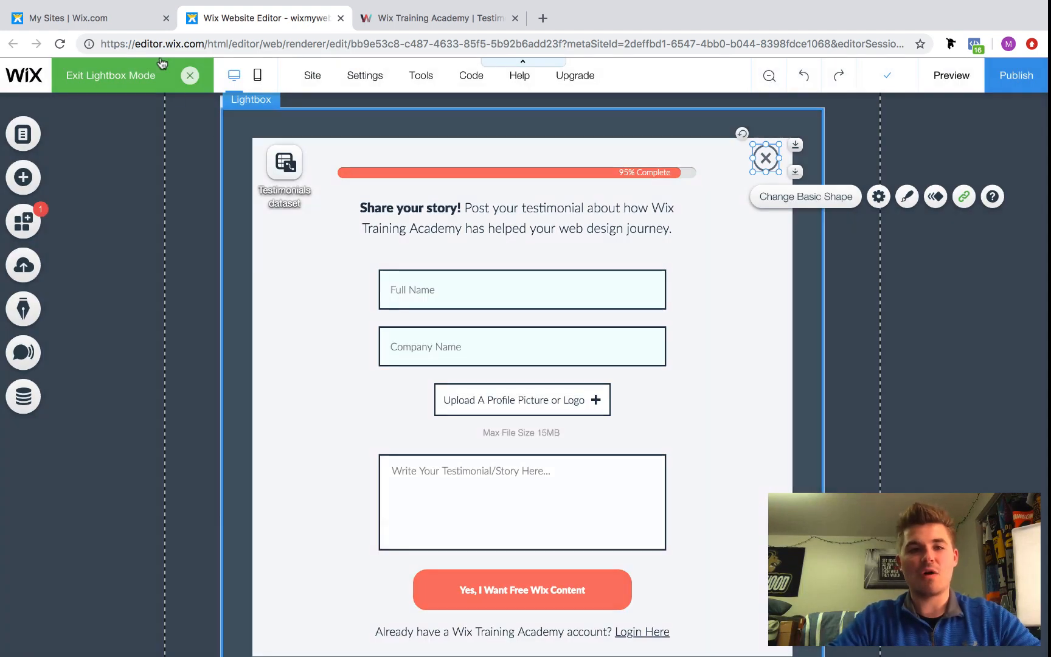
Exit lightbox editing and switch the editor to the Testimonials page
{"action": "left_click", "coordinate": [191, 75]}
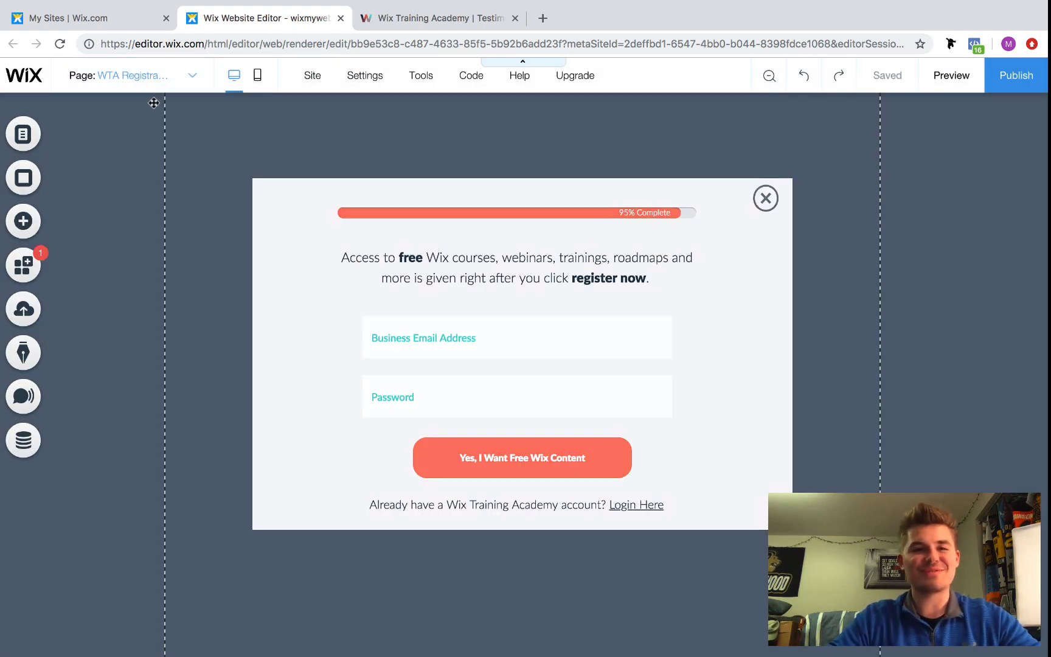
{"action": "left_click", "coordinate": [154, 73]}
{"action": "left_click", "coordinate": [129, 149]}
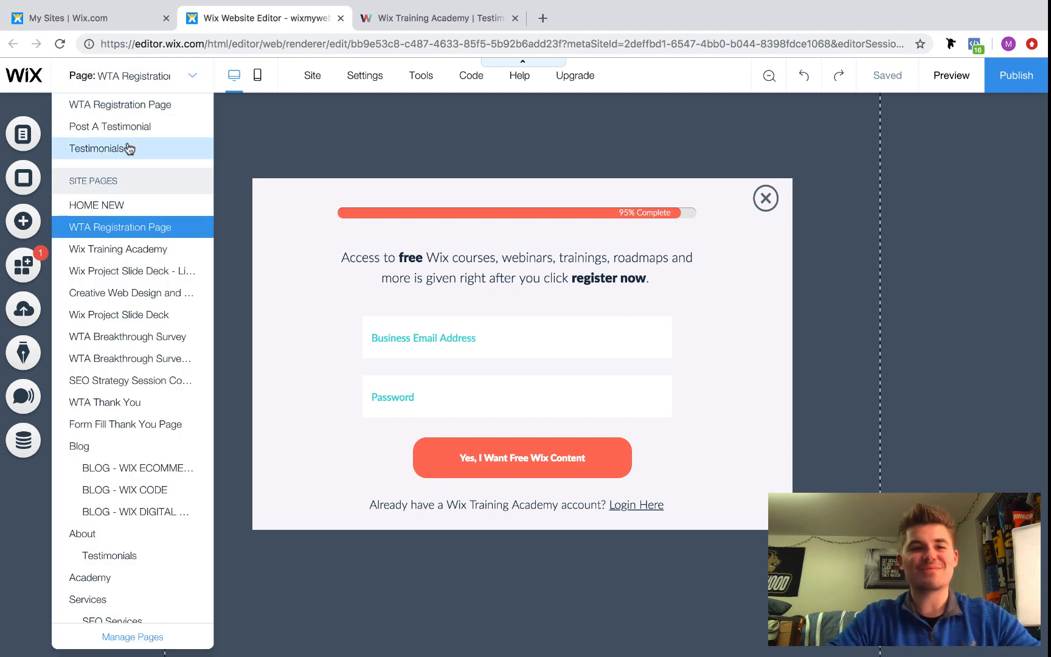
Link the Post Your Testimonial button on the Testimonials page to the Post A Testimonial lightbox
{"action": "scroll", "coordinate": [490, 243], "scroll_direction": "down", "scroll_amount": 2}
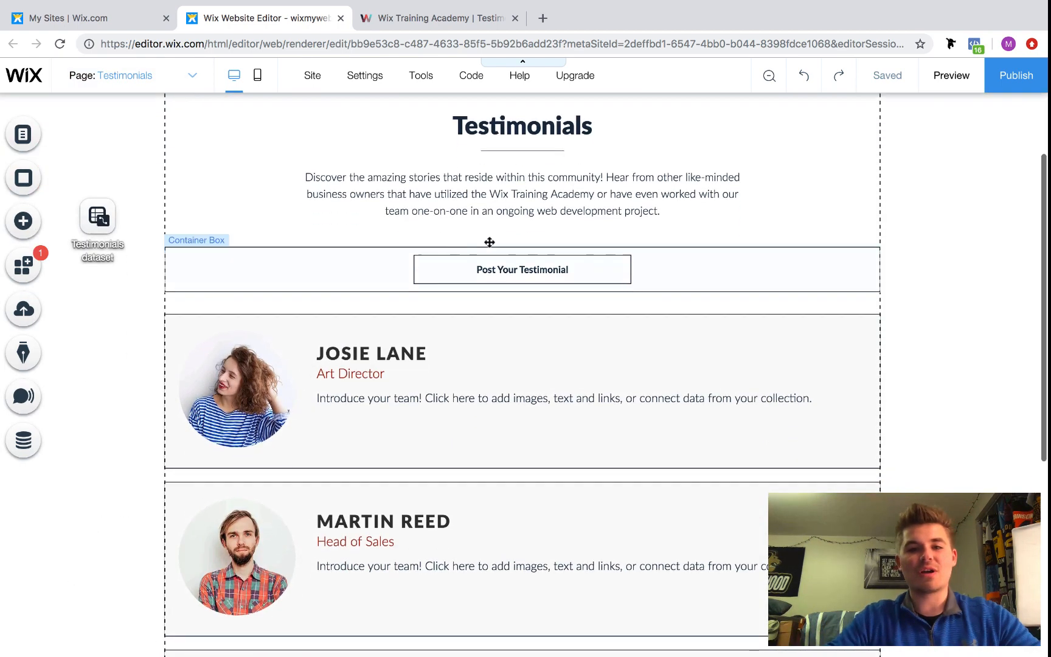
{"action": "left_click", "coordinate": [508, 275]}
{"action": "left_click", "coordinate": [591, 228]}
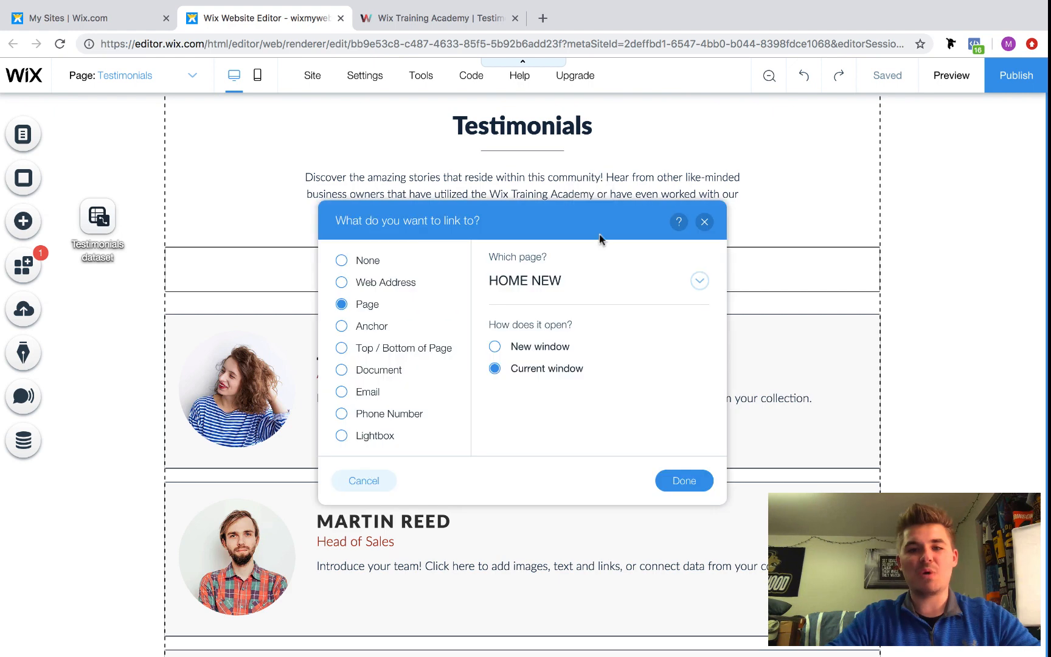
{"action": "left_click", "coordinate": [566, 281]}
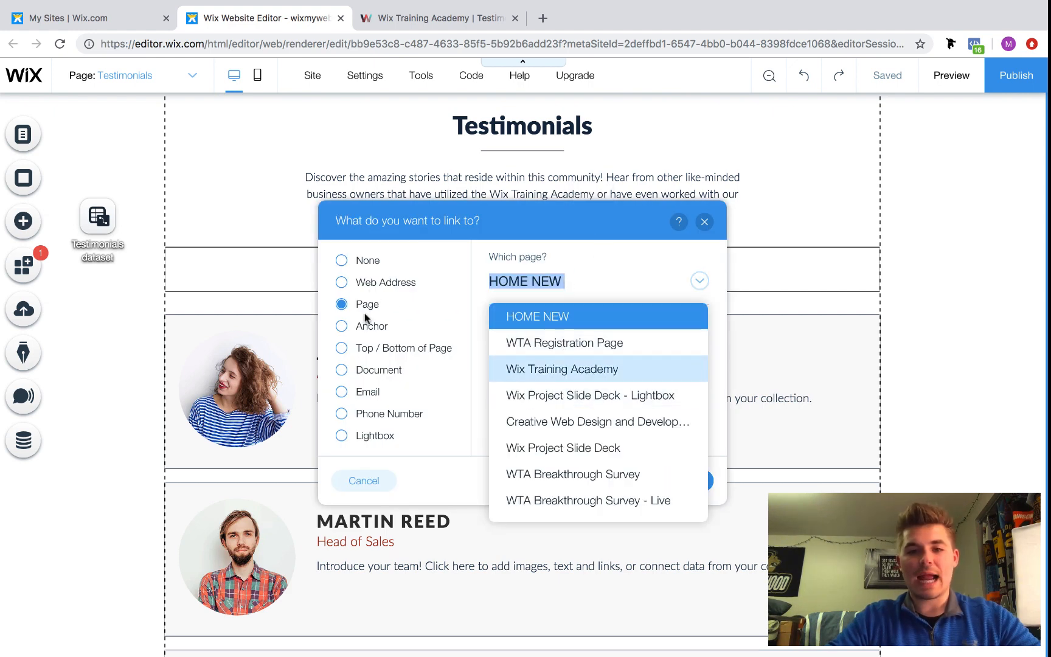
{"action": "left_click", "coordinate": [365, 439]}
{"action": "left_click", "coordinate": [367, 439]}
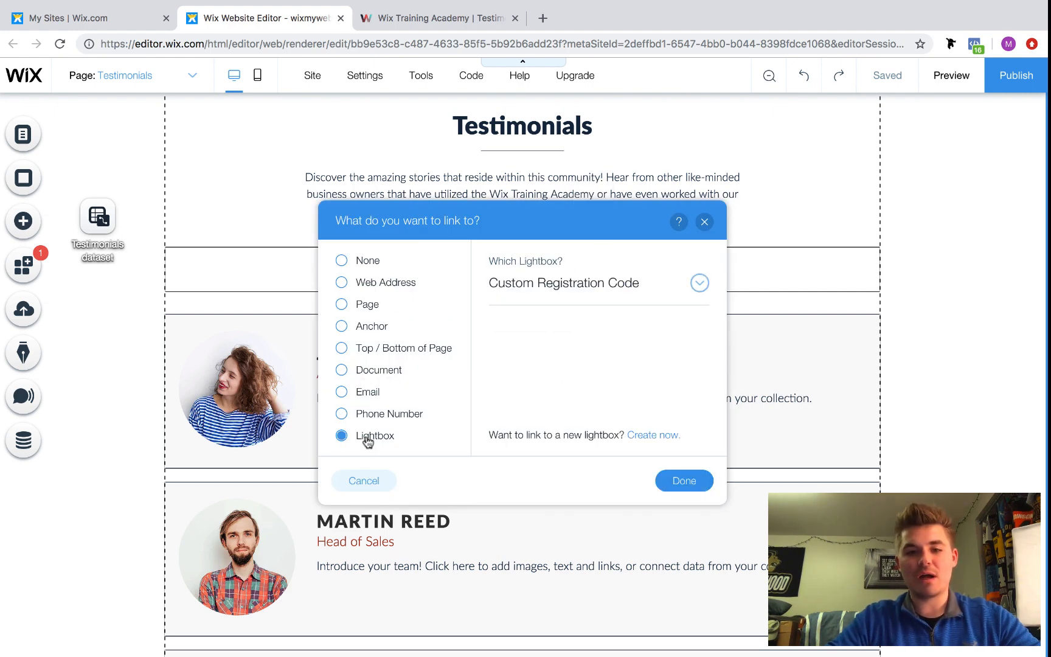
{"action": "left_click", "coordinate": [622, 293]}
{"action": "left_click", "coordinate": [575, 601]}
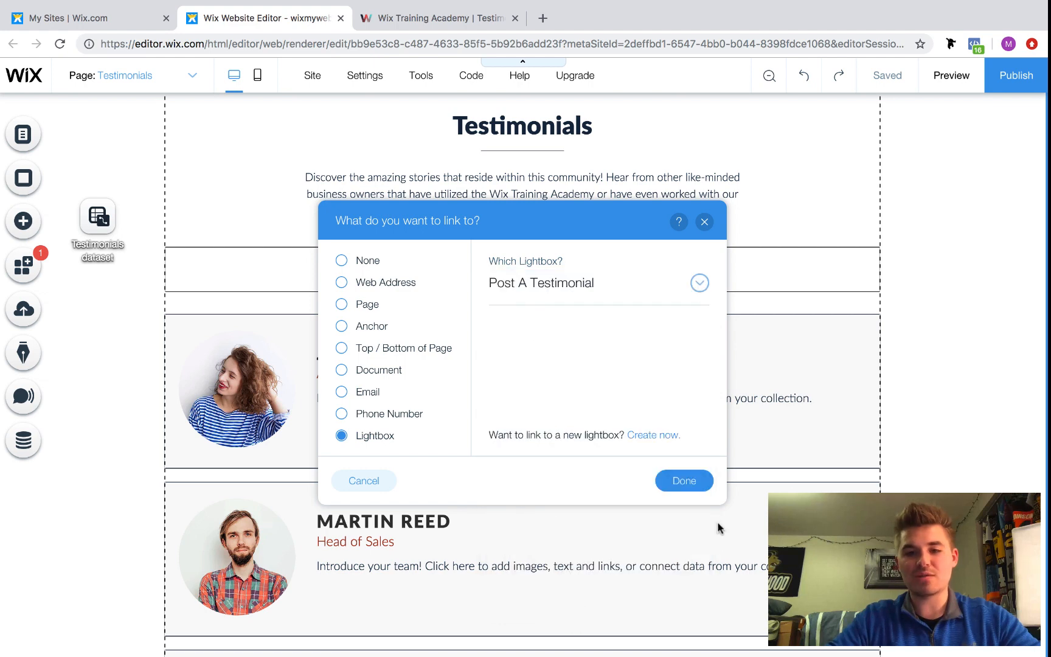
{"action": "left_click", "coordinate": [692, 486]}
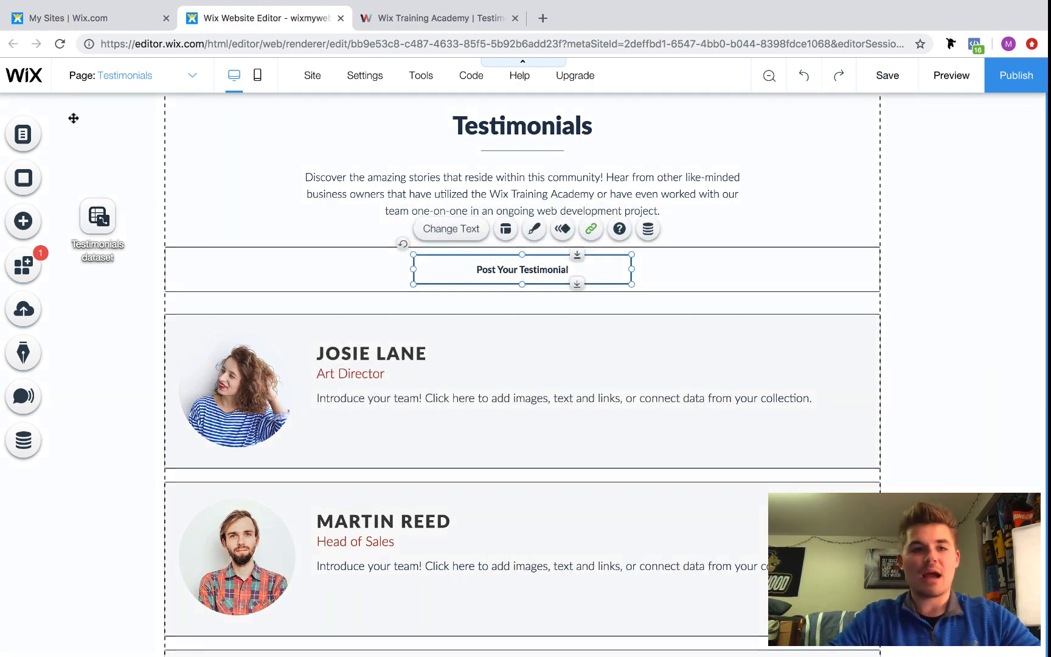
Check the automatic display setting of the Post A Testimonial lightbox and exit lightbox editing
{"action": "left_click", "coordinate": [23, 134]}
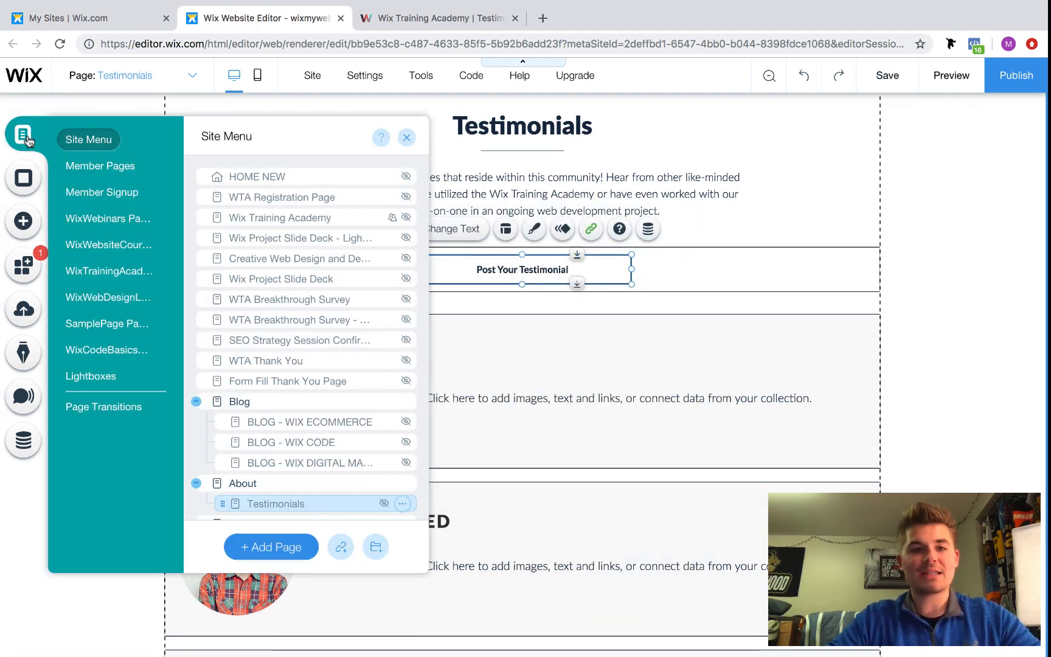
{"action": "left_click", "coordinate": [101, 376]}
{"action": "scroll", "coordinate": [353, 426], "scroll_direction": "down", "scroll_amount": 2}
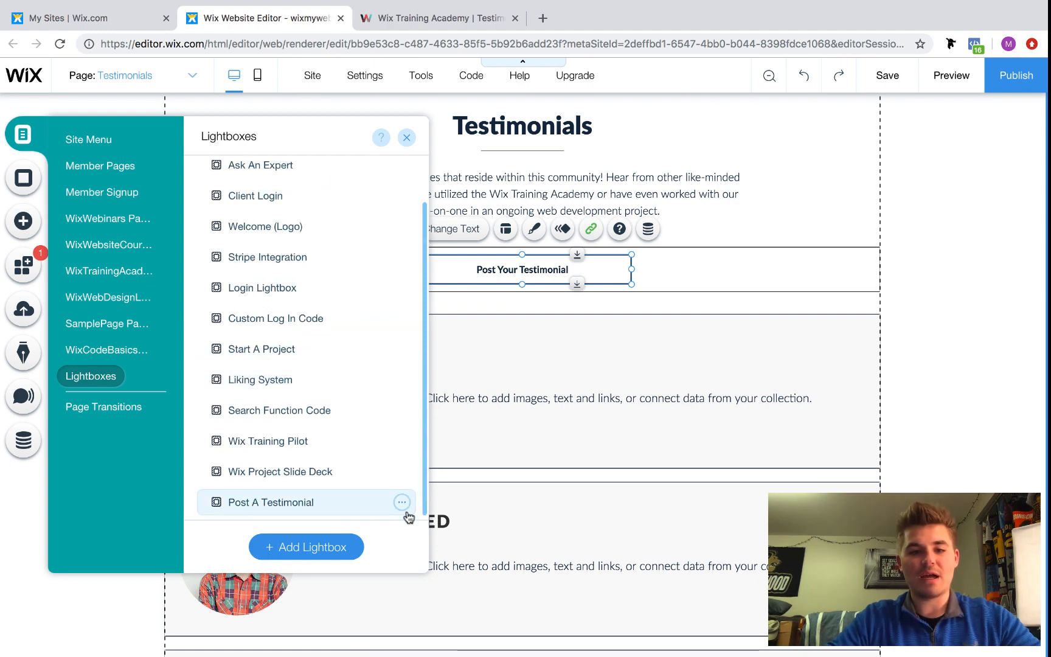
{"action": "left_click", "coordinate": [404, 504]}
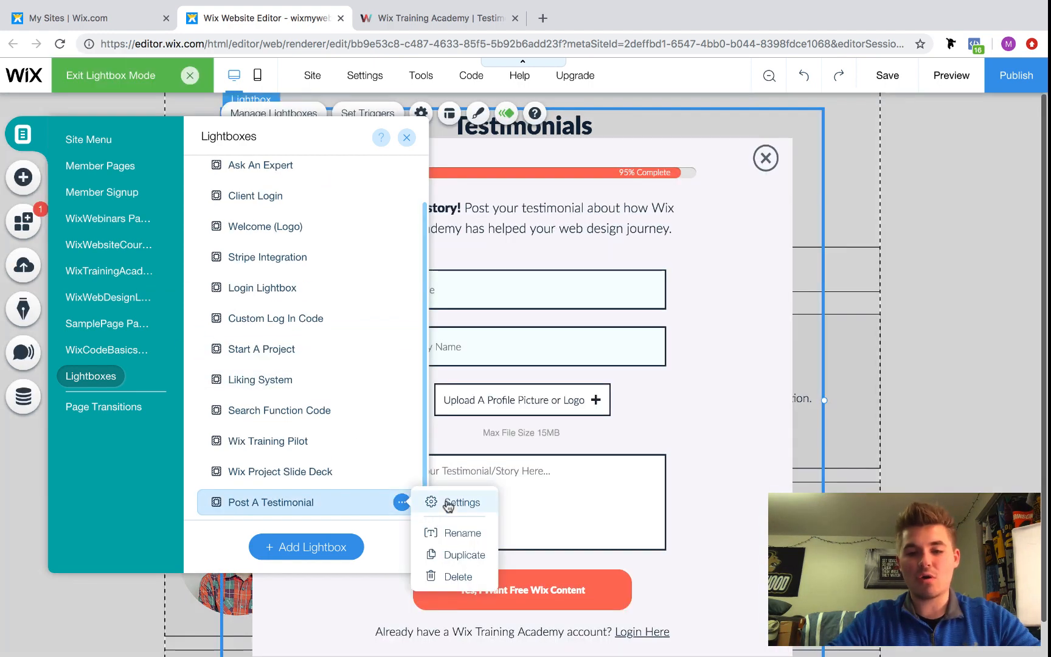
{"action": "left_click", "coordinate": [406, 137]}
{"action": "left_click", "coordinate": [420, 113]}
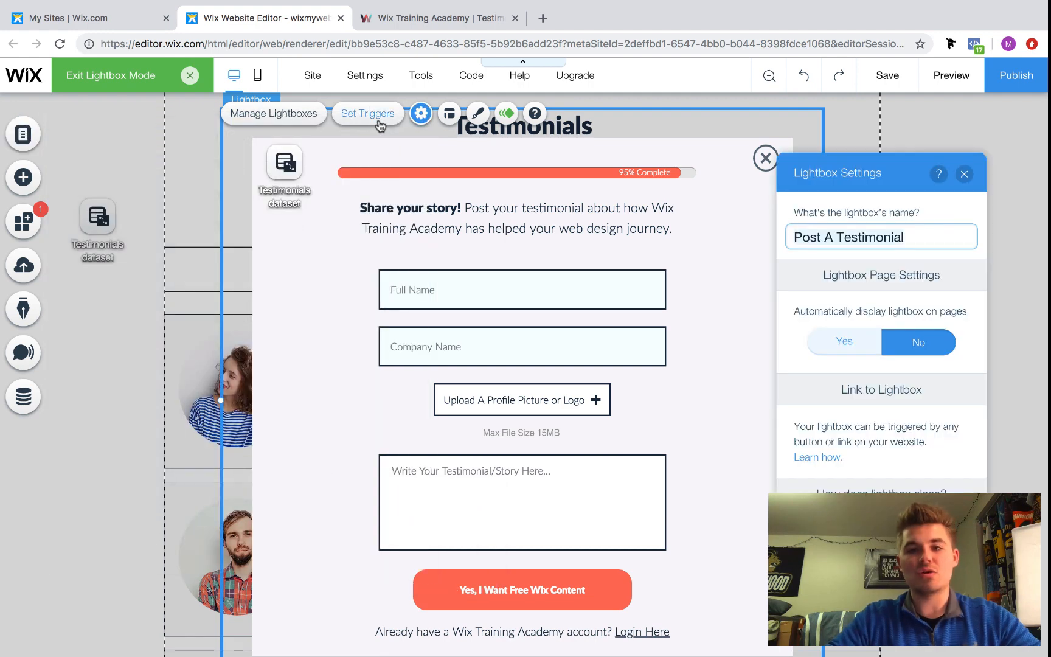
{"action": "left_click", "coordinate": [965, 176]}
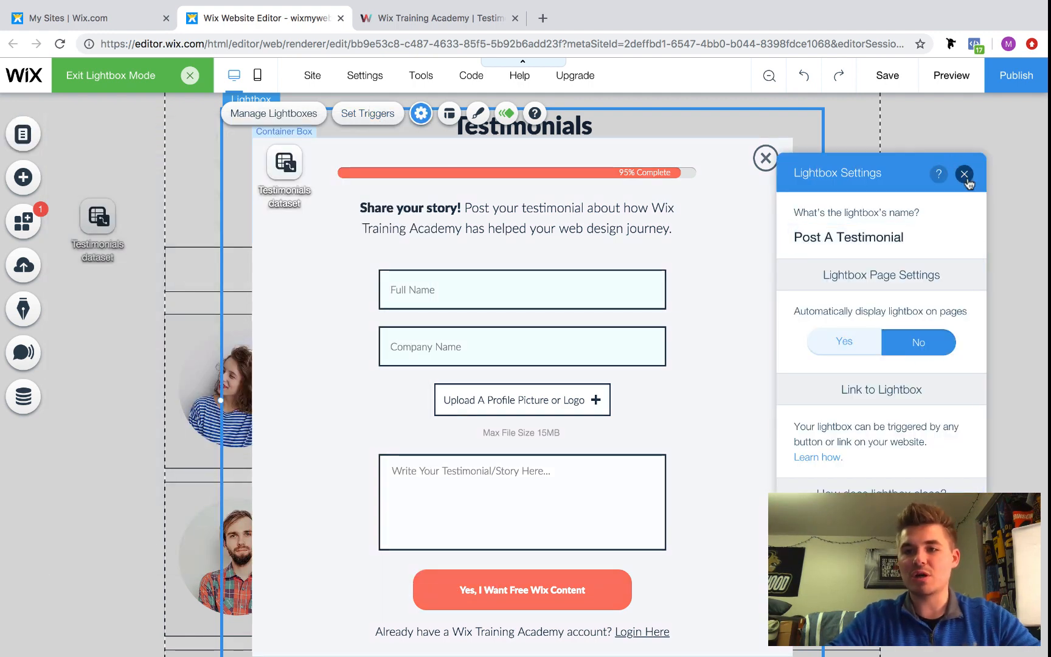
{"action": "left_click", "coordinate": [190, 82]}
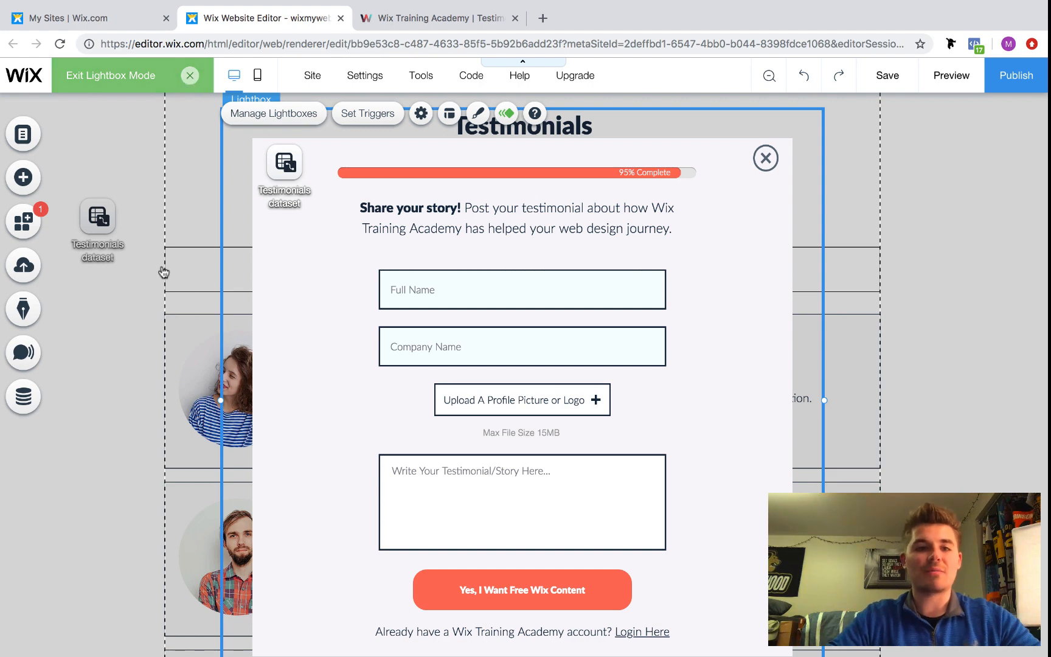
Save and publish the site, and view the live version
{"action": "left_click", "coordinate": [887, 77]}
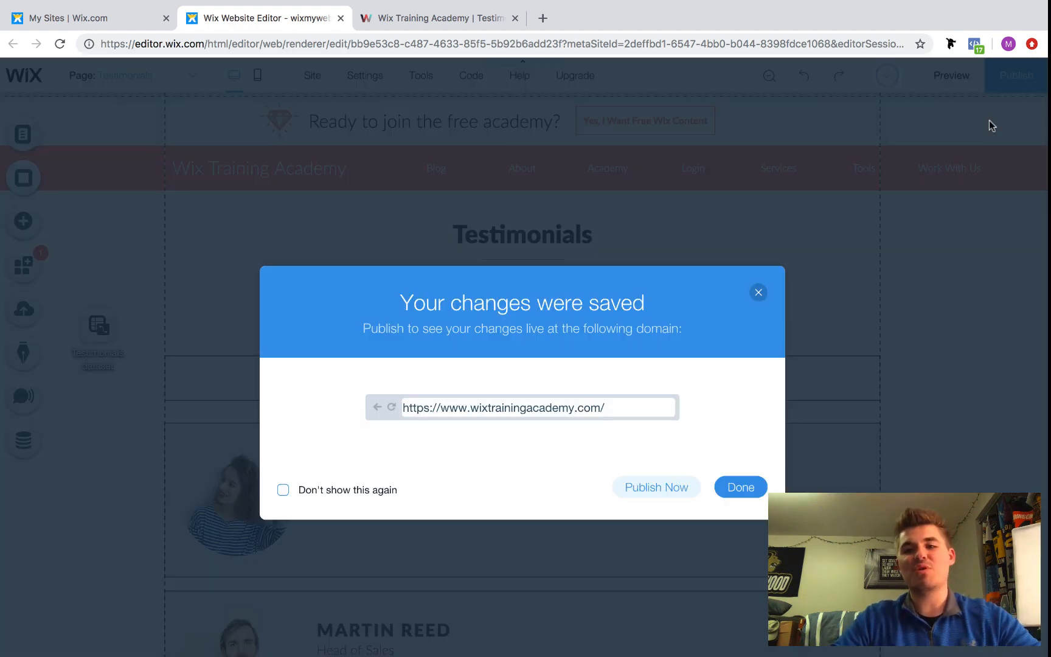
{"action": "left_click", "coordinate": [657, 490]}
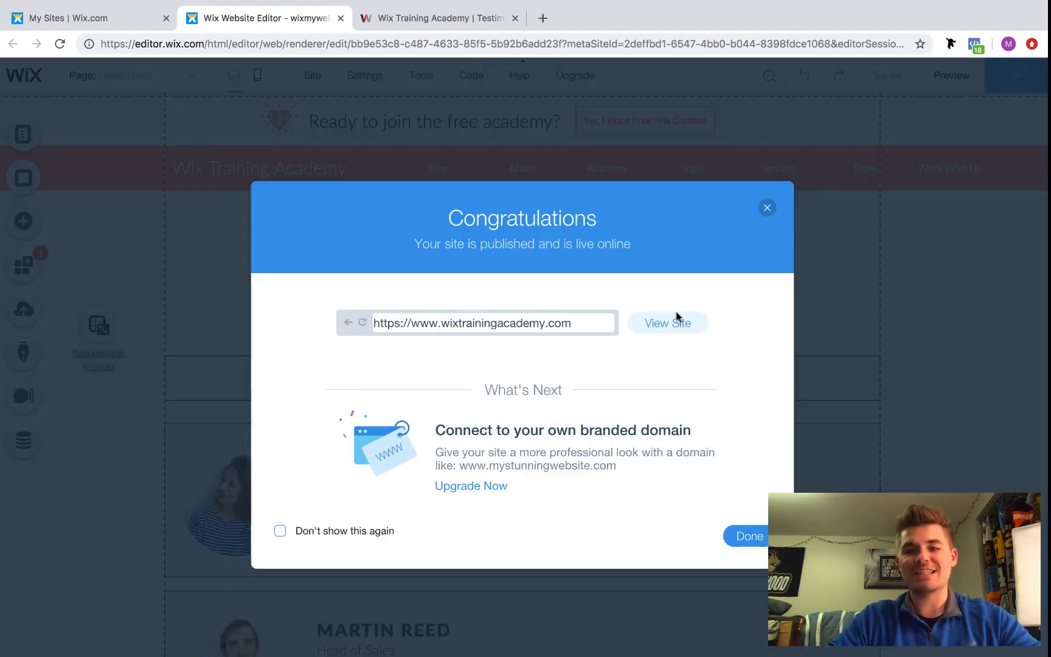
{"action": "left_click", "coordinate": [668, 323]}
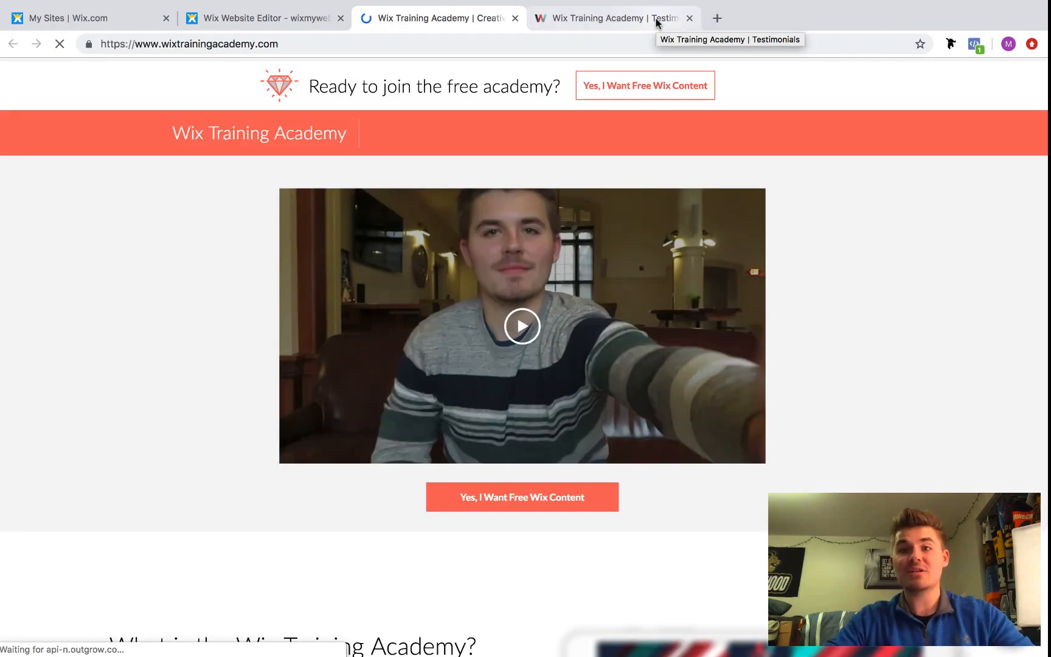
Close the outdated Testimonials page and load wixtrainingacademy.com/testimonials from the newly published site
{"action": "left_click", "coordinate": [658, 23]}
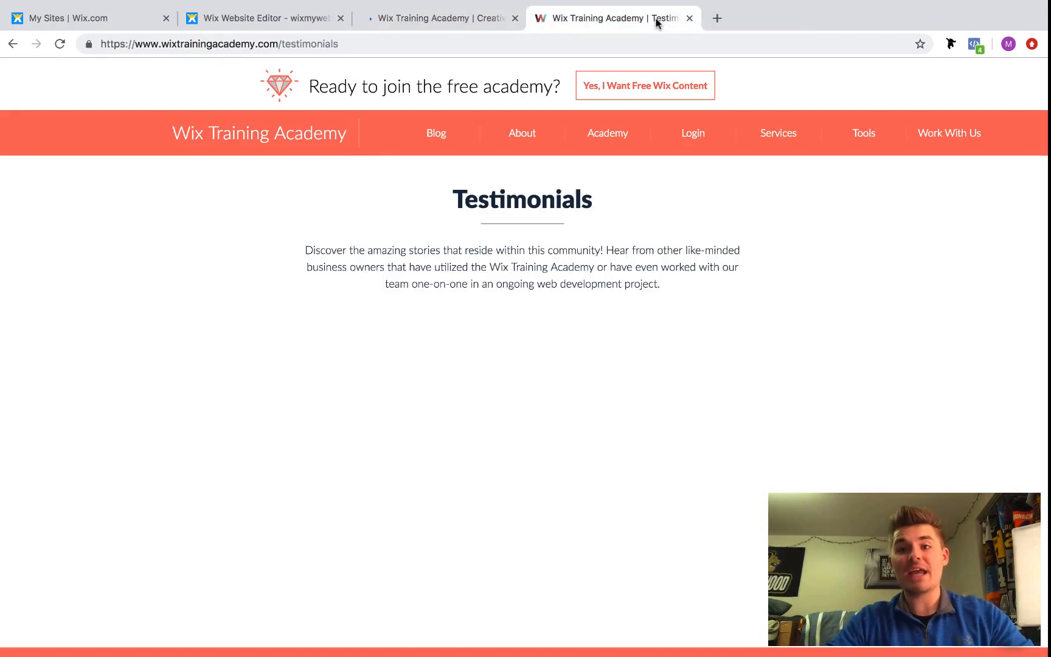
{"action": "left_click", "coordinate": [689, 18]}
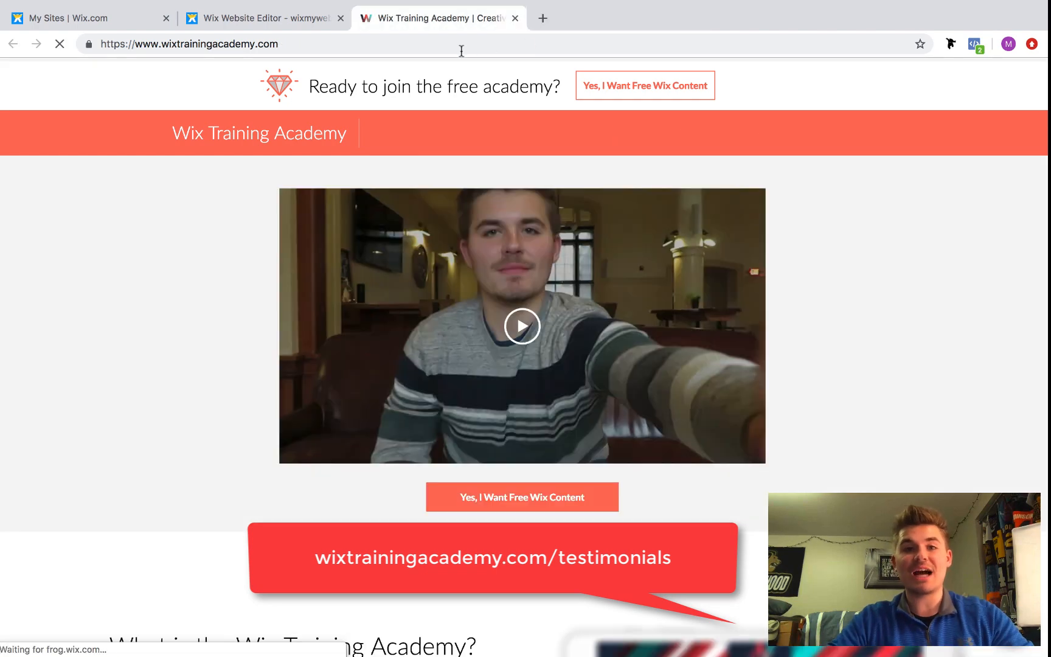
{"action": "left_click", "coordinate": [459, 42]}
{"action": "left_click", "coordinate": [460, 41]}
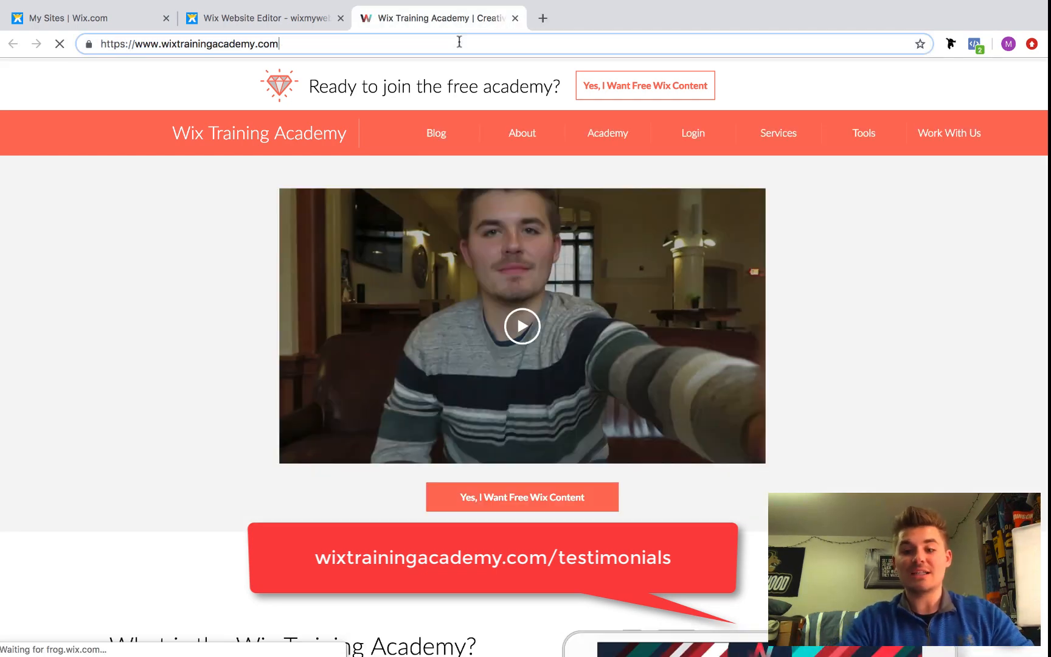
{"action": "type", "text": "test"}
{"action": "key", "text": "Down"}
{"action": "key", "text": "Return"}
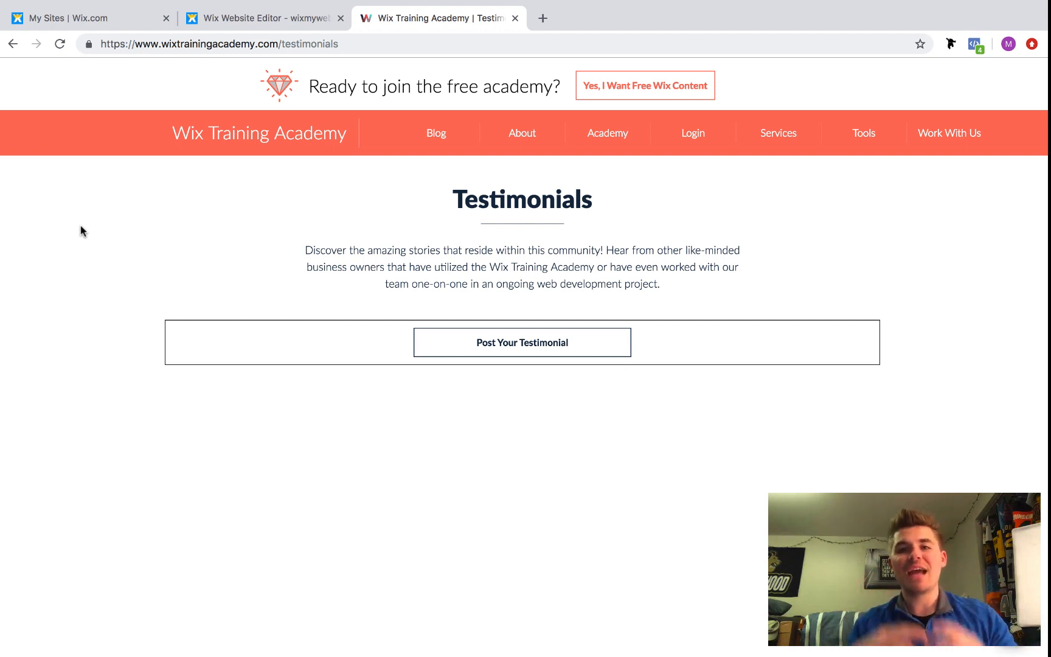
Open the live testimonial form, fill in the full name, and enter Wix Training Academy as the company name
{"action": "left_click", "coordinate": [513, 354]}
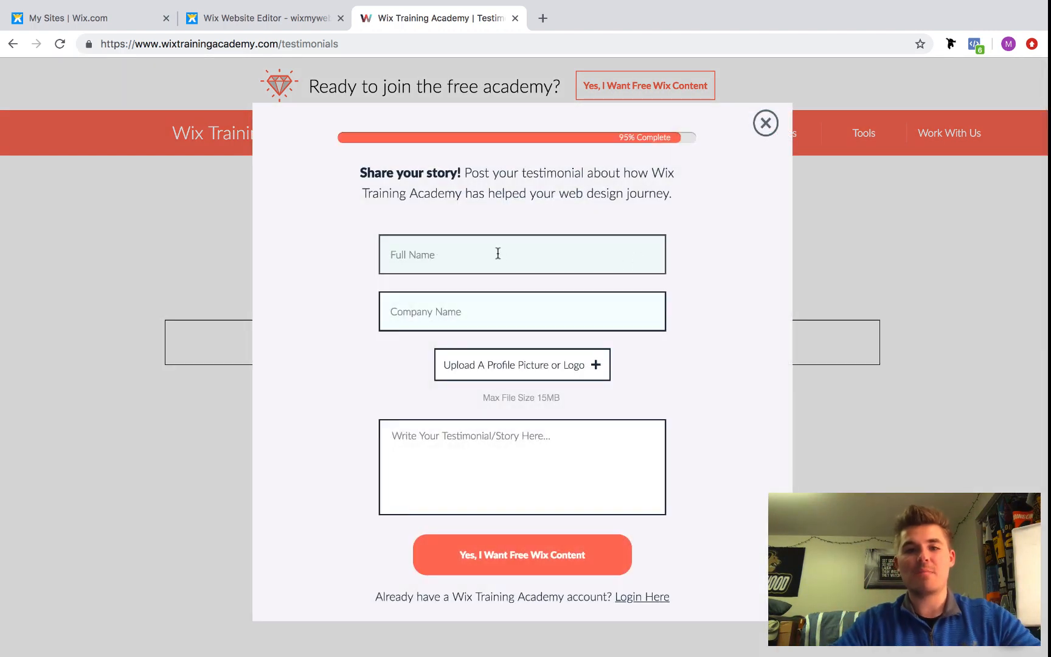
{"action": "left_click", "coordinate": [498, 254]}
{"action": "type", "text": "Michael Strauch"}
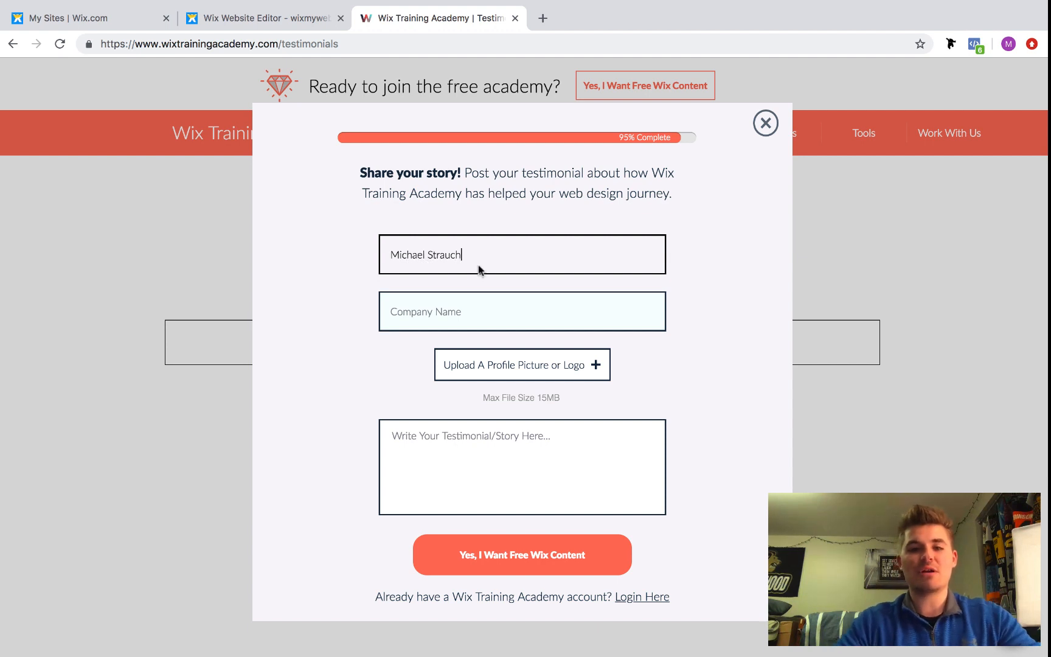
{"action": "key", "text": "Tab"}
{"action": "type", "text": "Wi"}
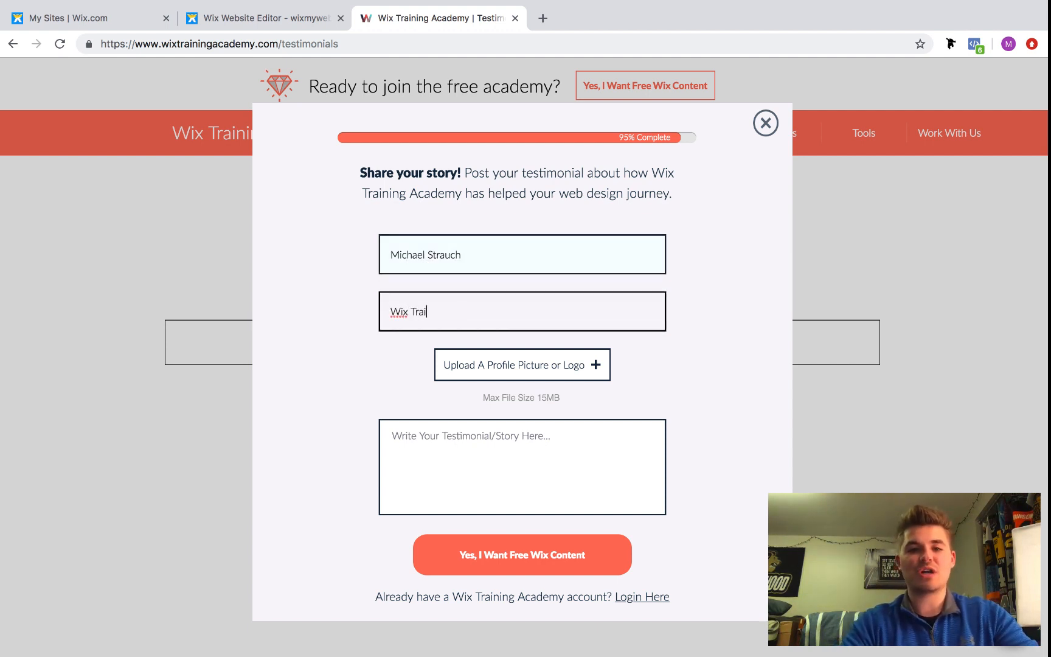
{"action": "type", "text": "x Training Academy"}
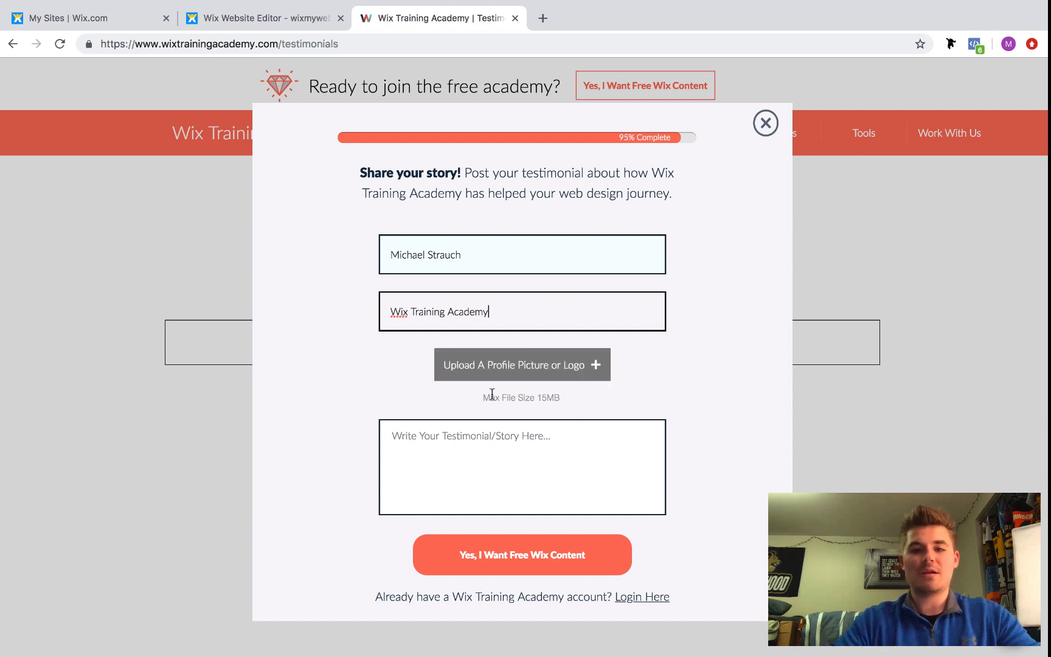
Attach the "Wix Pic 2" JPG portrait from the Desktop's Wix Training Academy folder as the profile picture
{"action": "left_click", "coordinate": [545, 365]}
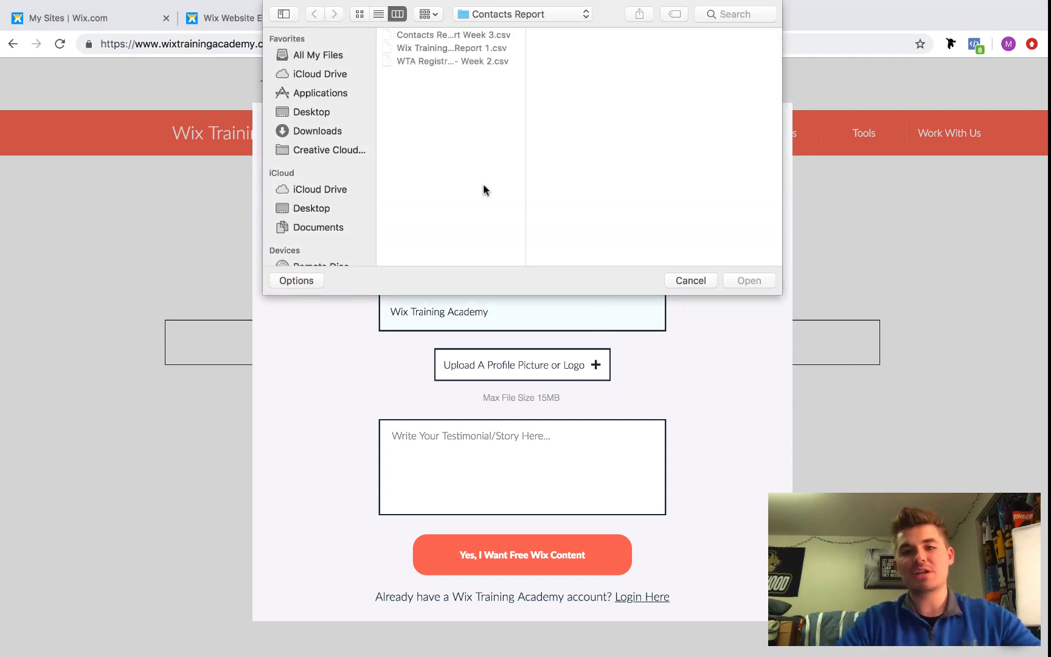
{"action": "left_click", "coordinate": [308, 116]}
{"action": "scroll", "coordinate": [431, 175], "scroll_direction": "down", "scroll_amount": 5}
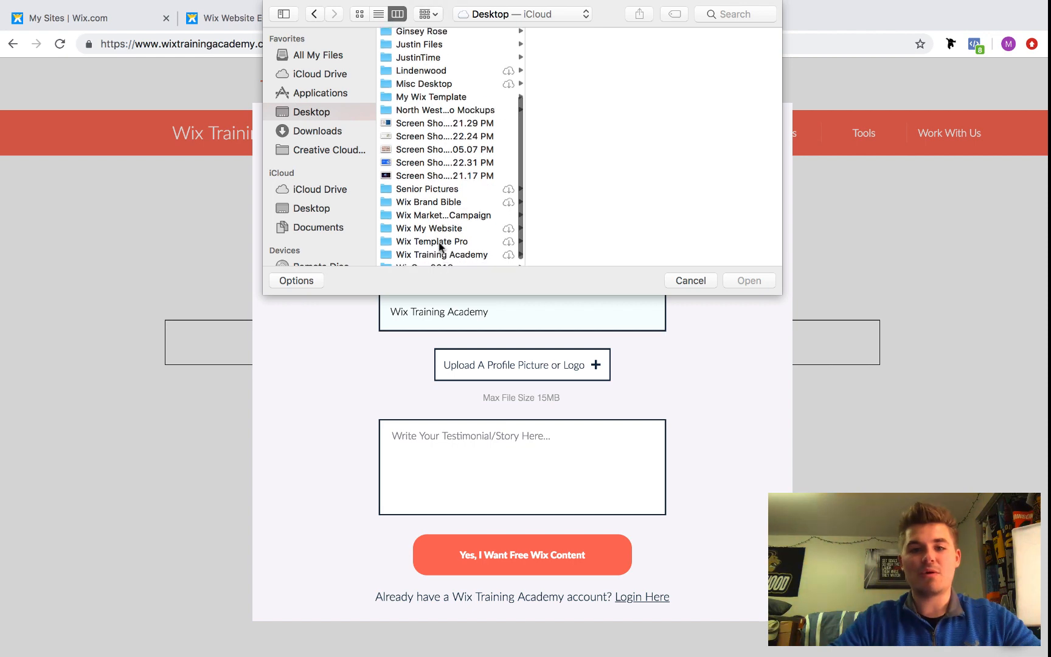
{"action": "left_click", "coordinate": [435, 256]}
{"action": "scroll", "coordinate": [564, 229], "scroll_direction": "down", "scroll_amount": 10}
{"action": "scroll", "coordinate": [566, 228], "scroll_direction": "down", "scroll_amount": 10}
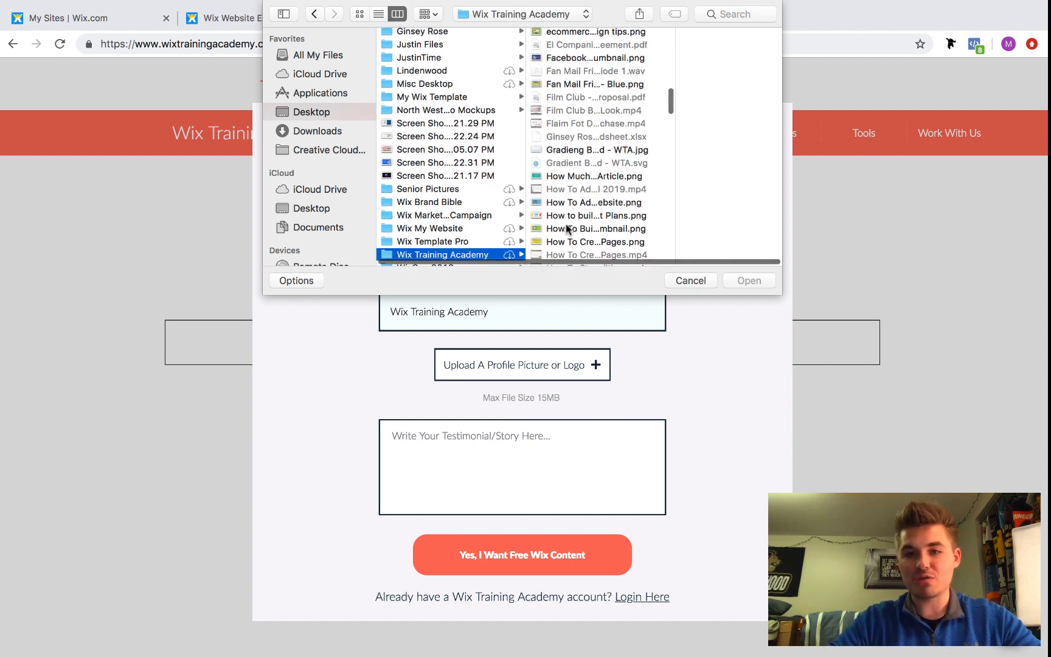
{"action": "scroll", "coordinate": [566, 226], "scroll_direction": "down", "scroll_amount": 8}
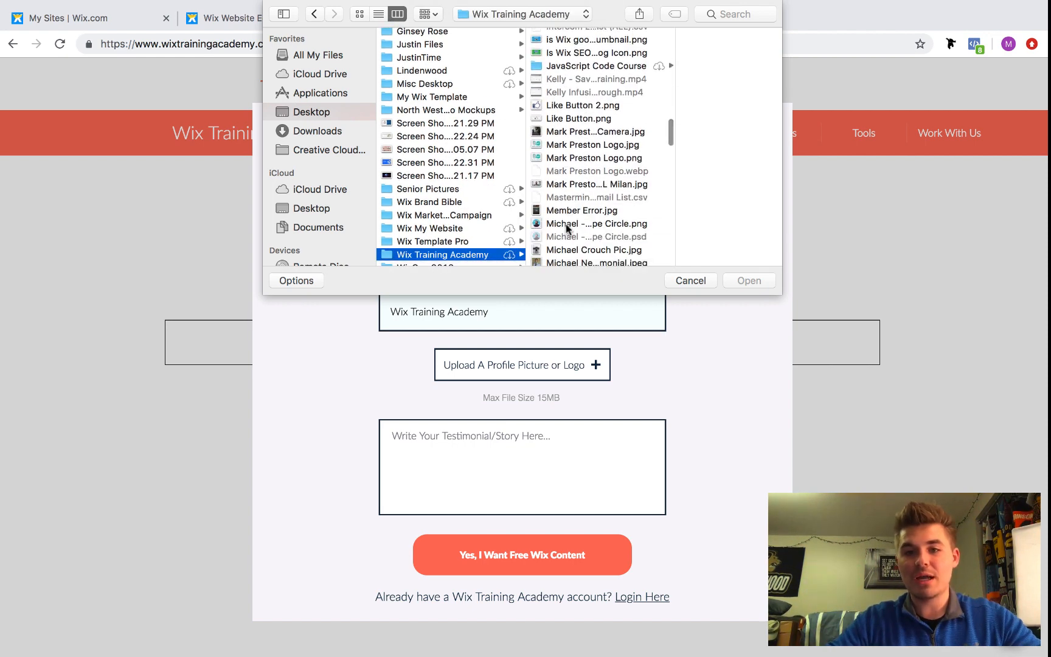
{"action": "double_click", "coordinate": [568, 217]}
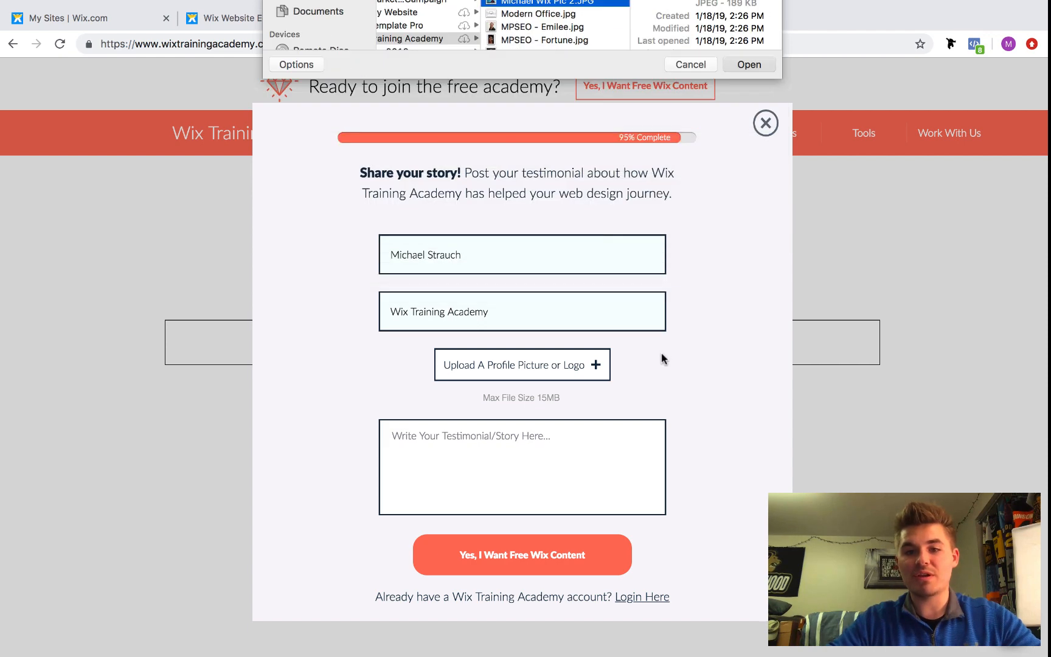
Write the testimonial "Please share your story! We want to hear how Wix Training Academy has impacted you!" and submit the form
{"action": "left_click", "coordinate": [547, 483]}
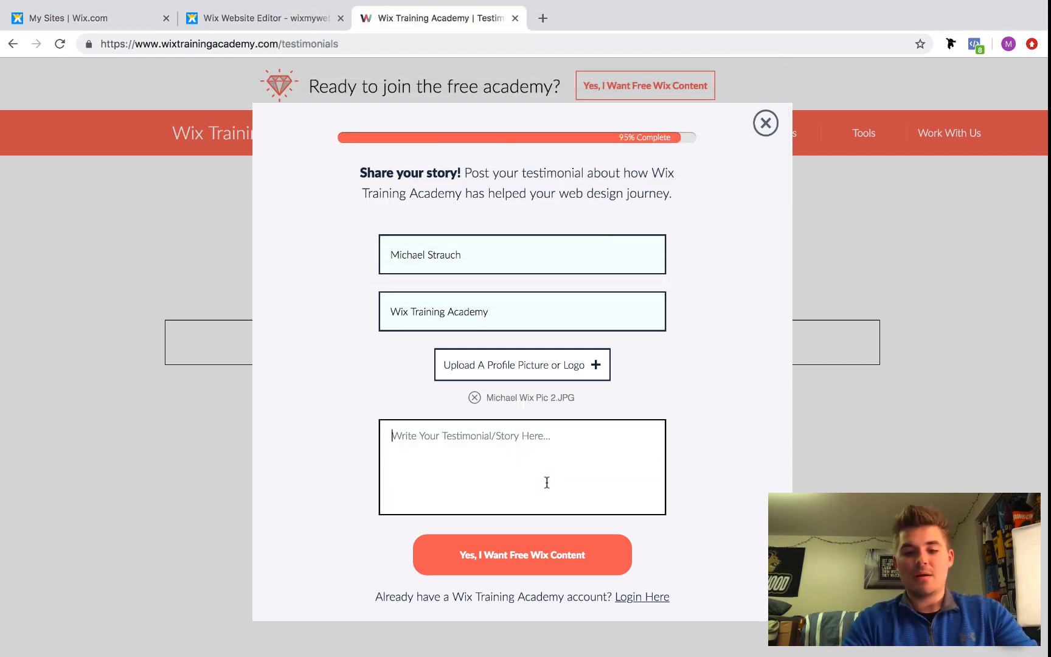
{"action": "type", "text": "Ple"}
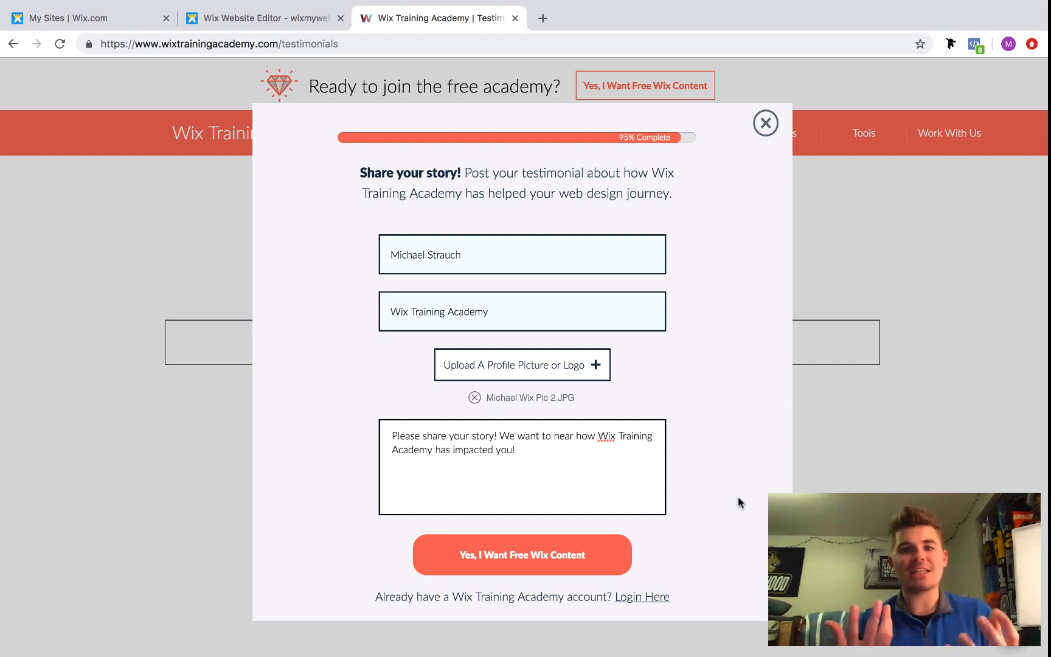
{"action": "left_click", "coordinate": [503, 571]}
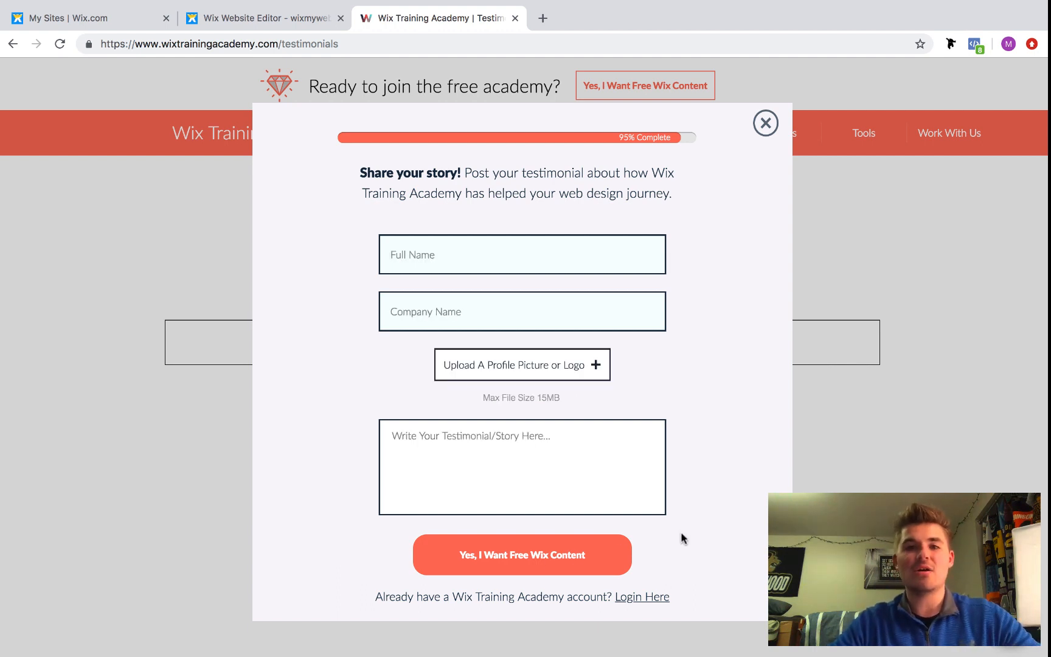
Close the testimonial form and reopen the live /testimonials page to check the submitted entry
{"action": "left_click", "coordinate": [768, 125]}
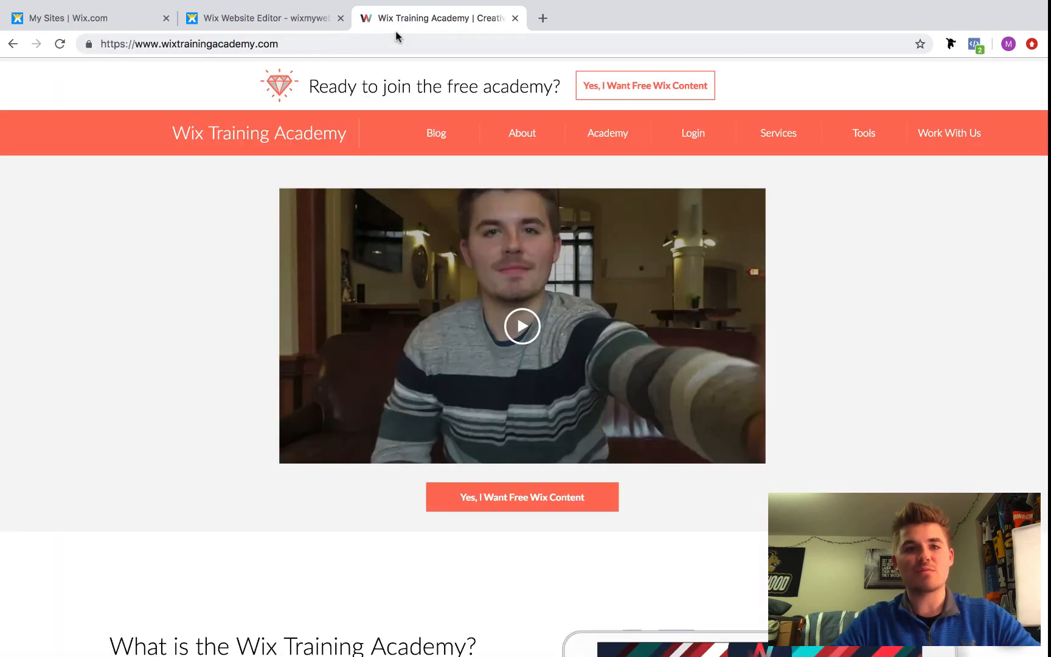
{"action": "left_click", "coordinate": [386, 43]}
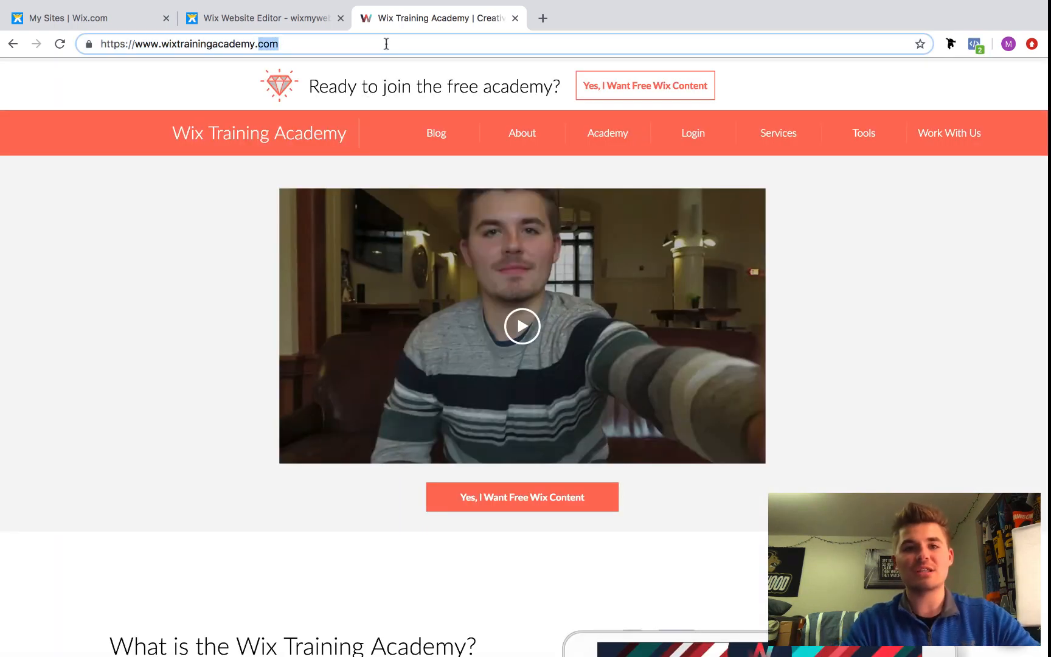
{"action": "left_click", "coordinate": [386, 44]}
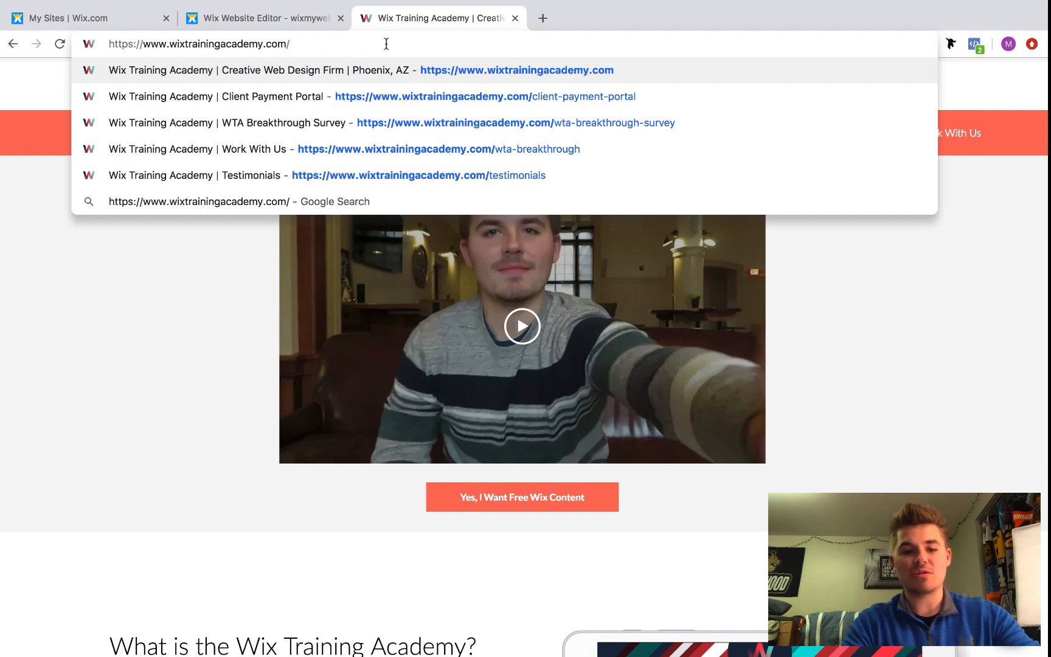
{"action": "type", "text": "test"}
{"action": "key", "text": "Return"}
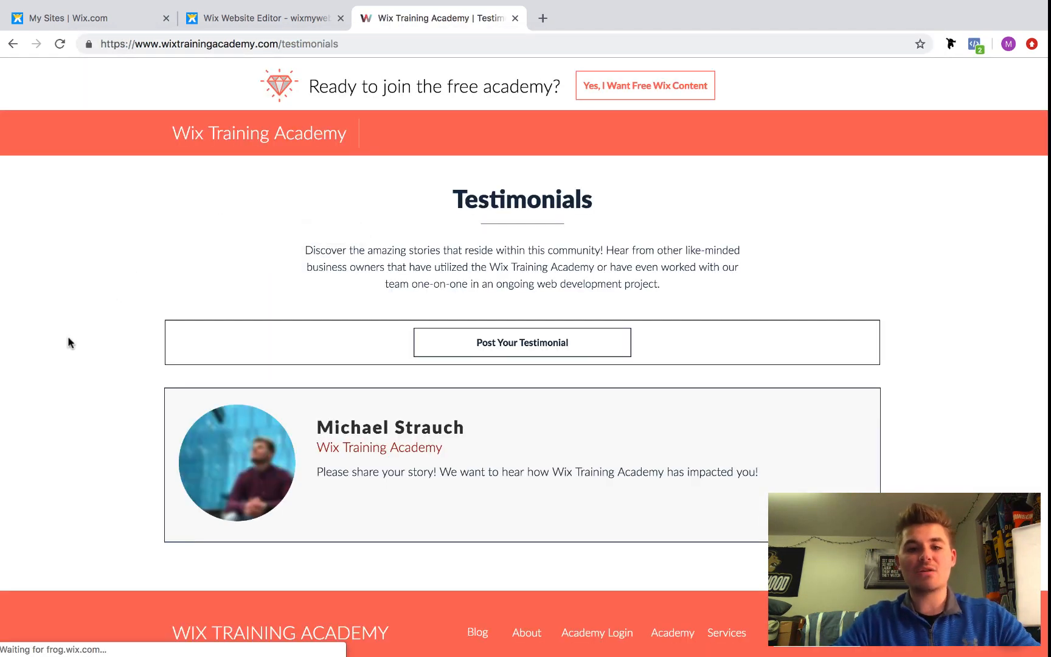
Return to the Wix editor, dismiss the publish confirmation, and open the Post A Testimonial lightbox for editing
{"action": "scroll", "coordinate": [68, 337], "scroll_direction": "down", "scroll_amount": 1}
{"action": "scroll", "coordinate": [69, 338], "scroll_direction": "down", "scroll_amount": 1}
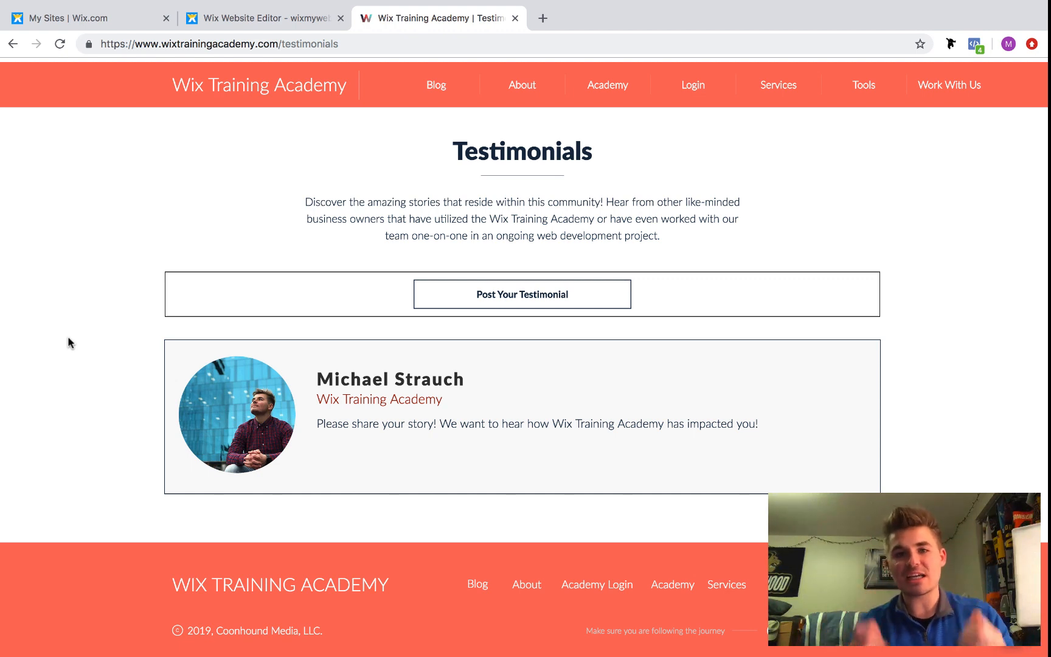
{"action": "left_click", "coordinate": [274, 18]}
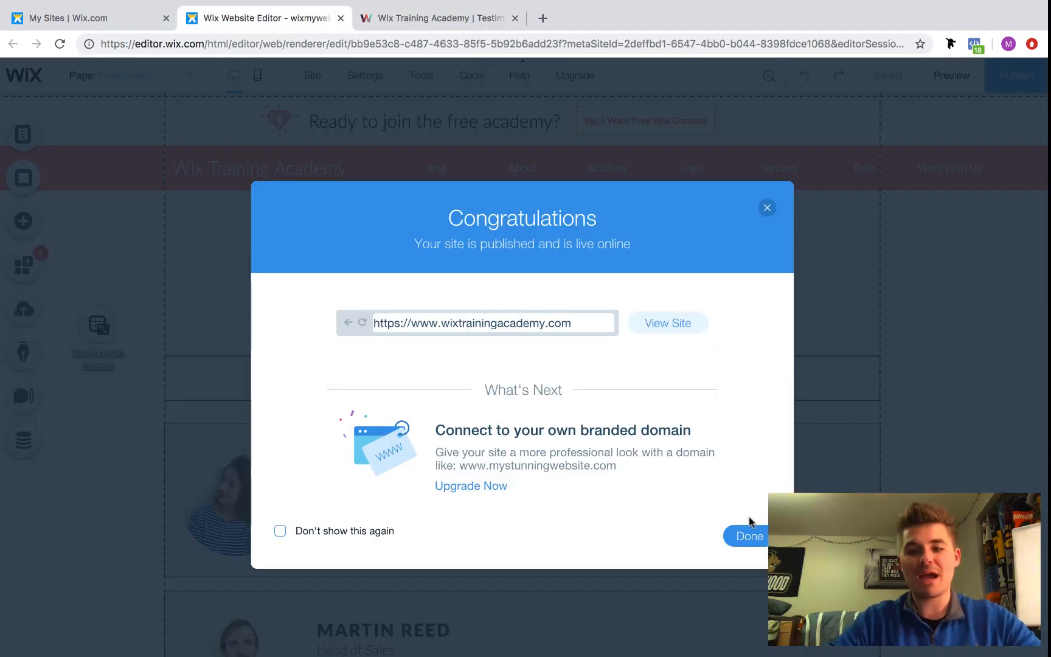
{"action": "left_click", "coordinate": [747, 538]}
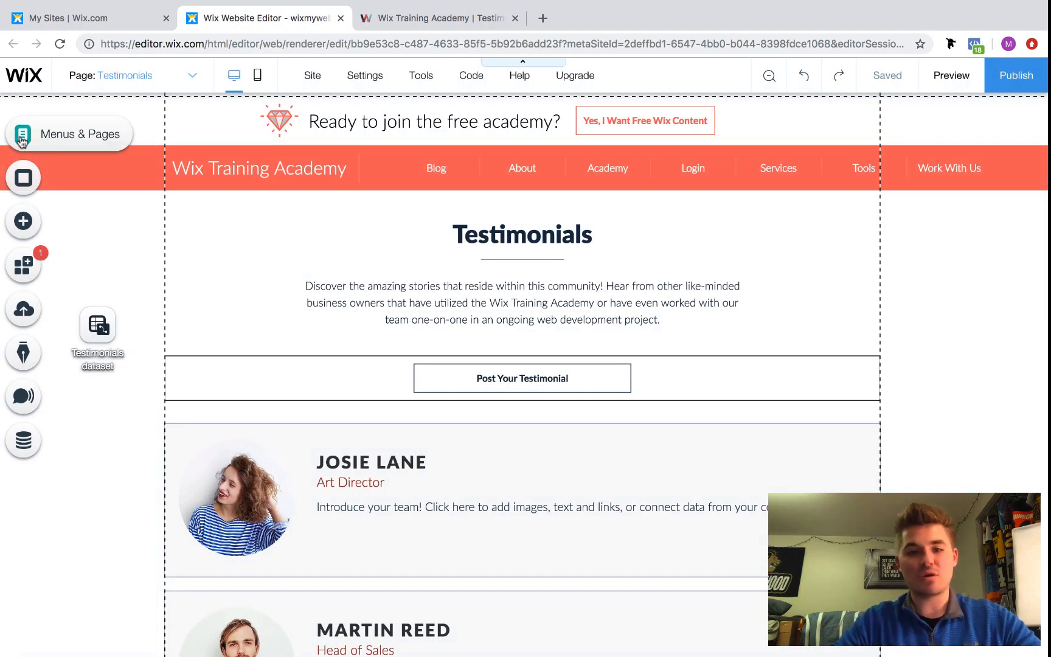
{"action": "left_click", "coordinate": [21, 135]}
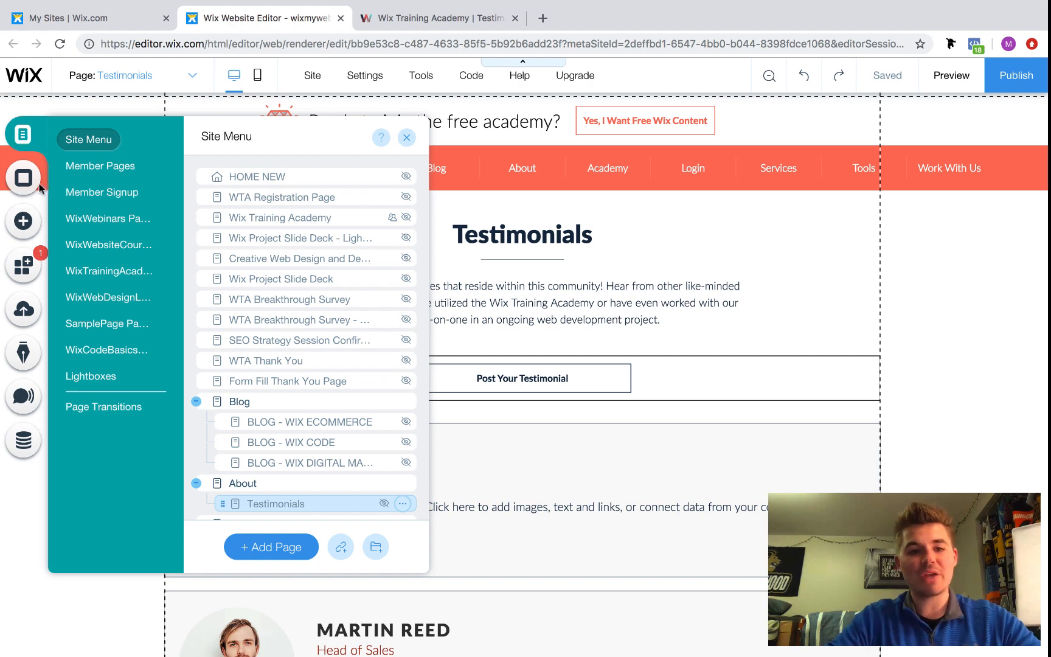
{"action": "left_click", "coordinate": [90, 376]}
{"action": "scroll", "coordinate": [274, 436], "scroll_direction": "down", "scroll_amount": 2}
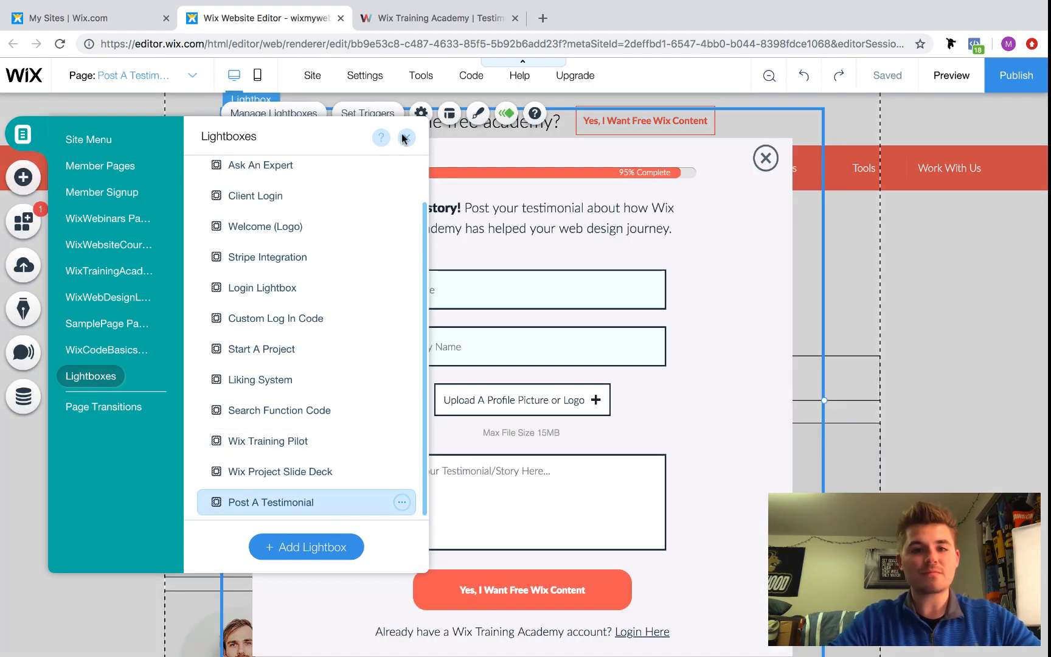
{"action": "left_click", "coordinate": [406, 139]}
{"action": "scroll", "coordinate": [531, 463], "scroll_direction": "down", "scroll_amount": 1}
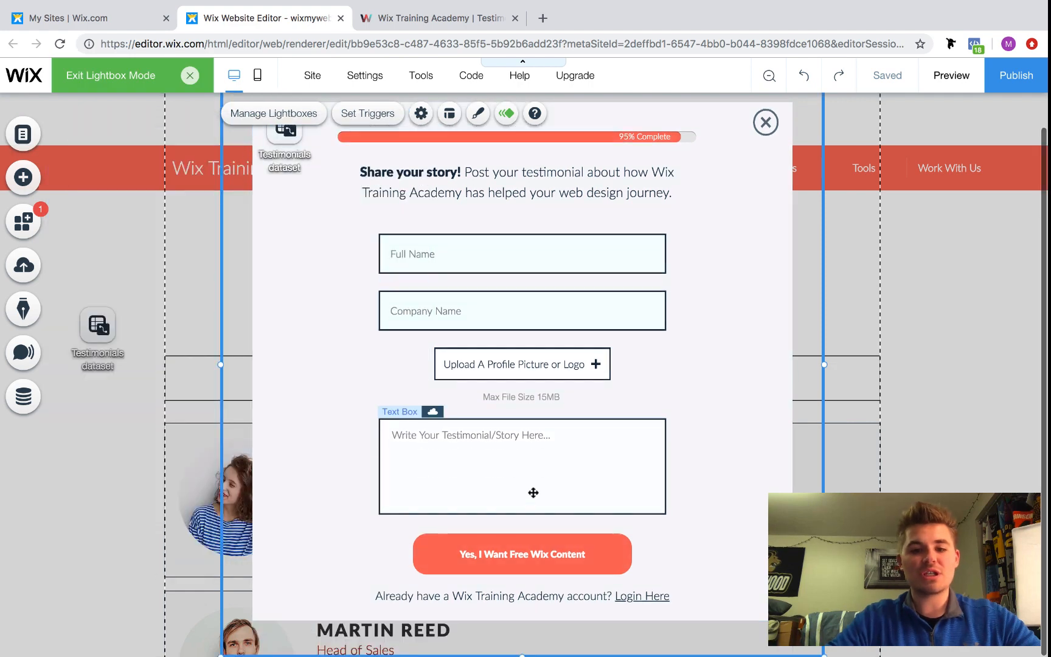
Change the label of the lightbox's submit button to "Post Your Testimonial"
{"action": "double_click", "coordinate": [516, 545]}
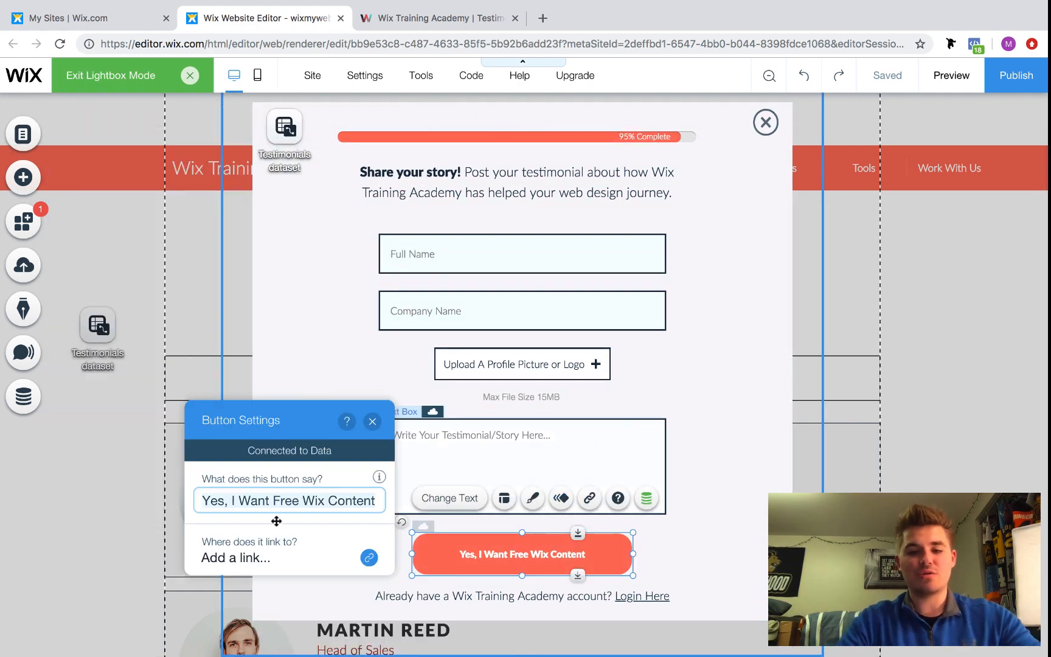
{"action": "type", "text": "Post Yo"}
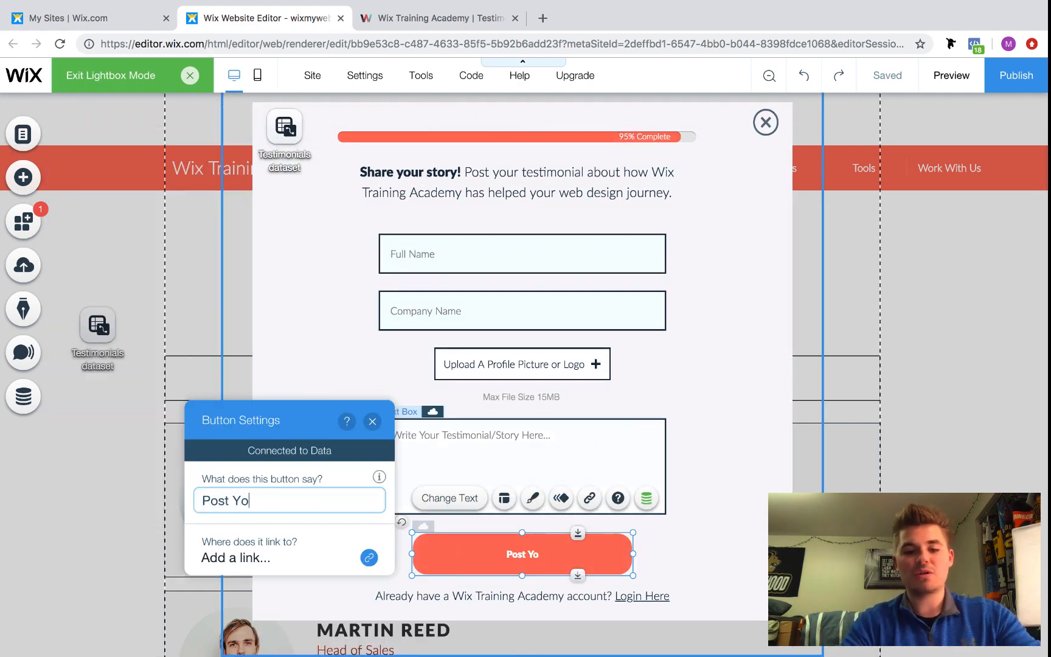
{"action": "type", "text": "ur Testimon"}
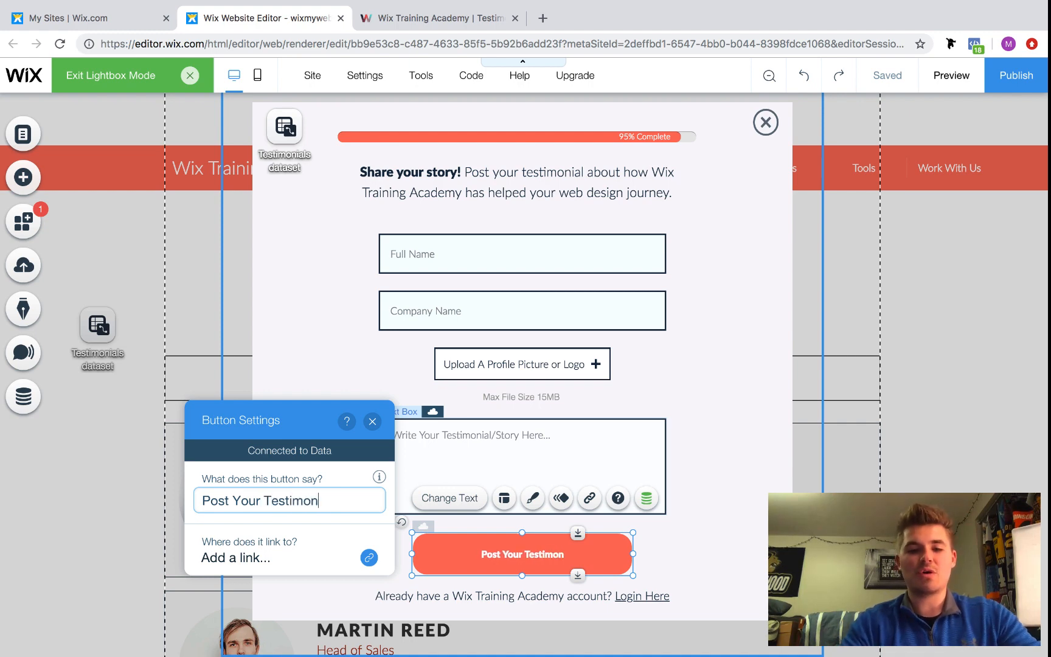
{"action": "type", "text": "ial"}
{"action": "key", "text": "Escape"}
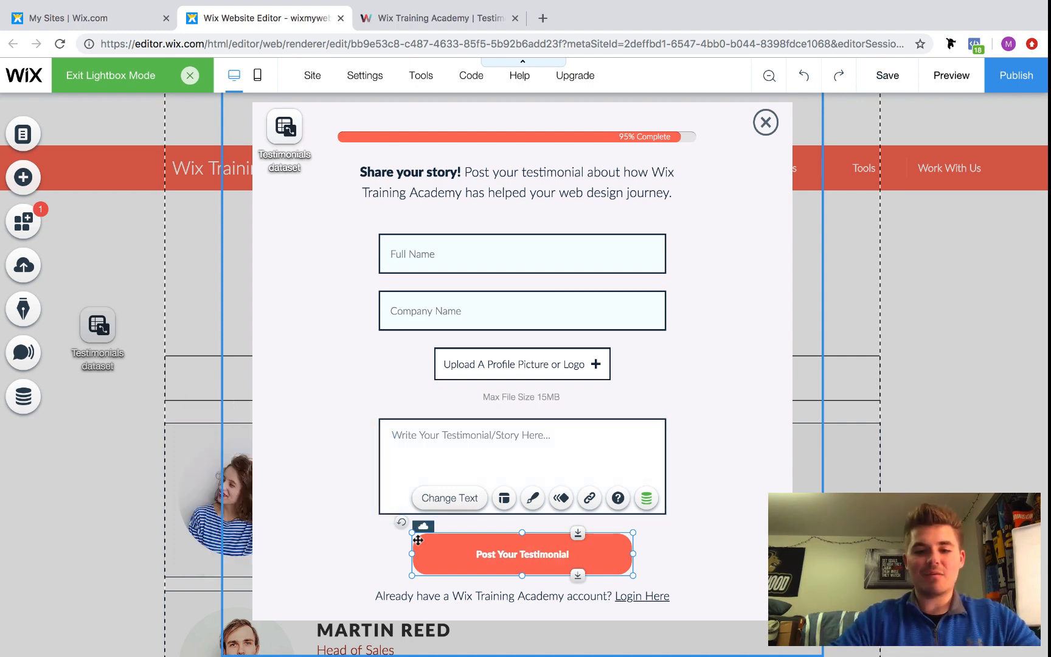
Set the submit button's connection to "Stay on this page" after a successful submission
{"action": "left_click", "coordinate": [646, 498]}
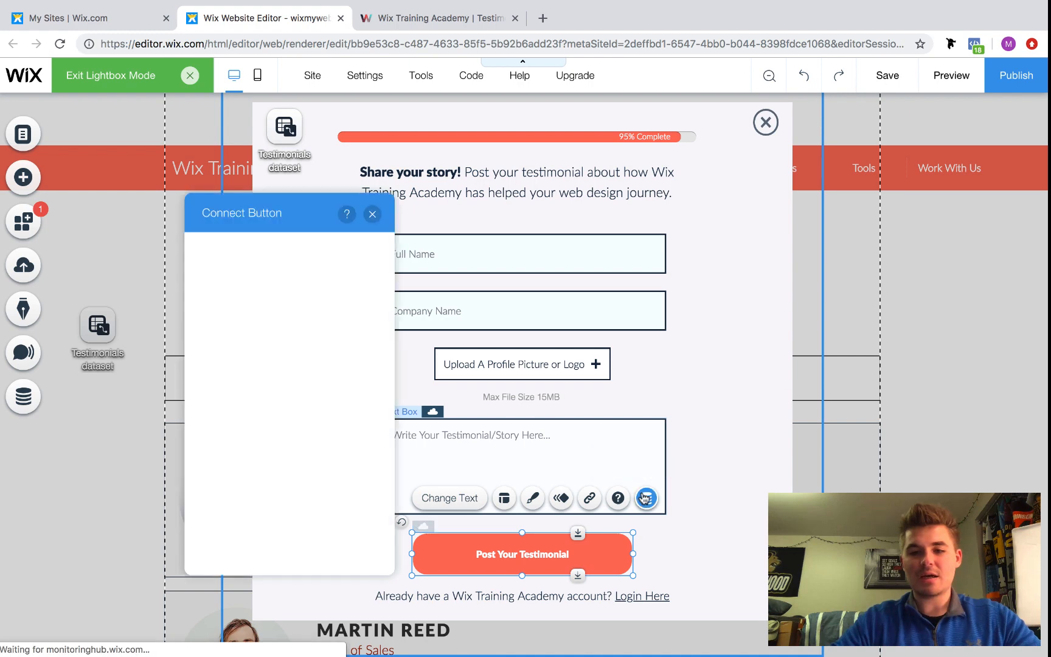
{"action": "scroll", "coordinate": [275, 472], "scroll_direction": "down", "scroll_amount": 2}
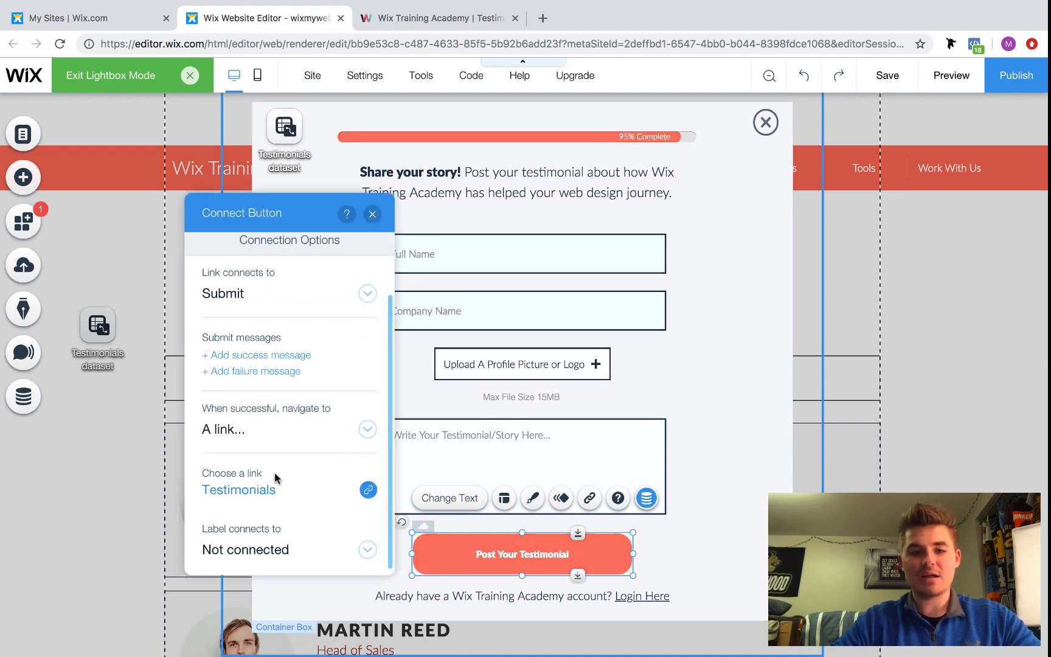
{"action": "left_click", "coordinate": [251, 432]}
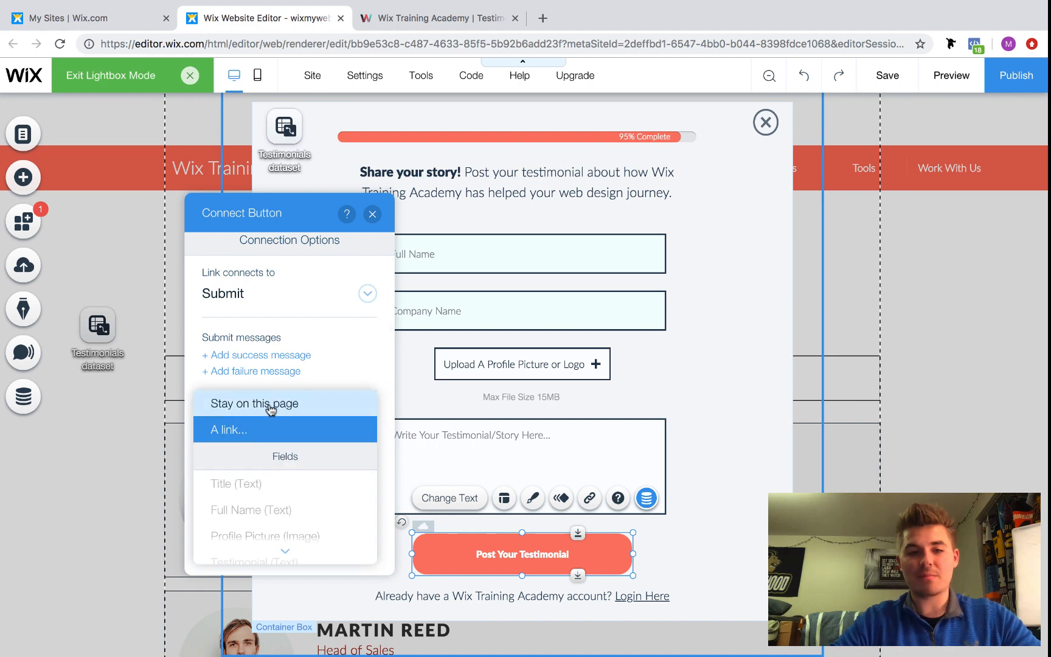
{"action": "left_click", "coordinate": [269, 407]}
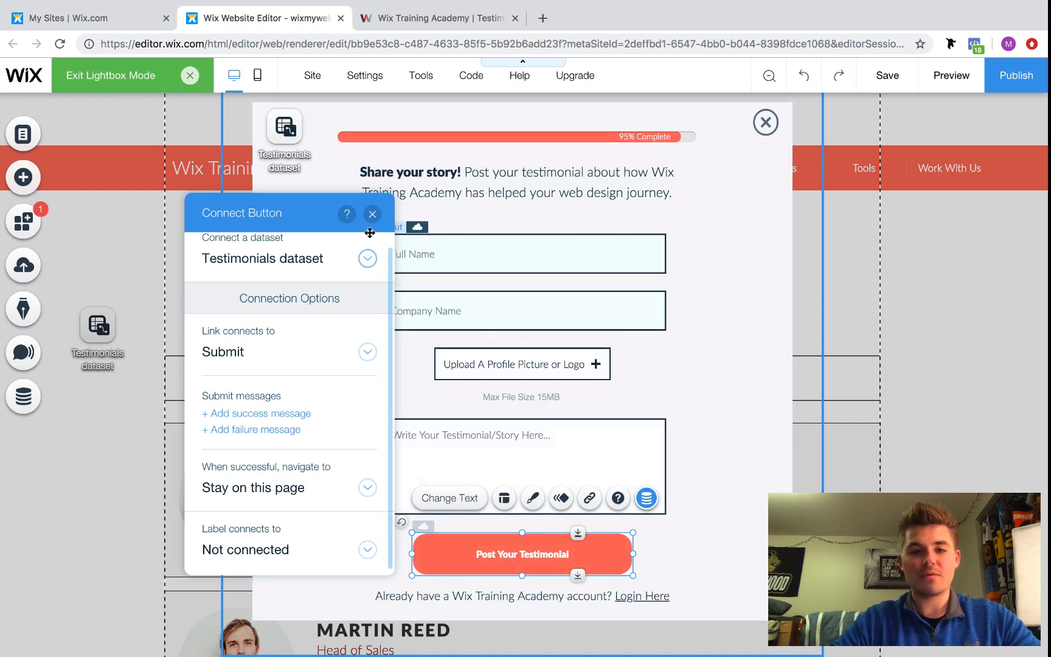
{"action": "left_click", "coordinate": [373, 213]}
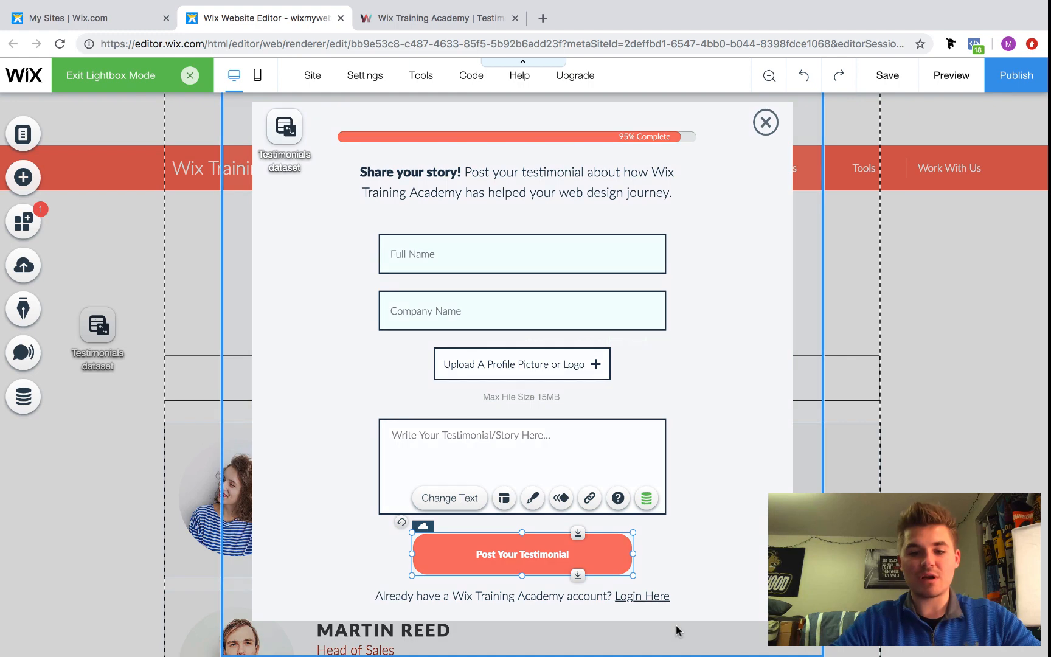
Review the Post Your Testimonial button's connection settings for the Testimonials dataset
{"action": "scroll", "coordinate": [676, 625], "scroll_direction": "up", "scroll_amount": 1}
{"action": "scroll", "coordinate": [676, 627], "scroll_direction": "down", "scroll_amount": 1}
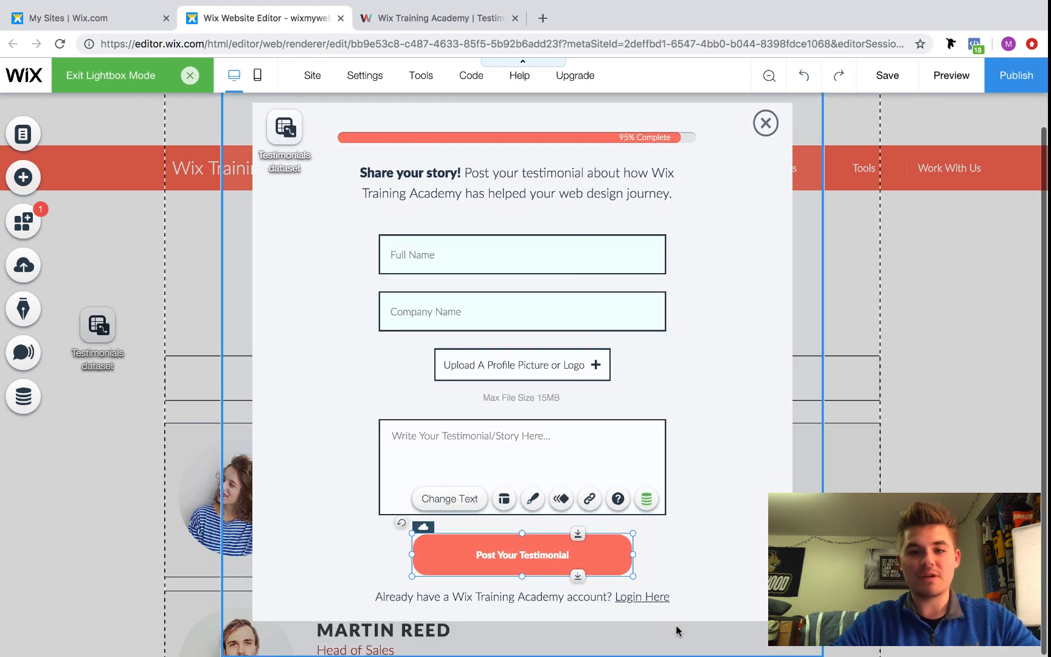
{"action": "left_click", "coordinate": [706, 553]}
{"action": "scroll", "coordinate": [633, 517], "scroll_direction": "up", "scroll_amount": 1}
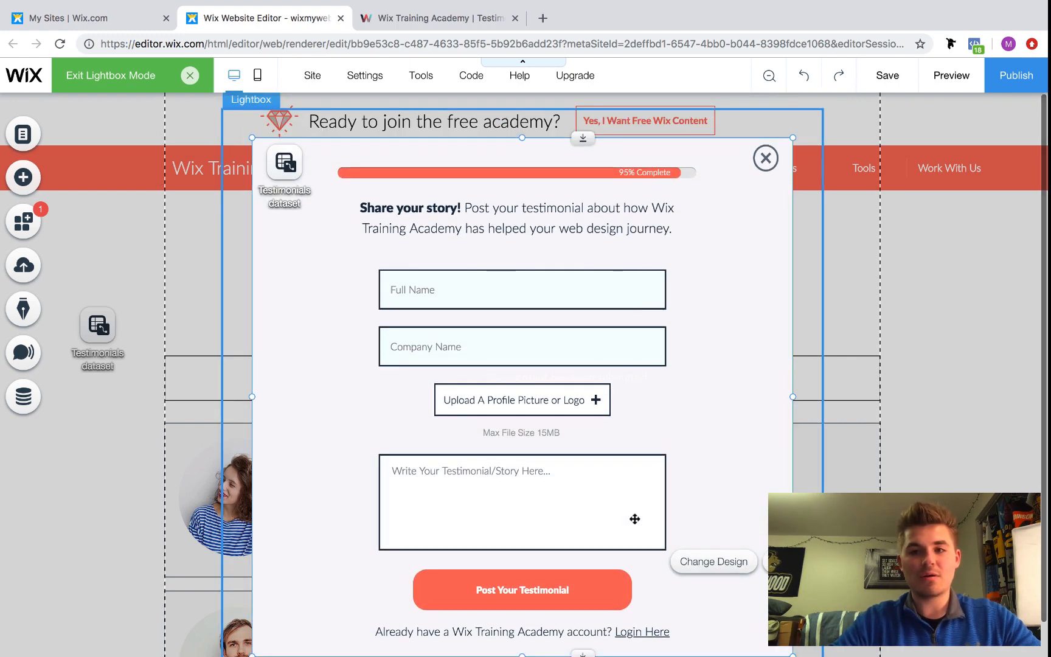
{"action": "scroll", "coordinate": [618, 516], "scroll_direction": "down", "scroll_amount": 1}
{"action": "left_click", "coordinate": [517, 544]}
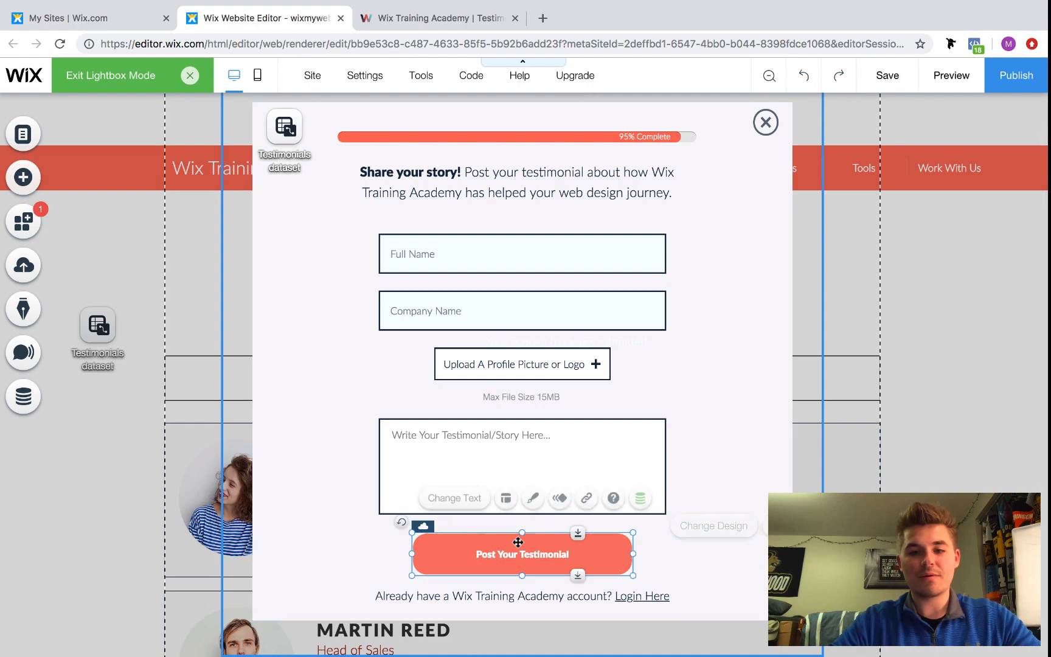
{"action": "left_click", "coordinate": [646, 498]}
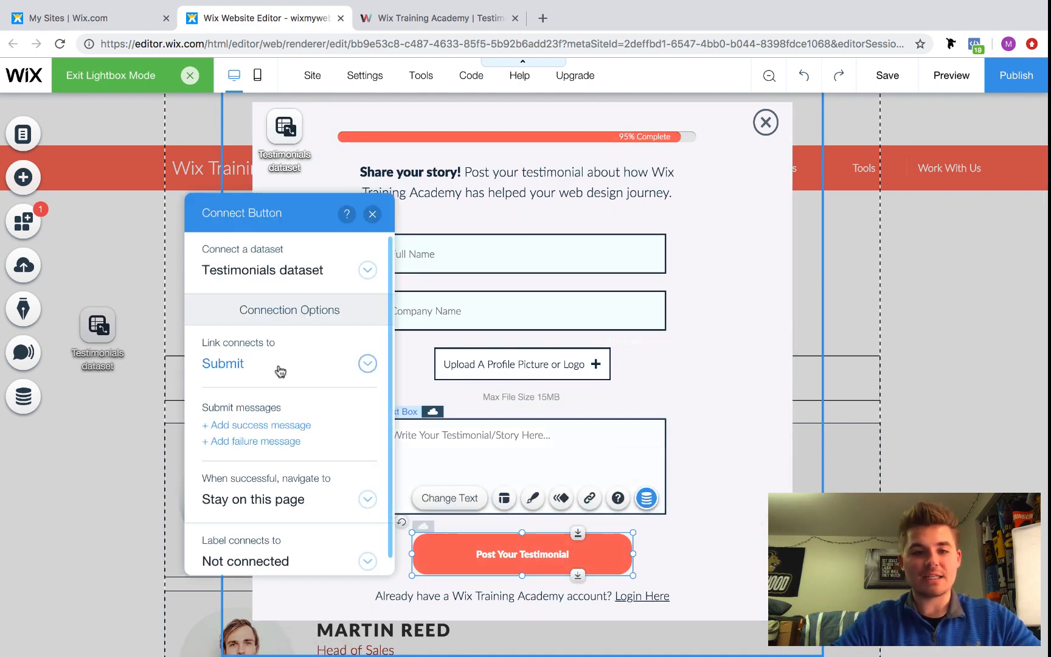
{"action": "left_click", "coordinate": [373, 214]}
{"action": "left_click", "coordinate": [744, 371]}
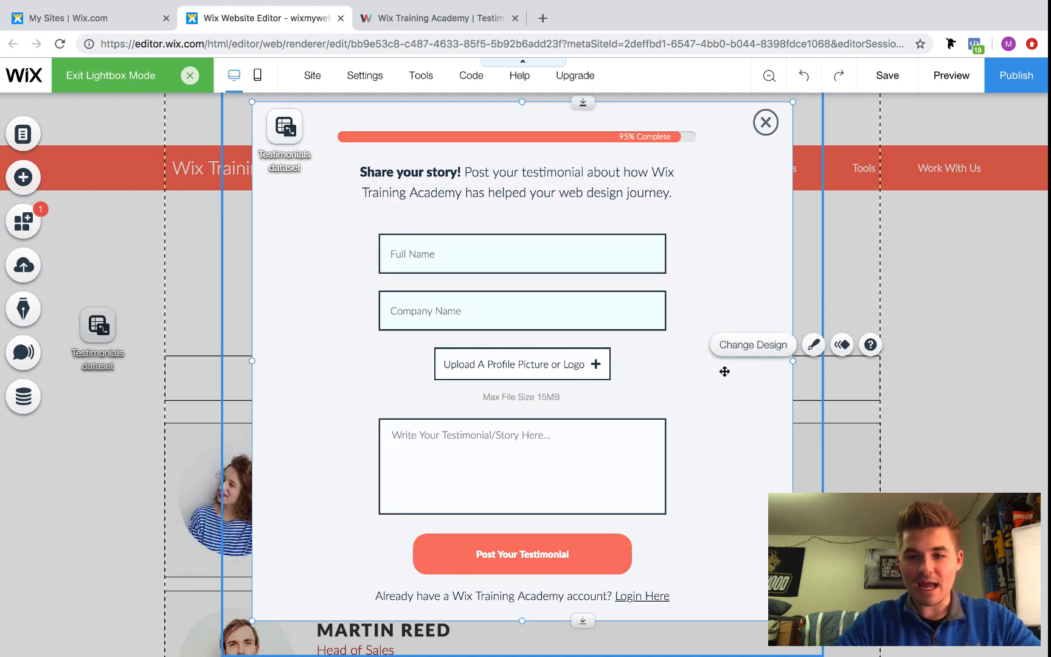
Shift the form container aside, try to place a hidden success message near the submit button, and move the container back
{"action": "left_click_drag", "start_coordinate": [724, 371], "coordinate": [271, 353]}
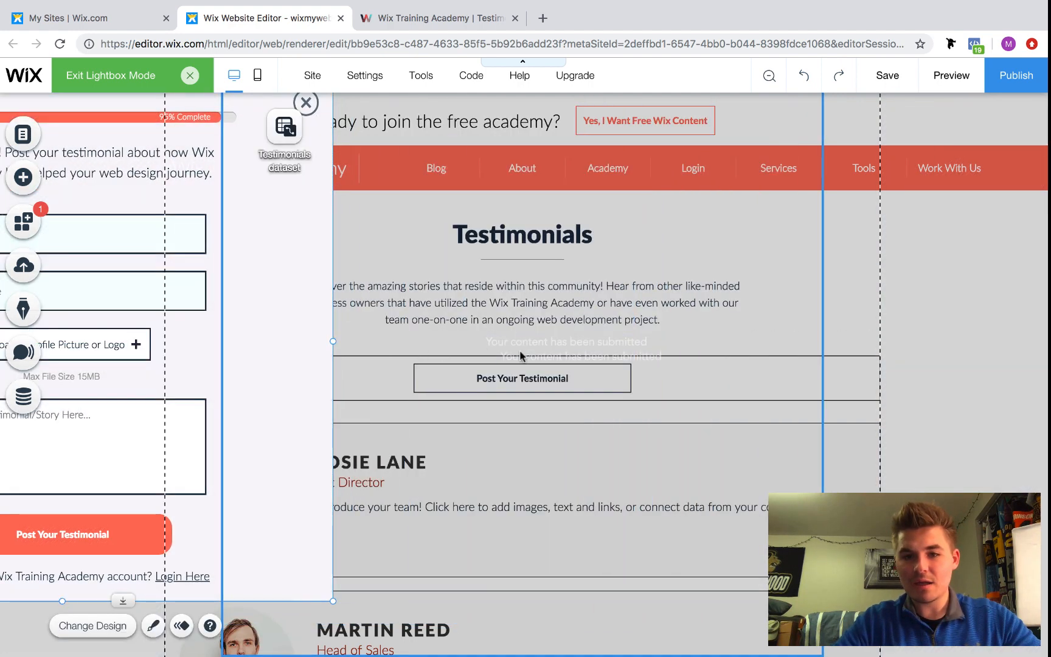
{"action": "left_click_drag", "start_coordinate": [565, 356], "coordinate": [77, 563]}
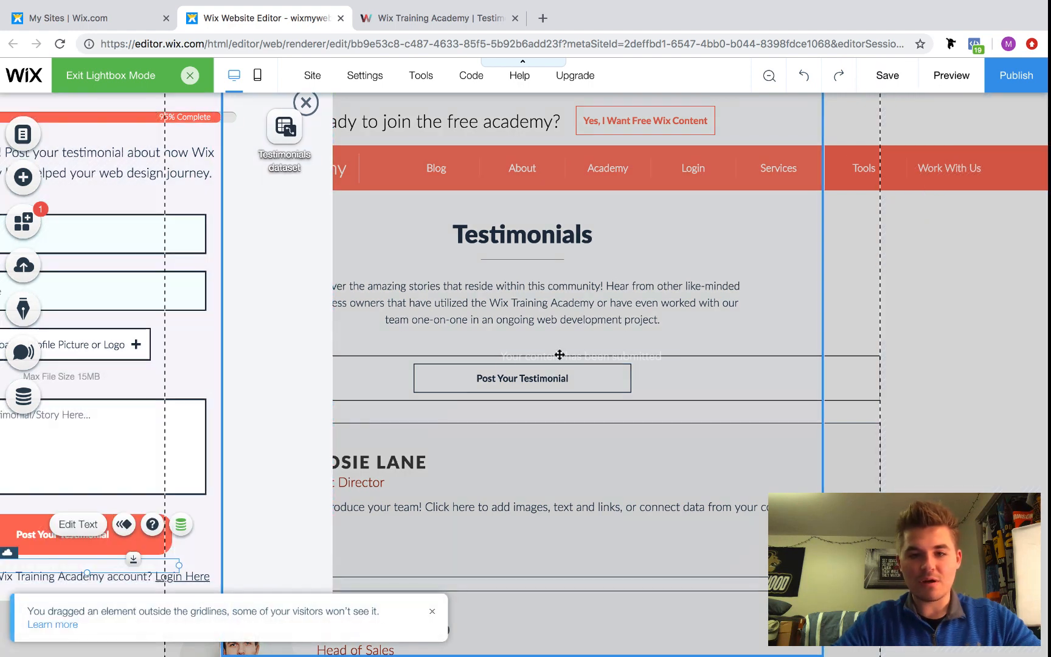
{"action": "left_click", "coordinate": [560, 355]}
{"action": "left_click", "coordinate": [292, 378]}
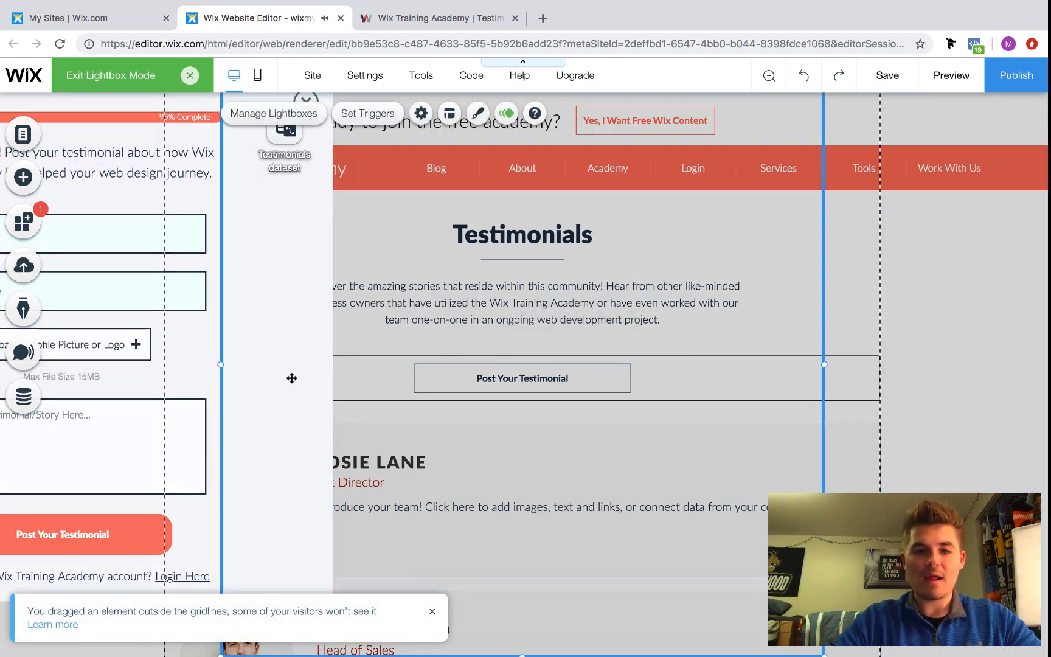
{"action": "left_click", "coordinate": [292, 379]}
{"action": "left_click_drag", "start_coordinate": [314, 375], "coordinate": [722, 401]}
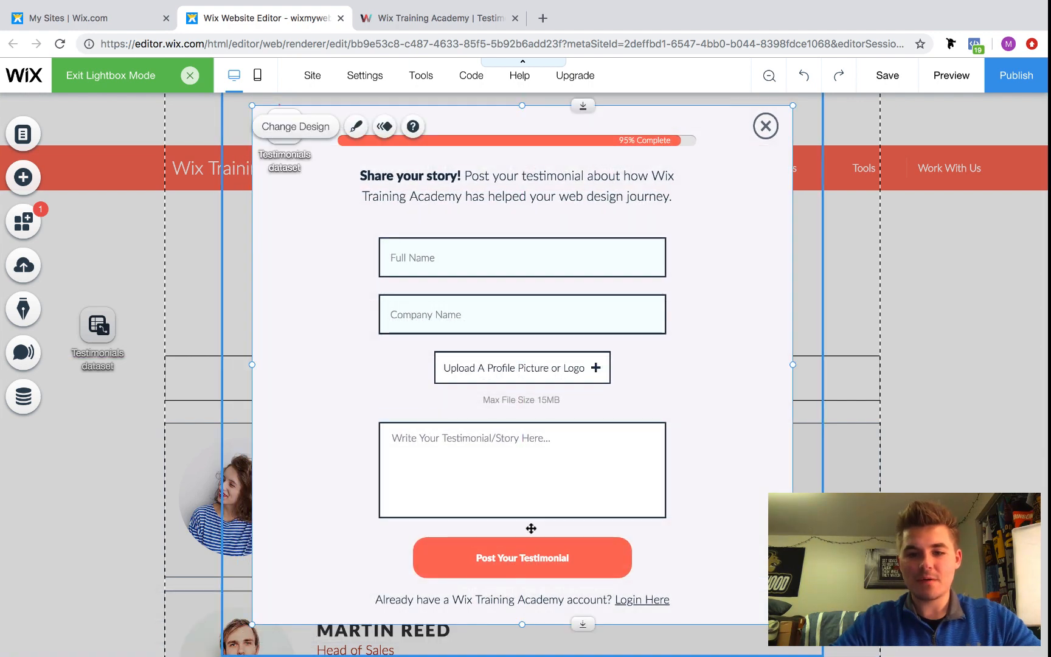
Reposition the testimonial form container within the lightbox
{"action": "left_click", "coordinate": [527, 573]}
{"action": "left_click", "coordinate": [55, 427]}
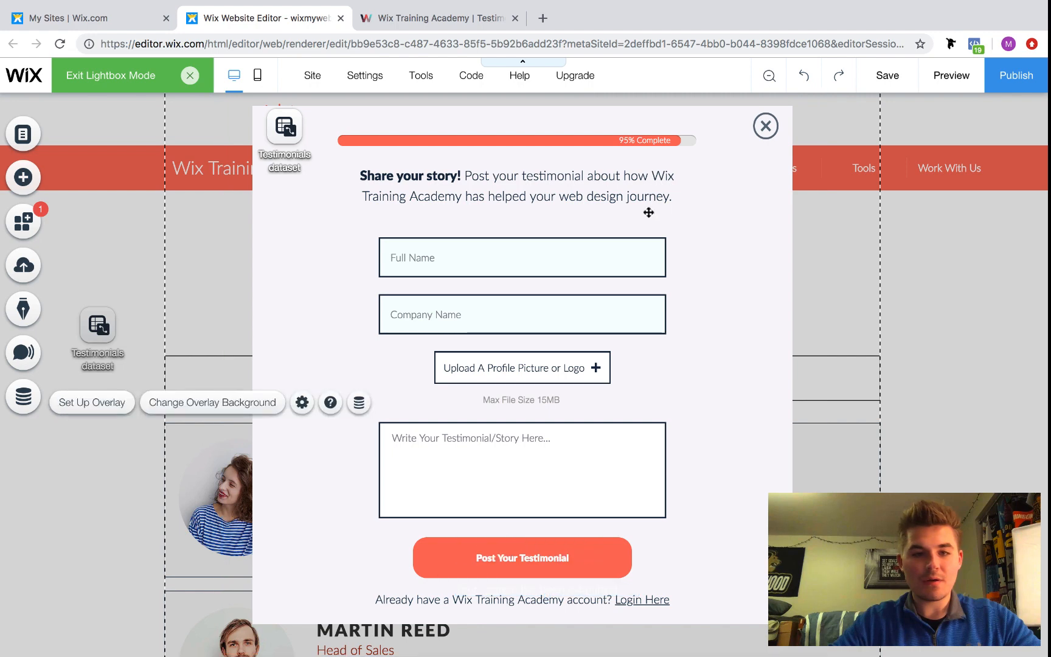
{"action": "left_click", "coordinate": [756, 280]}
{"action": "left_click_drag", "start_coordinate": [756, 280], "coordinate": [754, 312]}
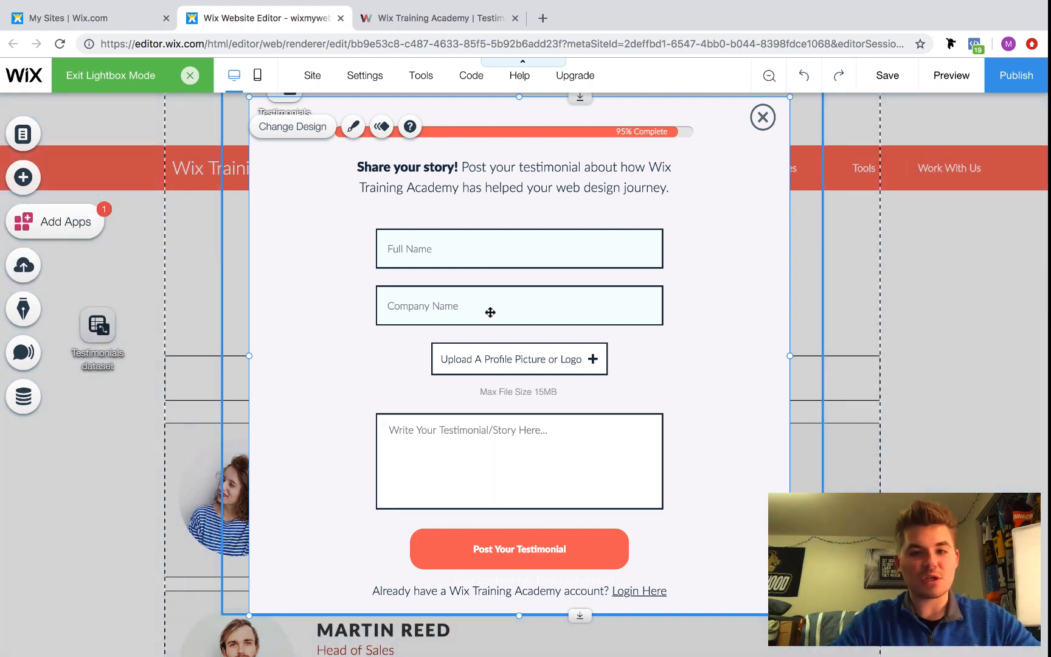
{"action": "left_click_drag", "start_coordinate": [740, 462], "coordinate": [761, 497]}
{"action": "left_click", "coordinate": [806, 524]}
{"action": "scroll", "coordinate": [803, 535], "scroll_direction": "up", "scroll_amount": 2}
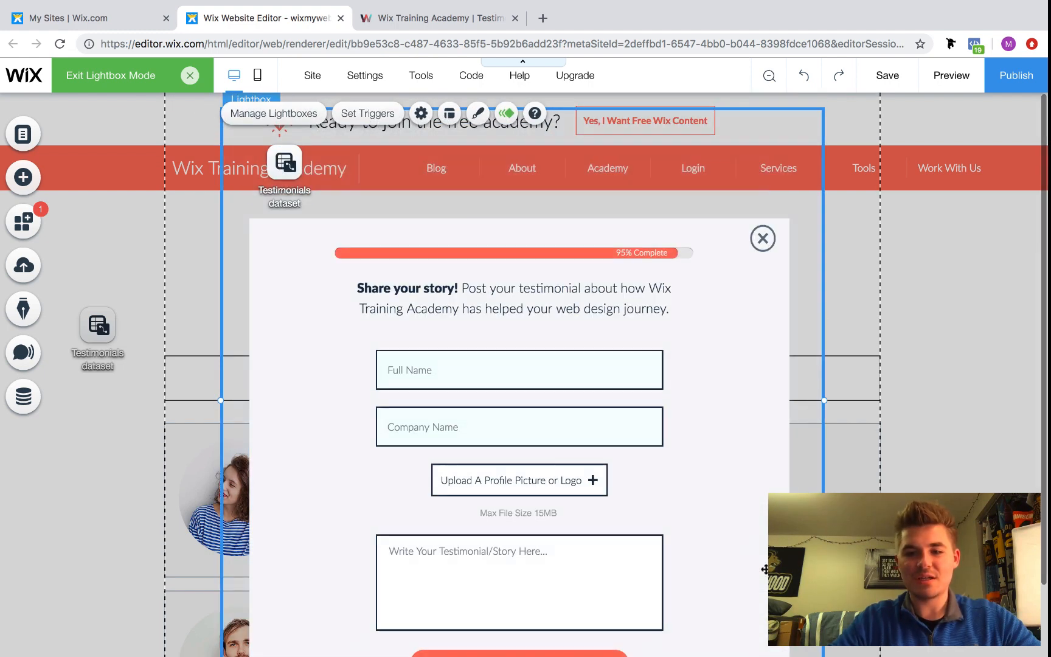
{"action": "left_click_drag", "start_coordinate": [744, 588], "coordinate": [747, 500]}
Add a success message from the submit button's connection settings, shift the form aside, and place the message just above the button
{"action": "left_click", "coordinate": [579, 574]}
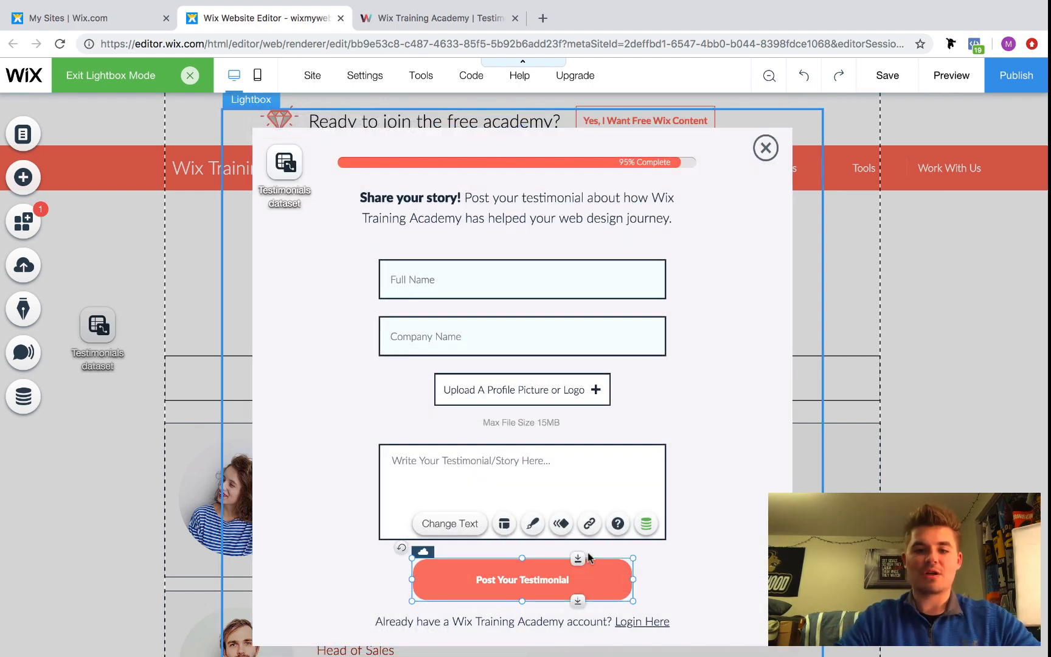
{"action": "left_click", "coordinate": [647, 523]}
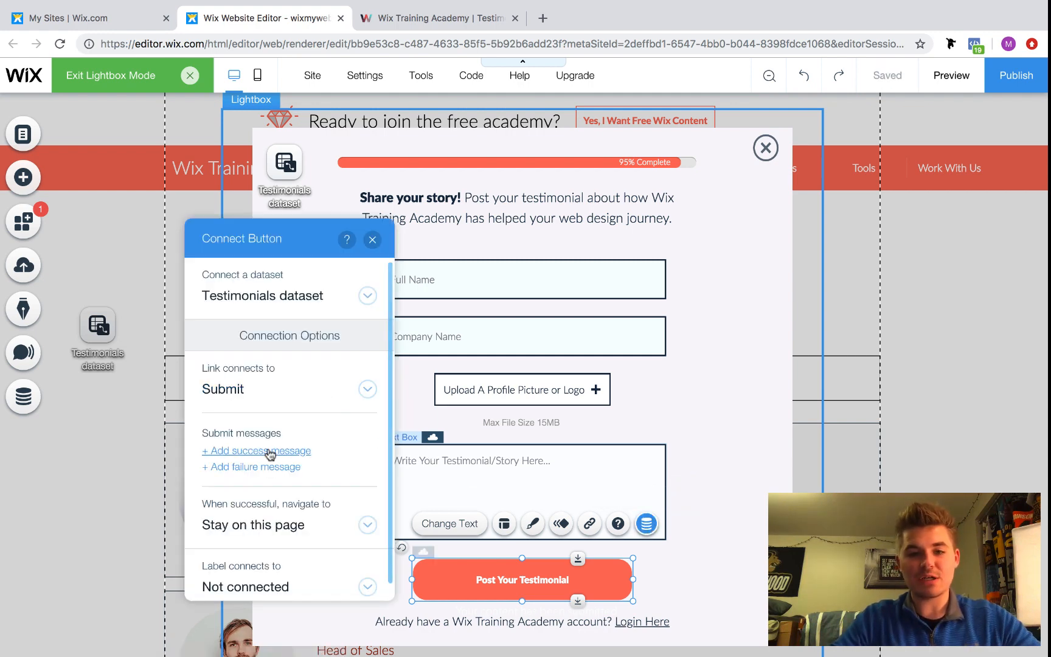
{"action": "left_click_drag", "start_coordinate": [724, 426], "coordinate": [573, 379]}
{"action": "left_click_drag", "start_coordinate": [622, 352], "coordinate": [277, 549]}
{"action": "left_click", "coordinate": [622, 342]}
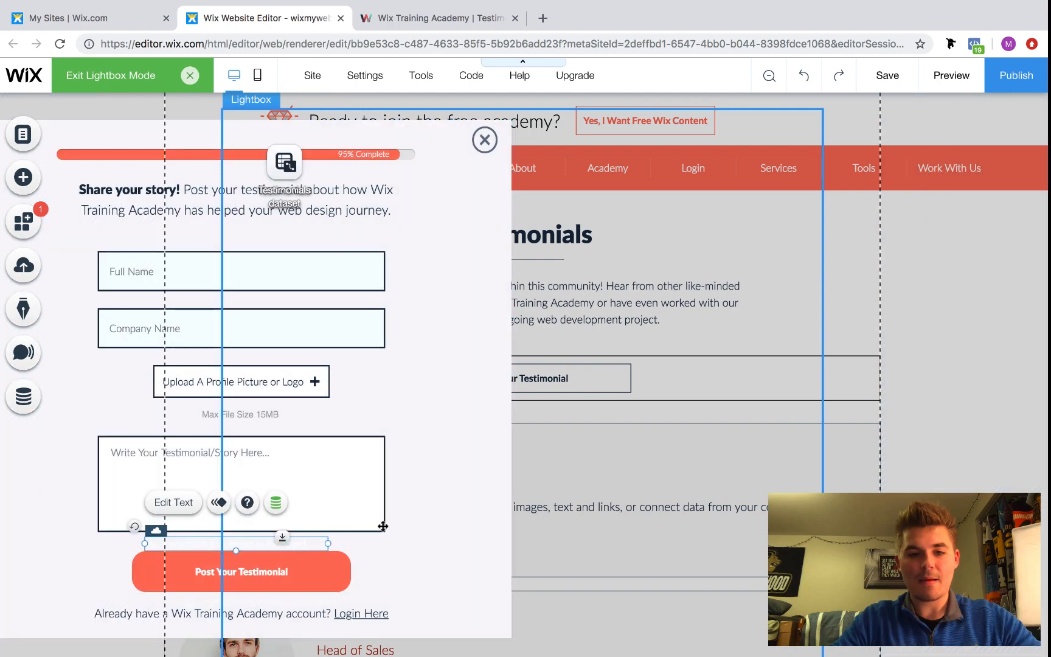
Move the form container back into the lightbox and place the success message between the Post Your Testimonial button and the login line
{"action": "left_click", "coordinate": [451, 494]}
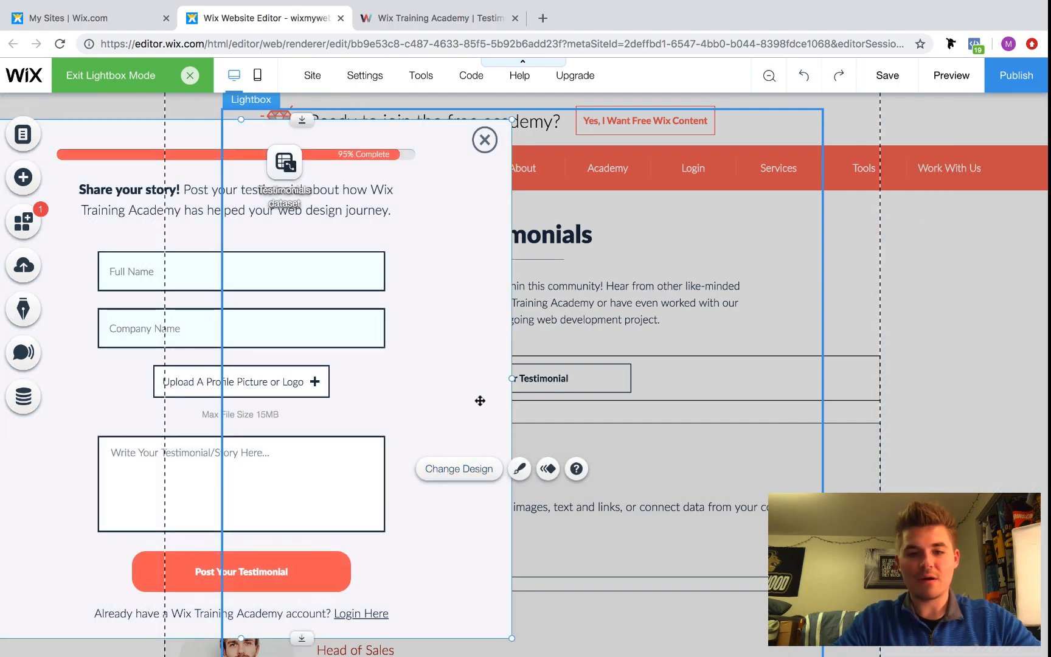
{"action": "left_click_drag", "start_coordinate": [480, 400], "coordinate": [734, 402]}
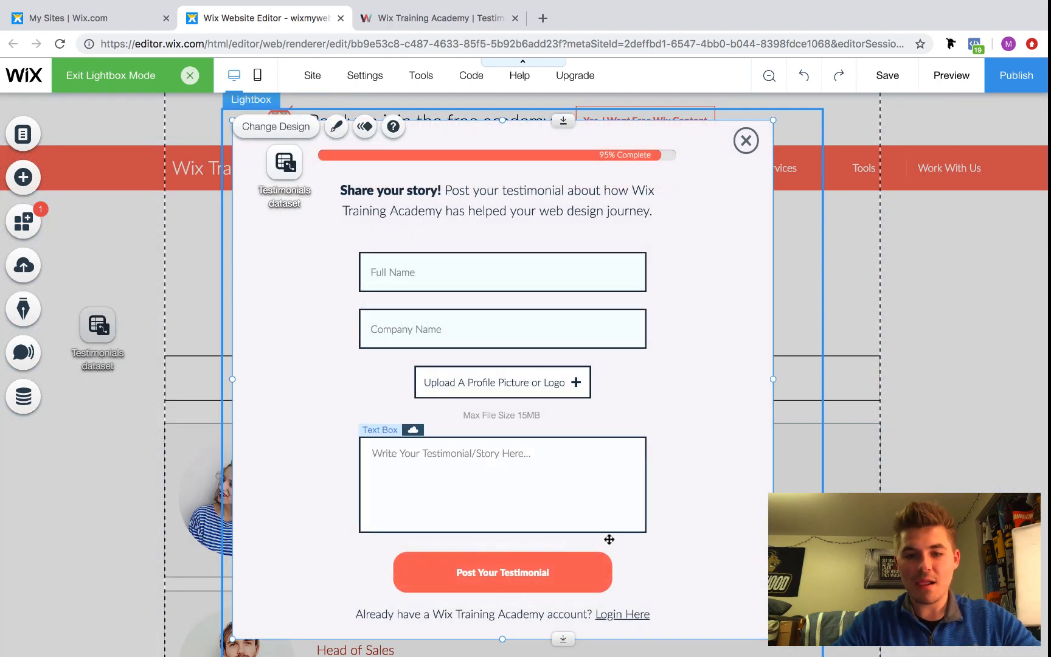
{"action": "left_click_drag", "start_coordinate": [518, 543], "coordinate": [633, 562]}
{"action": "left_click", "coordinate": [457, 545]}
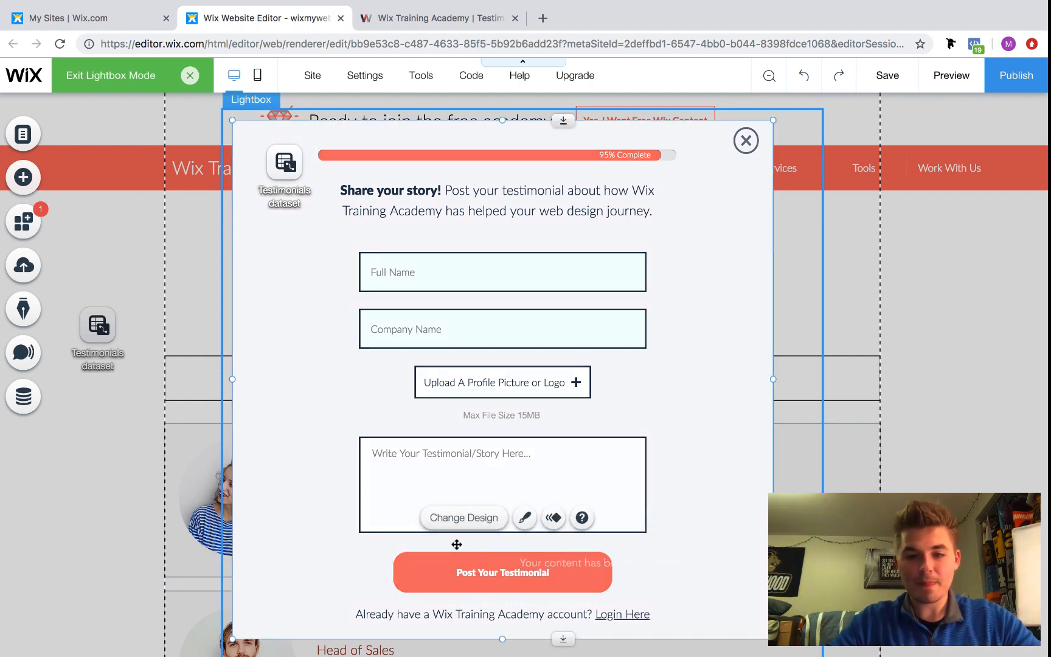
{"action": "left_click", "coordinate": [613, 567]}
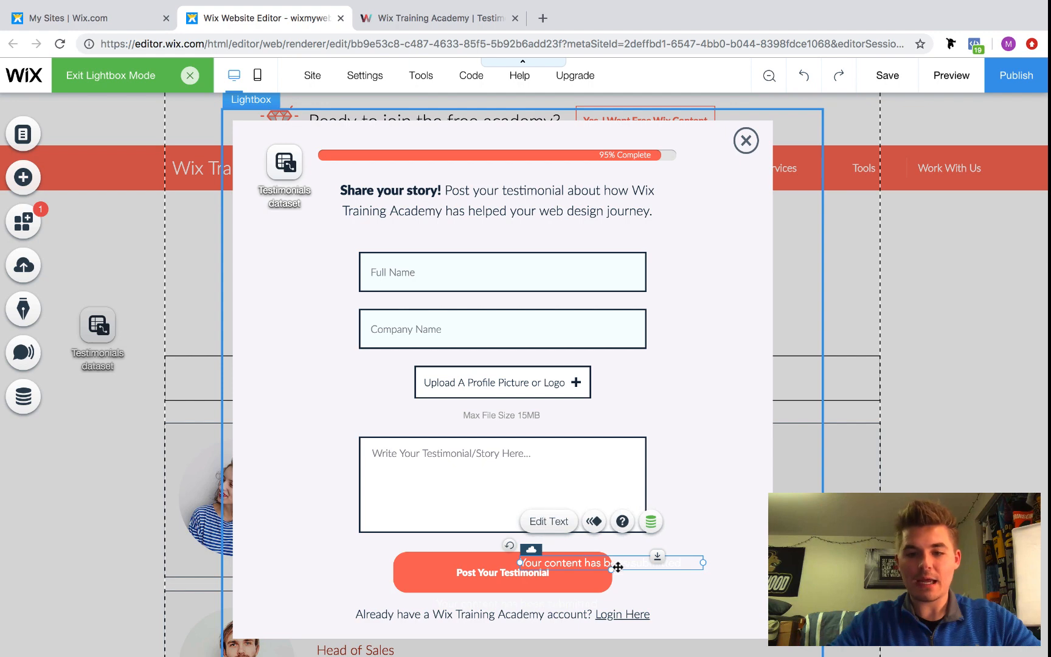
{"action": "left_click_drag", "start_coordinate": [618, 567], "coordinate": [535, 605]}
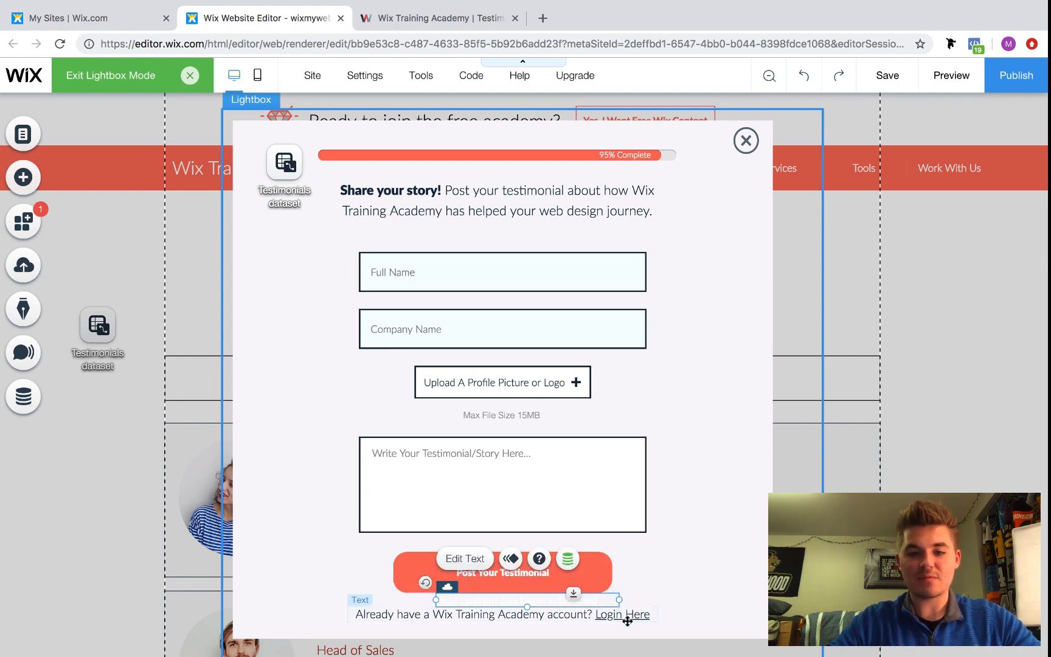
Delete the login line, then move the success message below the Post Your Testimonial button, widen it and centre it under the button
{"action": "left_click", "coordinate": [628, 617]}
{"action": "key", "text": "Delete"}
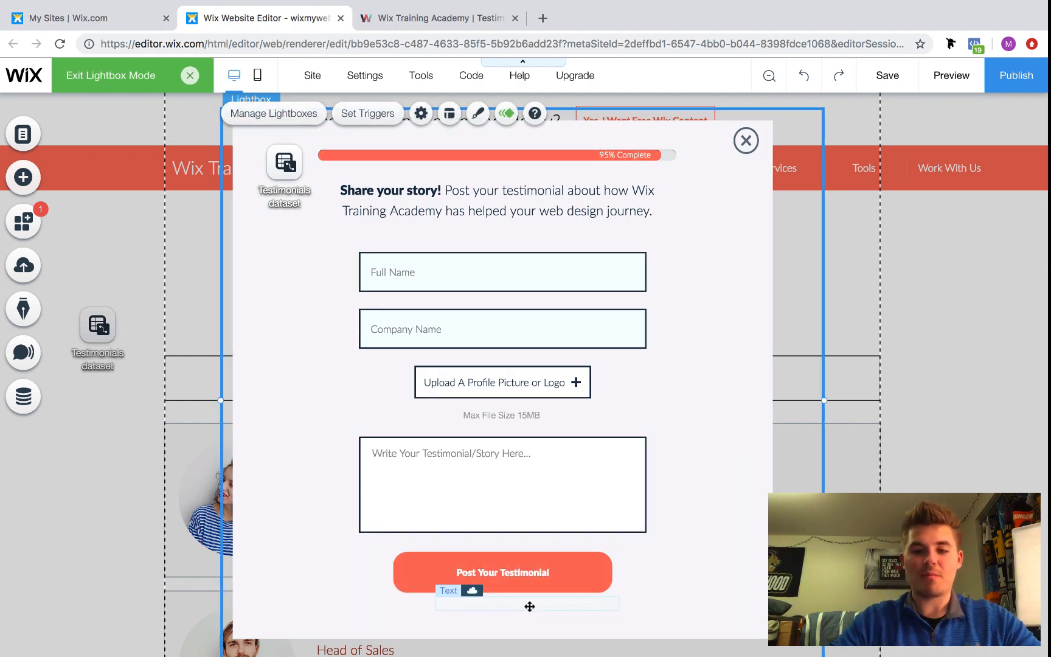
{"action": "left_click", "coordinate": [530, 606]}
{"action": "left_click_drag", "start_coordinate": [526, 604], "coordinate": [491, 622]}
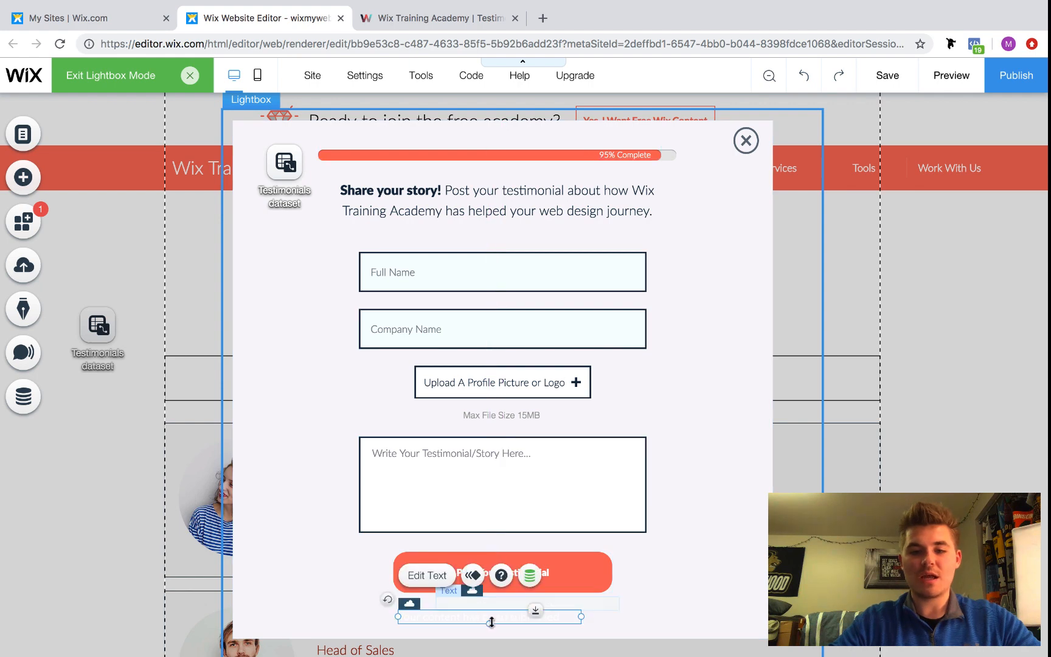
{"action": "left_click_drag", "start_coordinate": [582, 615], "coordinate": [655, 616]}
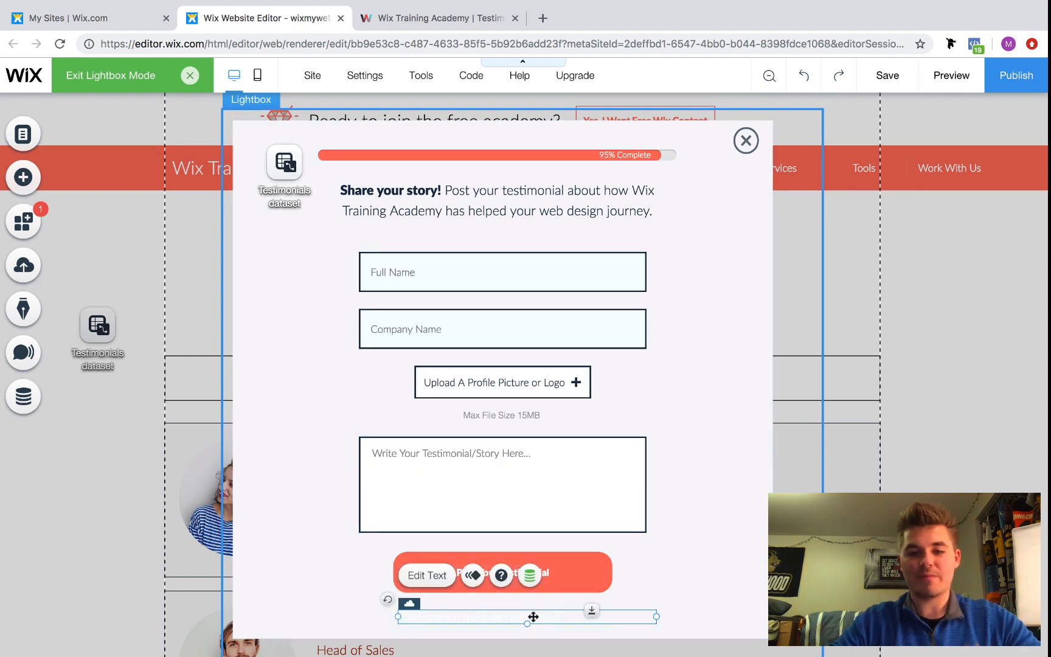
{"action": "left_click_drag", "start_coordinate": [538, 616], "coordinate": [509, 617]}
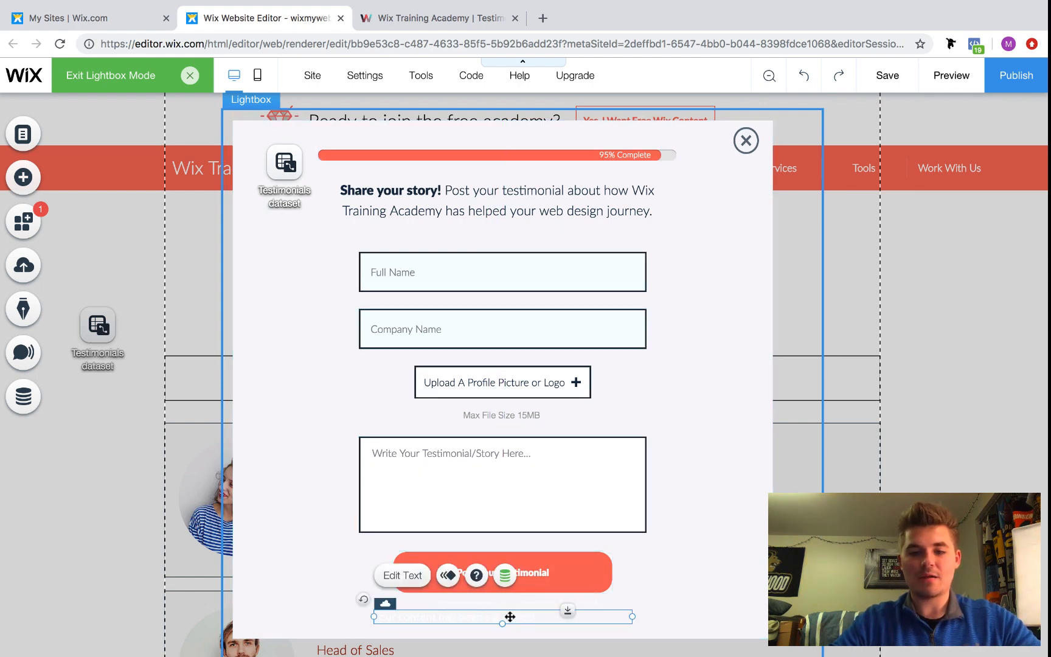
Centre-align the success message text and format it in Lato Light with the dark navy colour
{"action": "double_click", "coordinate": [509, 617]}
{"action": "left_click", "coordinate": [672, 524]}
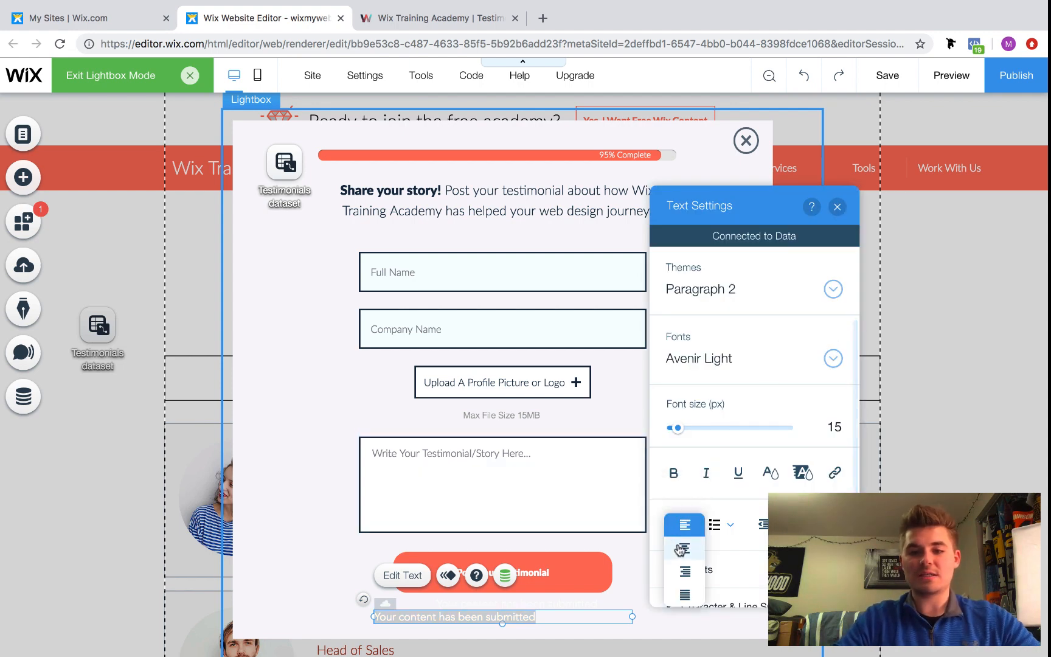
{"action": "left_click", "coordinate": [743, 365]}
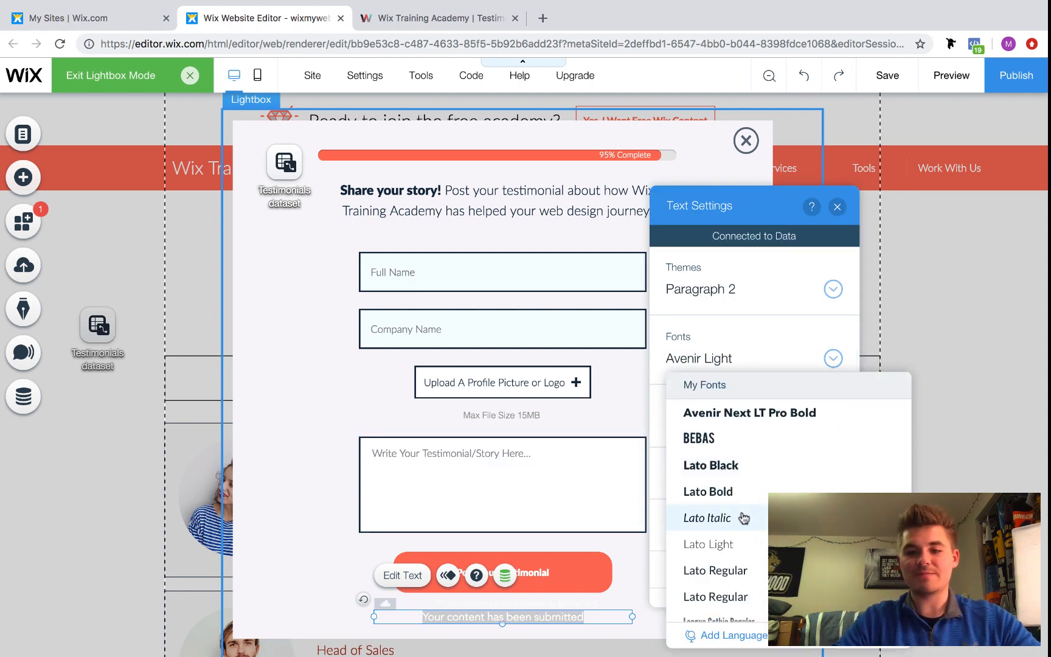
{"action": "left_click", "coordinate": [730, 544]}
{"action": "left_click", "coordinate": [768, 473]}
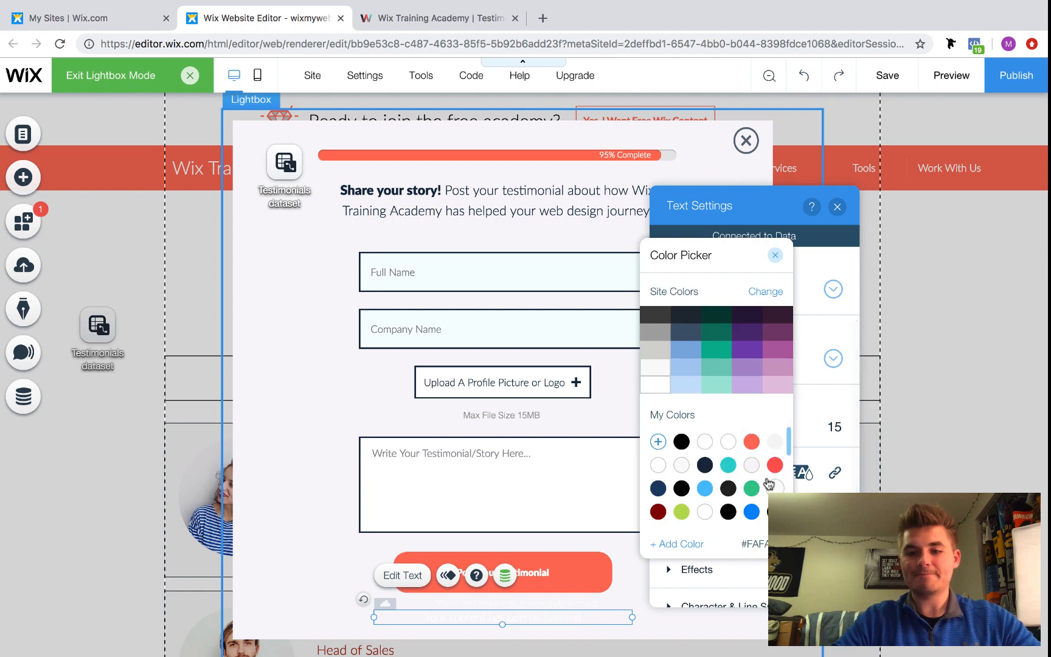
{"action": "left_click", "coordinate": [705, 465]}
Replace the success message wording with "Success! Your testimonial has been submitted!"
{"action": "left_click", "coordinate": [535, 620]}
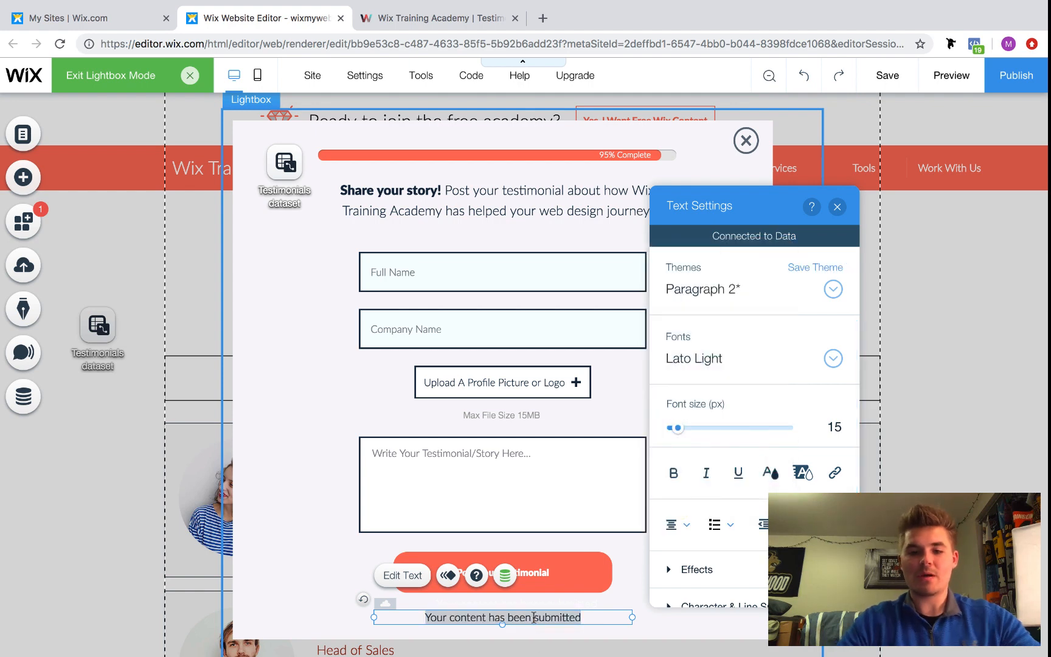
{"action": "double_click", "coordinate": [534, 618]}
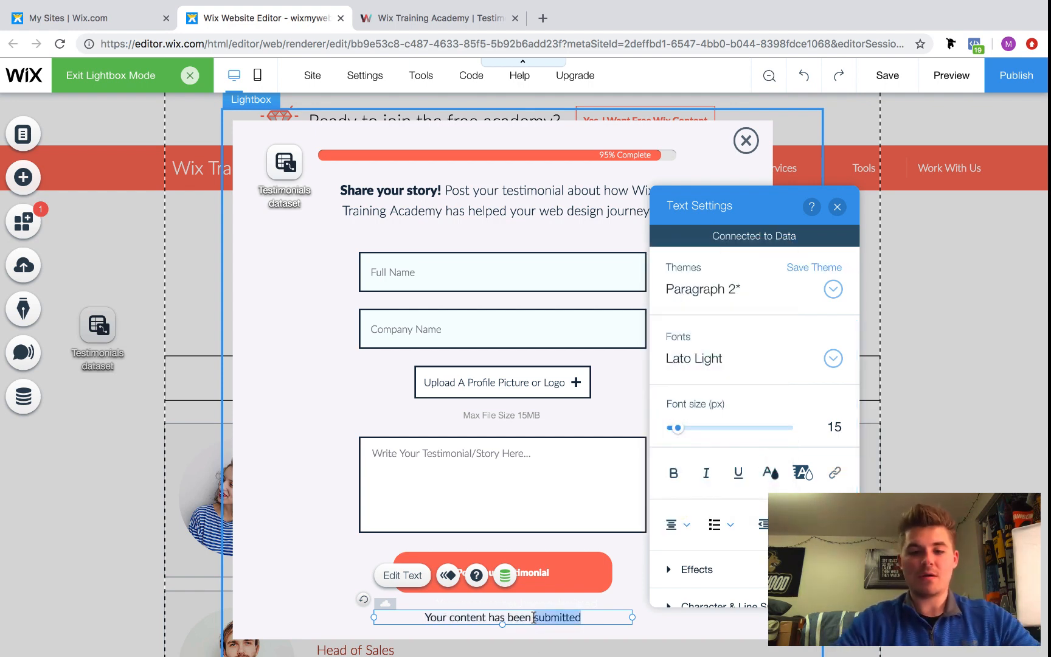
{"action": "left_click", "coordinate": [505, 617]}
{"action": "key", "text": "ctrl+a"}
{"action": "type", "text": "Succe"}
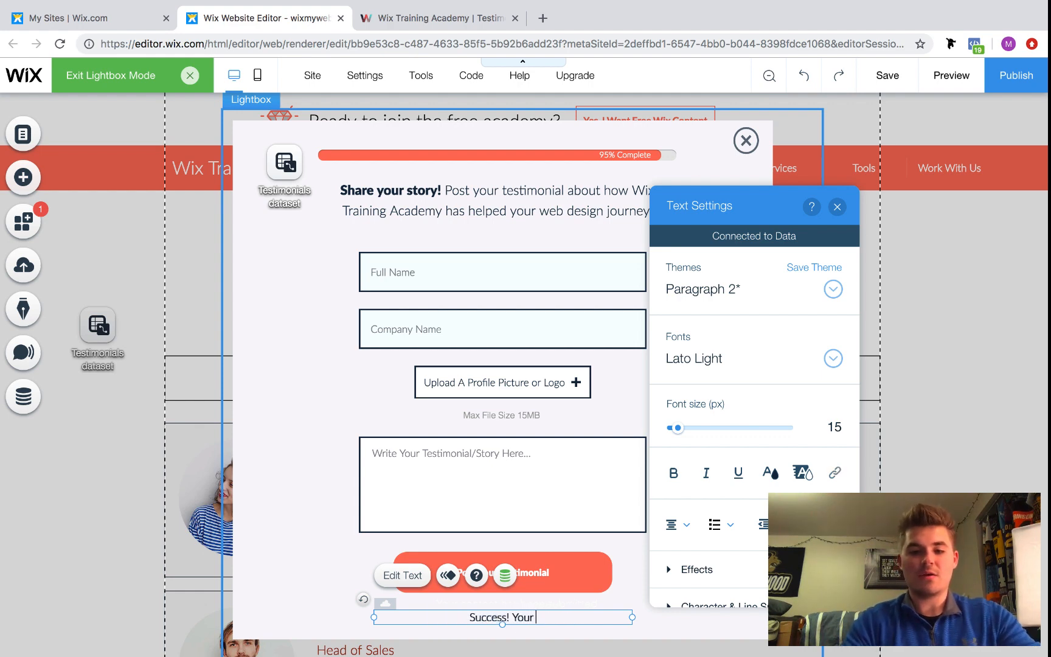
{"action": "type", "text": "ss! Your Test"}
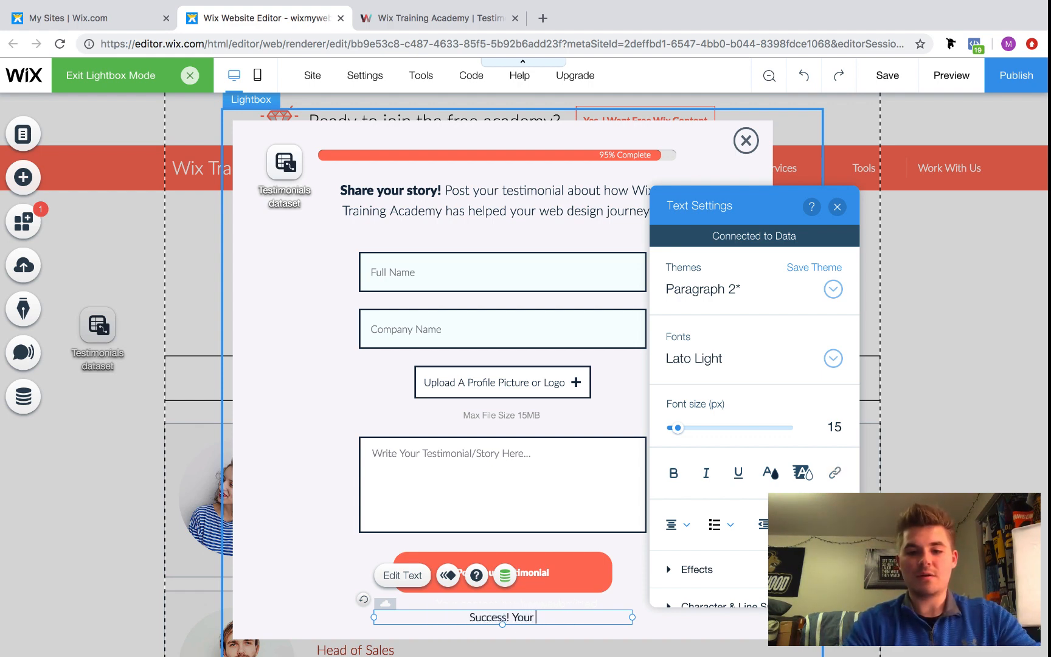
{"action": "type", "text": "test"}
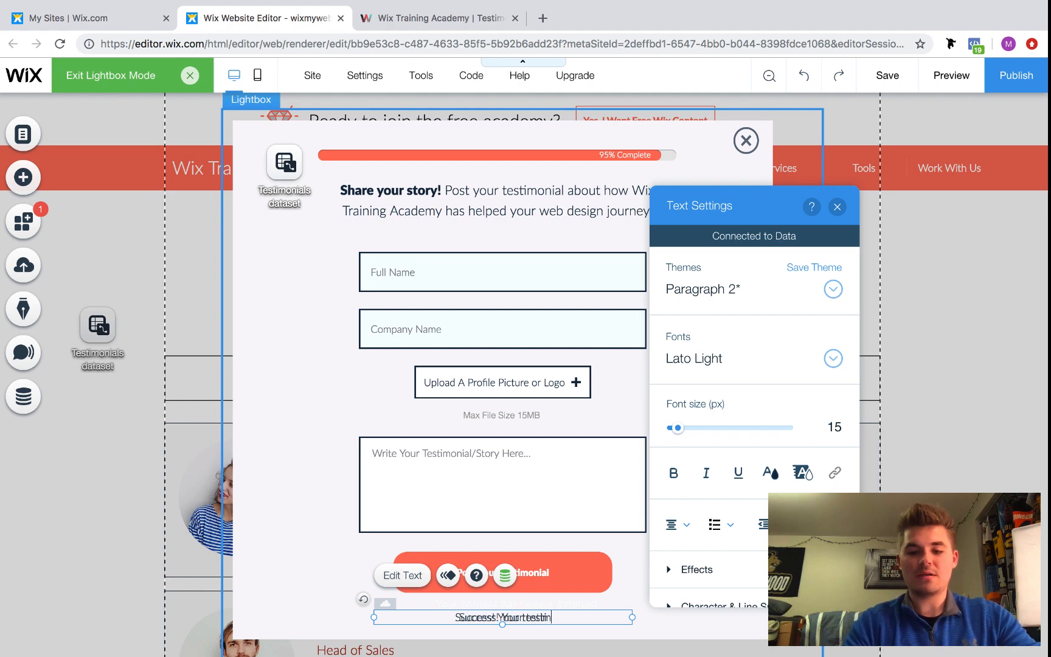
{"action": "type", "text": "imonial has be"}
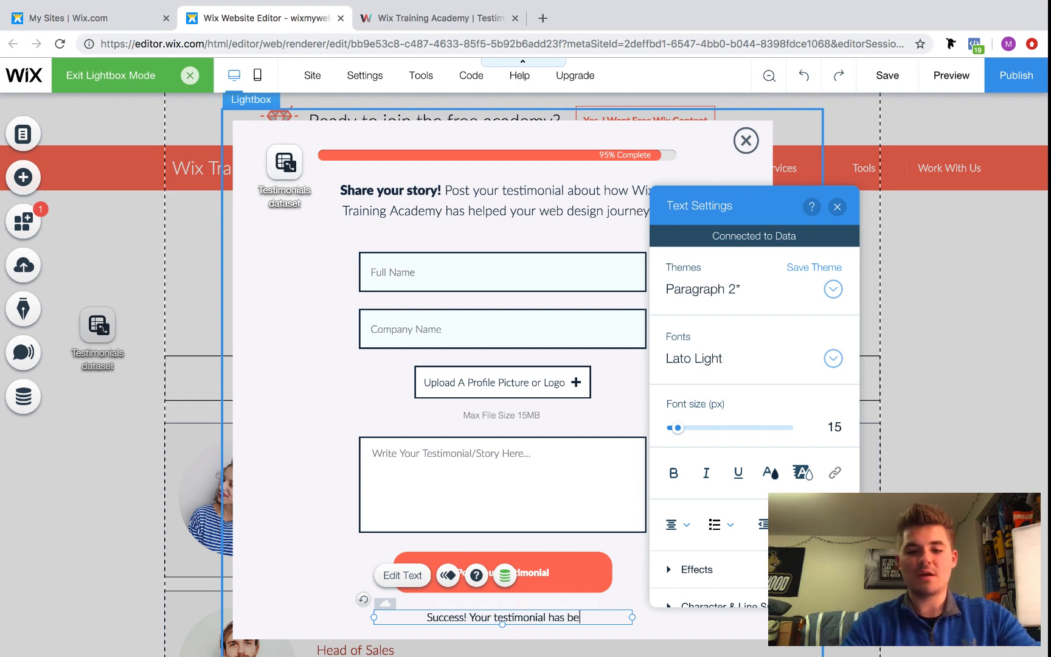
{"action": "type", "text": "en submitted!"}
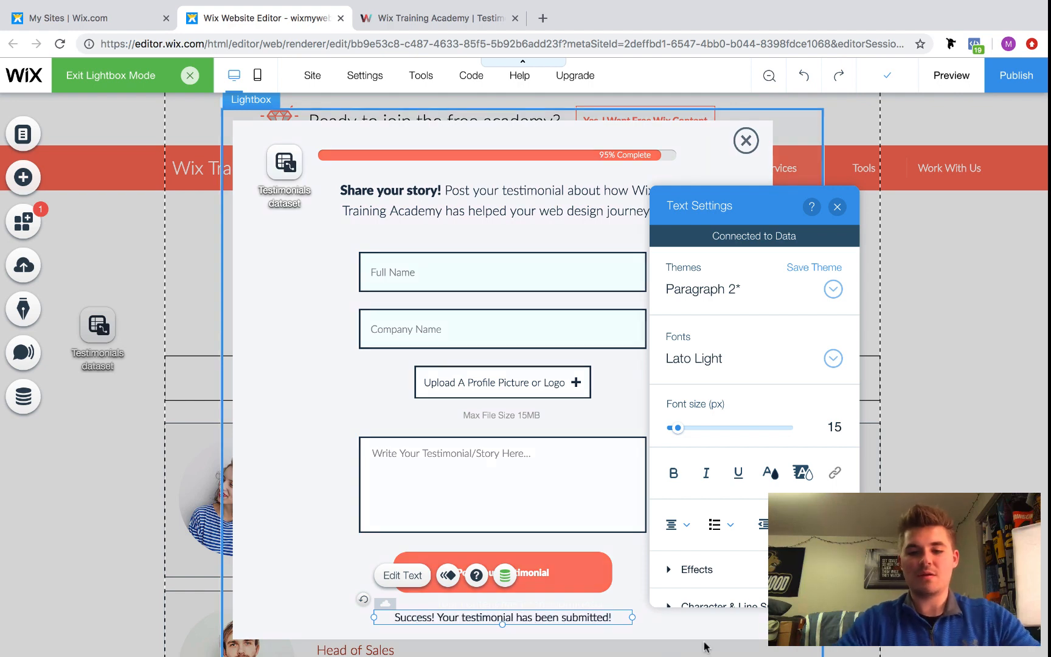
{"action": "left_click", "coordinate": [582, 636]}
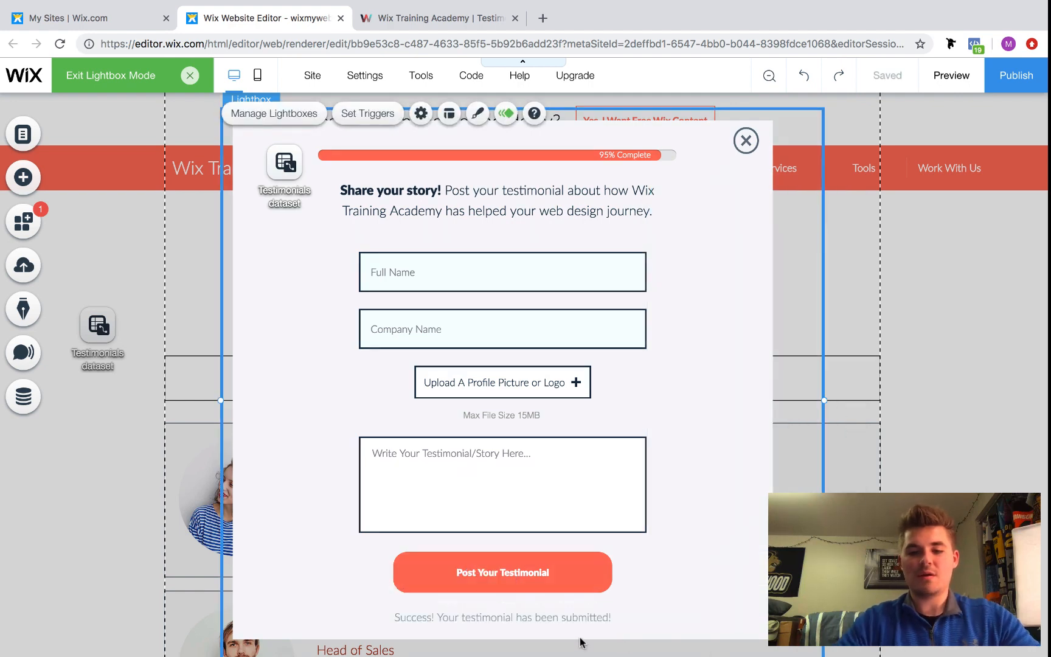
Nudge the success message slightly up, shift the form container right to centre it in the lightbox, and save the site
{"action": "left_click", "coordinate": [493, 620]}
{"action": "left_click_drag", "start_coordinate": [499, 618], "coordinate": [499, 615]}
{"action": "left_click", "coordinate": [700, 585]}
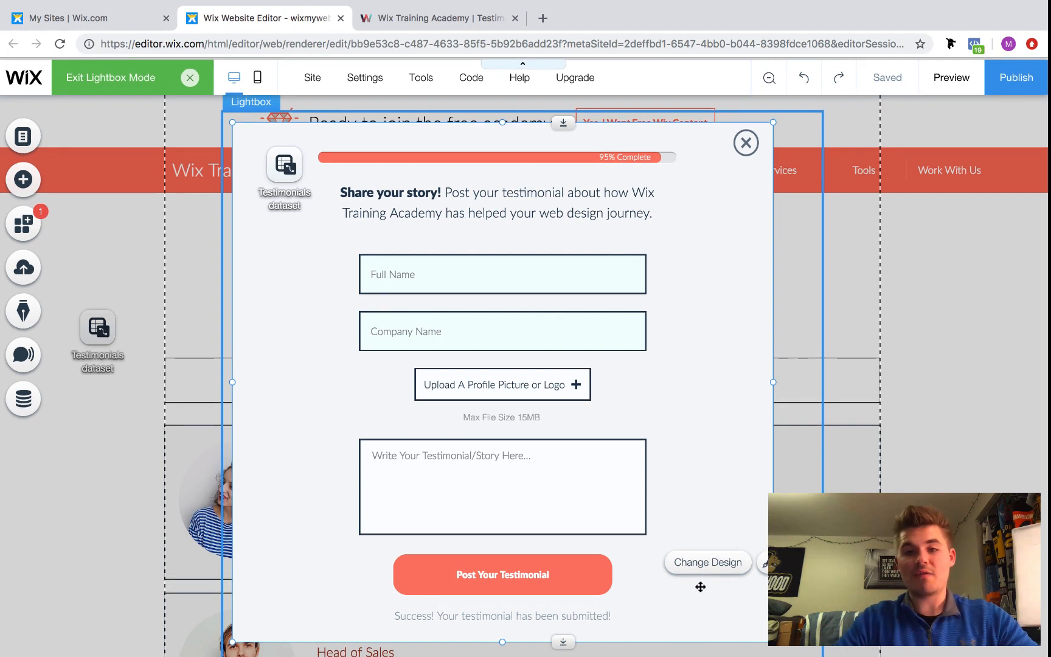
{"action": "scroll", "coordinate": [690, 461], "scroll_direction": "down", "scroll_amount": 1}
{"action": "left_click_drag", "start_coordinate": [707, 456], "coordinate": [728, 456]}
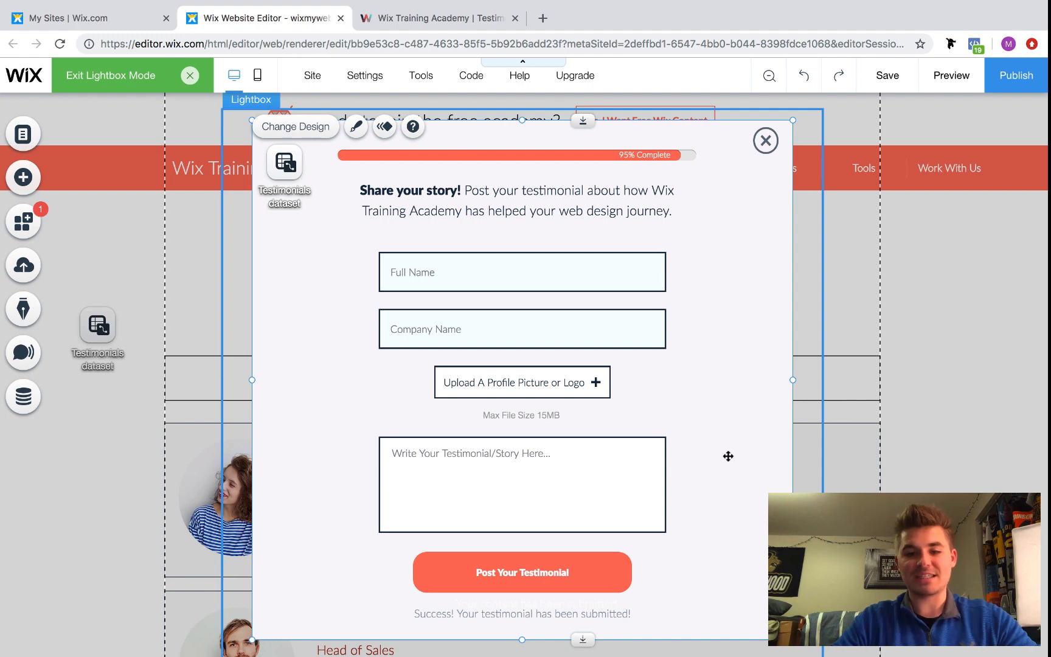
{"action": "left_click", "coordinate": [889, 74]}
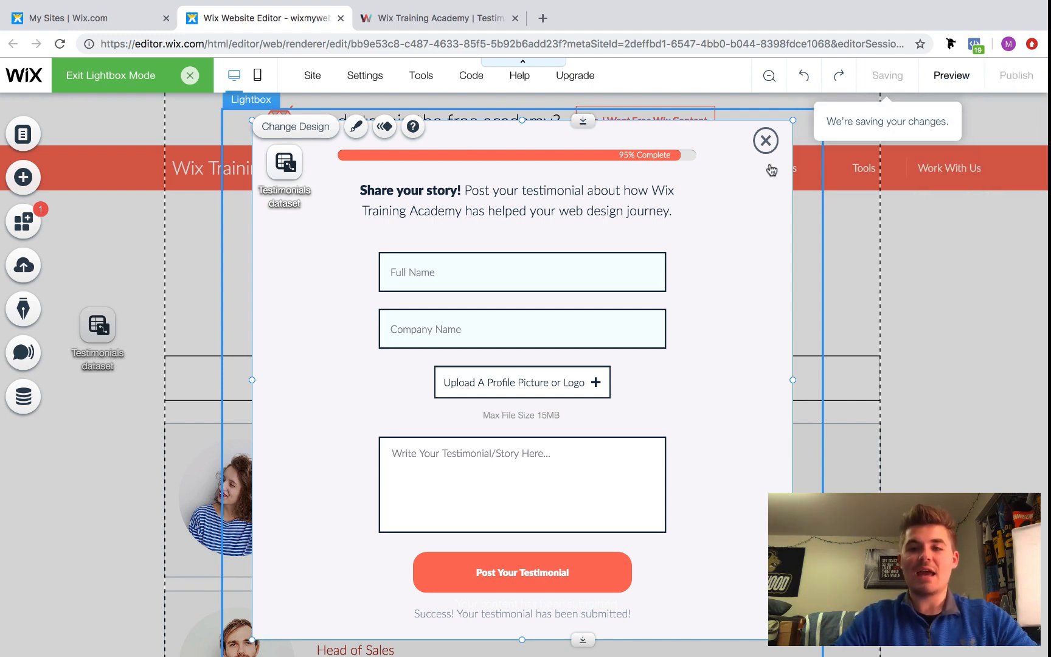
Link the form's X close icon to the Testimonials page instead of HOME NEW and publish the site
{"action": "left_click", "coordinate": [765, 142]}
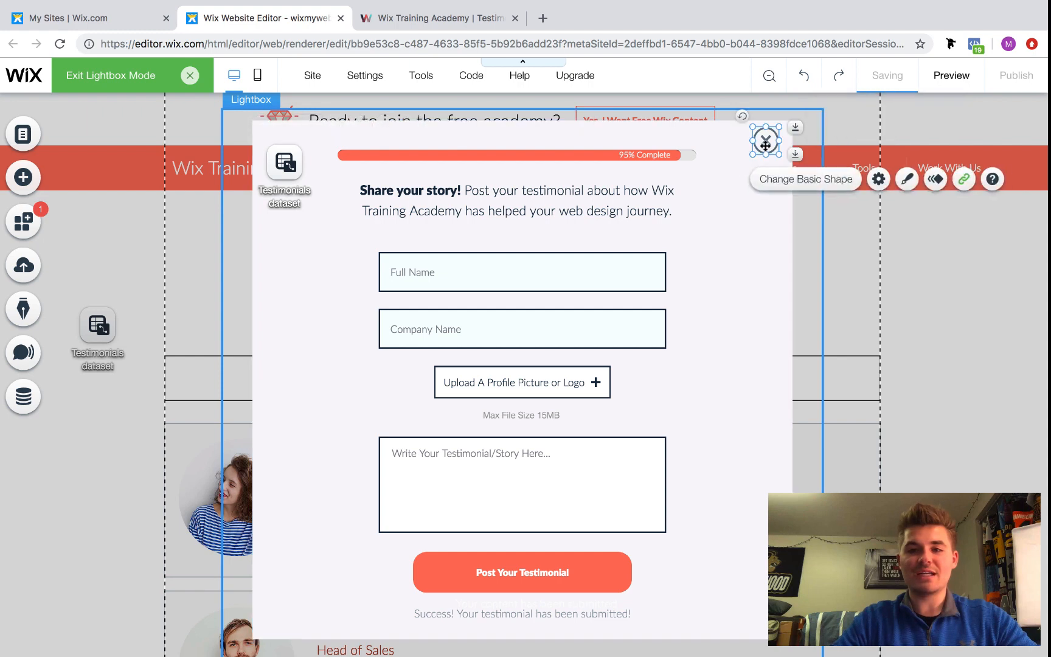
{"action": "left_click", "coordinate": [733, 486]}
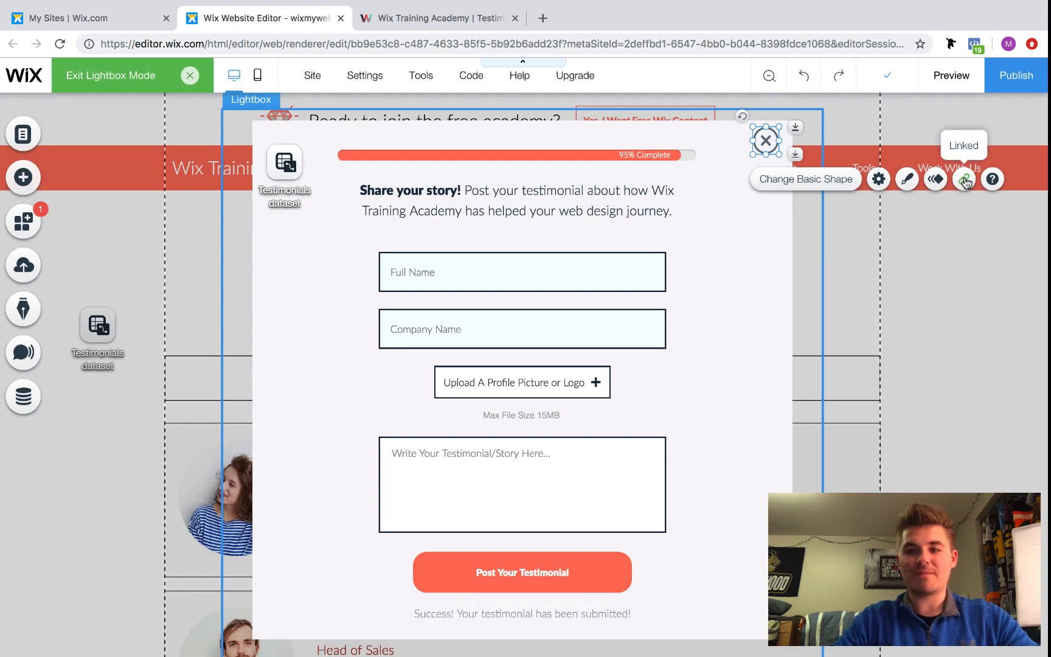
{"action": "left_click", "coordinate": [965, 179]}
{"action": "left_click", "coordinate": [547, 292]}
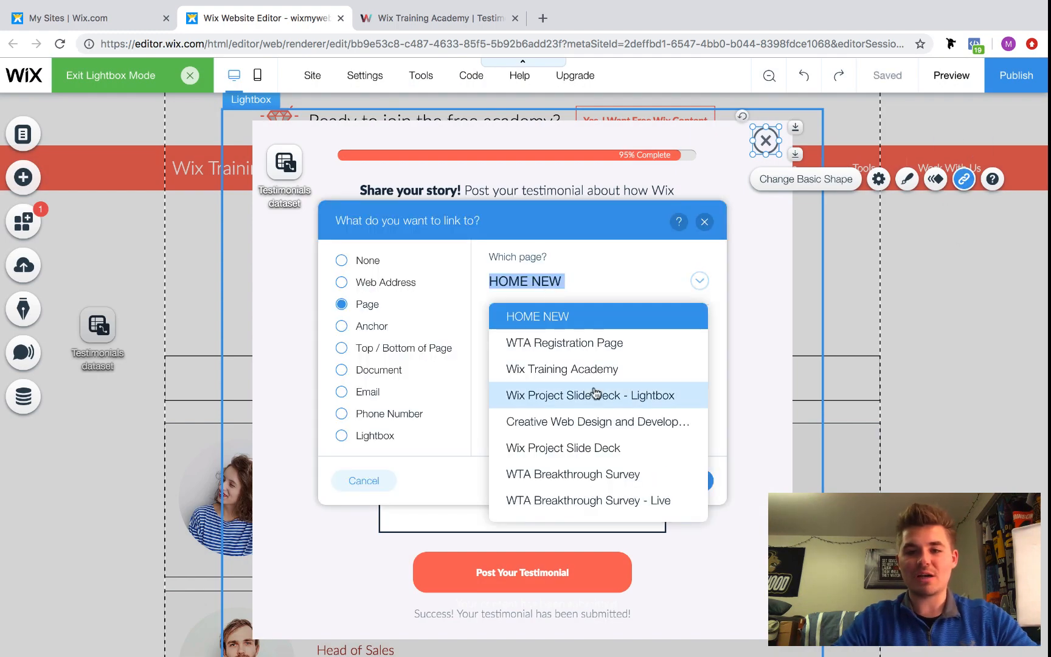
{"action": "scroll", "coordinate": [593, 414], "scroll_direction": "down", "scroll_amount": 2}
{"action": "scroll", "coordinate": [594, 418], "scroll_direction": "down", "scroll_amount": 5}
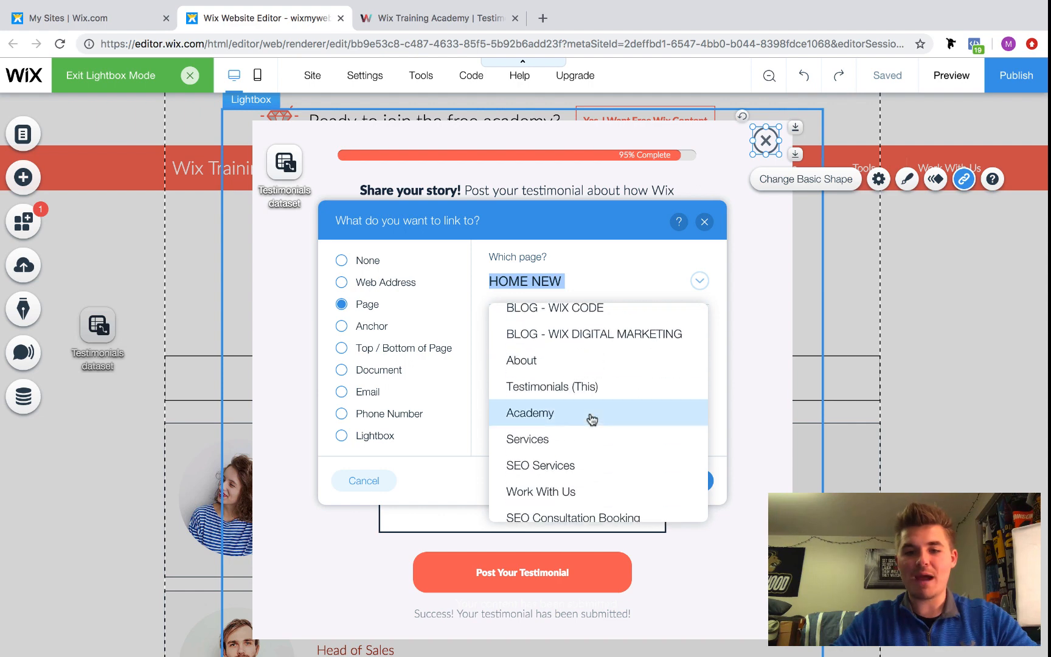
{"action": "left_click", "coordinate": [584, 391]}
{"action": "left_click", "coordinate": [693, 489]}
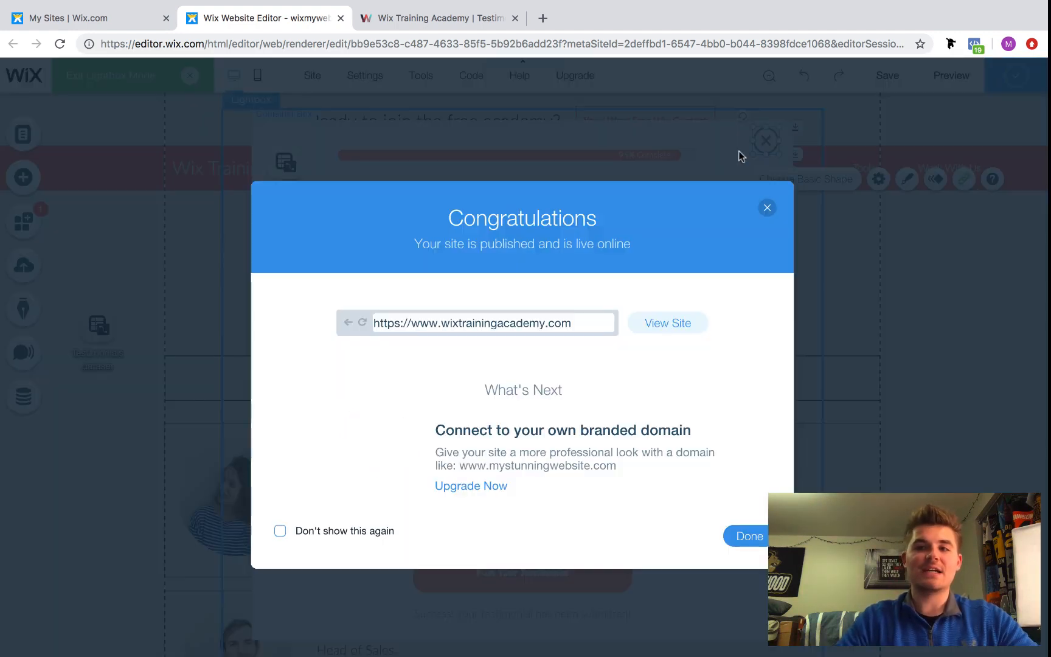
View the published site and go to its /testimonials page
{"action": "left_click", "coordinate": [668, 321]}
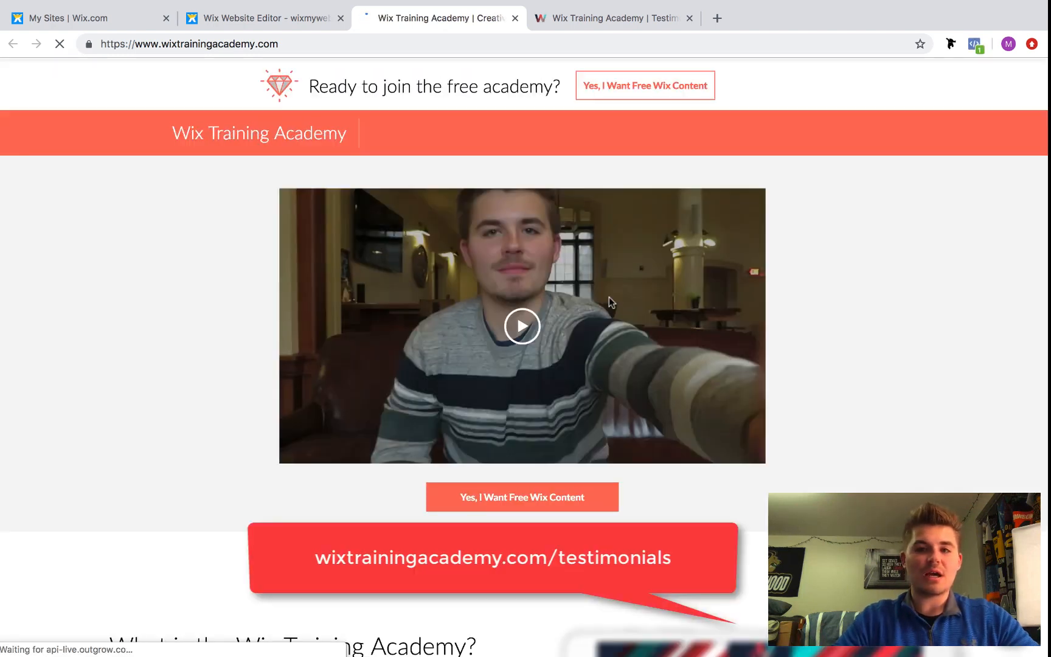
{"action": "left_click", "coordinate": [394, 44]}
{"action": "left_click", "coordinate": [394, 44]}
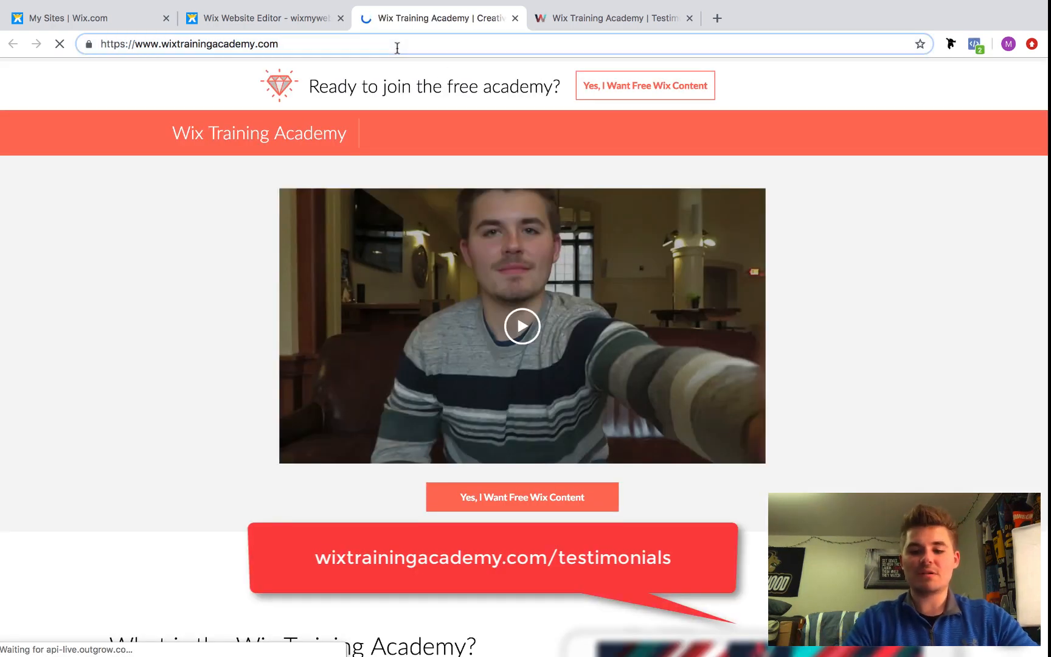
{"action": "type", "text": "/test"}
{"action": "key", "text": "Return"}
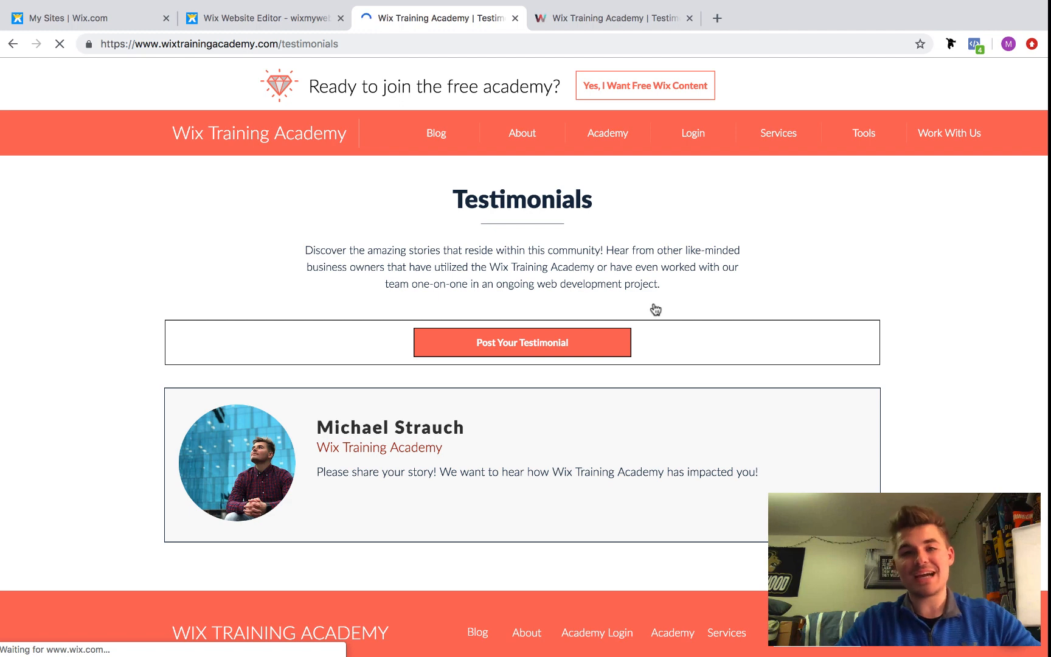
Open the Post Your Testimonial form on the live page, close it with its X icon, and look over the Testimonials page
{"action": "left_click", "coordinate": [528, 342]}
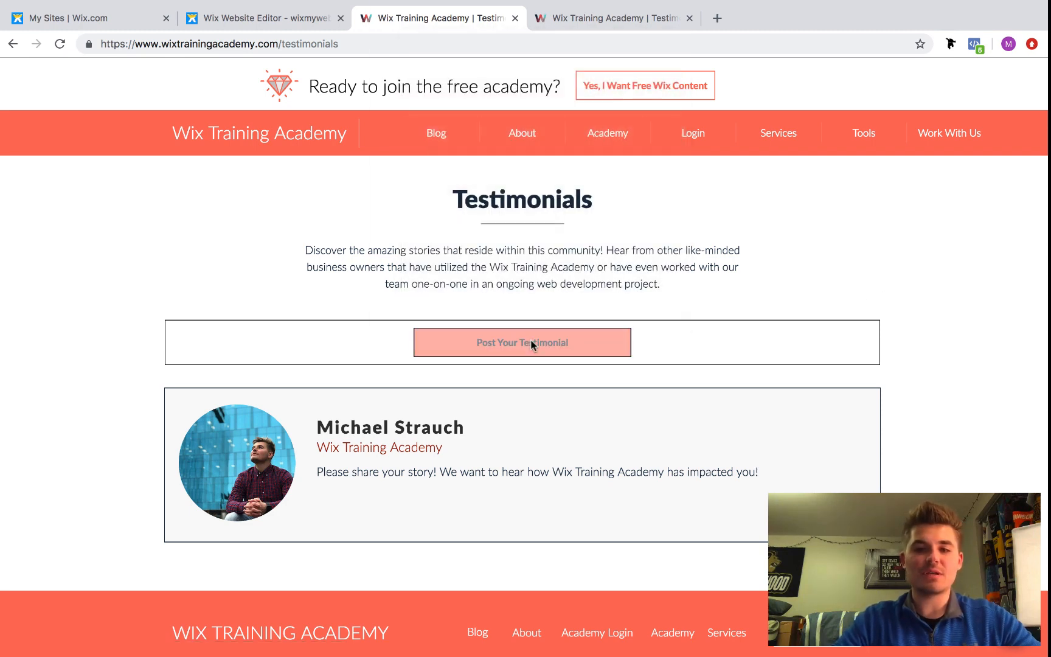
{"action": "left_click", "coordinate": [532, 342]}
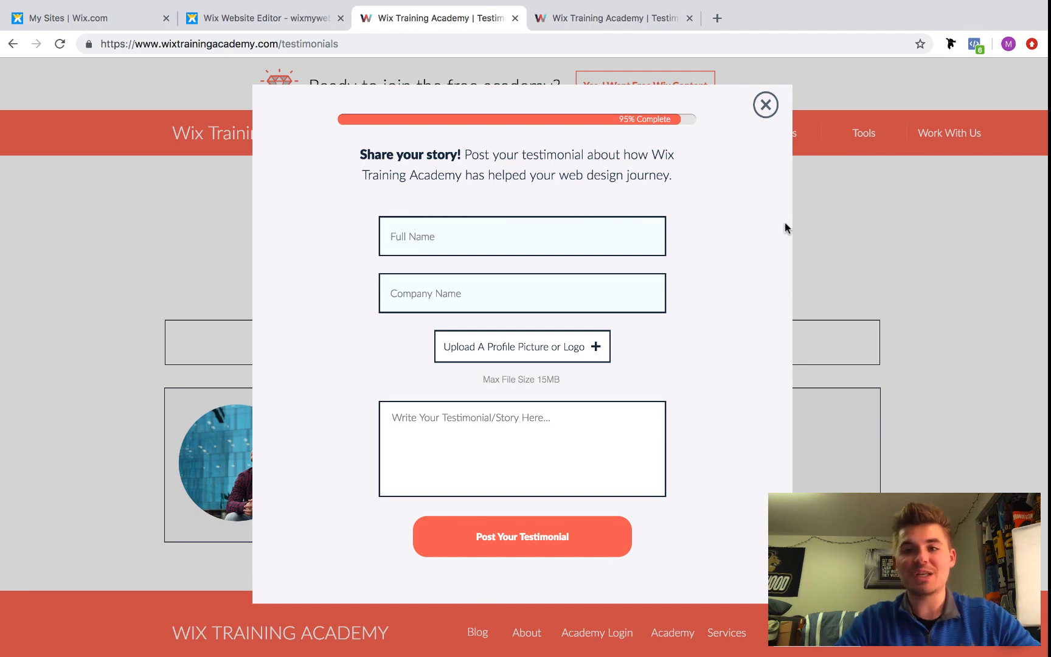
{"action": "left_click", "coordinate": [765, 106]}
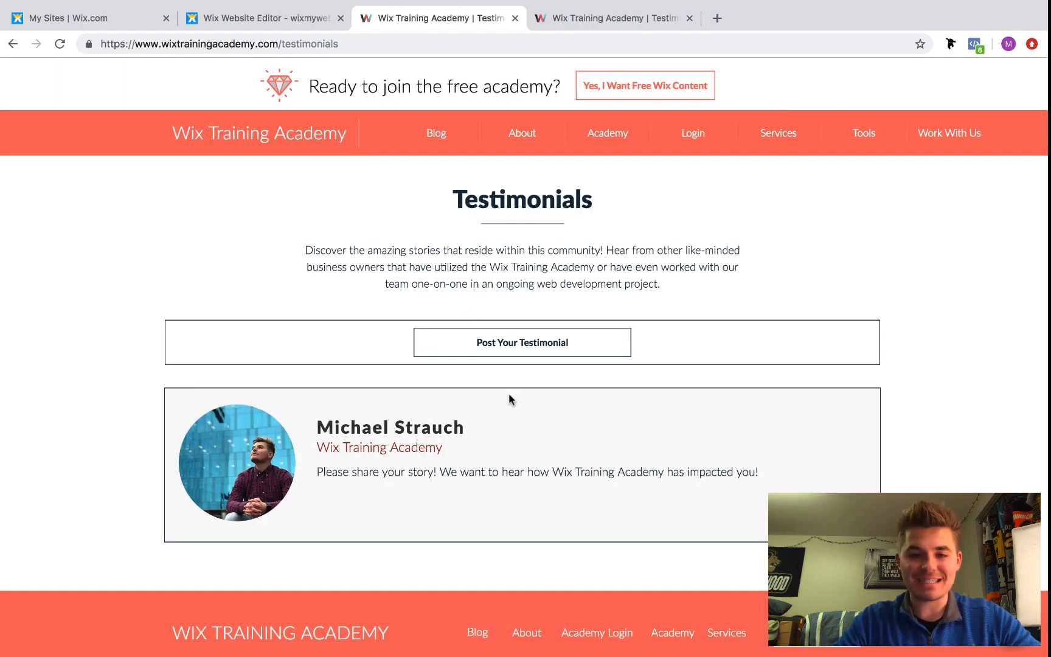
{"action": "scroll", "coordinate": [486, 426], "scroll_direction": "down", "scroll_amount": 2}
{"action": "scroll", "coordinate": [484, 432], "scroll_direction": "up", "scroll_amount": 2}
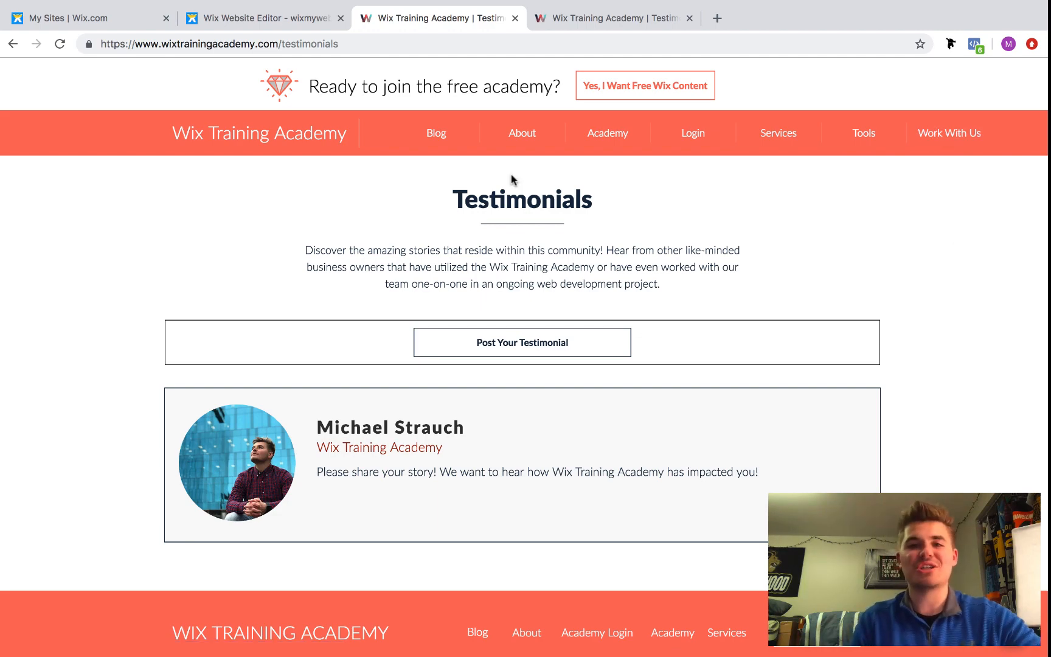
{"action": "mouse_move", "coordinate": [231, 2]}
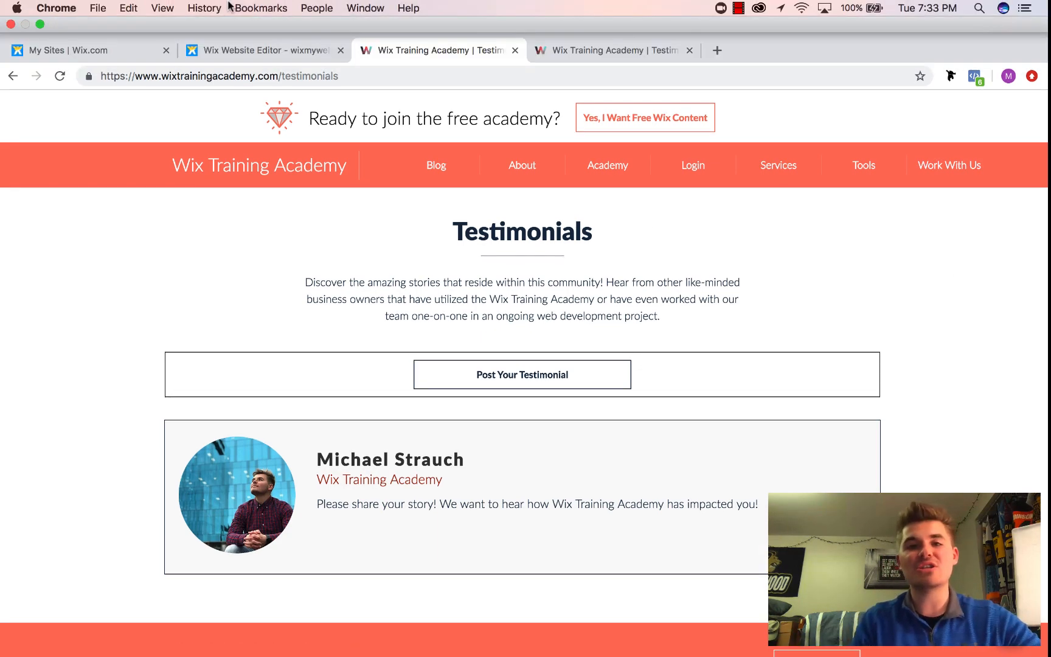
{"action": "left_click", "coordinate": [40, 25]}
{"action": "left_click", "coordinate": [743, 7]}
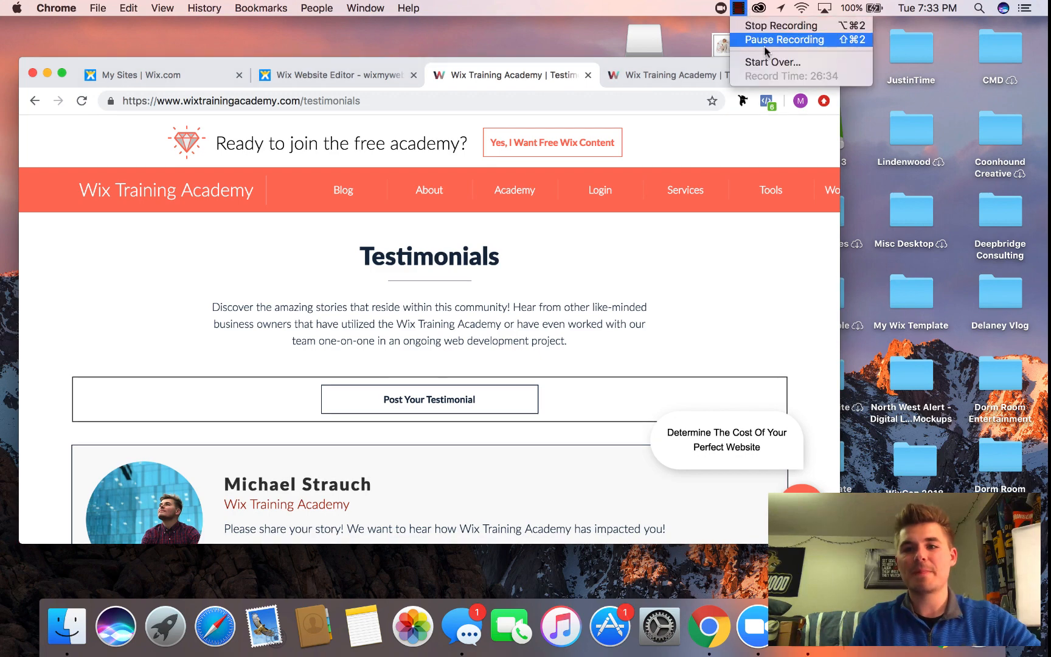